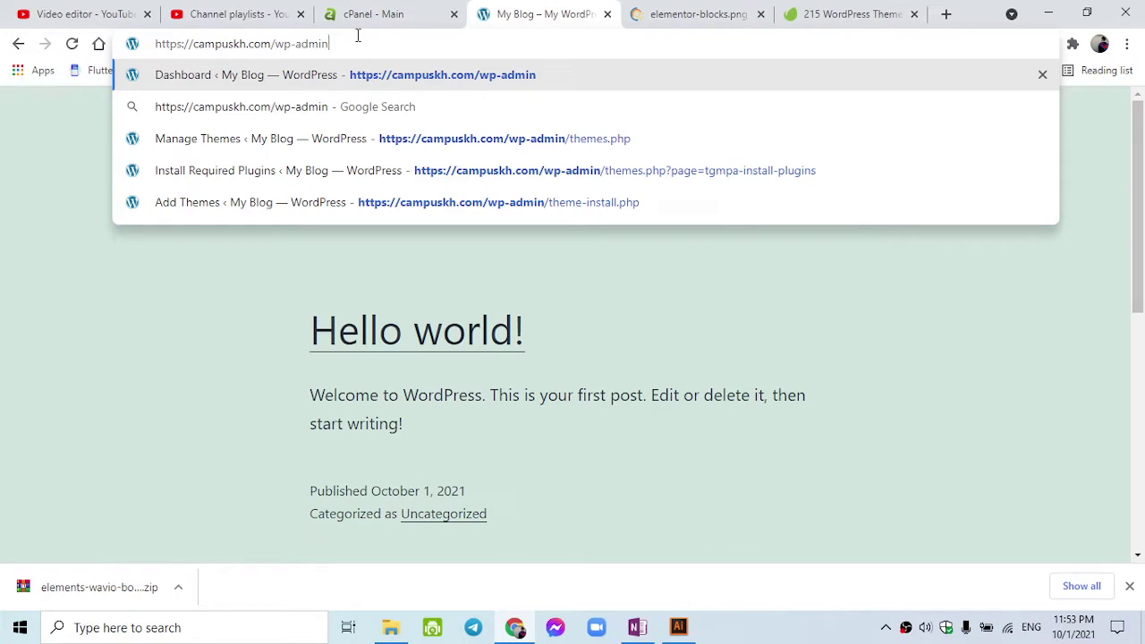
- Try to open the WordPress admin login at campuskh.com/wp-admin
key("Return")
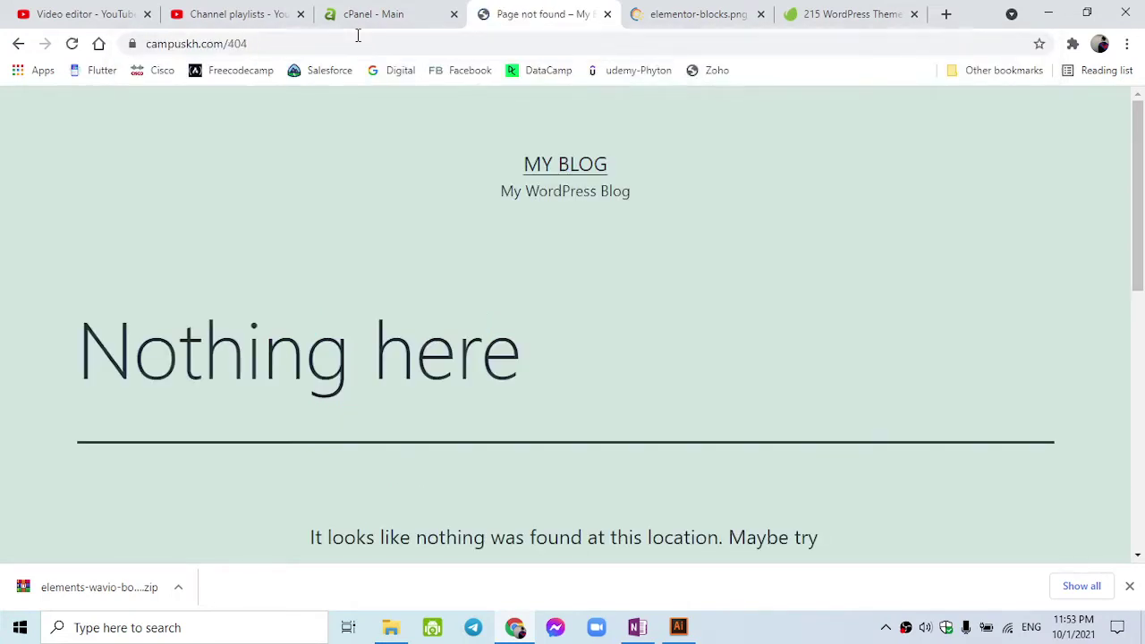
double_click(340, 41)
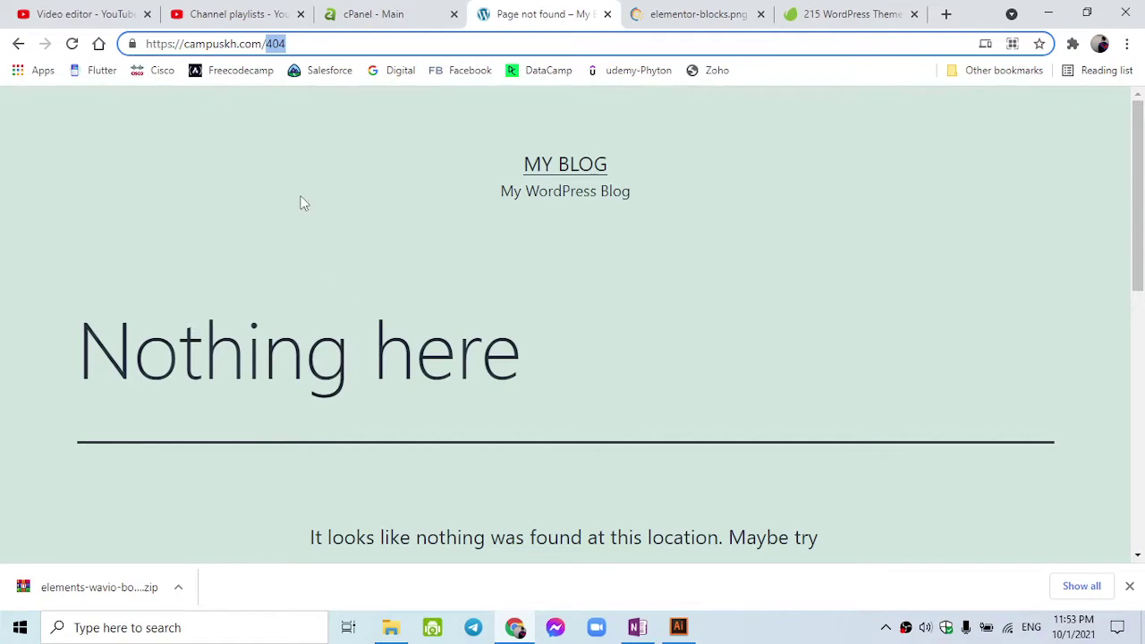
- Open Softaculous from the hosting account's cPanel through WordPress - A2 Optimized and show all script installations
left_click(356, 11)
scroll(345, 333, "down", 7)
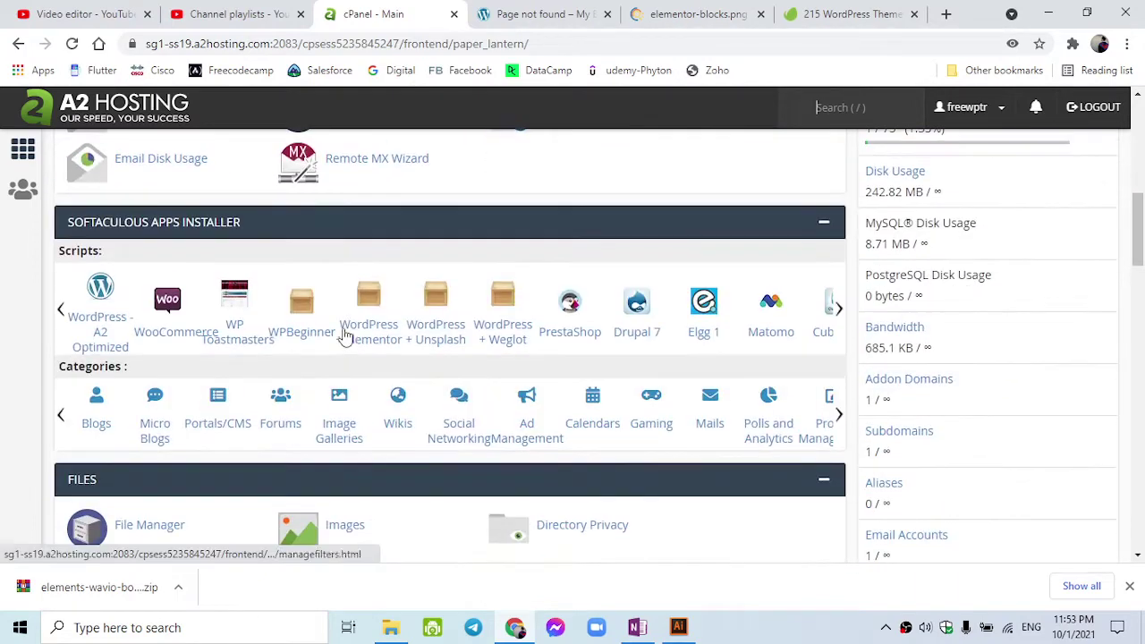
left_click(101, 327)
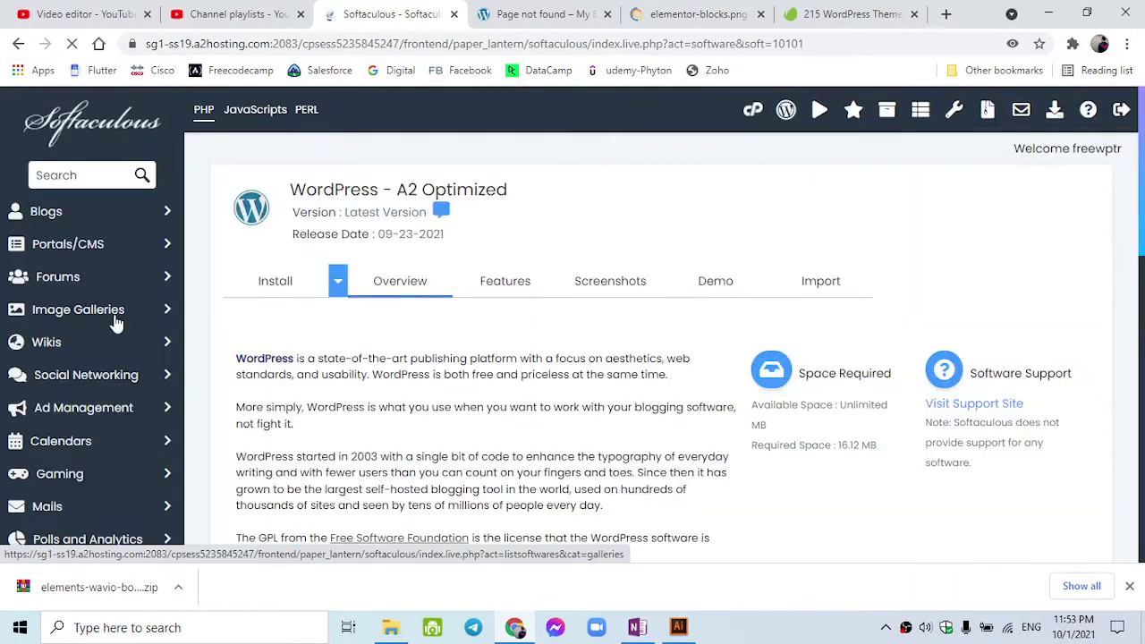
left_click(890, 112)
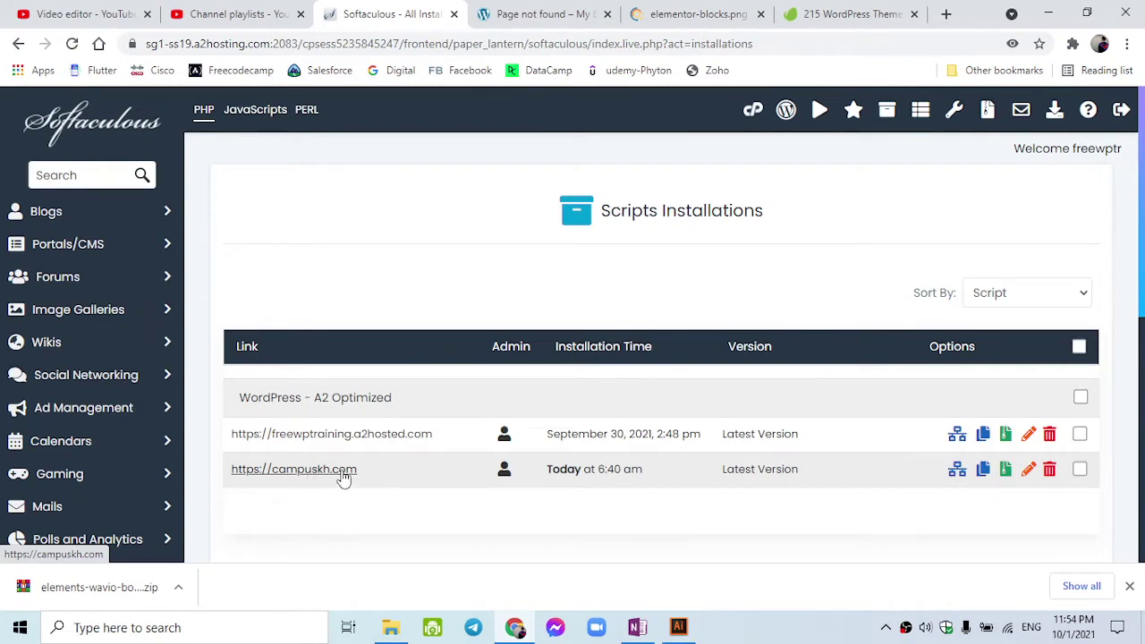
- Open the campuskh.com site and its WordPress admin dashboard from the Softaculous installations list
left_click(272, 474)
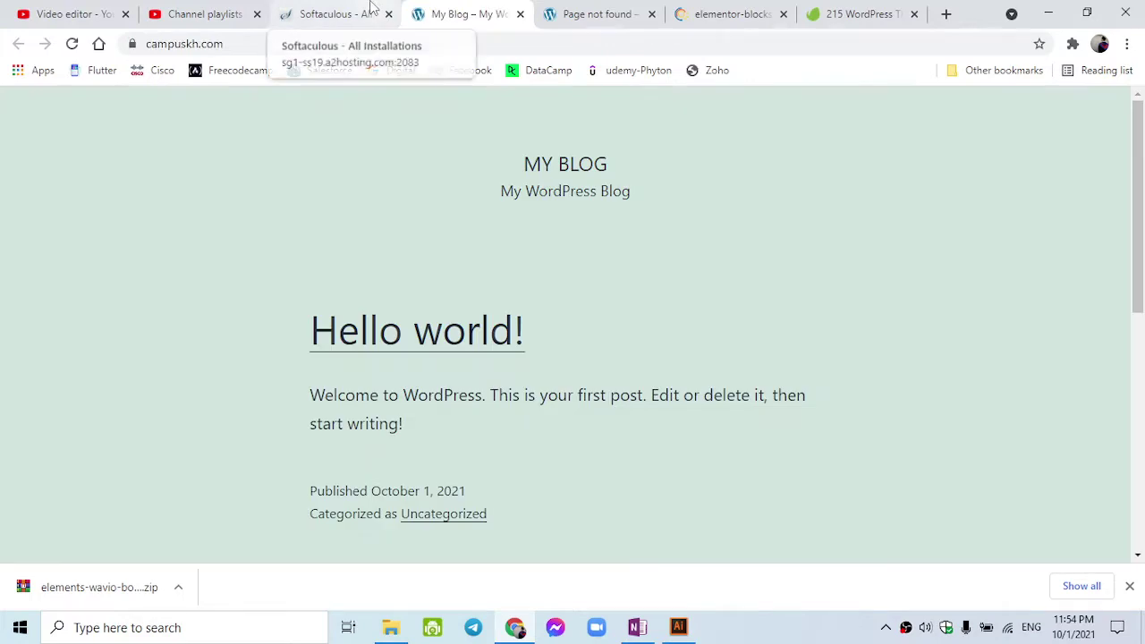
left_click(371, 8)
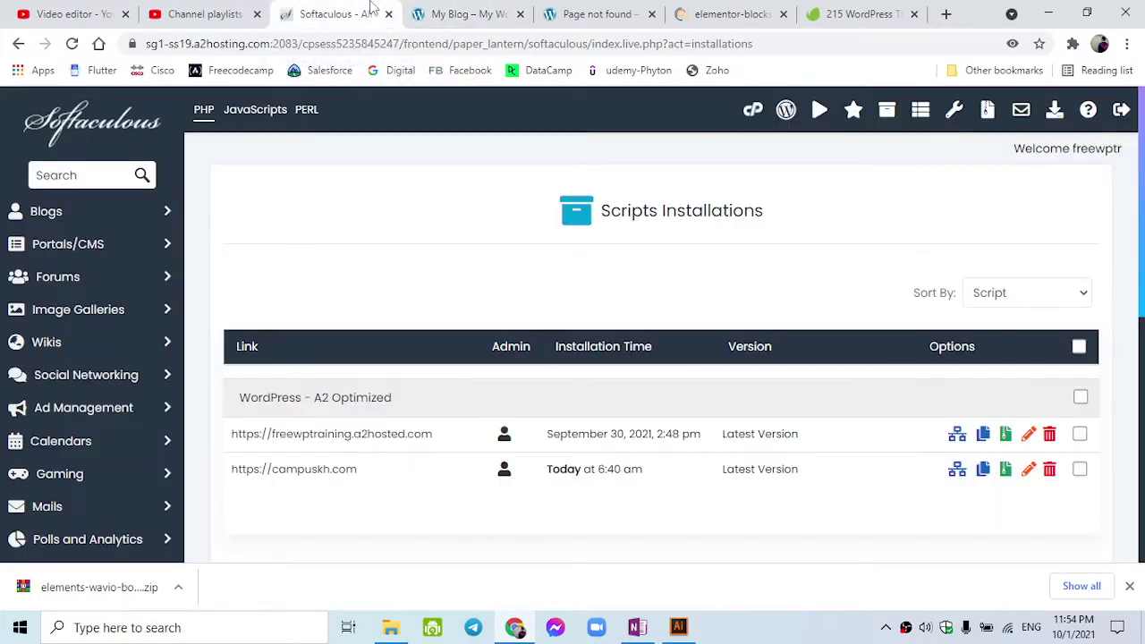
left_click(504, 474)
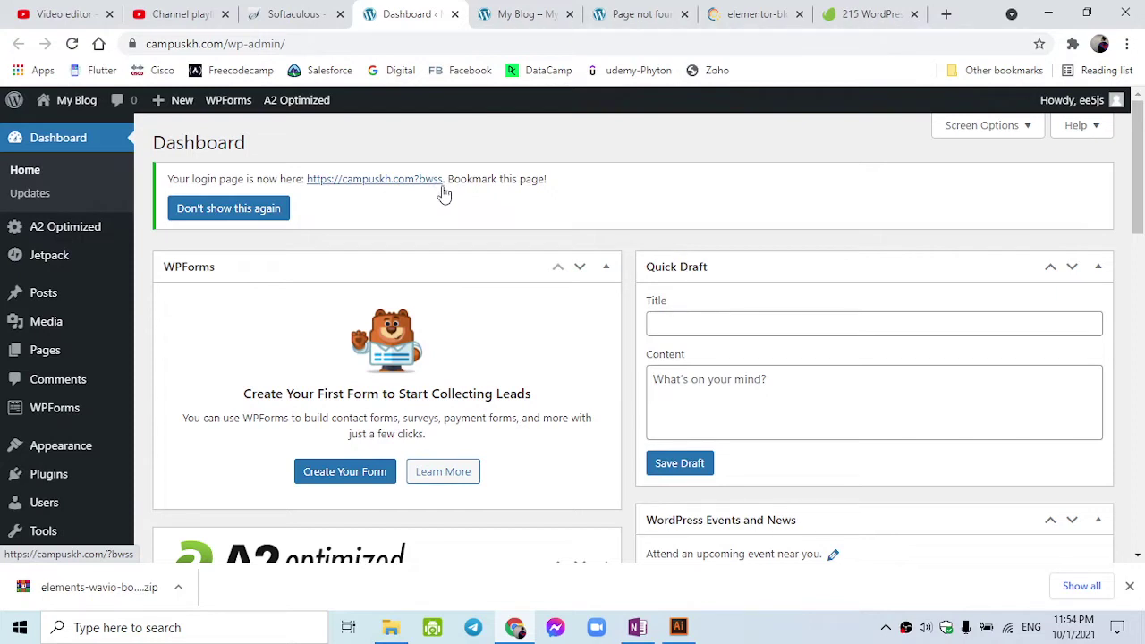
left_click(320, 8)
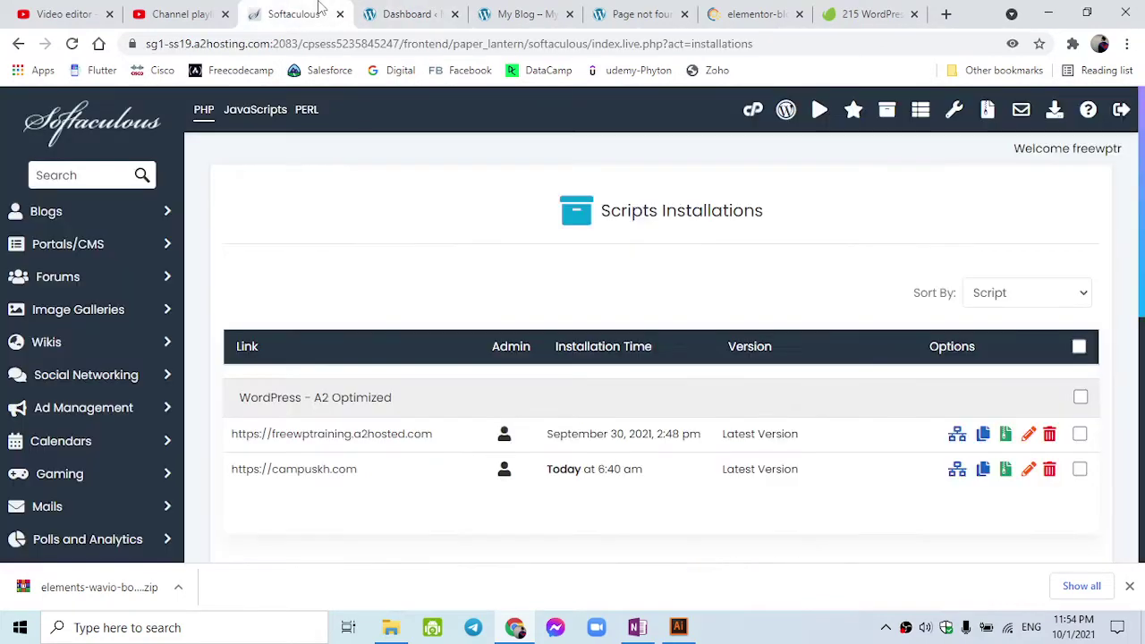
left_click(410, 13)
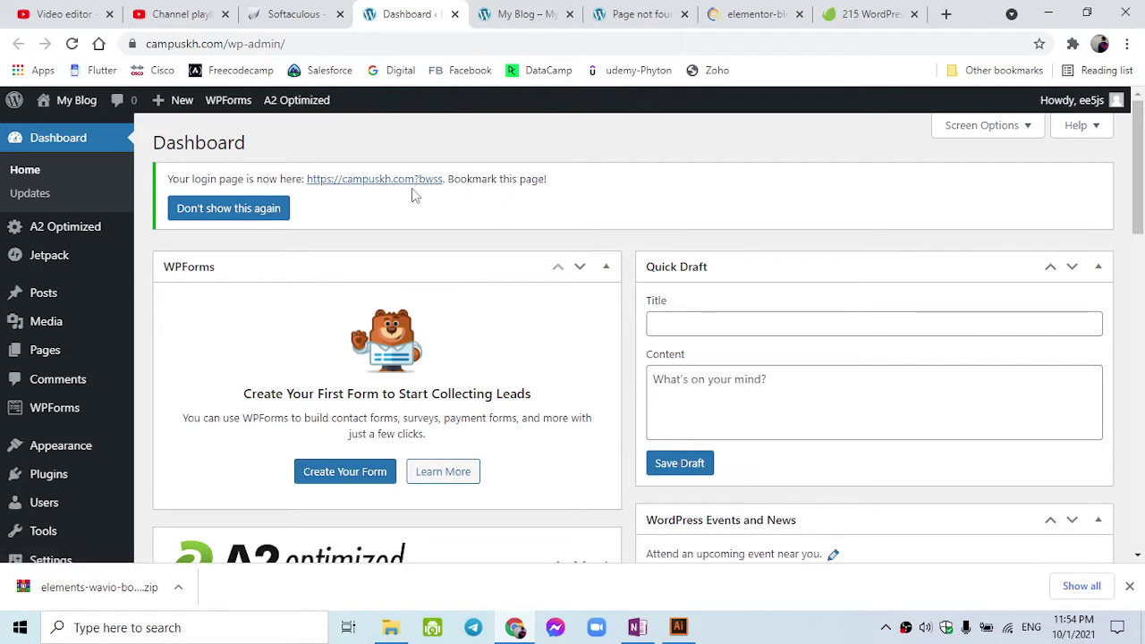
- Switch to OneNote, look up the WordPress admin login details on the Website Design Resources page, and return to Chrome
left_click(630, 631)
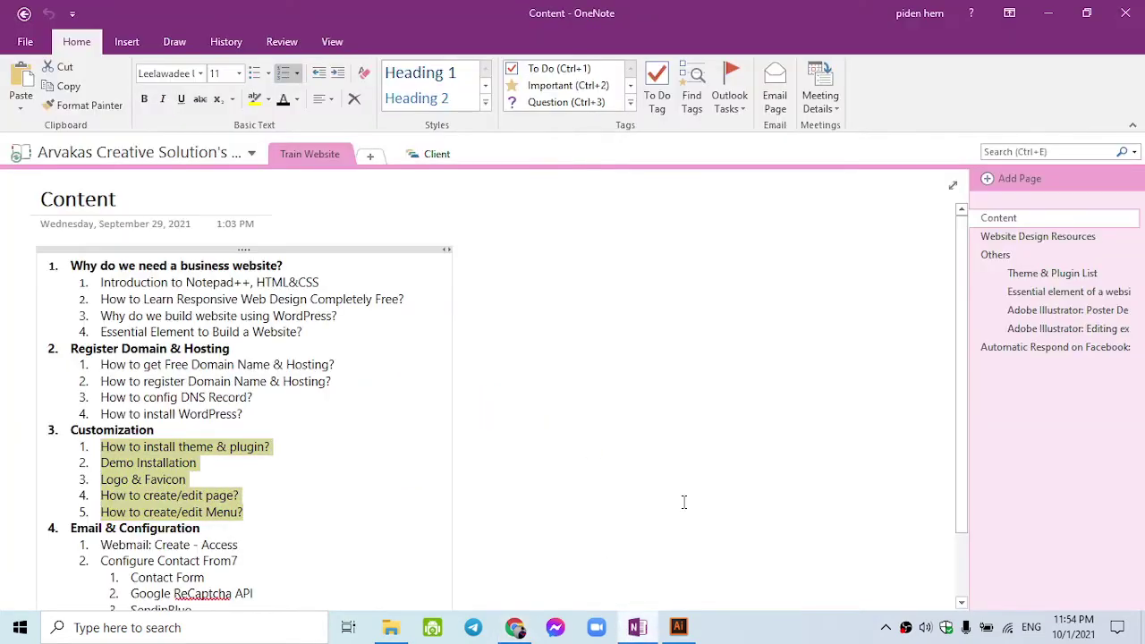
left_click(977, 238)
left_click(692, 305)
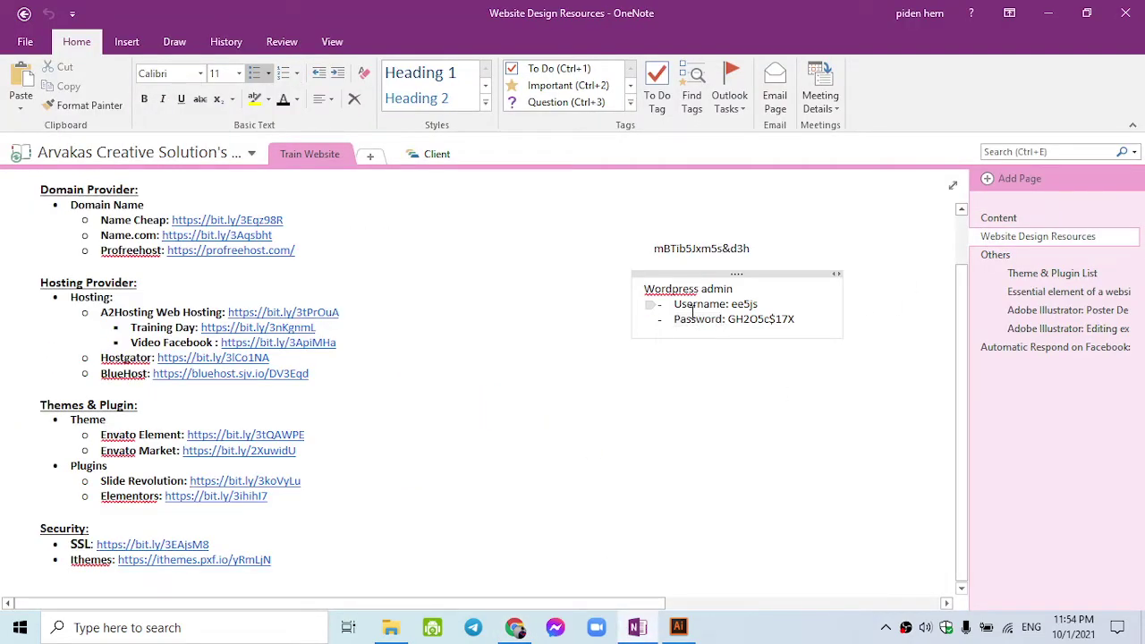
left_click(727, 320)
left_click(519, 630)
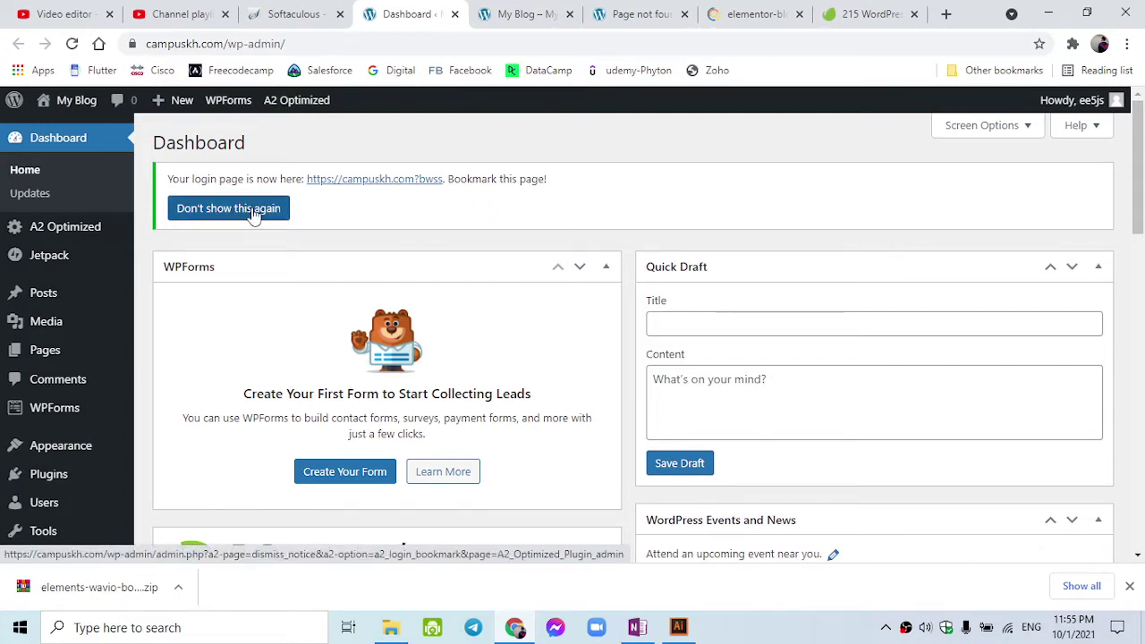
- Reload the campuskh.com home page with the admin session active and open the site's Dashboard from it
left_click(546, 11)
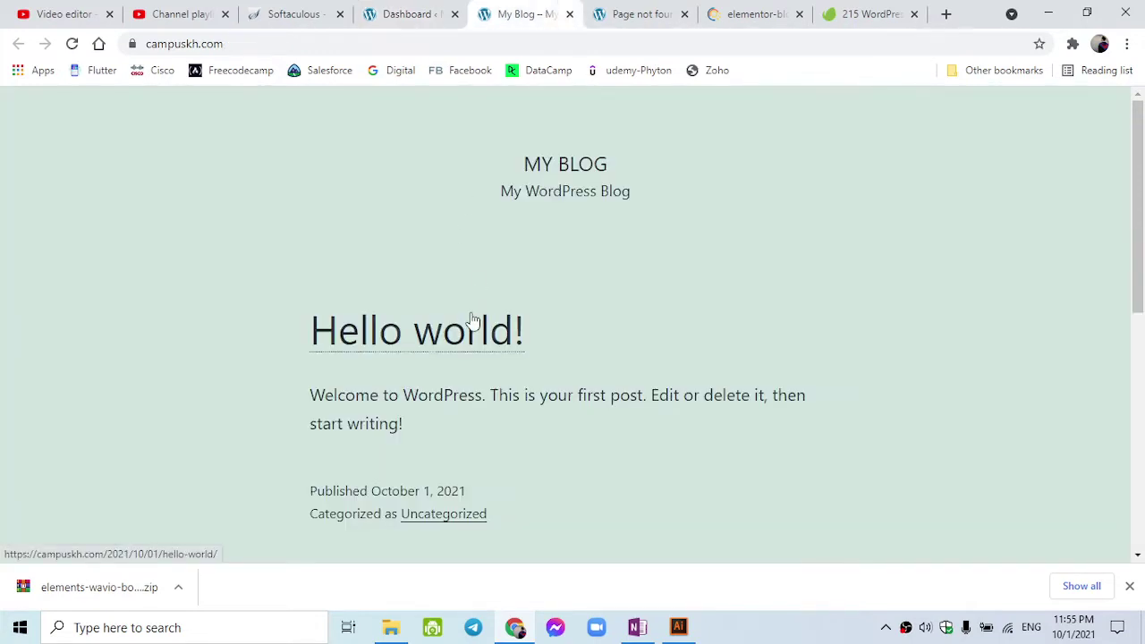
scroll(473, 321, "down", 1)
scroll(470, 318, "up", 1)
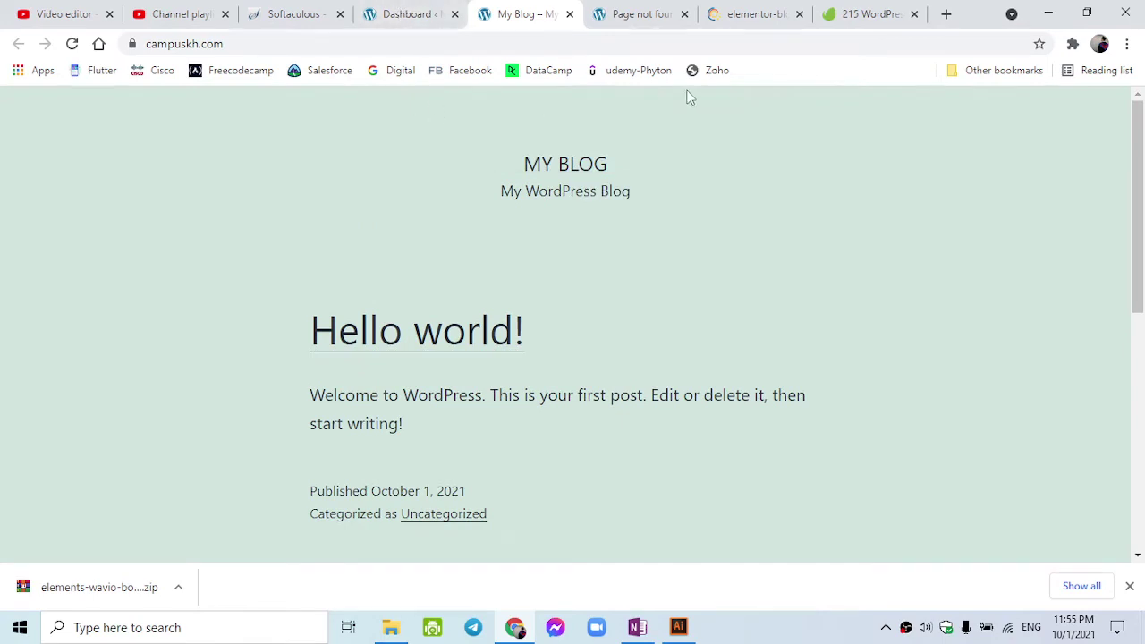
left_click(385, 14)
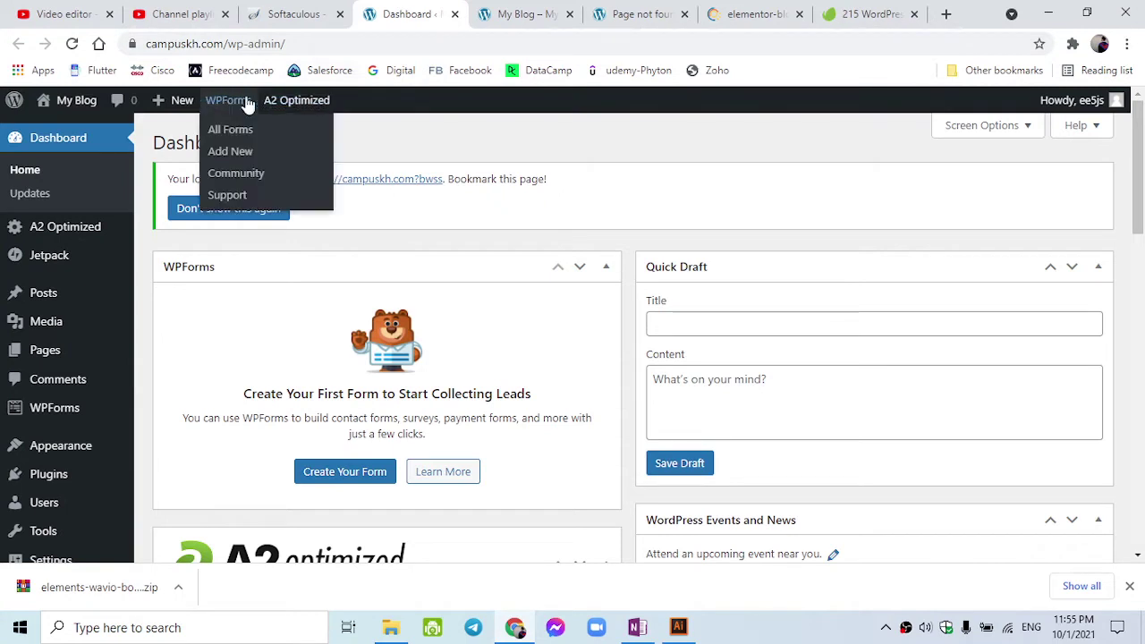
left_click(511, 14)
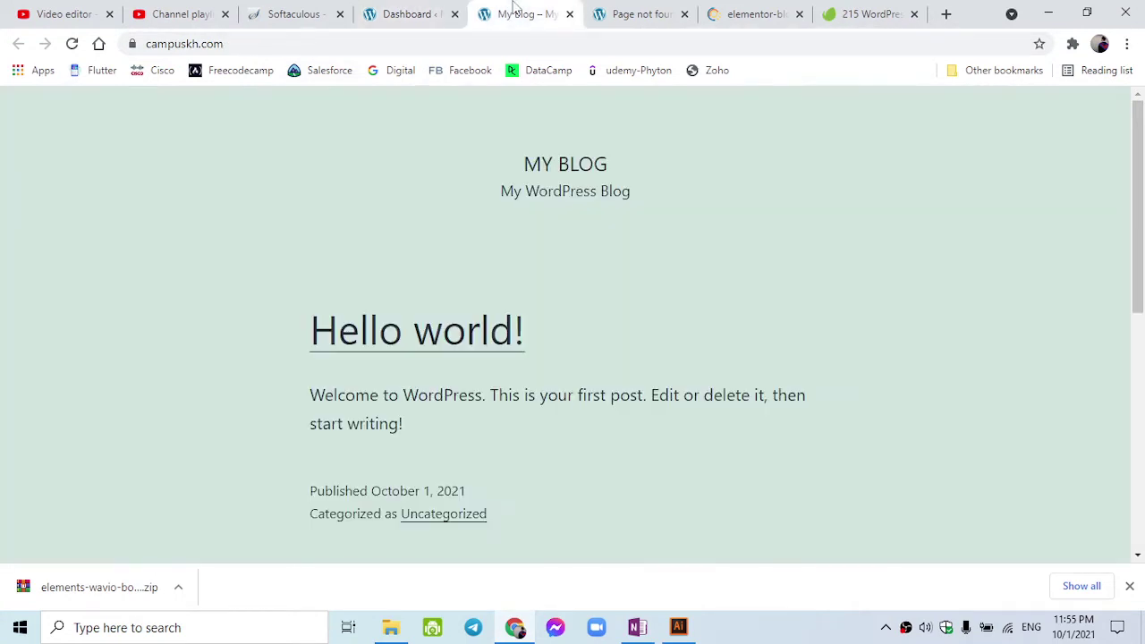
left_click(73, 45)
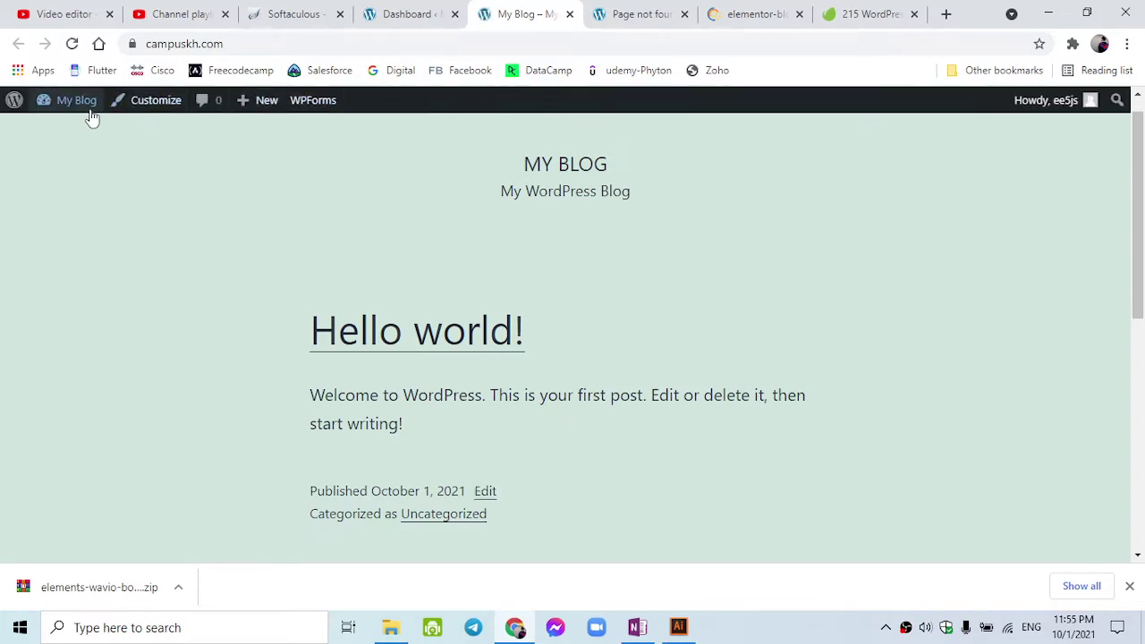
mouse_move(69, 112)
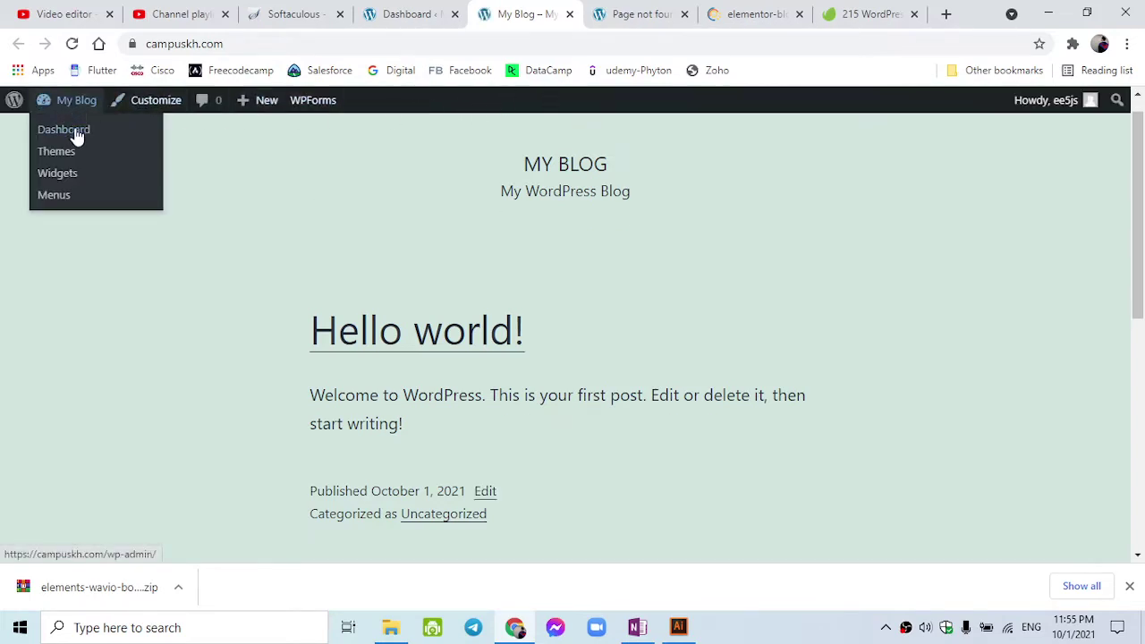
left_click(77, 134)
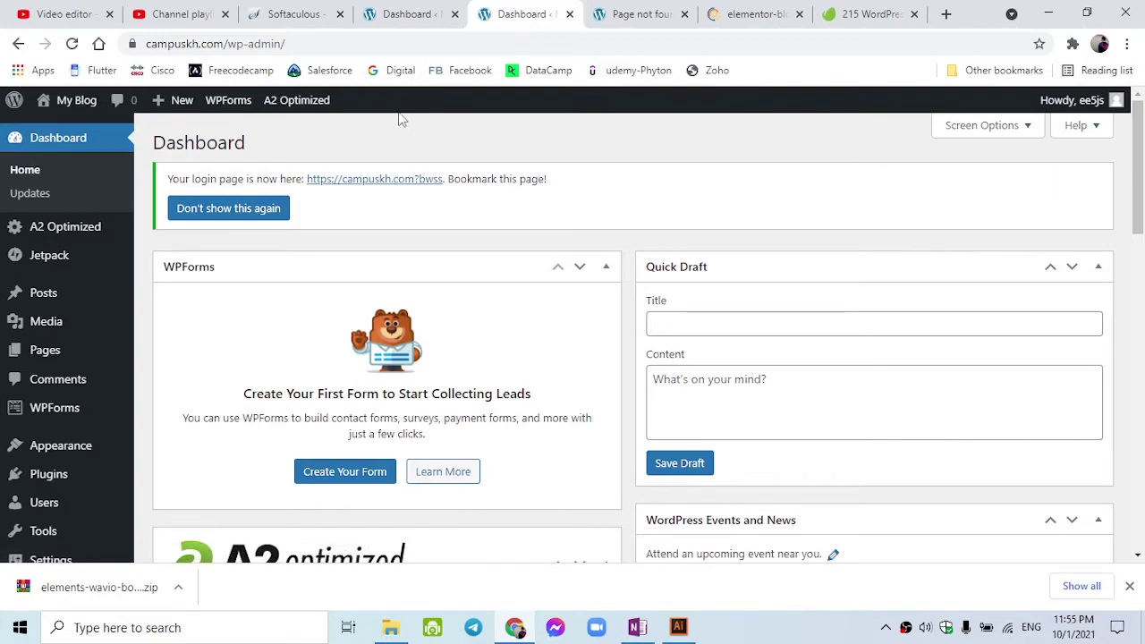
- Review the site's 404 page, the Elementor blocks image and the Elementor-compatible WordPress themes on Envato Elements
left_click(602, 9)
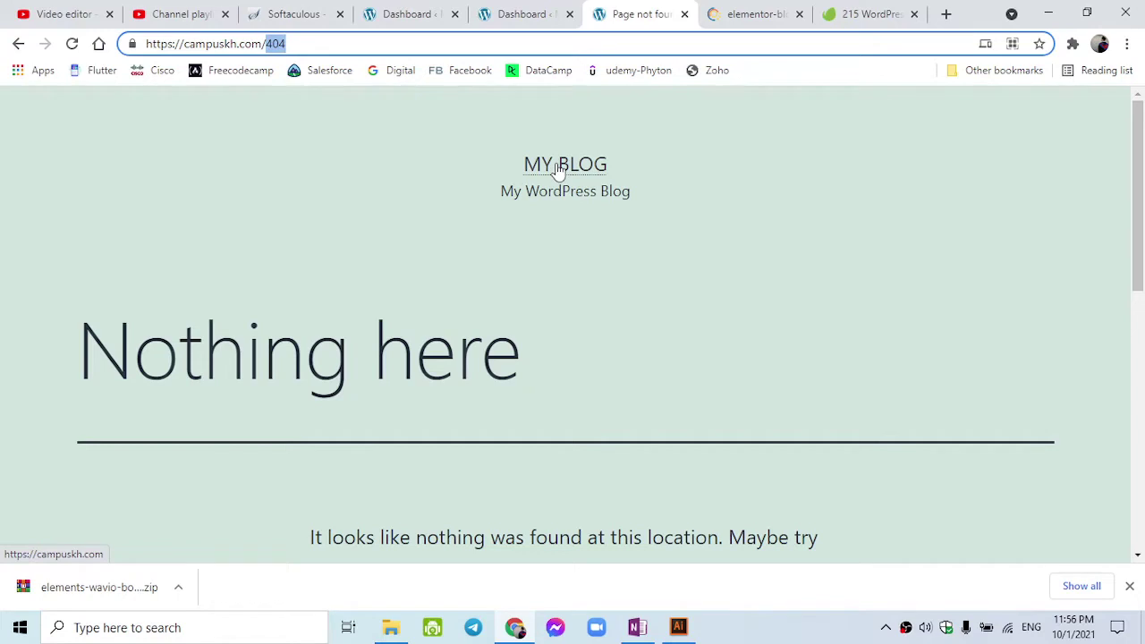
left_click(487, 18)
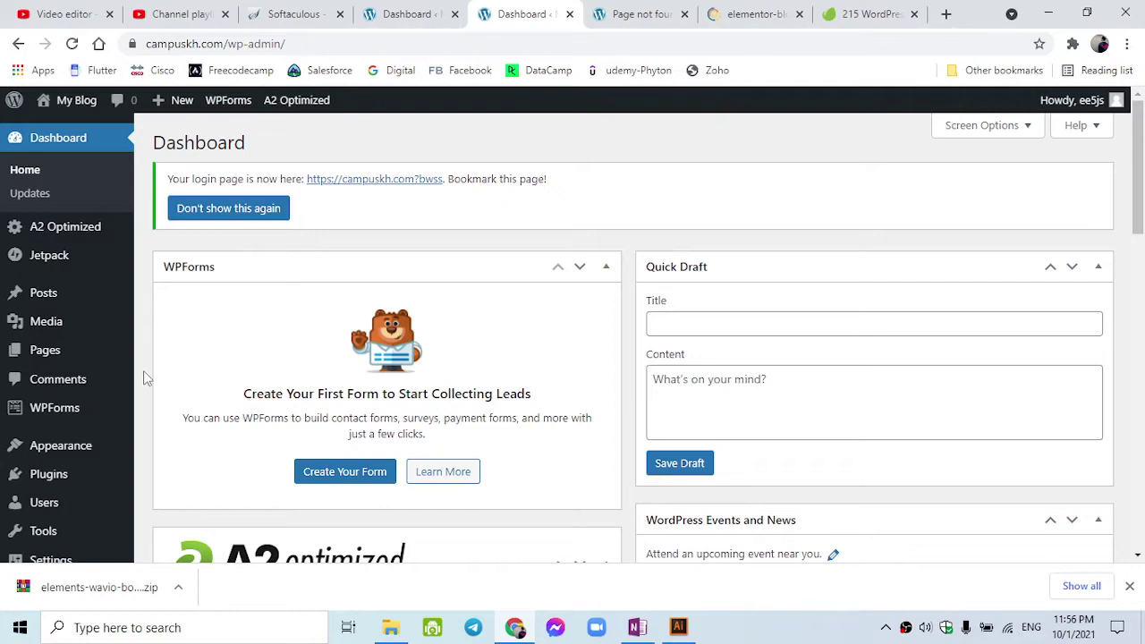
mouse_move(65, 450)
left_click(769, 12)
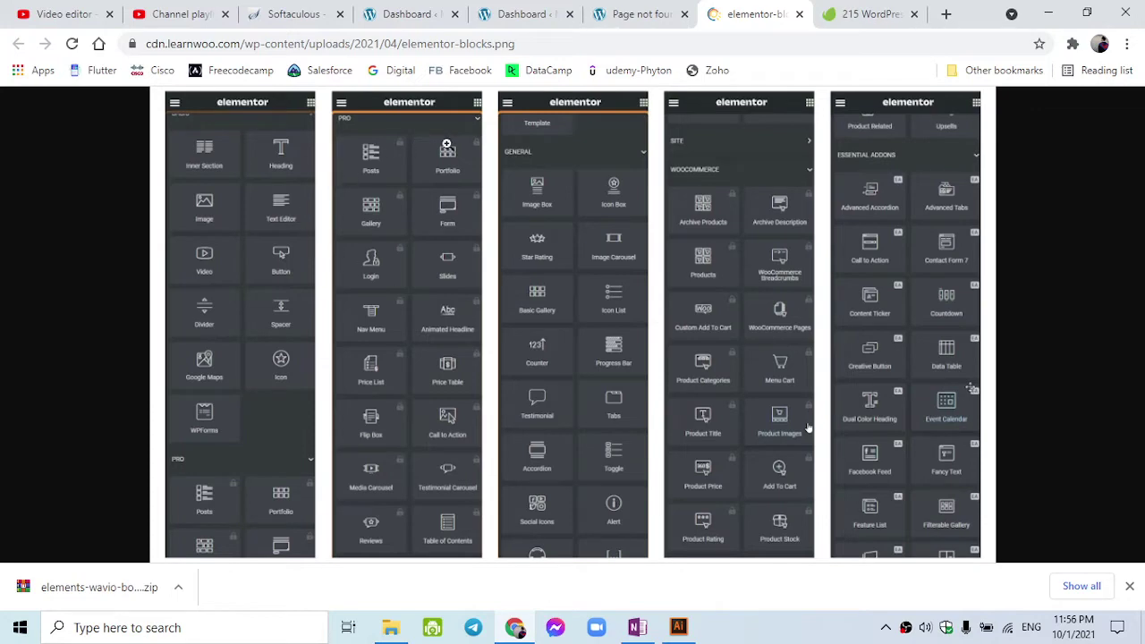
left_click(872, 15)
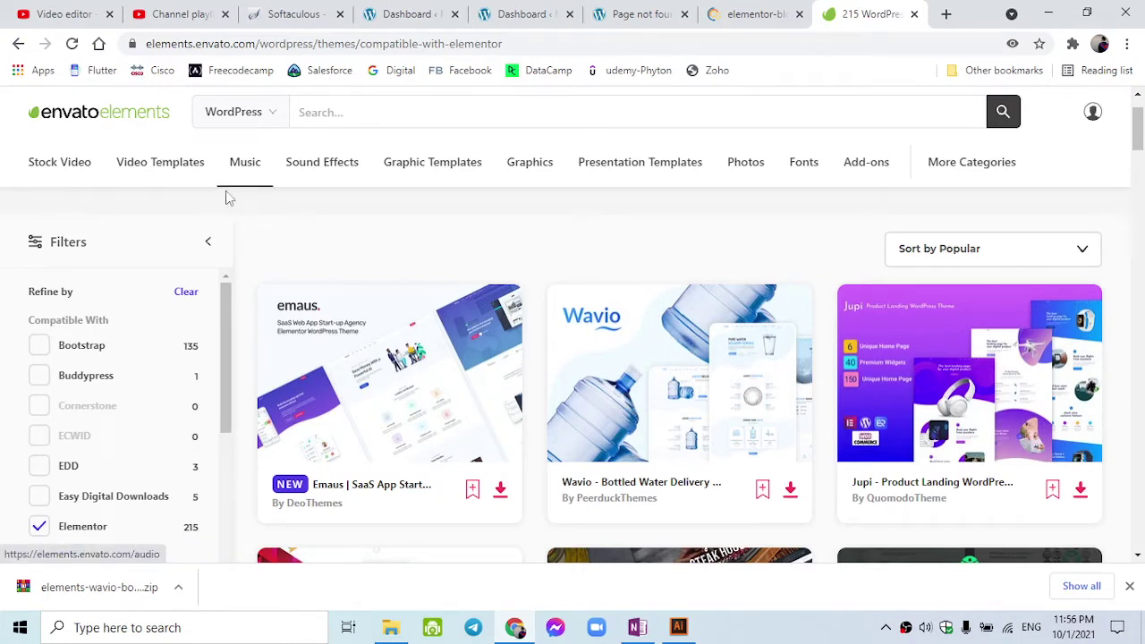
scroll(407, 248, "down", 1)
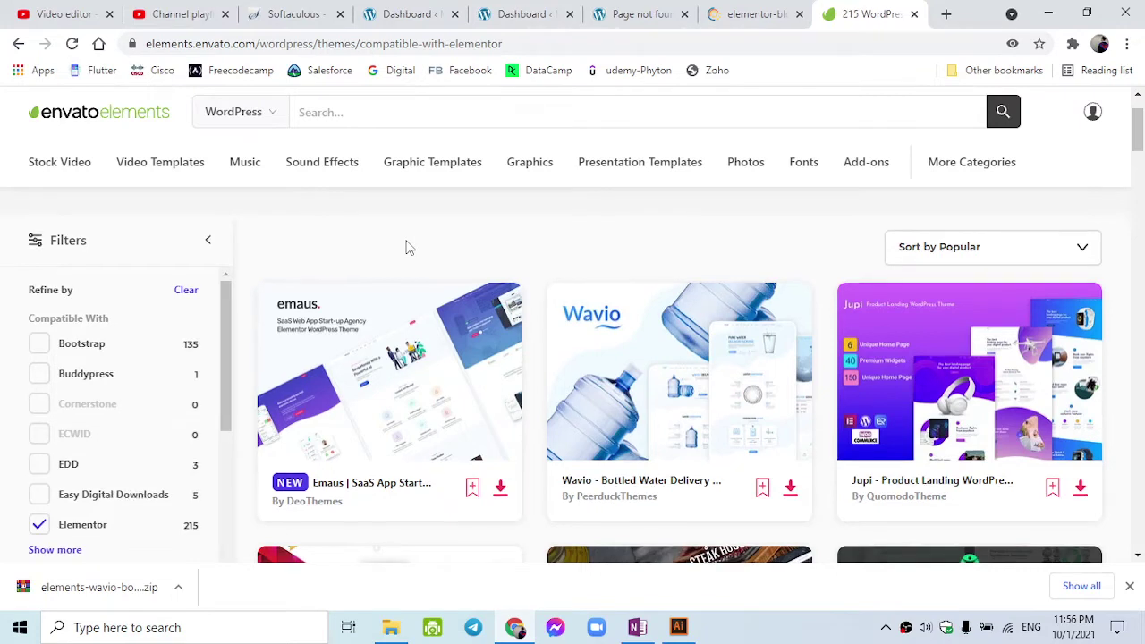
scroll(407, 248, "up", 1)
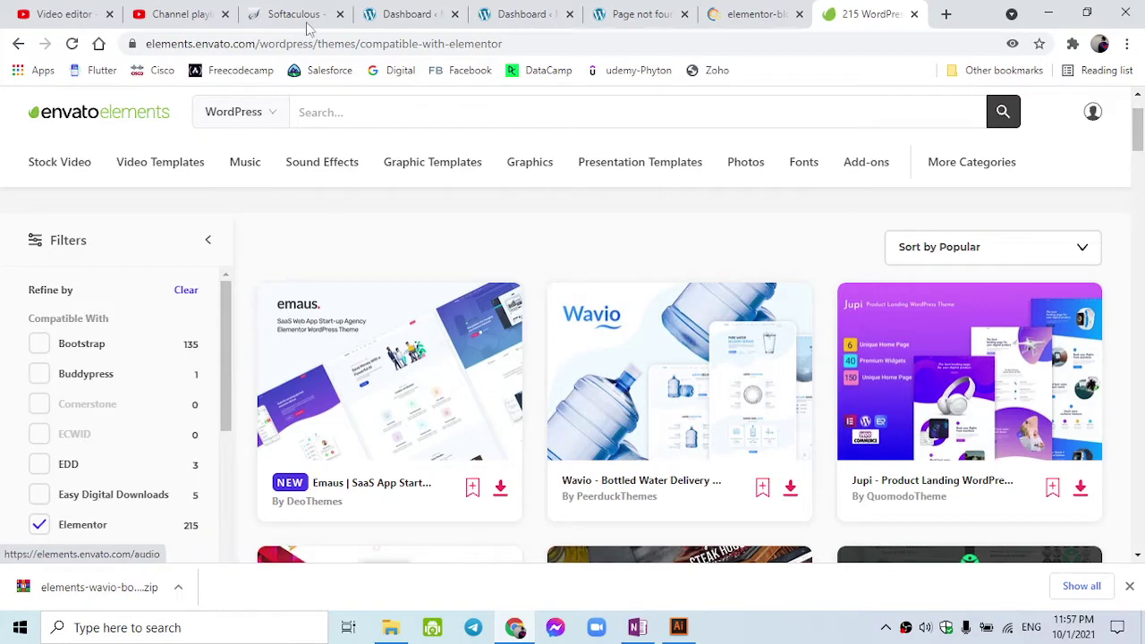
- Open the WordPress site's Add Themes page and browse the popular themes
left_click(405, 13)
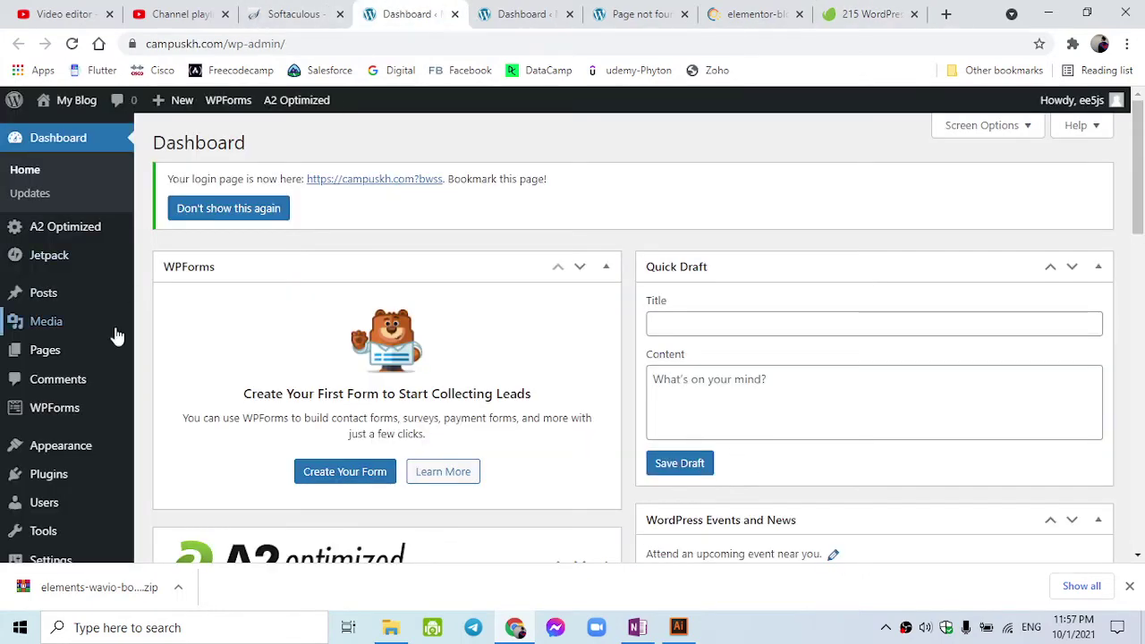
scroll(72, 417, "down", 1)
mouse_move(89, 360)
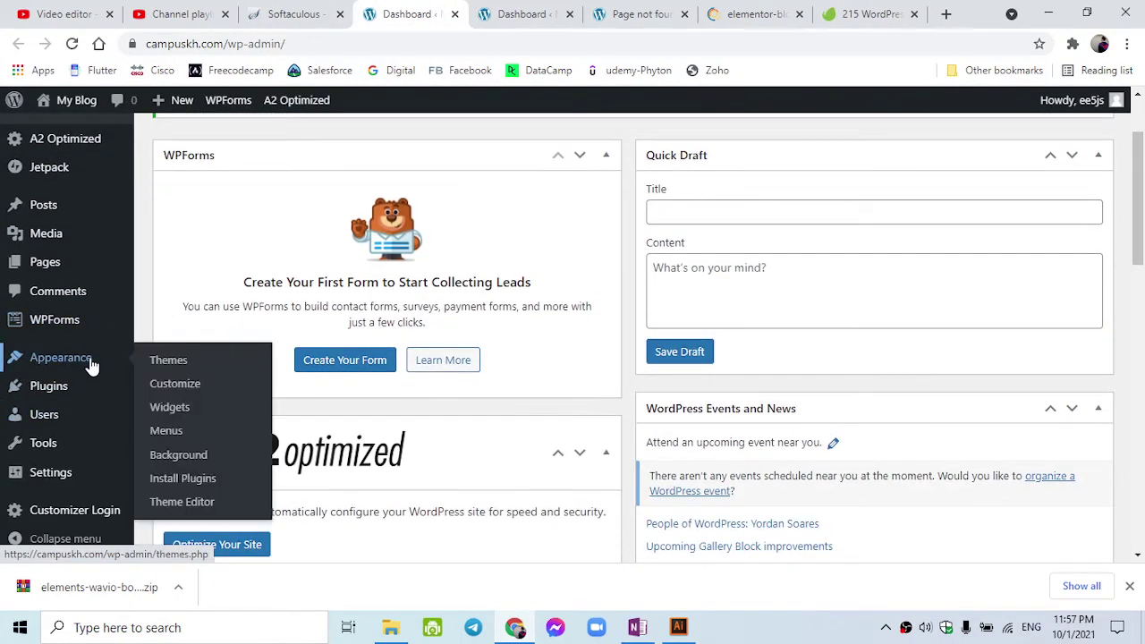
left_click(148, 361)
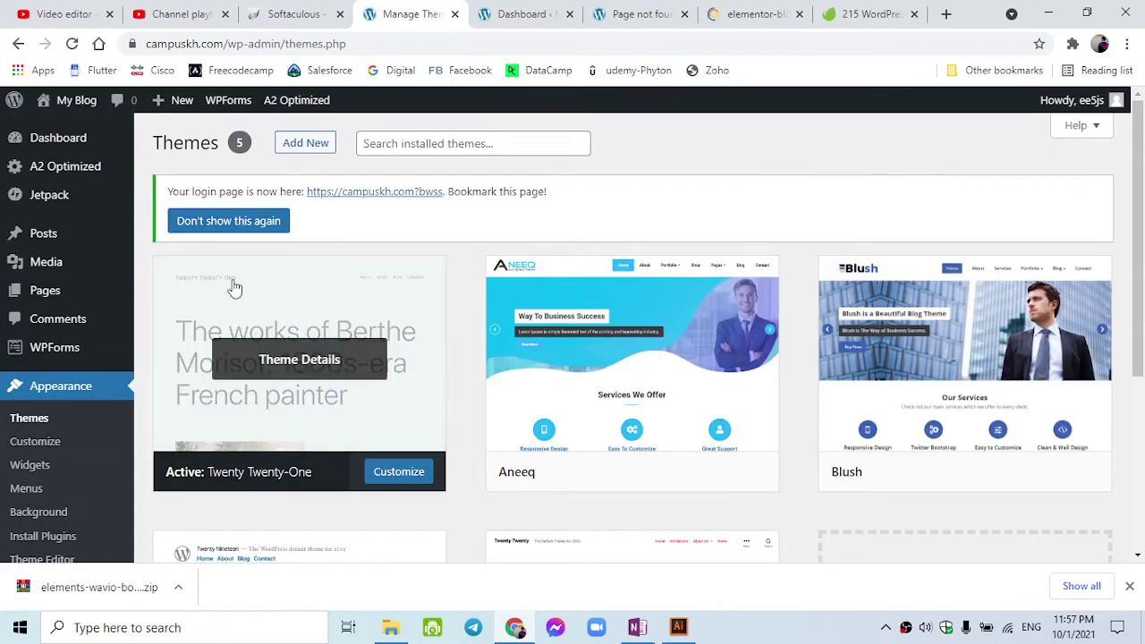
left_click(305, 144)
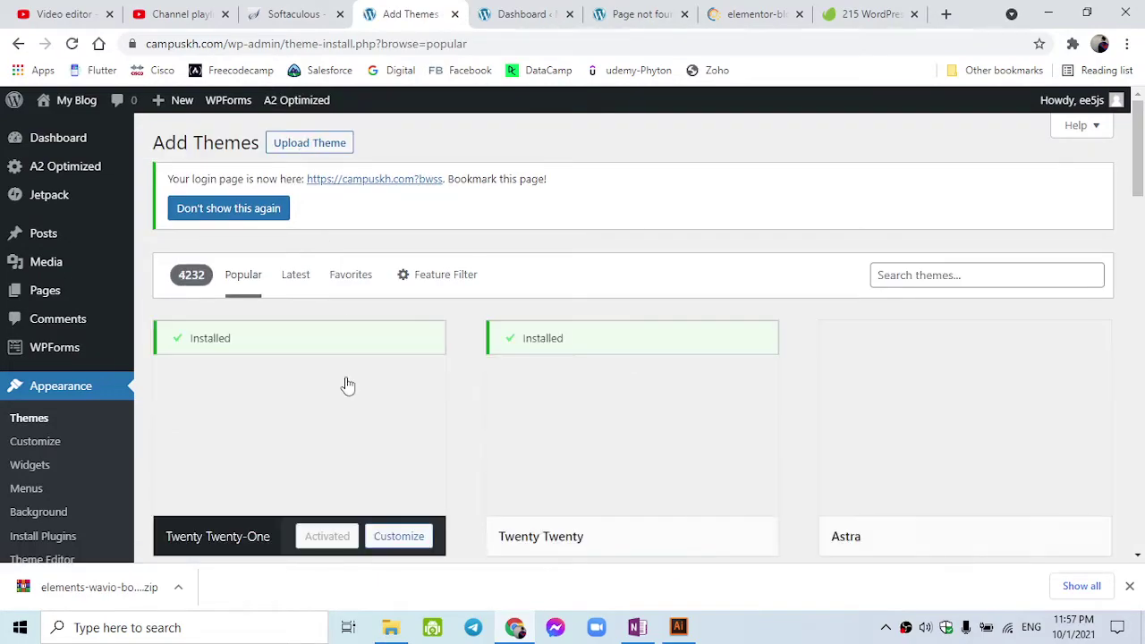
scroll(736, 497, "down", 5)
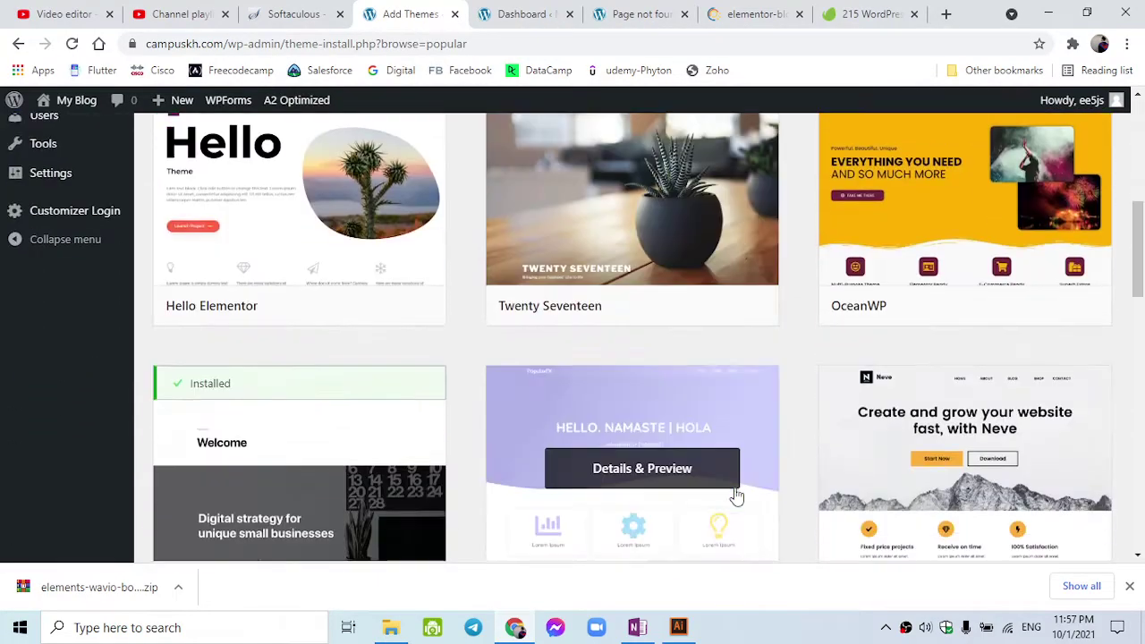
scroll(608, 358, "up", 5)
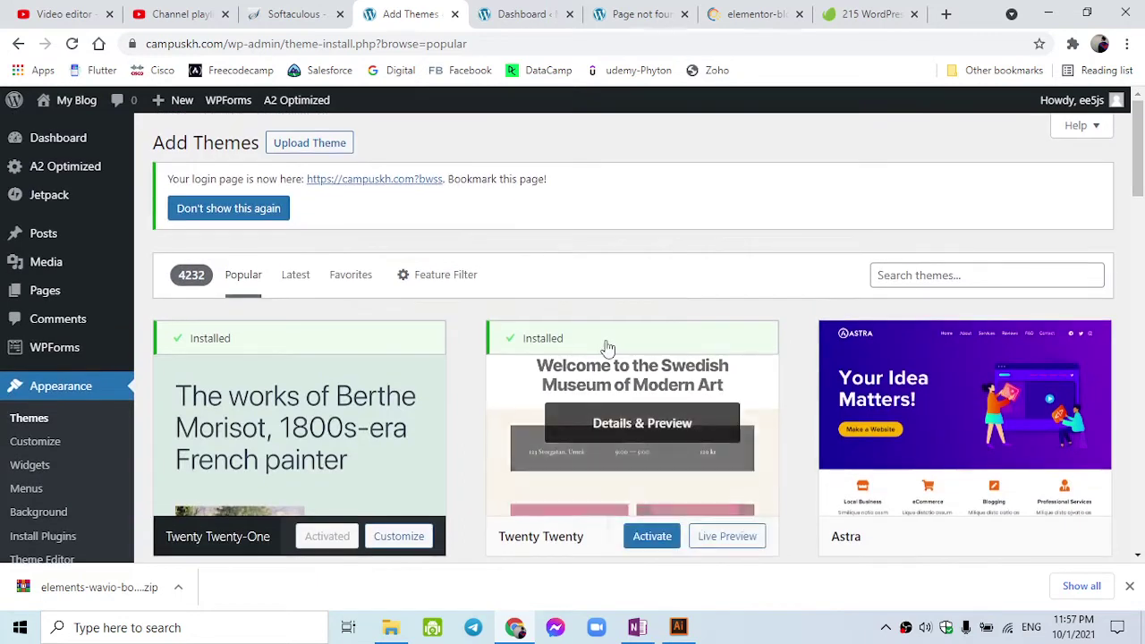
- Try to install the theme by uploading the full elements-wavio-bottled-water-delivery-wordpress-theme zip from the Downloads folder
left_click(327, 144)
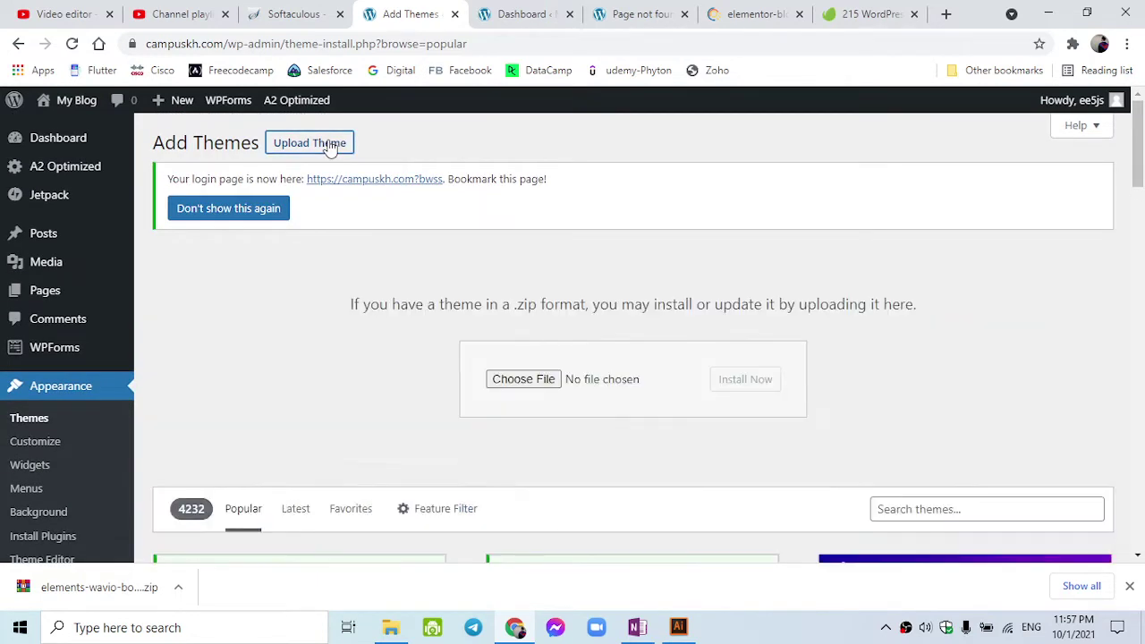
left_click(523, 386)
left_click(524, 385)
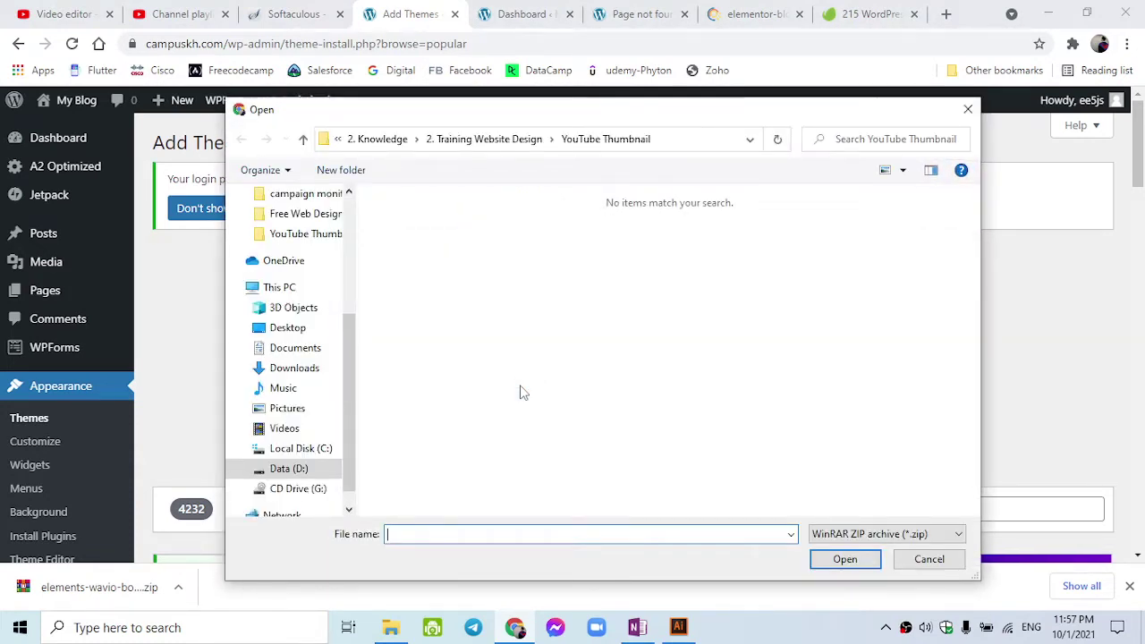
left_click(332, 367)
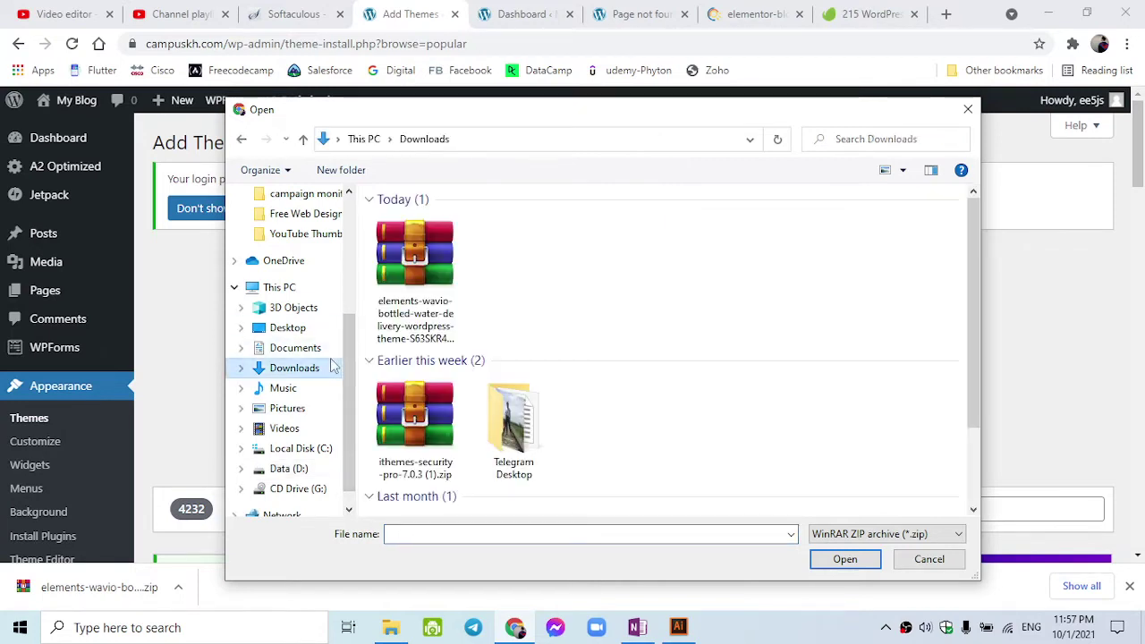
left_click(429, 259)
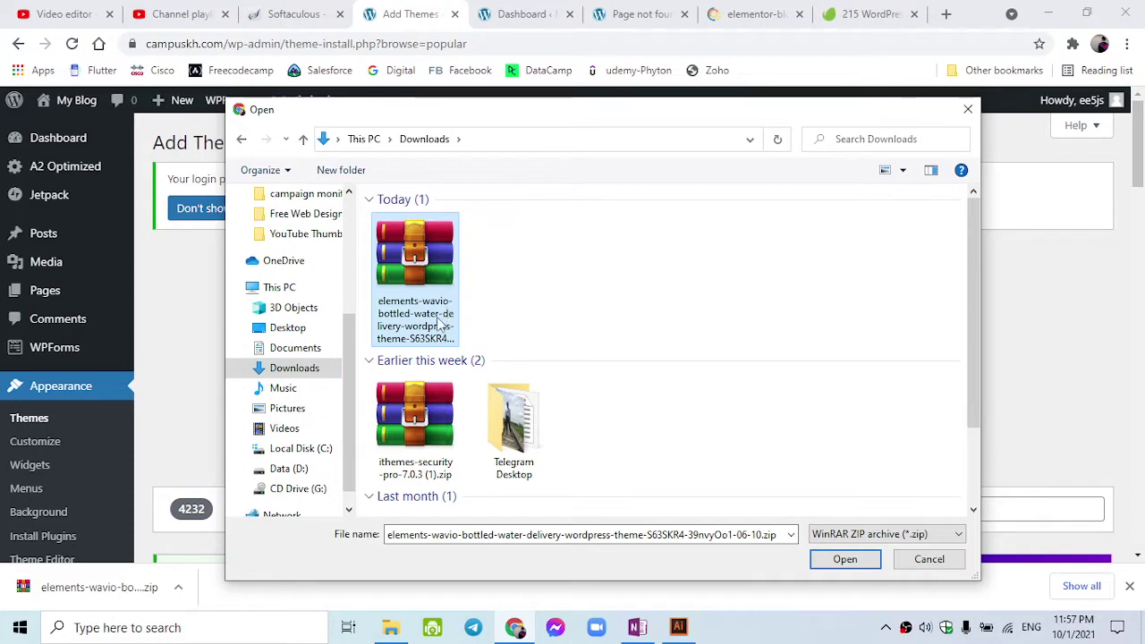
left_click(840, 559)
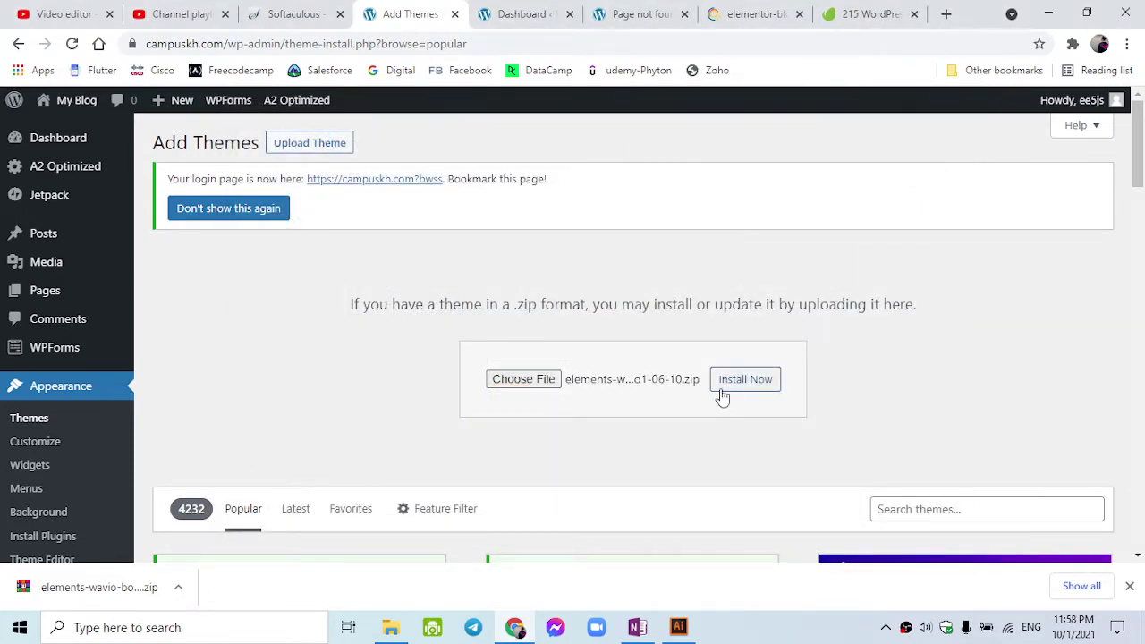
left_click(723, 394)
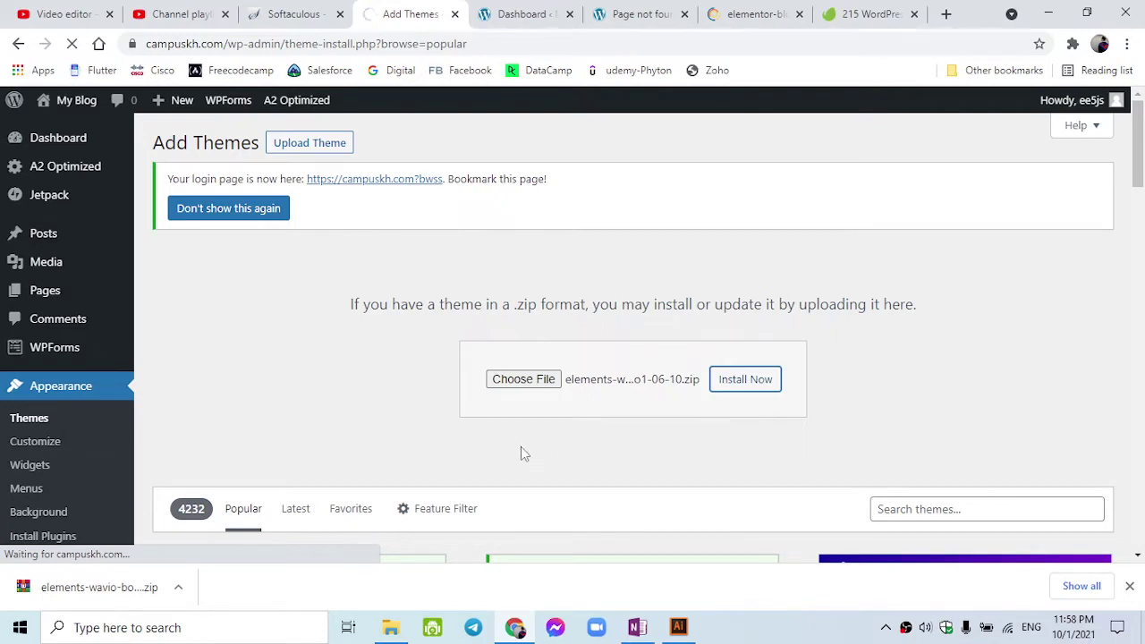
- Open the downloaded Wavio archive in WinRAR, examine the files in its Wavio v.1.21 folder, and return to Chrome
left_click(136, 586)
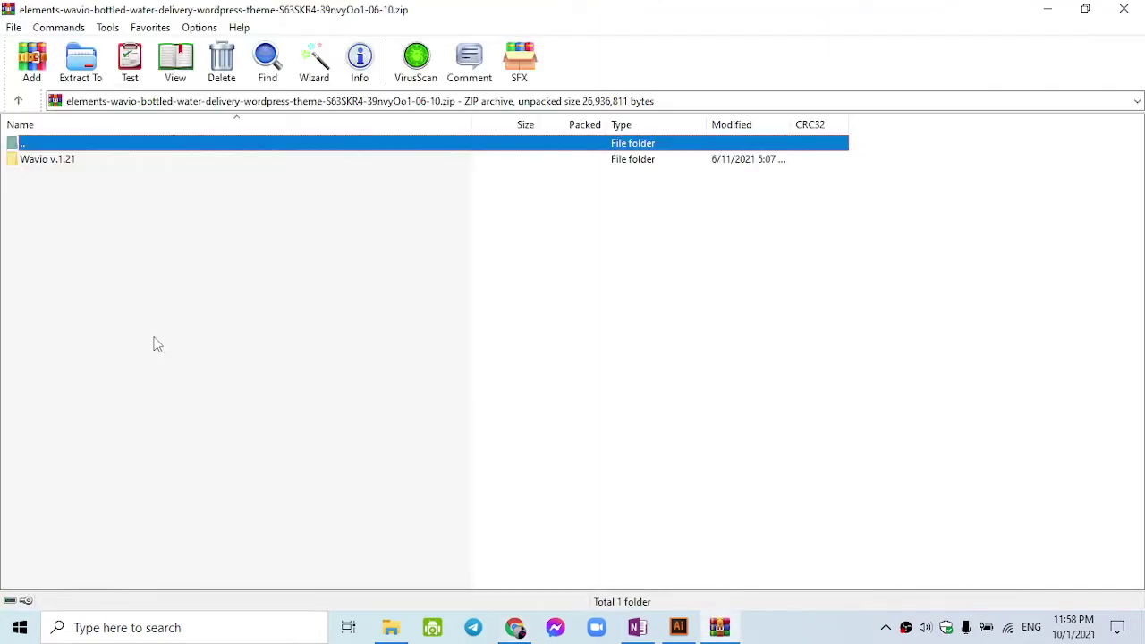
double_click(94, 159)
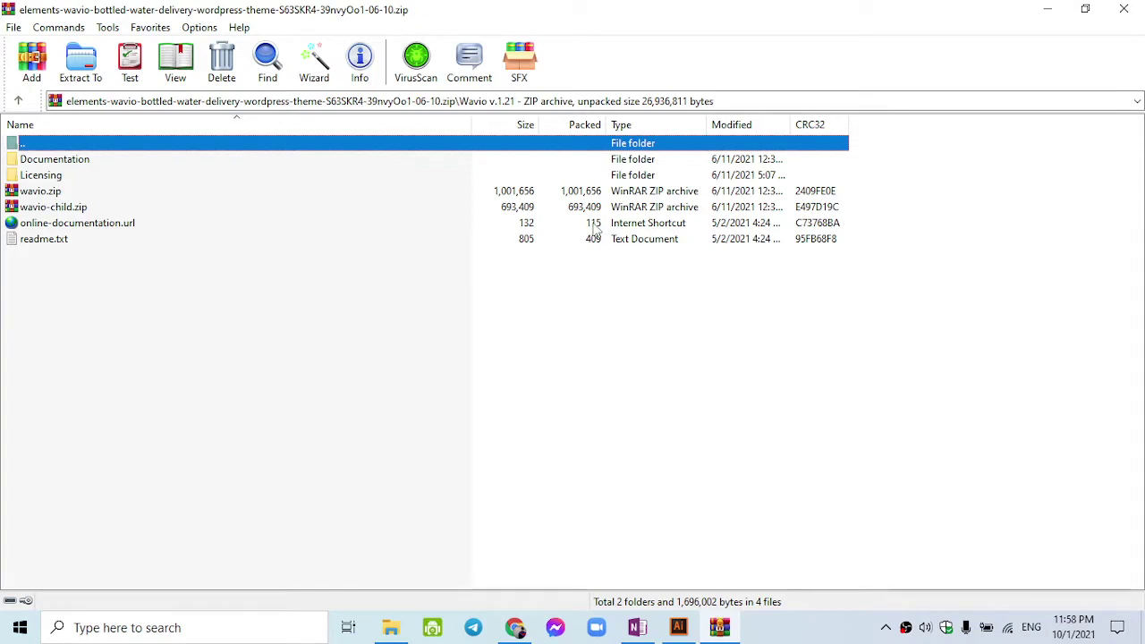
left_click(77, 207)
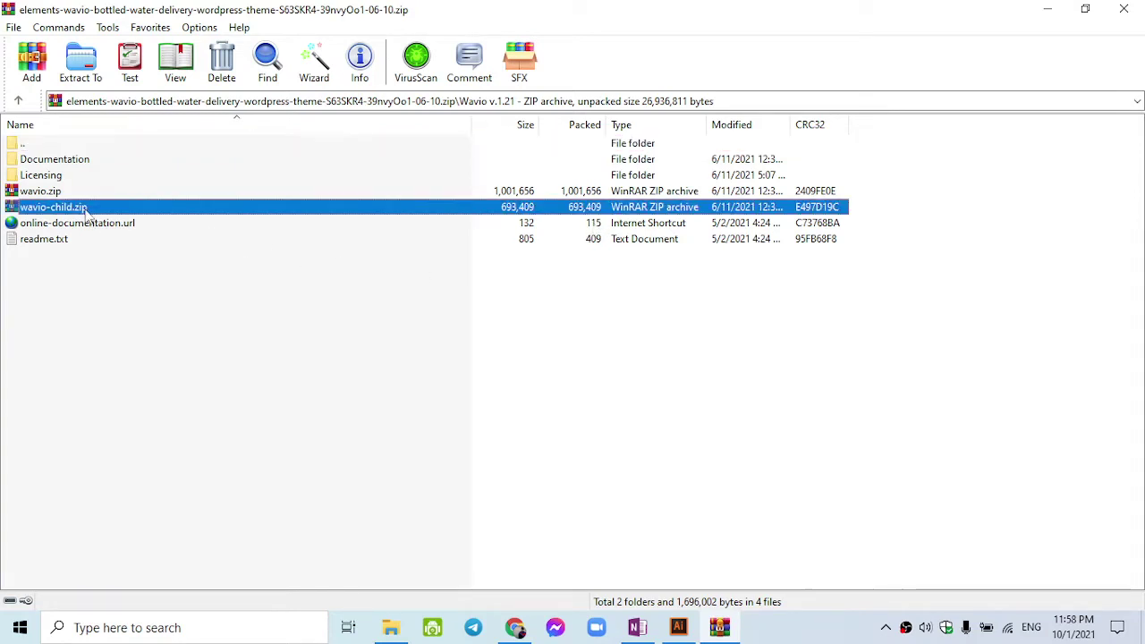
left_click(70, 191)
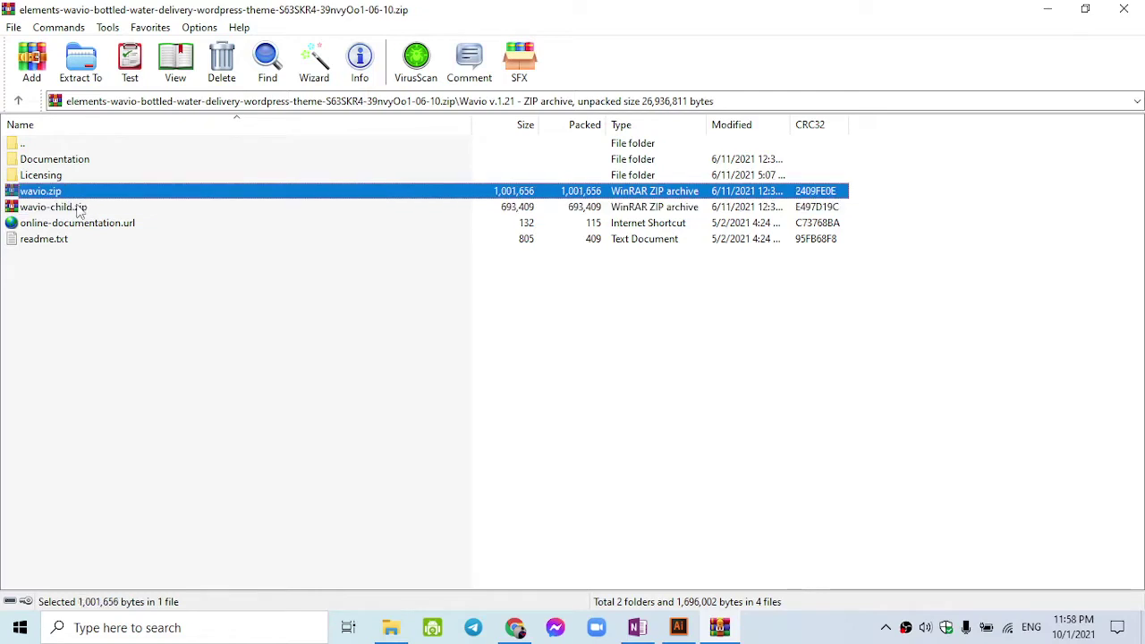
left_click(78, 208)
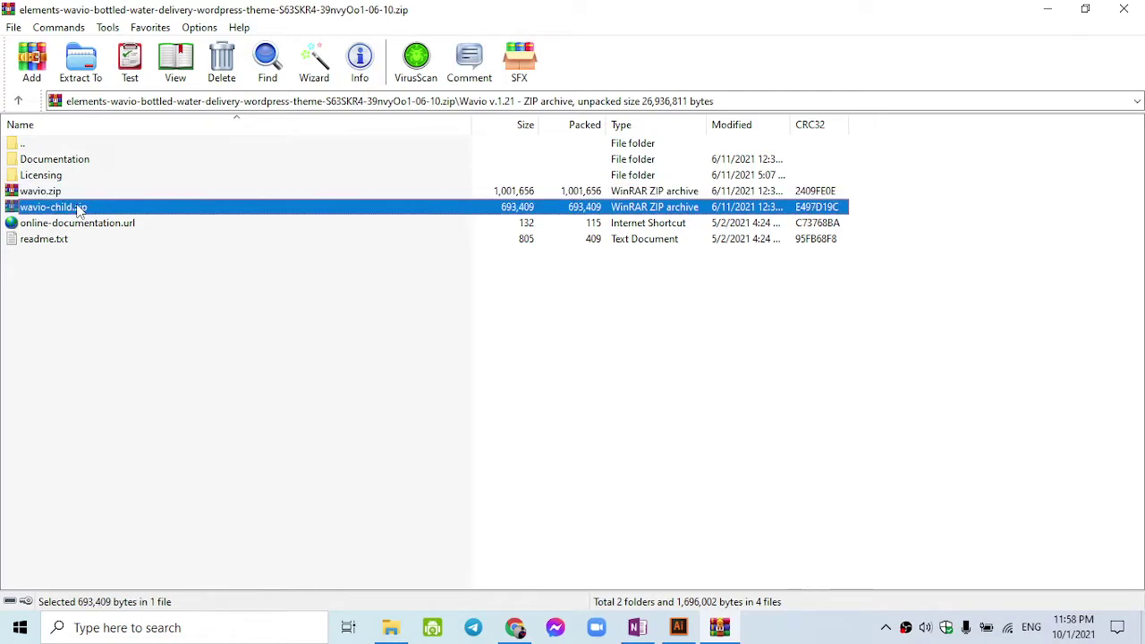
left_click(67, 161)
left_click(67, 176)
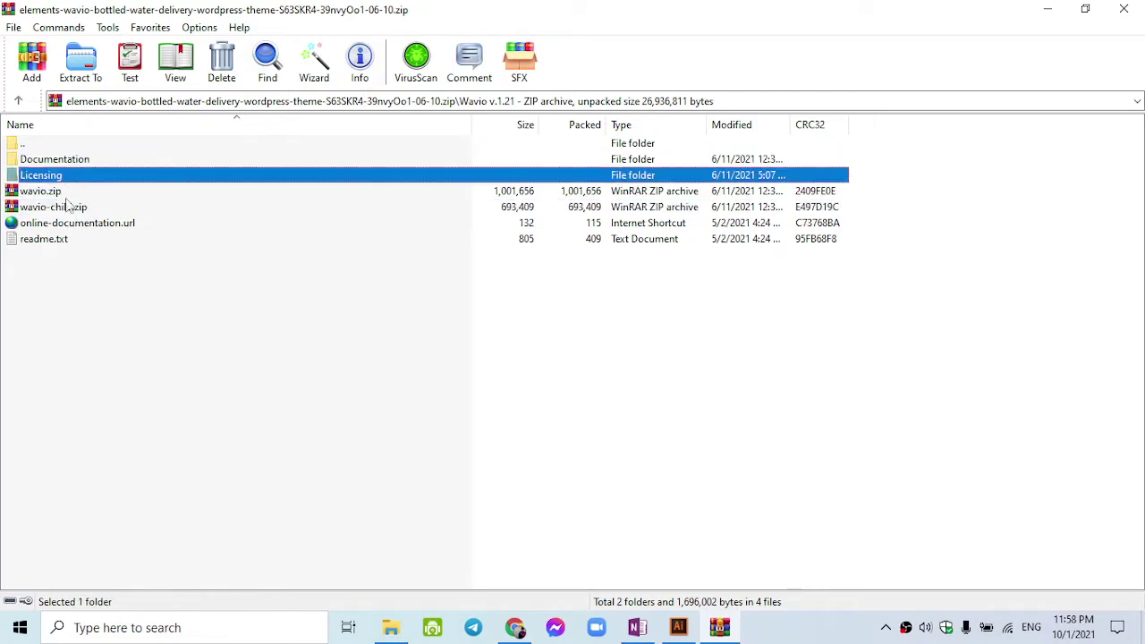
left_click(73, 223)
left_click(78, 239)
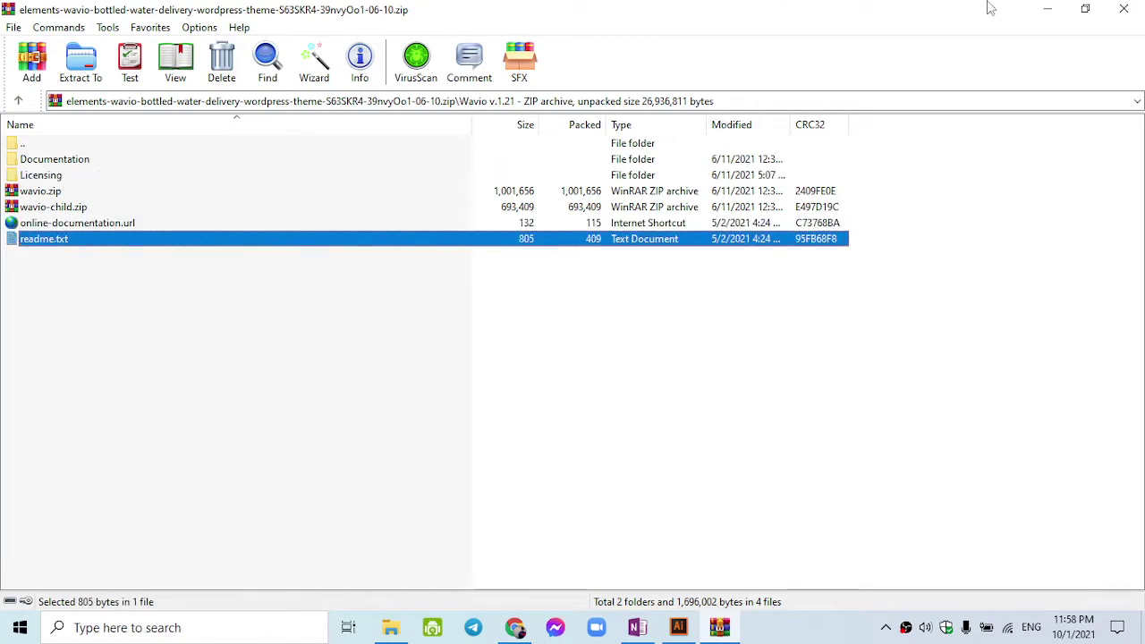
left_click(1049, 8)
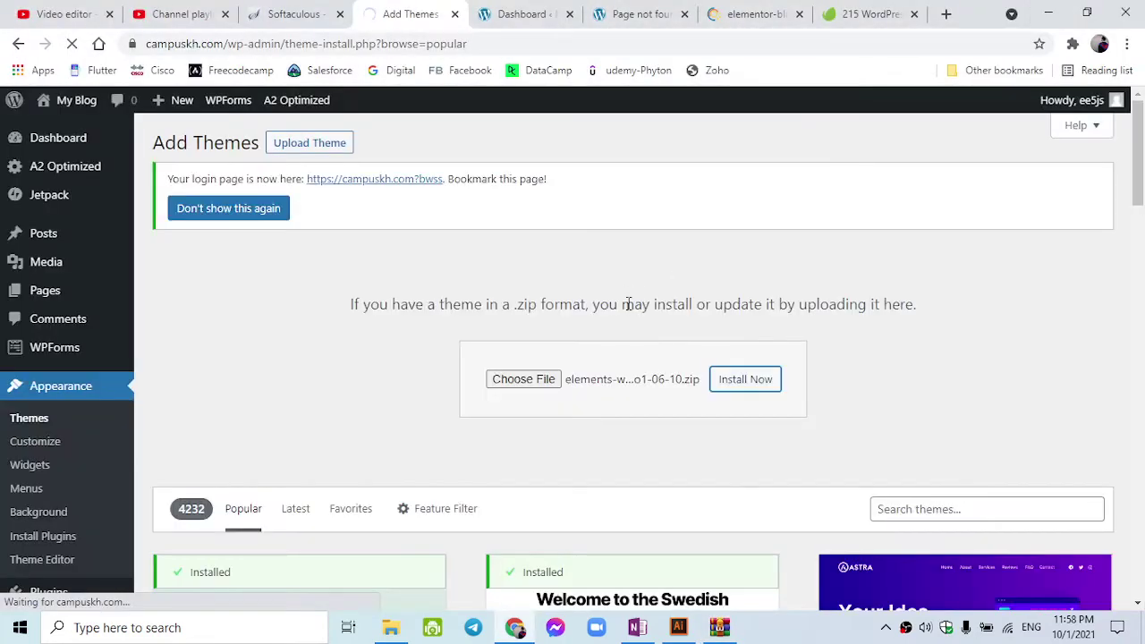
- Stop the running theme upload, and extract the Wavio archive to the proposed Desktop folder with the WinRAR wizard
left_click(72, 45)
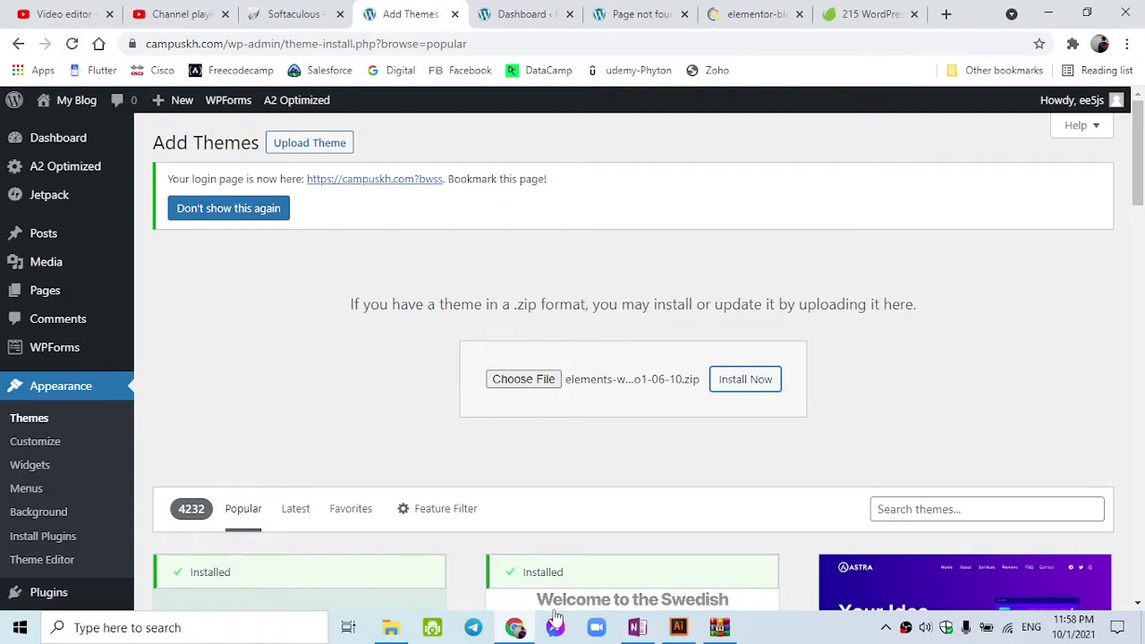
left_click(720, 627)
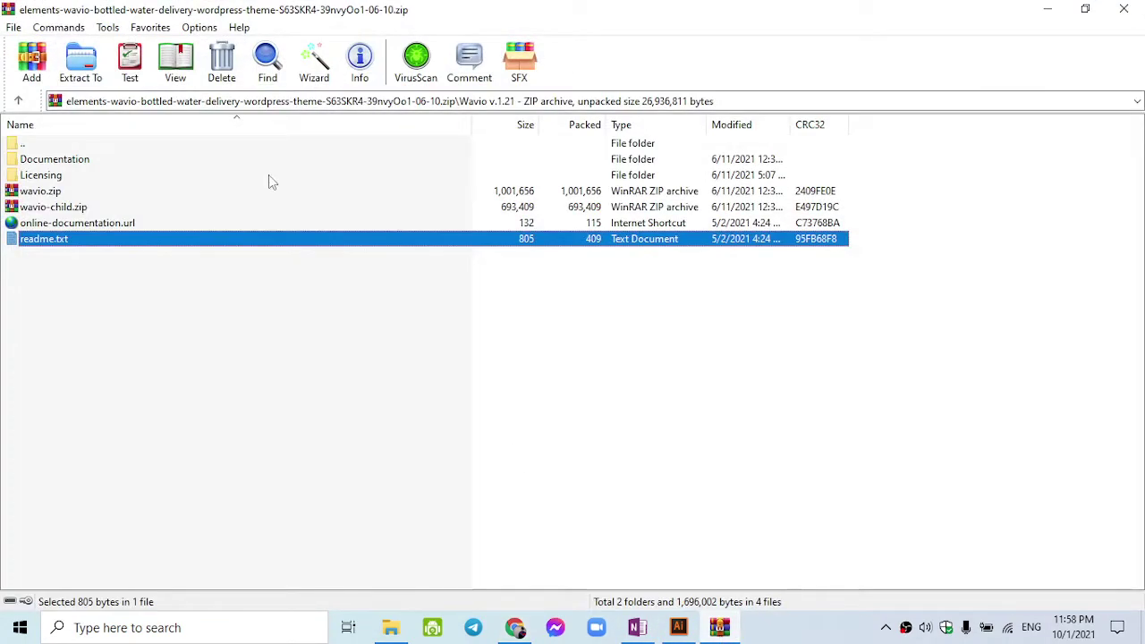
left_click(314, 62)
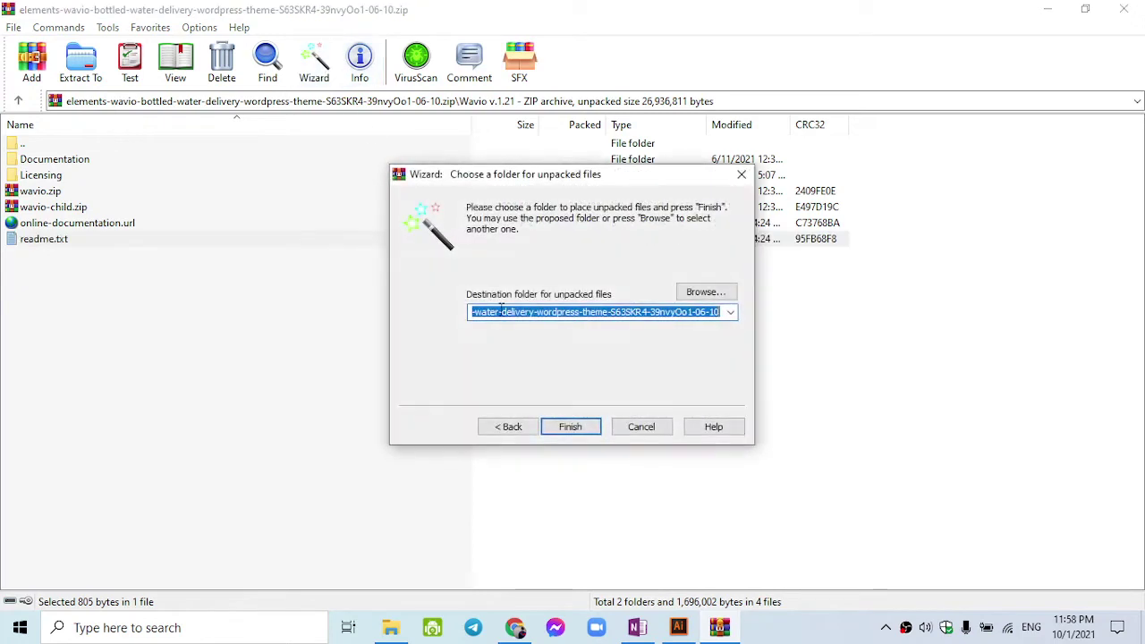
left_click(565, 424)
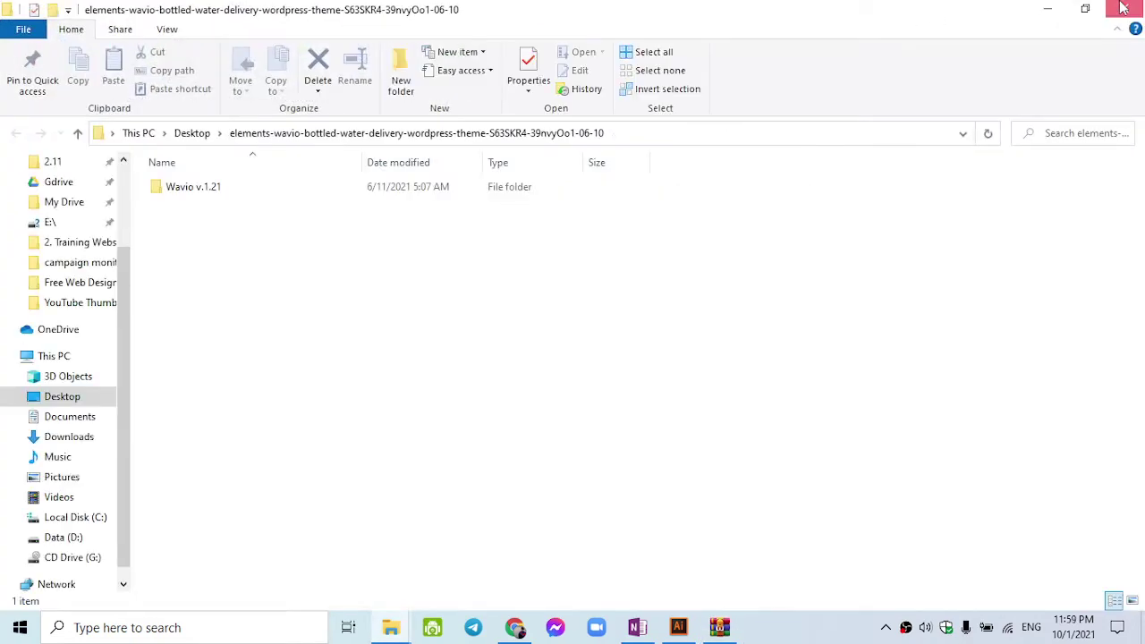
left_click(1123, 8)
left_click(1123, 8)
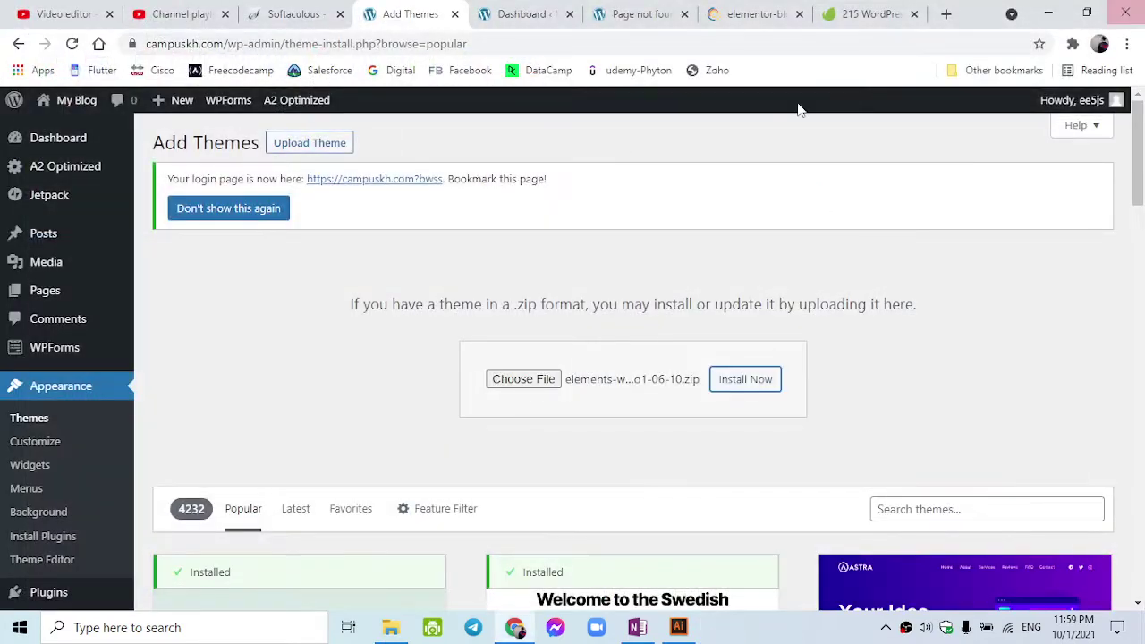
- Try to install the theme from wavio.zip in the extracted Wavio v.1.21 folder on the Desktop
left_click(552, 379)
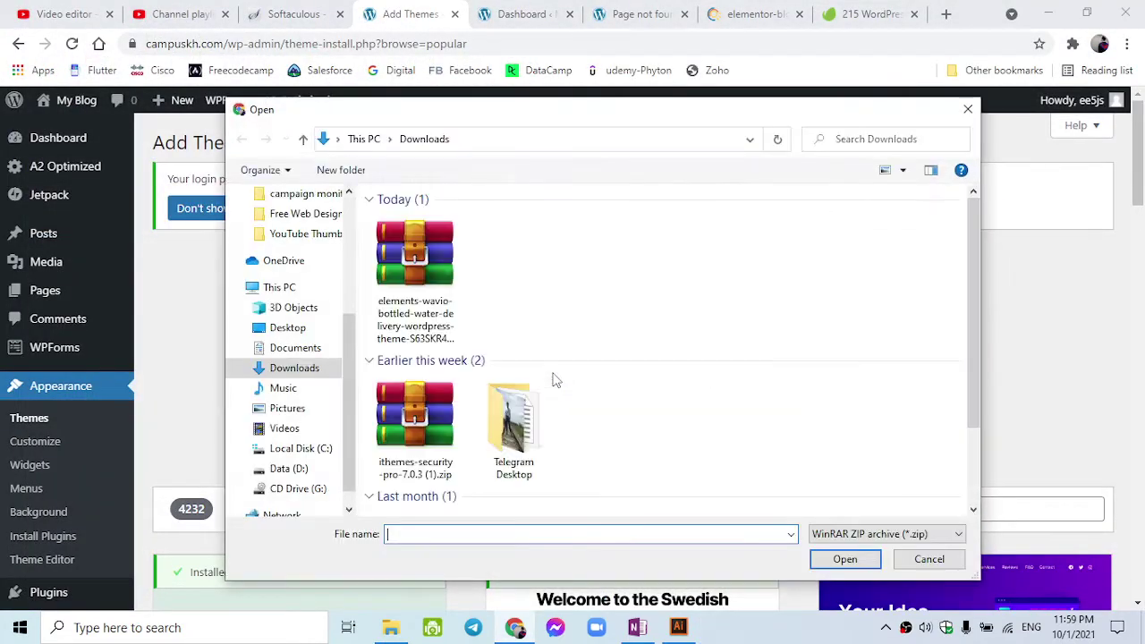
left_click(327, 327)
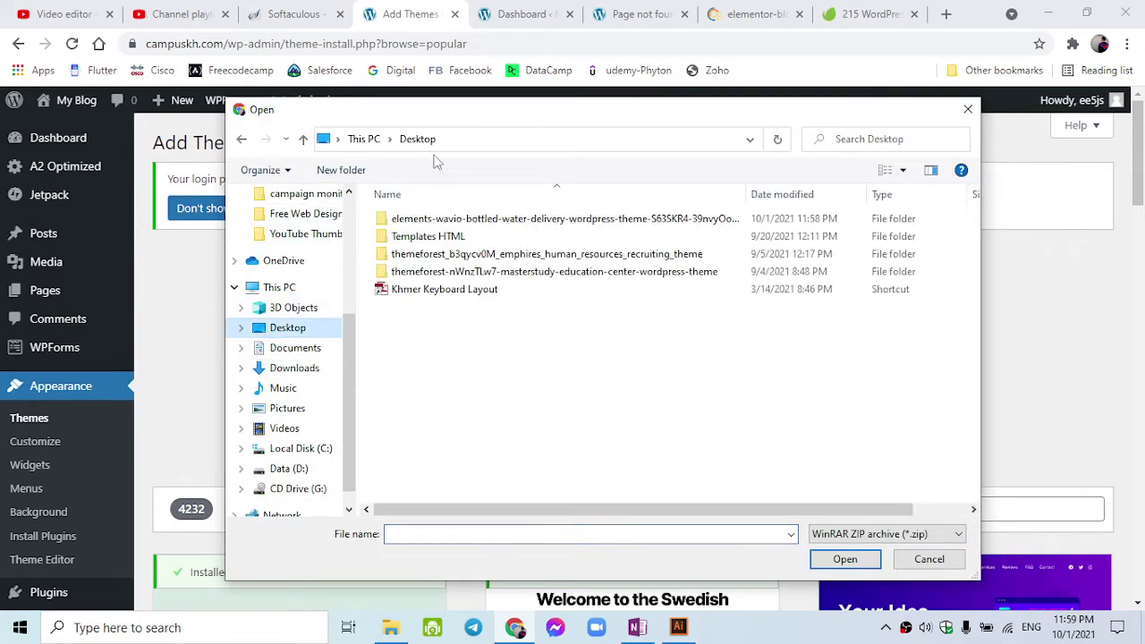
double_click(428, 219)
double_click(428, 220)
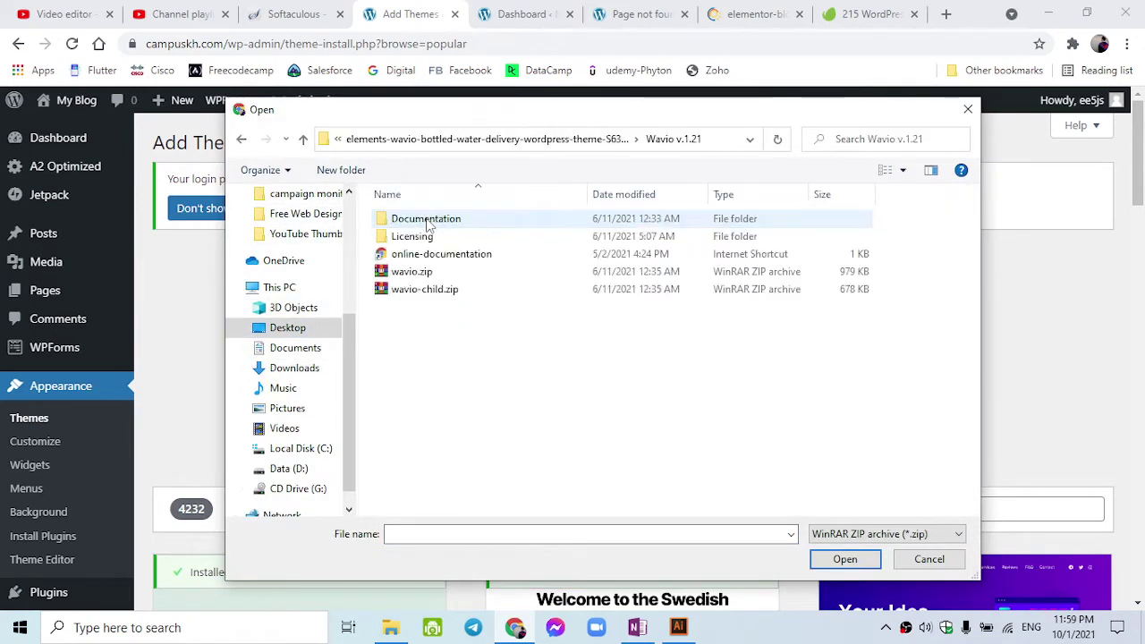
left_click(438, 273)
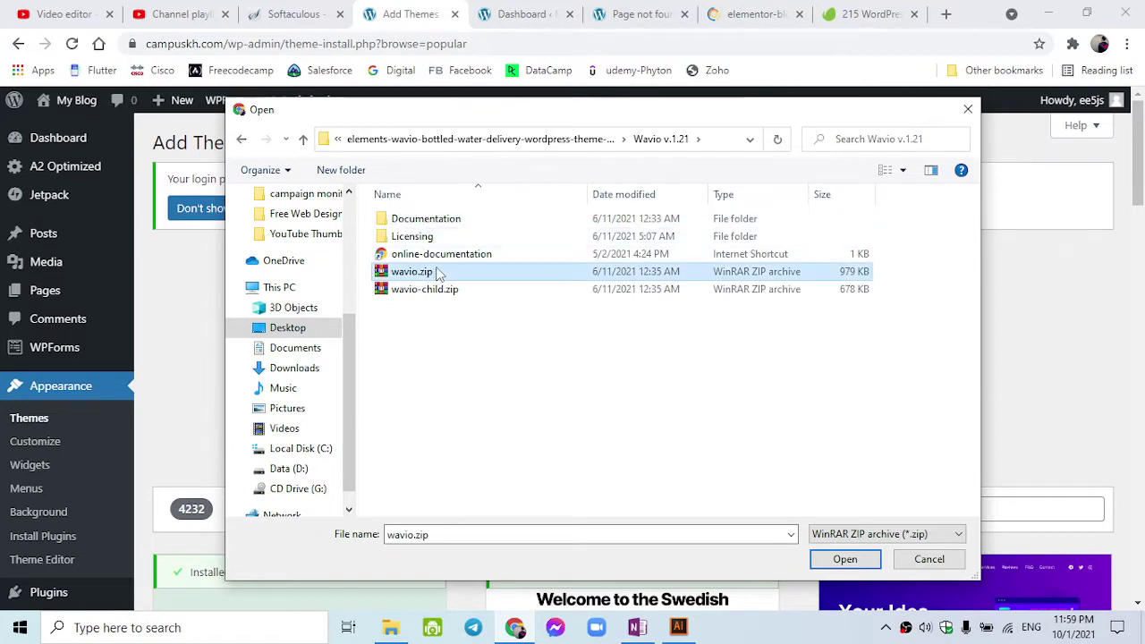
left_click(532, 290)
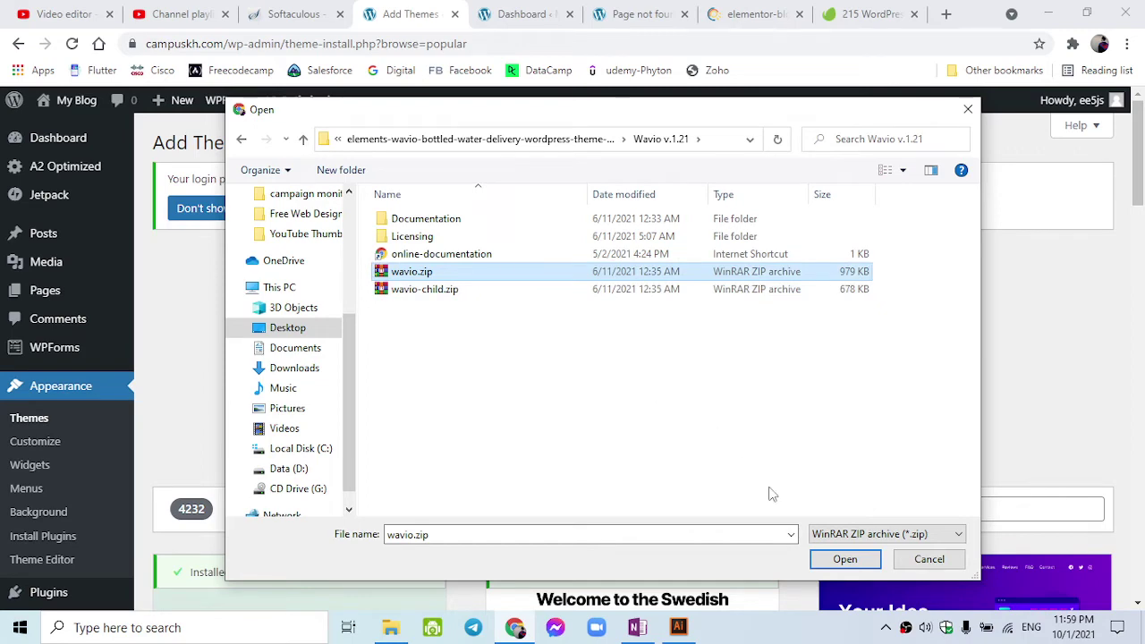
left_click(832, 559)
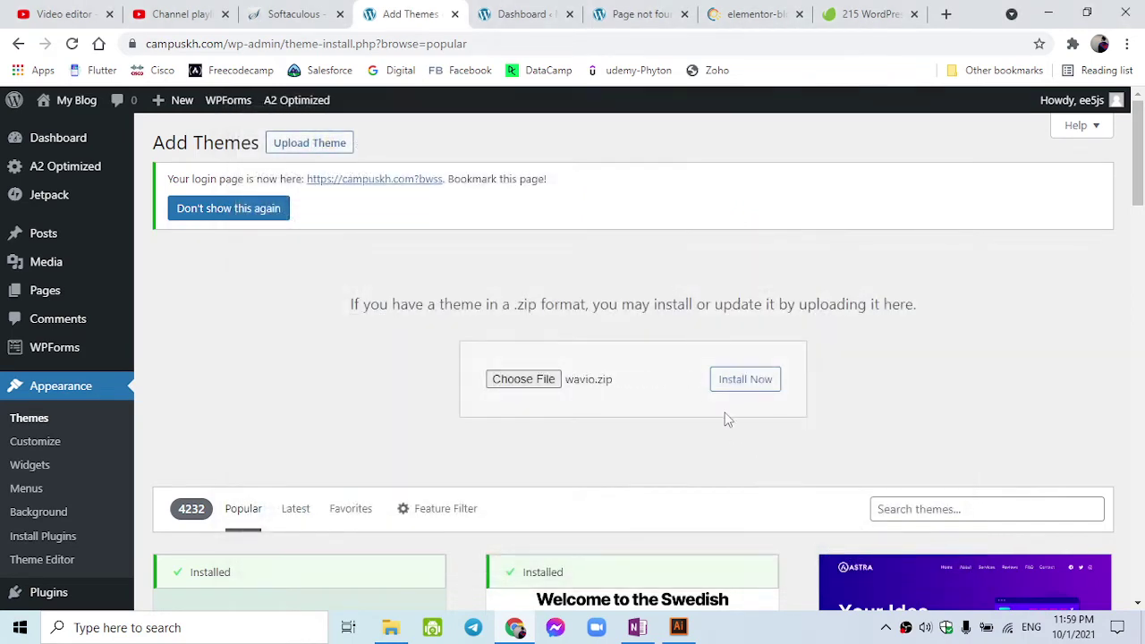
left_click(741, 388)
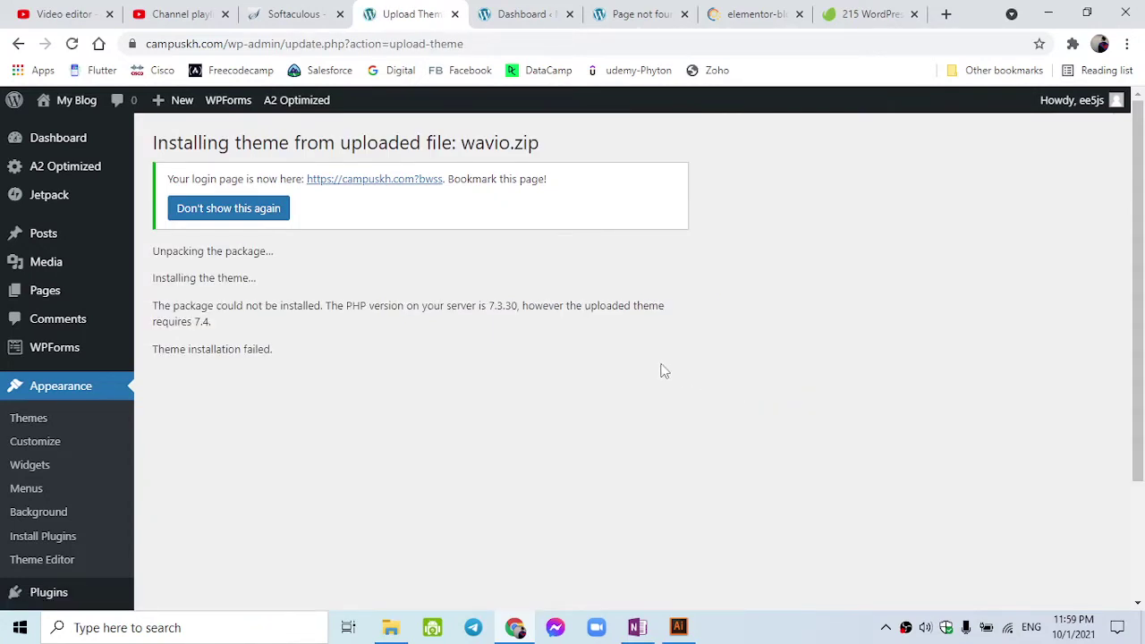
- Reload the upload result page, return to Add Themes, and retry the installation with wavio.zip
left_click(72, 43)
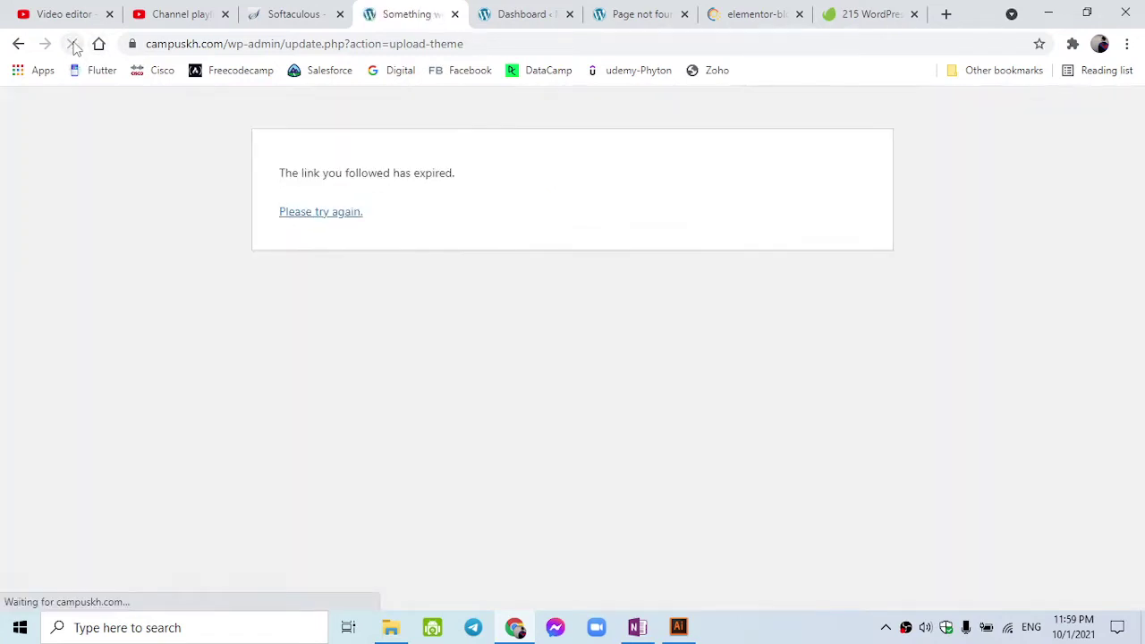
left_click(320, 216)
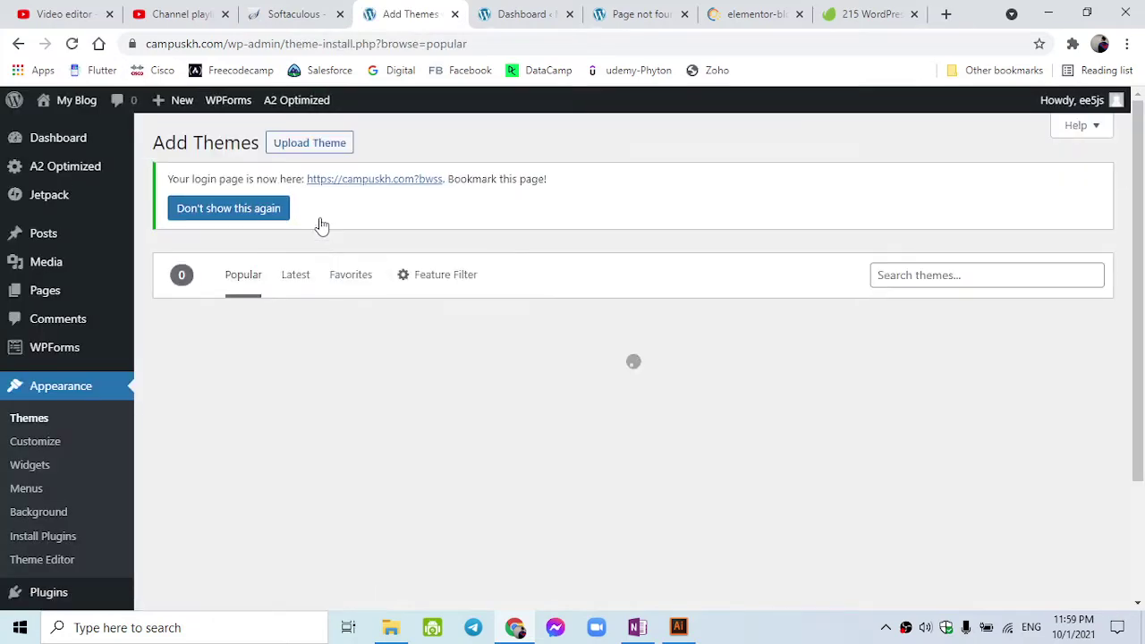
left_click(301, 149)
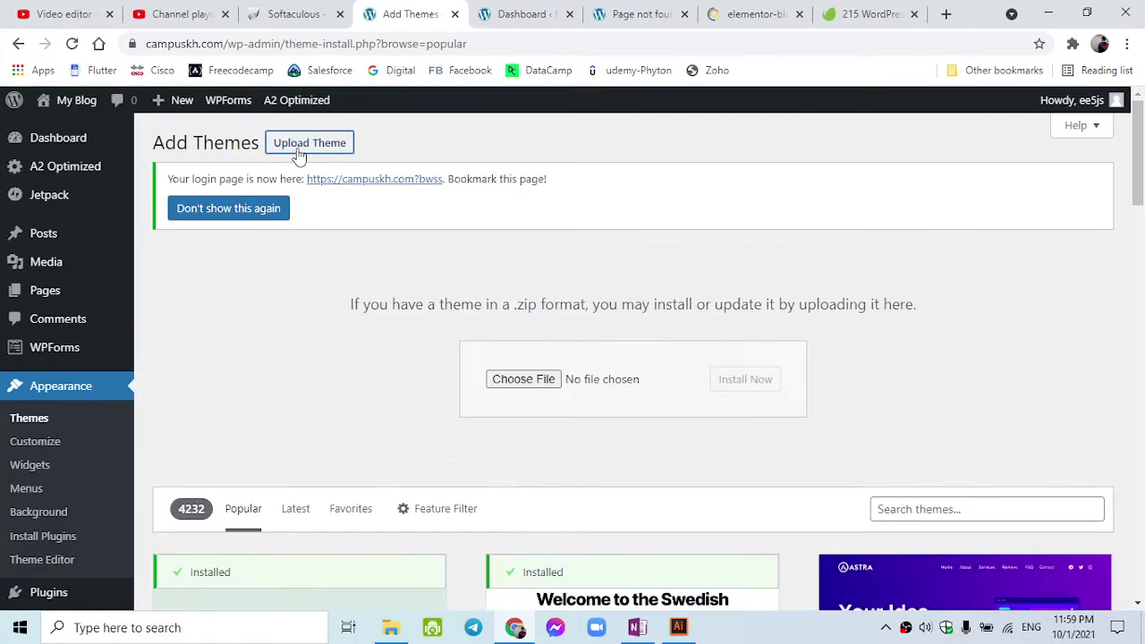
left_click(516, 375)
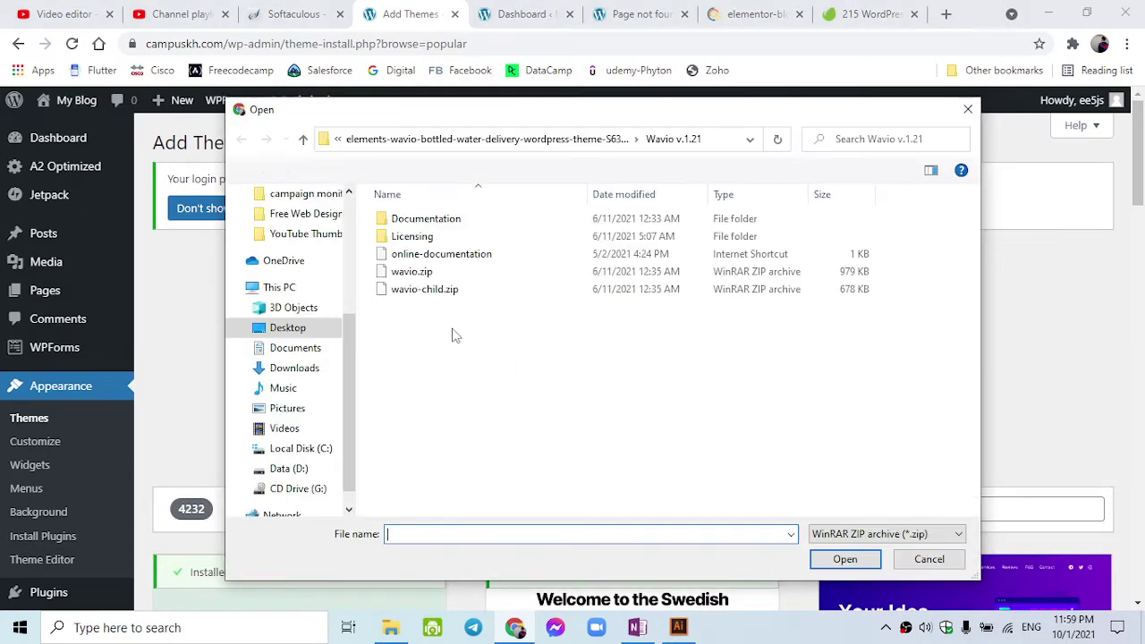
left_click(433, 273)
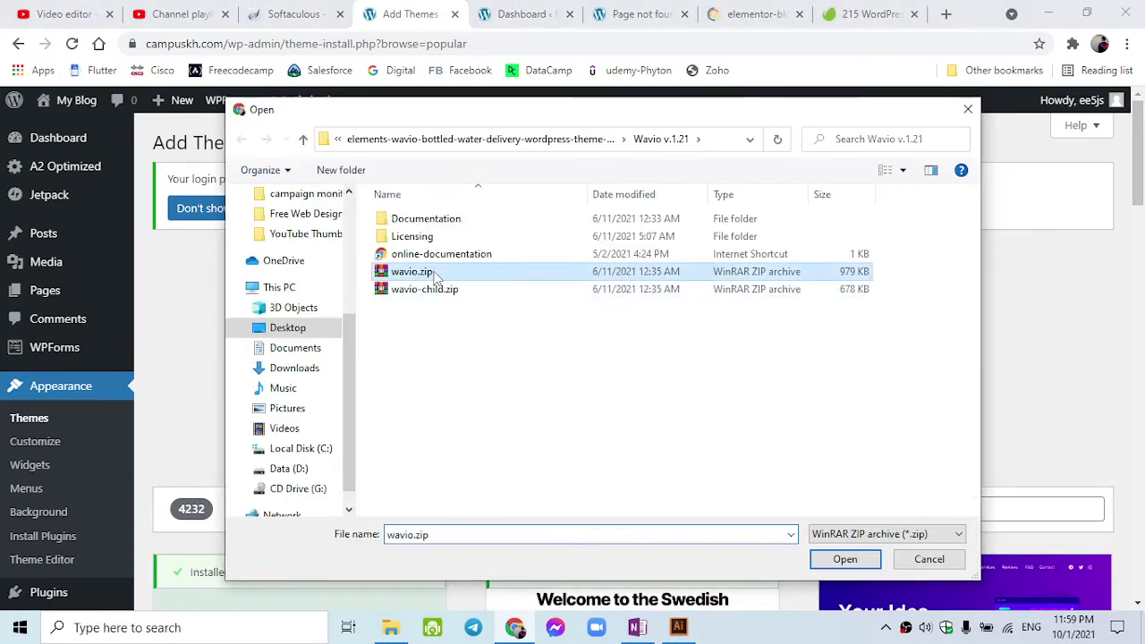
left_click(845, 560)
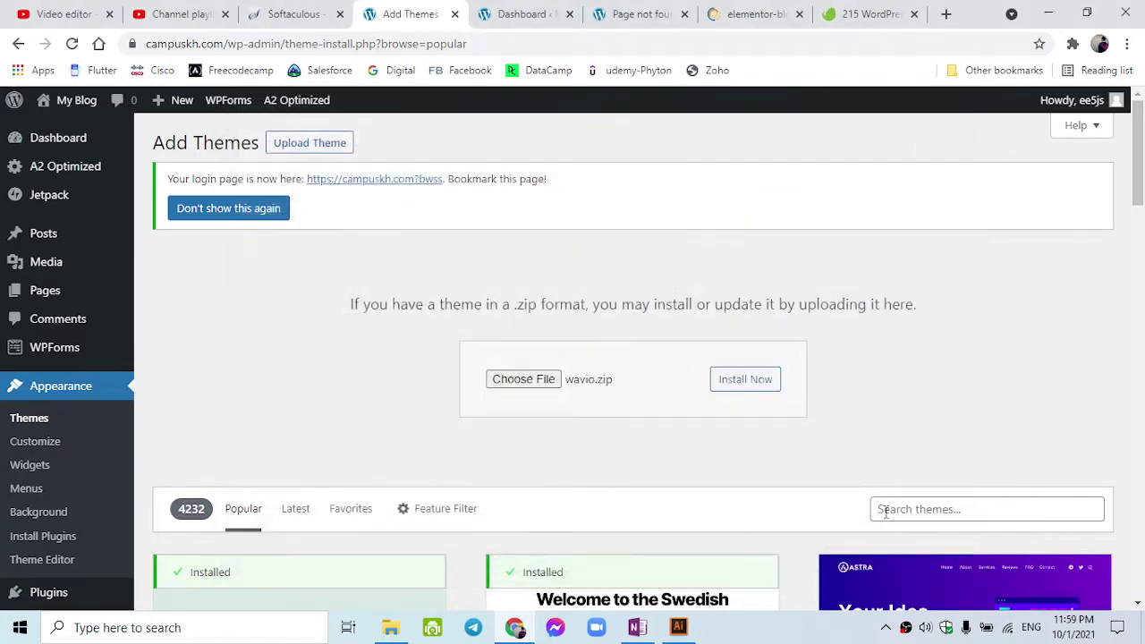
left_click(744, 379)
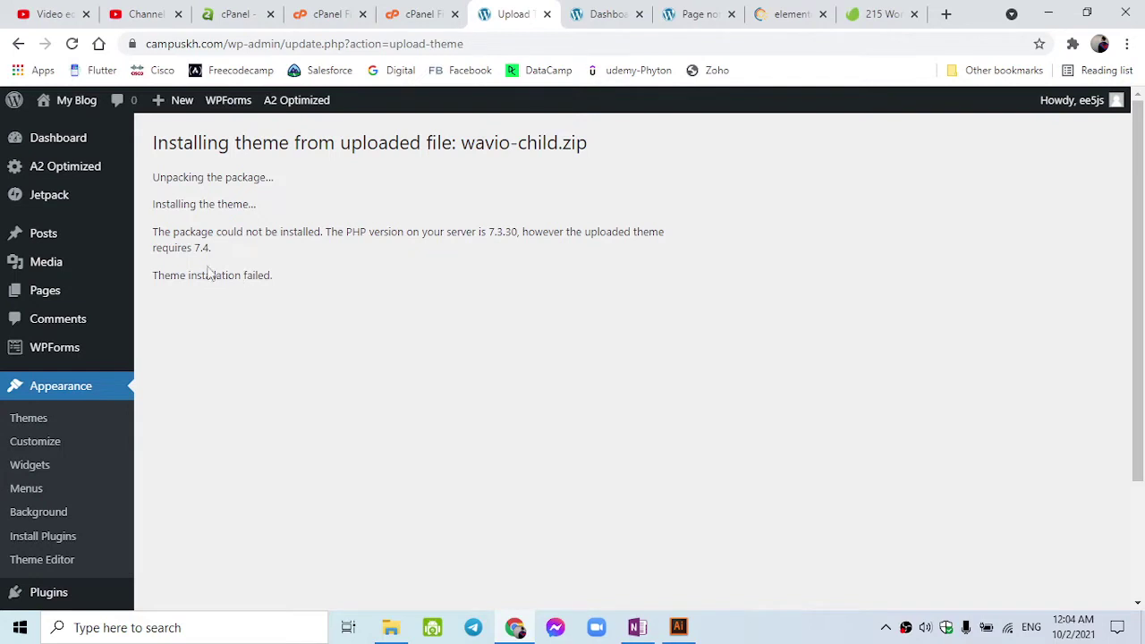
- Highlight the installation error about the server's PHP version and the version number the theme requires
triple_click(185, 247)
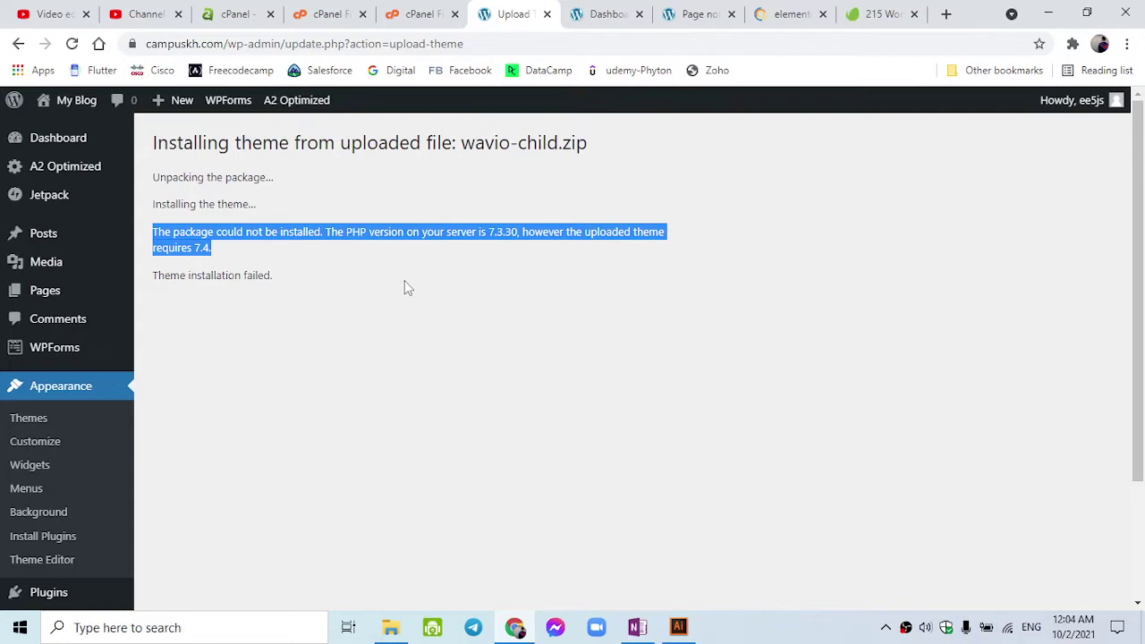
double_click(202, 248)
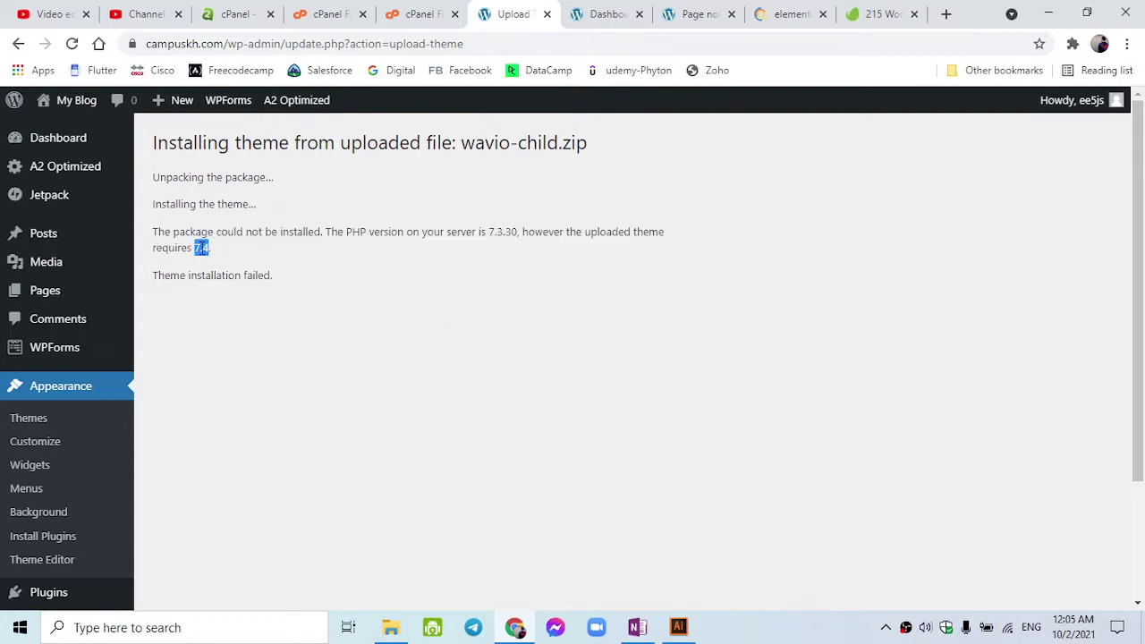
- Switch to the A2 Hosting cPanel and open Select PHP Version from the Software section
double_click(373, 230)
left_click(350, 228)
left_click(259, 9)
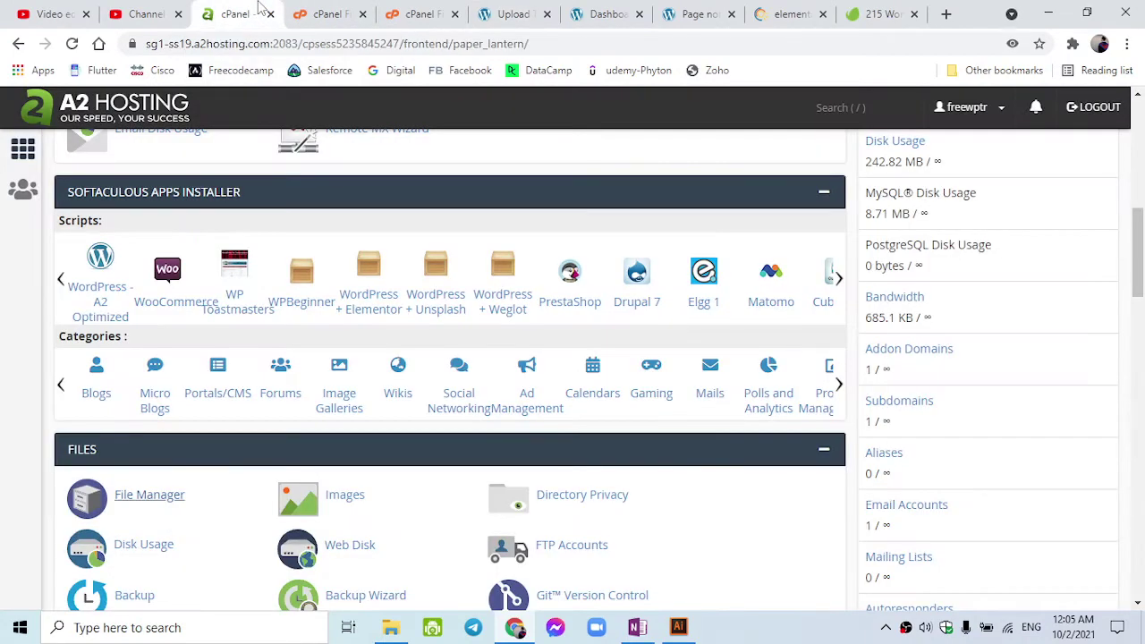
scroll(375, 413, "down", 3)
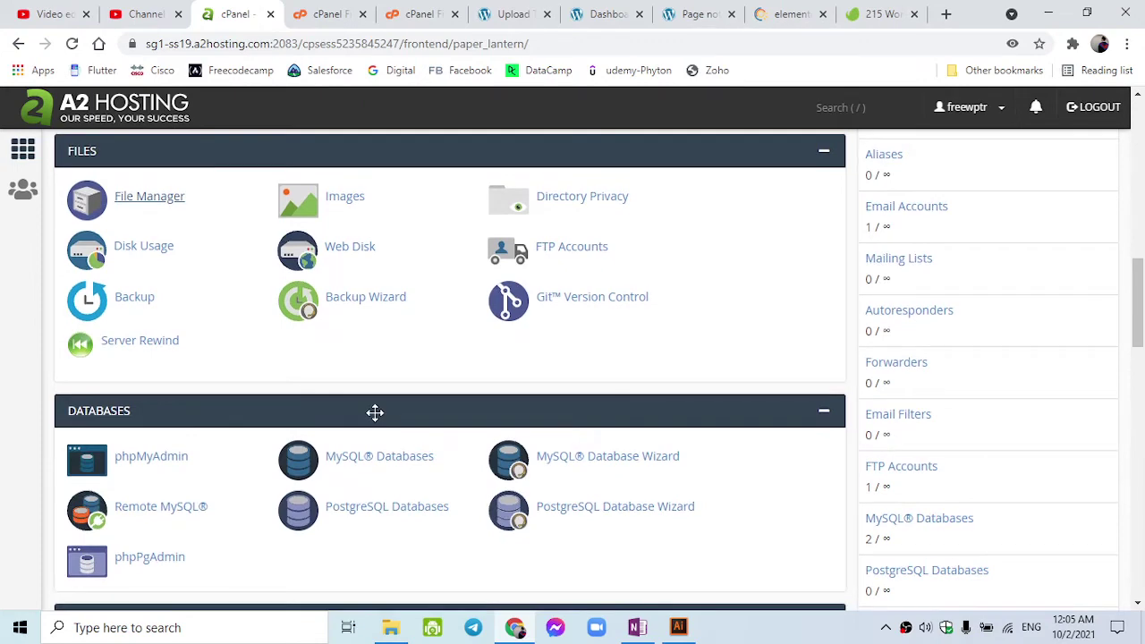
scroll(375, 412, "down", 3)
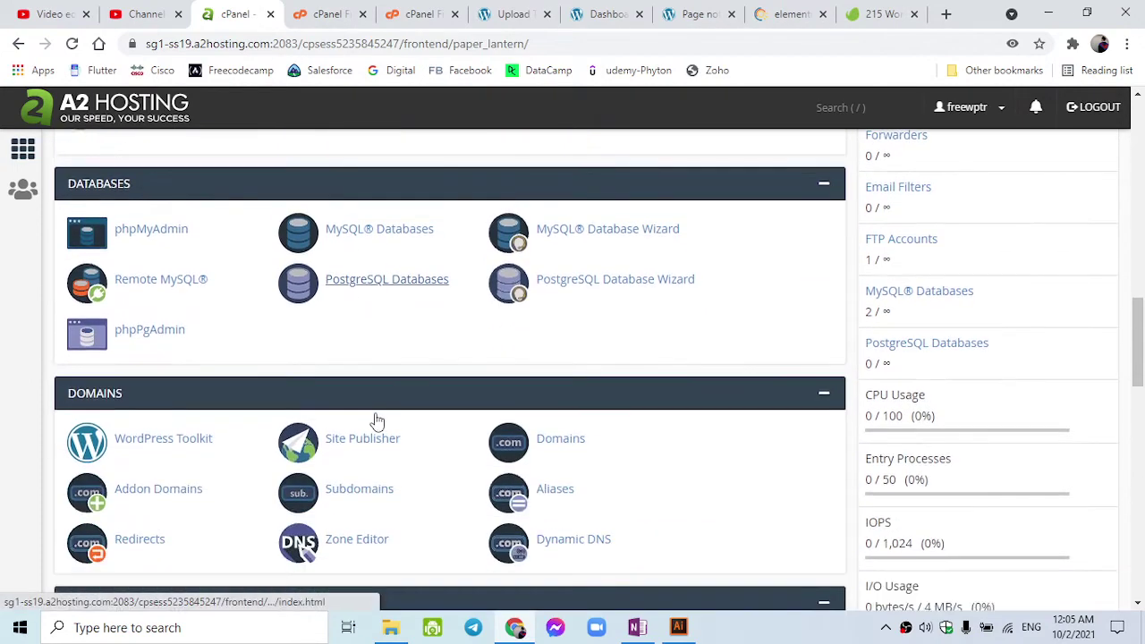
scroll(376, 420, "down", 5)
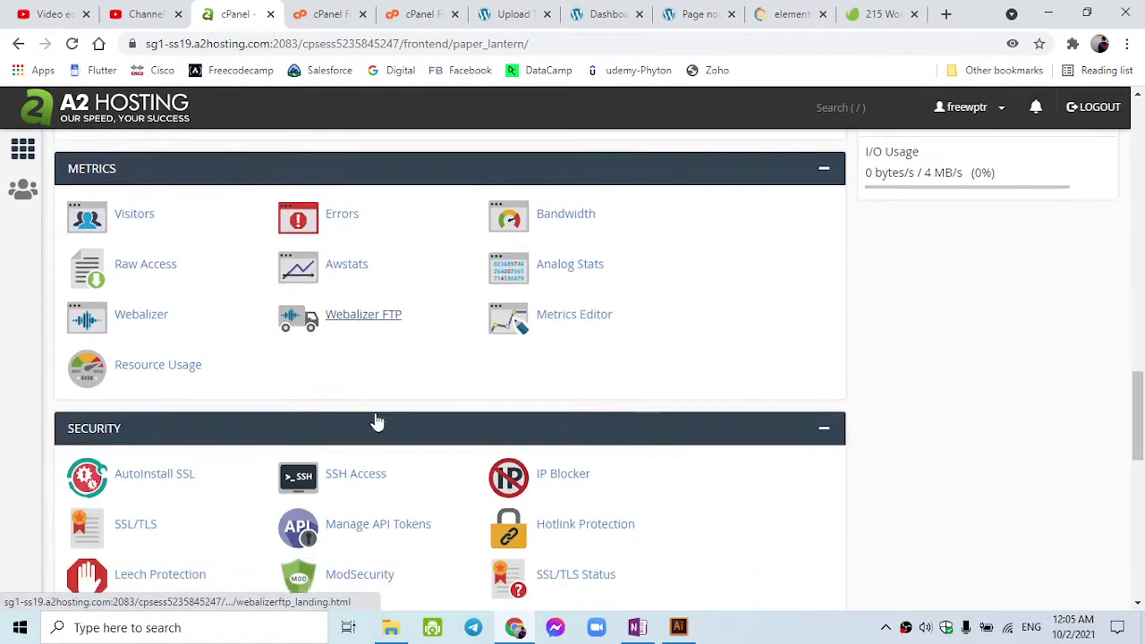
scroll(375, 420, "down", 3)
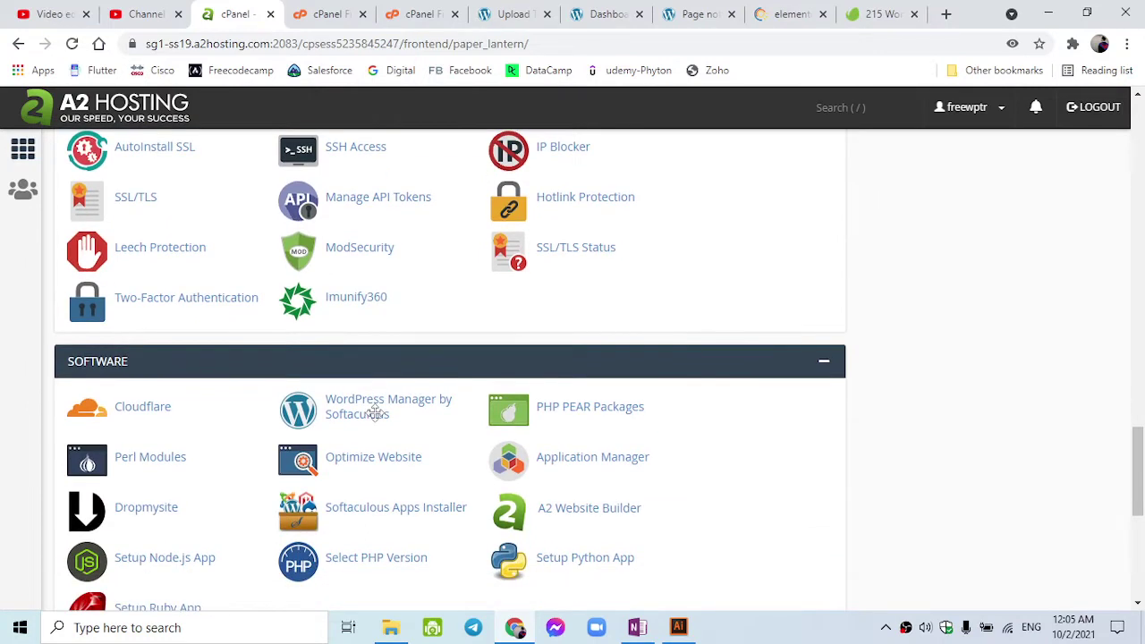
scroll(374, 412, "up", 1)
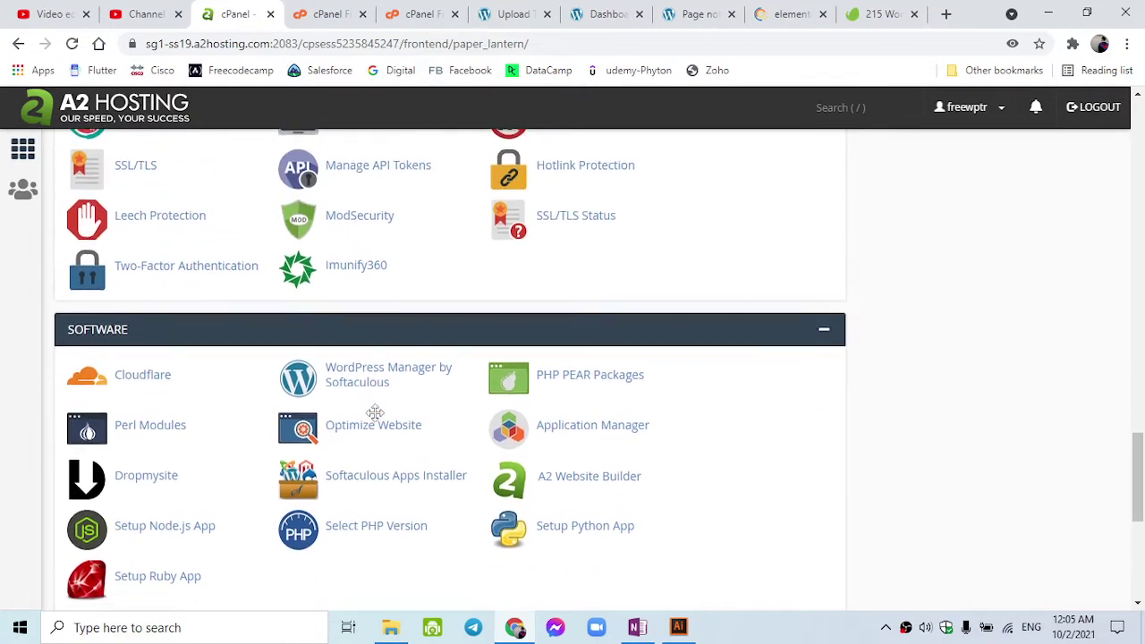
left_click(384, 525)
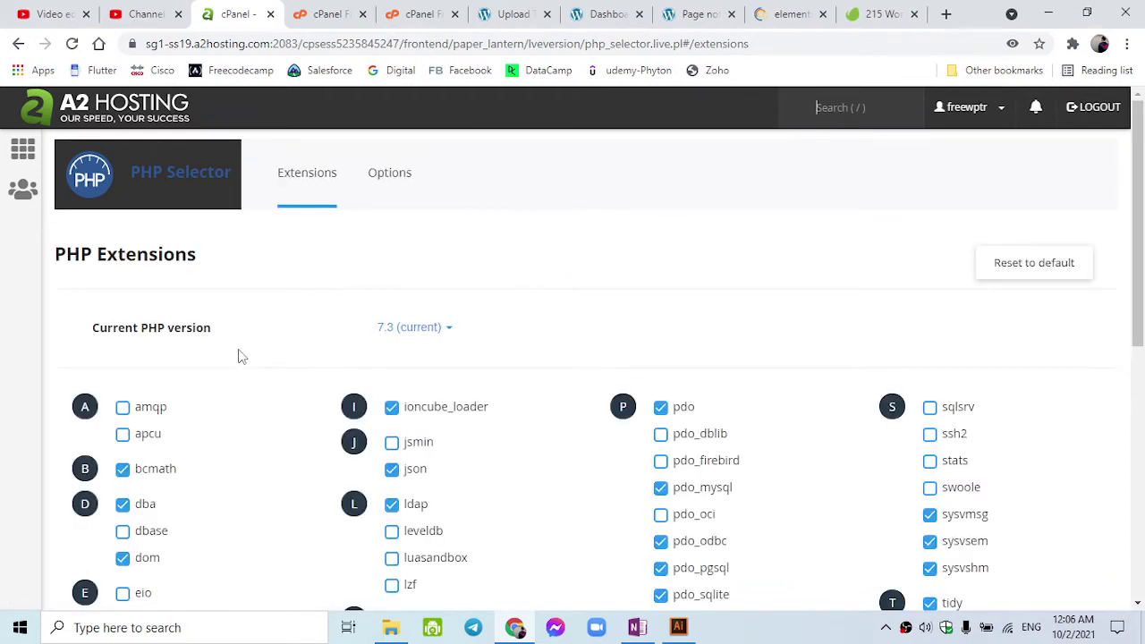
- Choose PHP 7.4 in the PHP Selector and set it as the server's current version
type("öö")
scroll(231, 437, "down", 1)
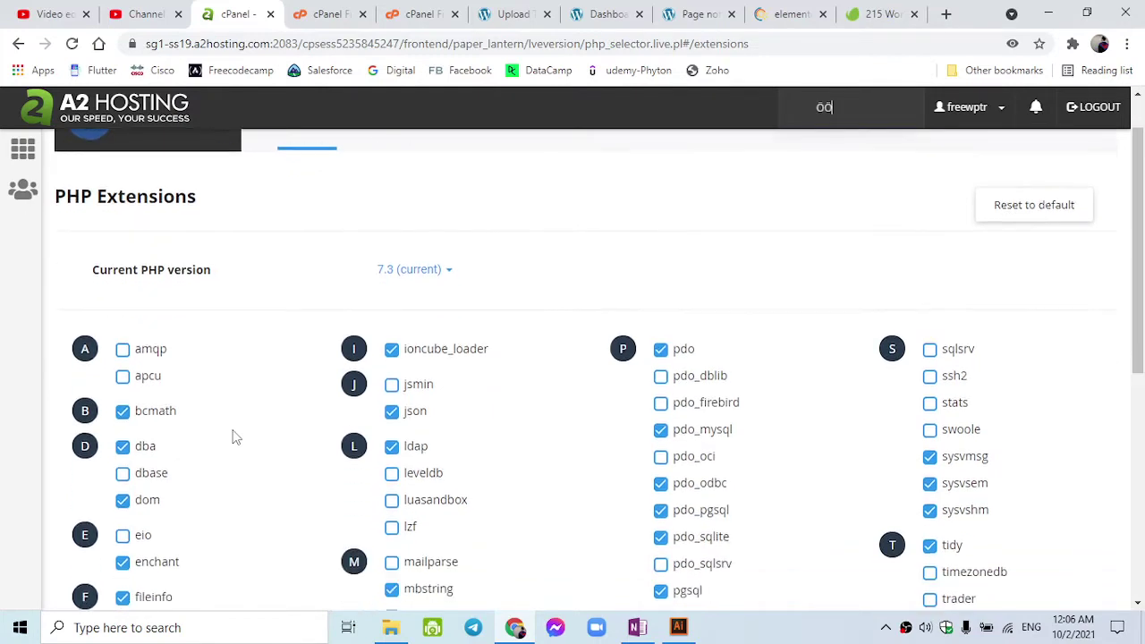
scroll(231, 436, "up", 1)
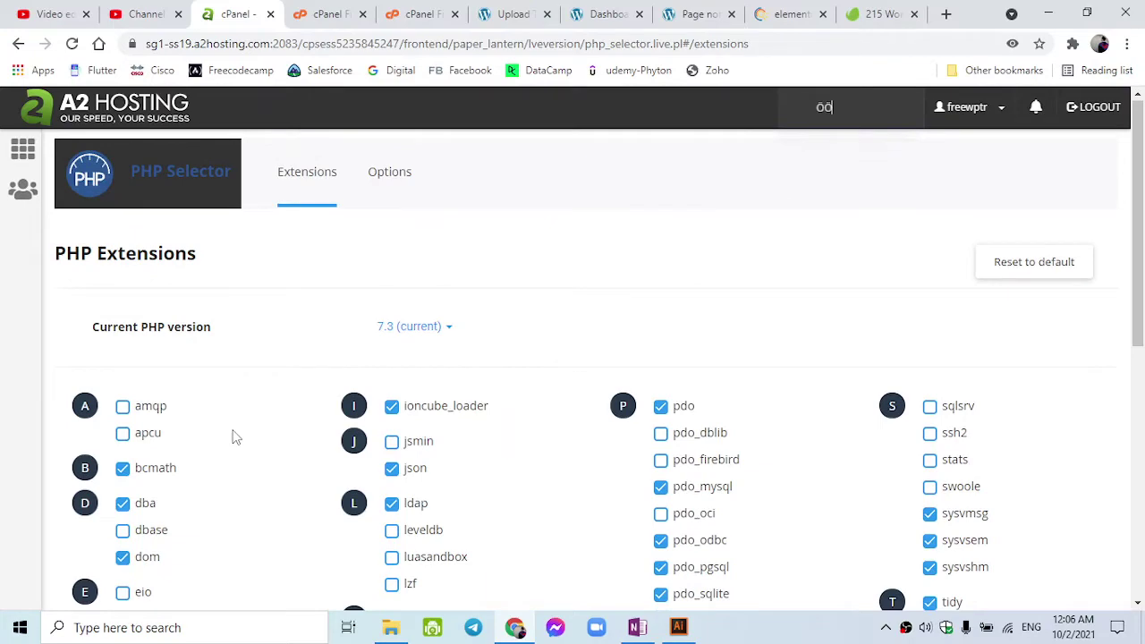
left_click(441, 337)
scroll(462, 493, "down", 3)
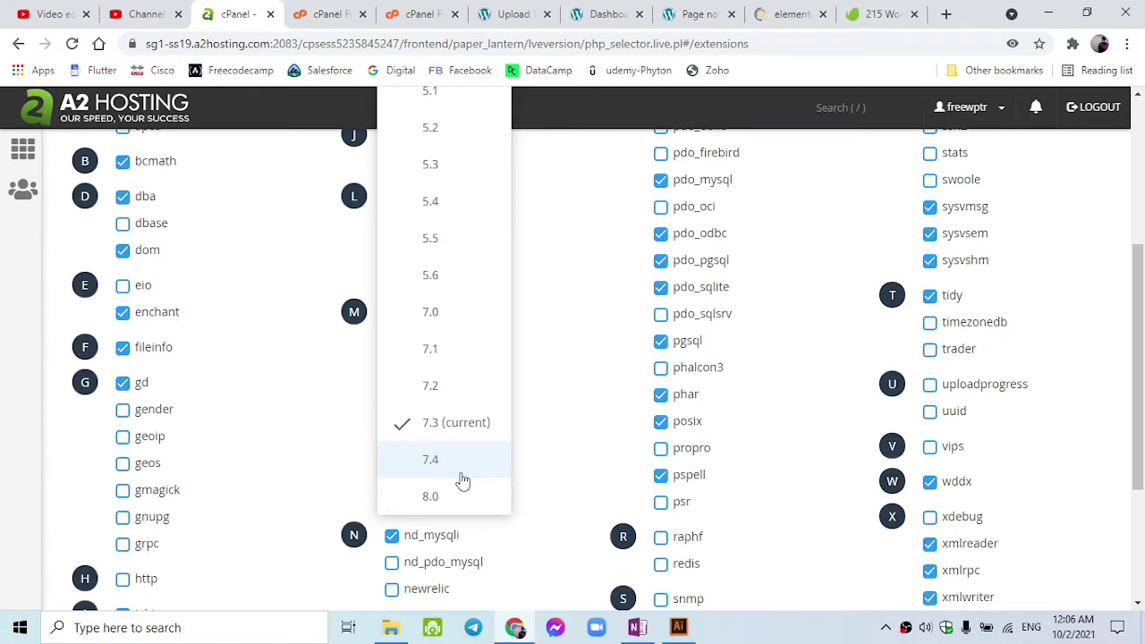
left_click(463, 480)
scroll(463, 478, "up", 3)
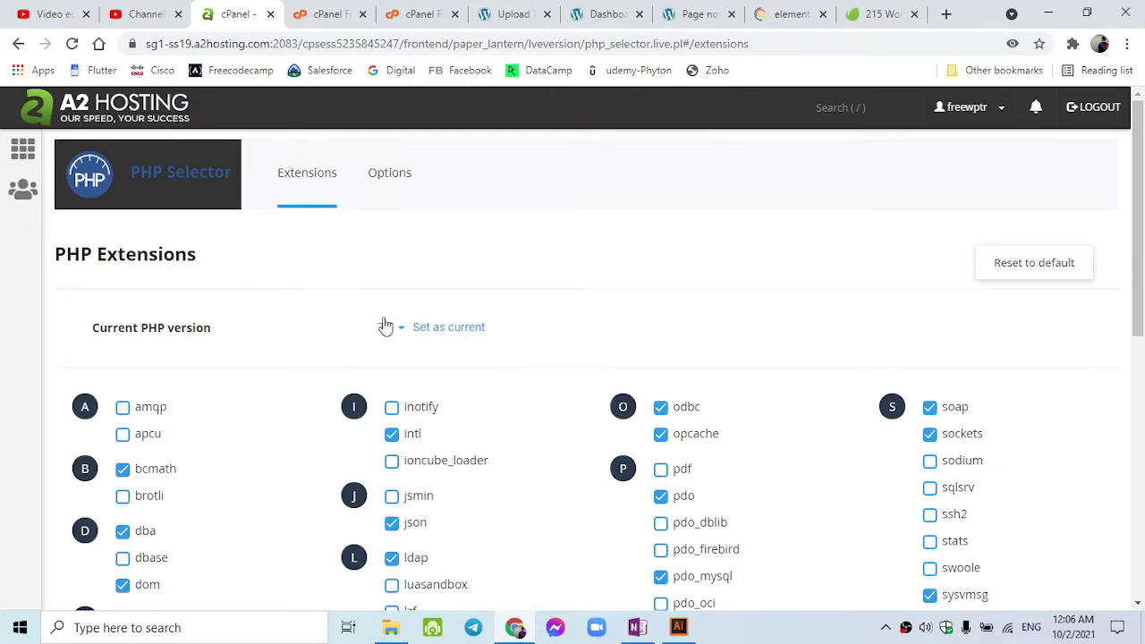
left_click(461, 335)
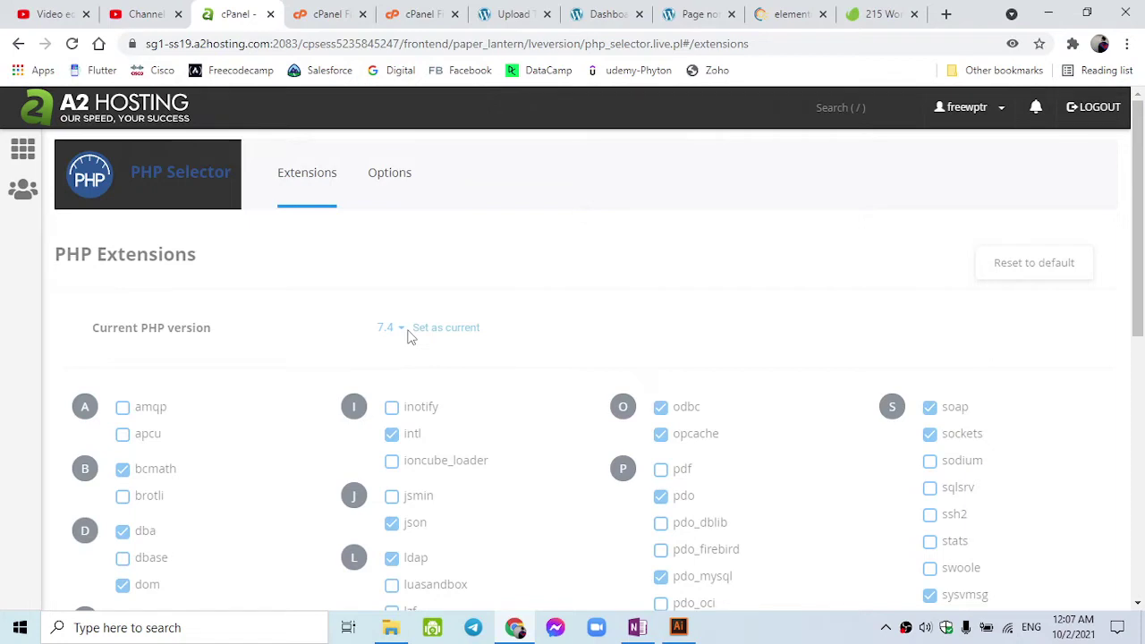
scroll(410, 337, "down", 3)
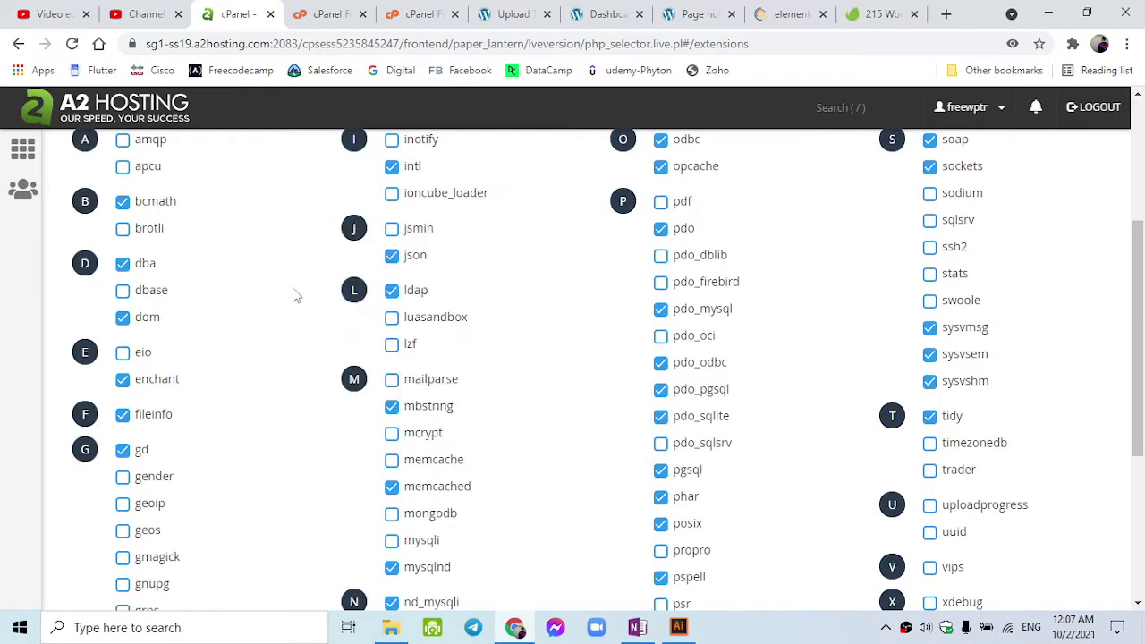
scroll(294, 294, "up", 3)
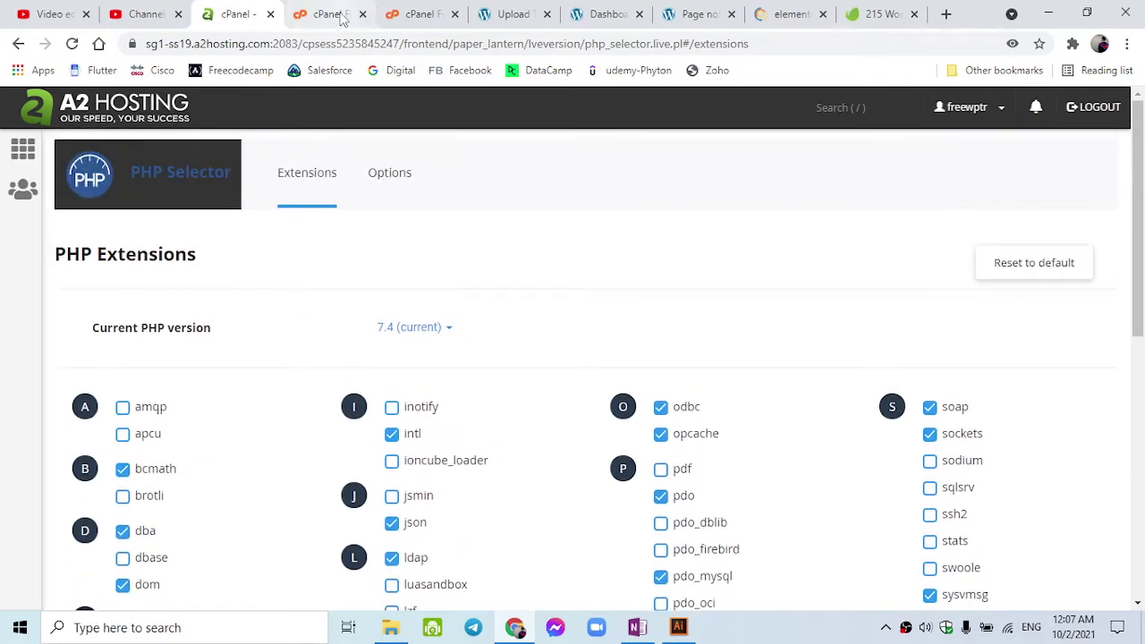
- Return to the WordPress upload page, reopen Add Themes, and install the theme from wavio.zip in the Wavio v.1.21 folder
left_click(499, 9)
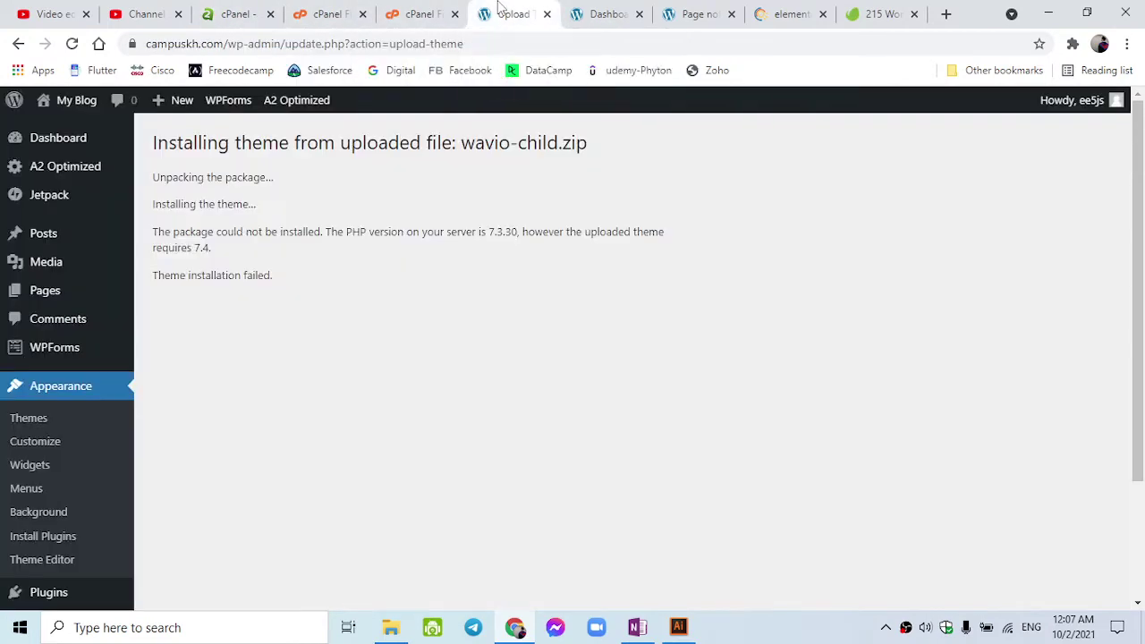
left_click(72, 44)
left_click(303, 146)
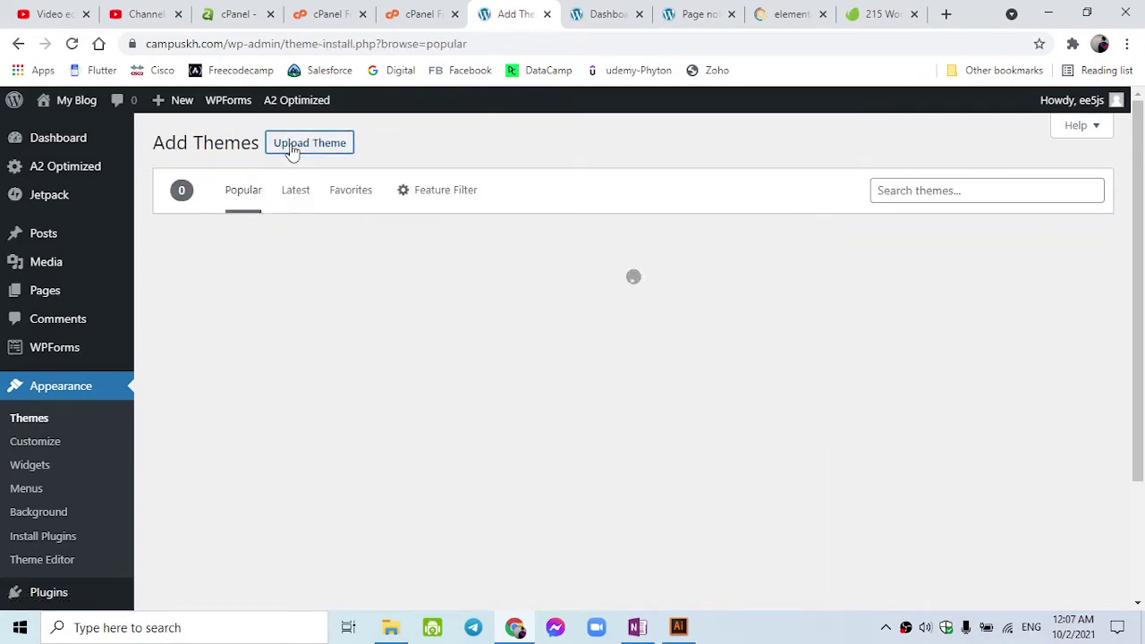
left_click(292, 148)
left_click(507, 295)
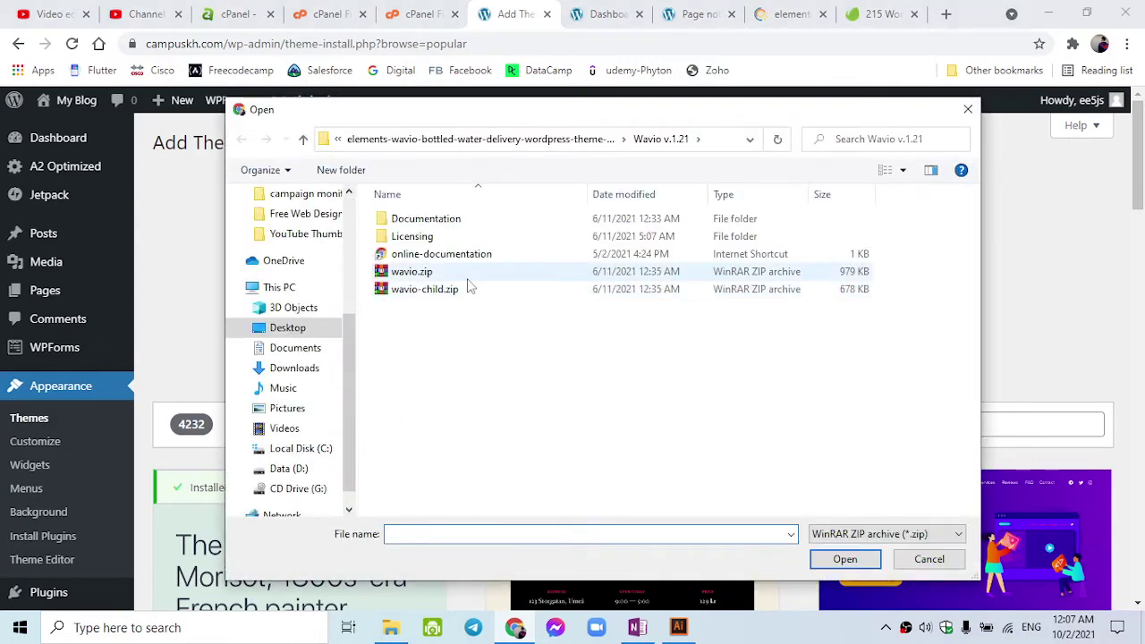
left_click(464, 274)
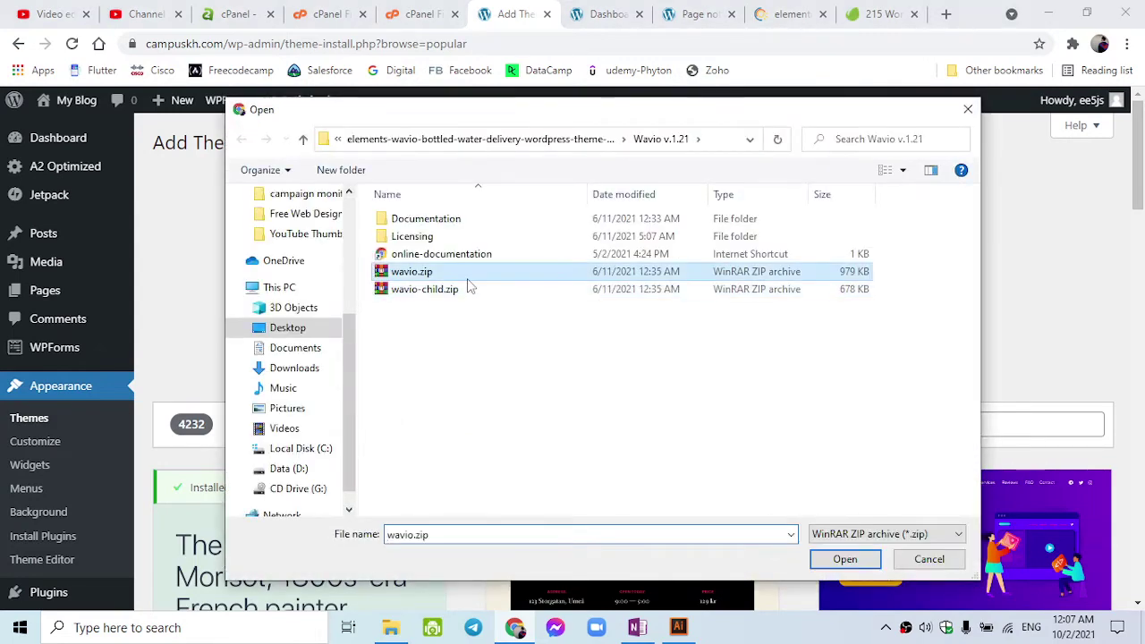
left_click(845, 558)
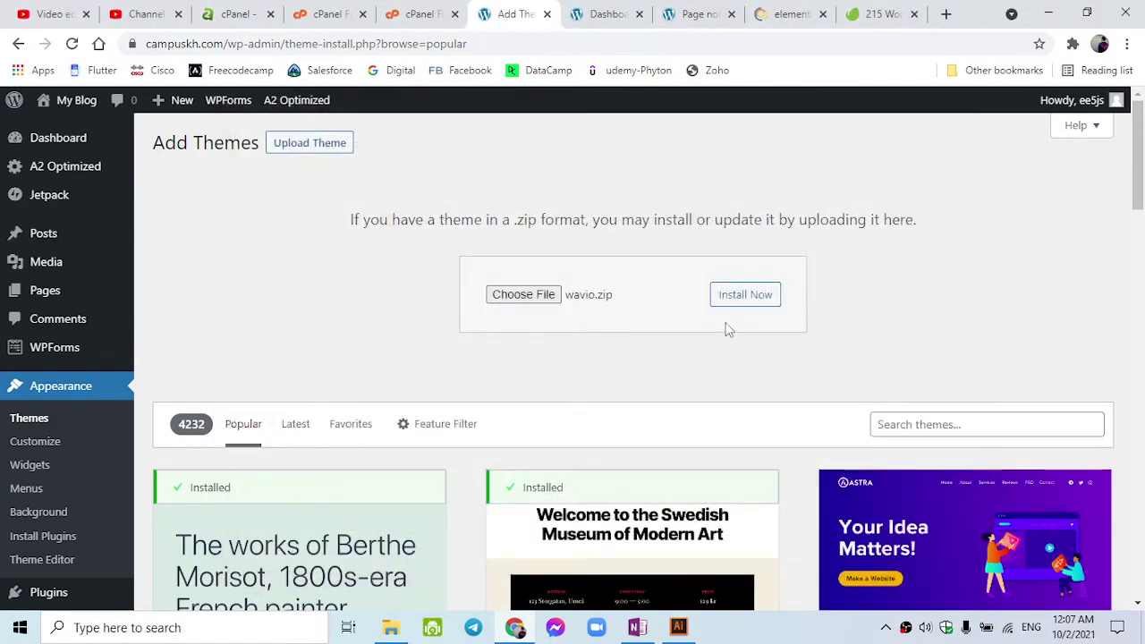
left_click(740, 296)
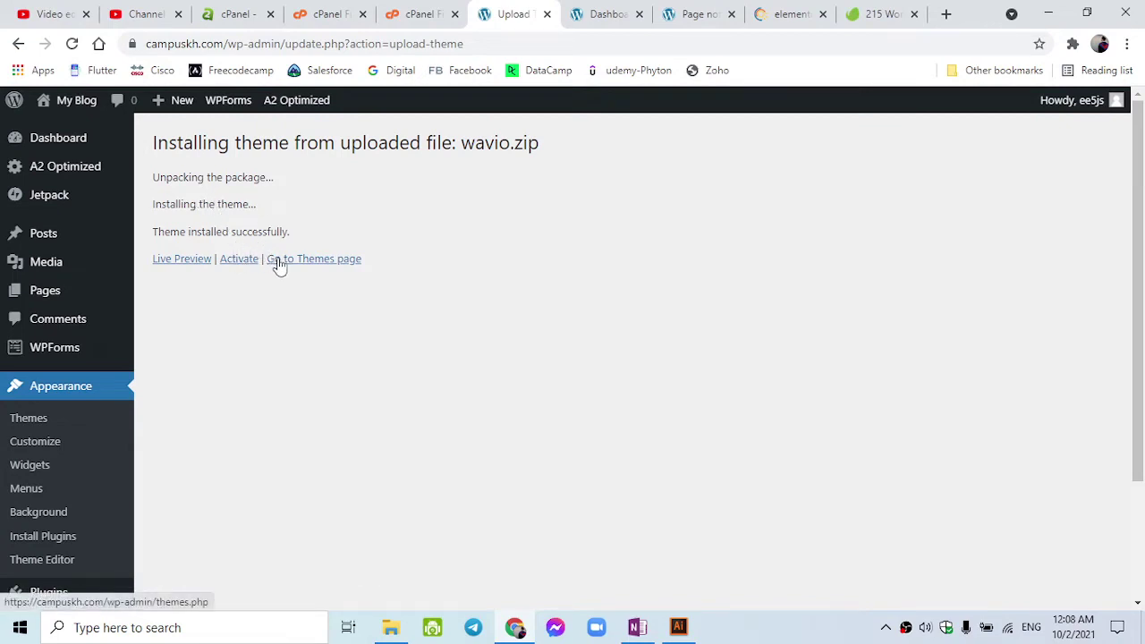
- Go back to Add Themes from the Themes page and install the child theme from wavio-child.zip
left_click(82, 416)
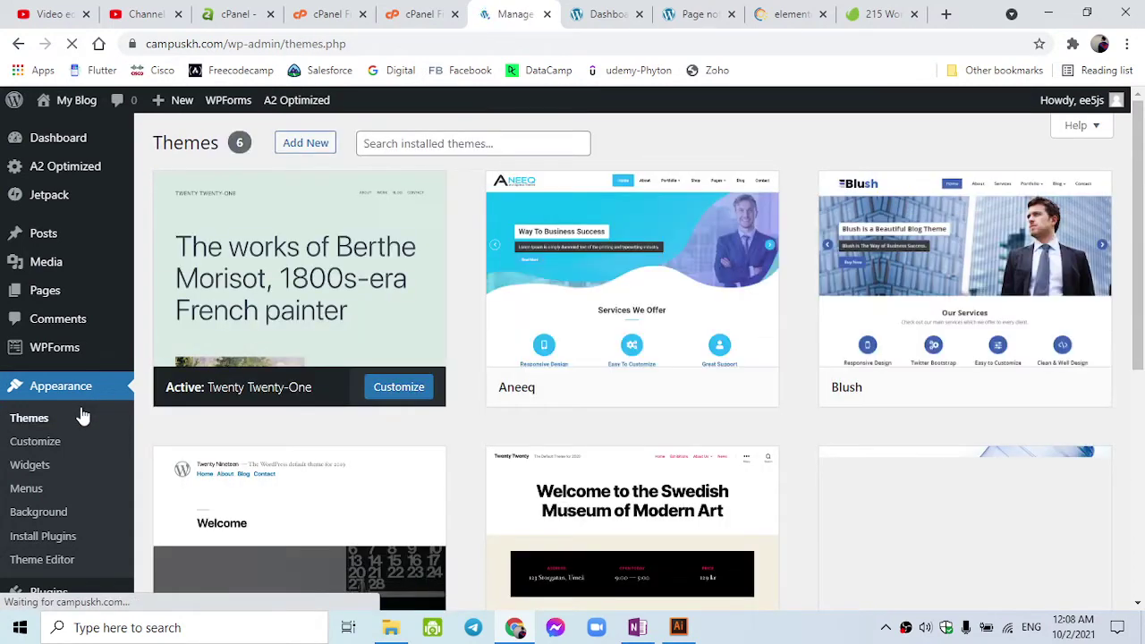
left_click(305, 152)
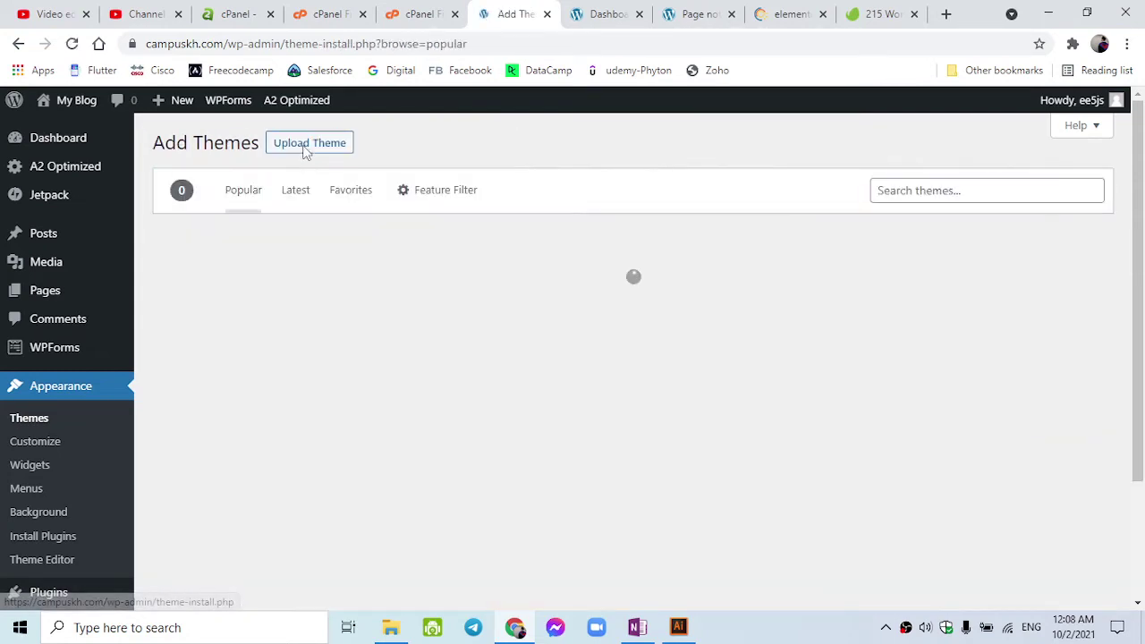
left_click(313, 159)
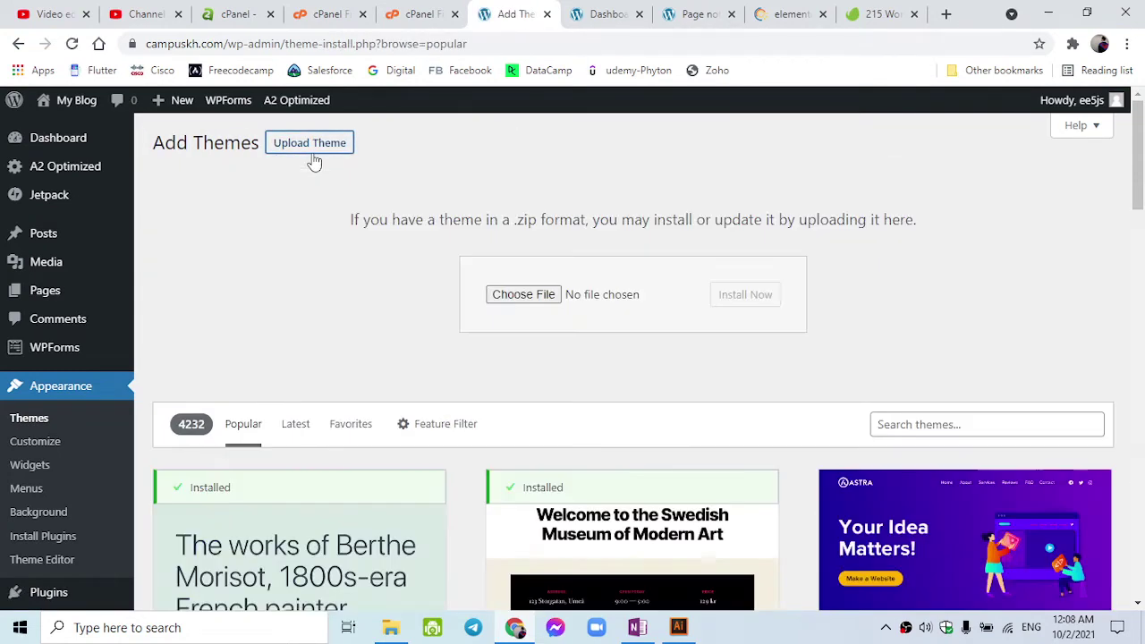
left_click(498, 296)
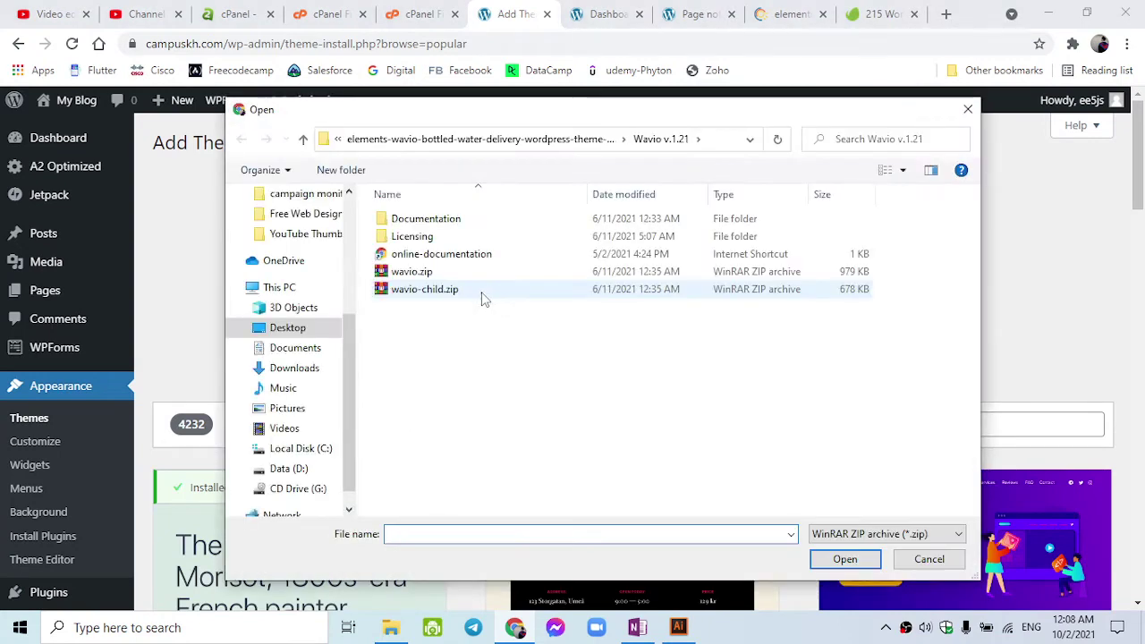
left_click(487, 297)
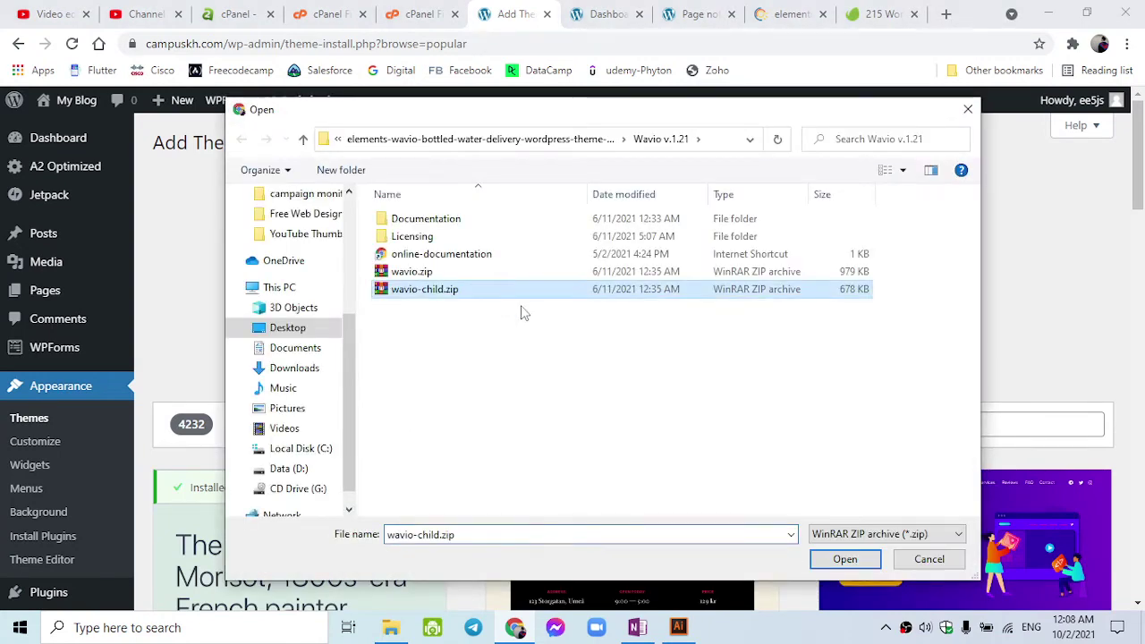
left_click(818, 559)
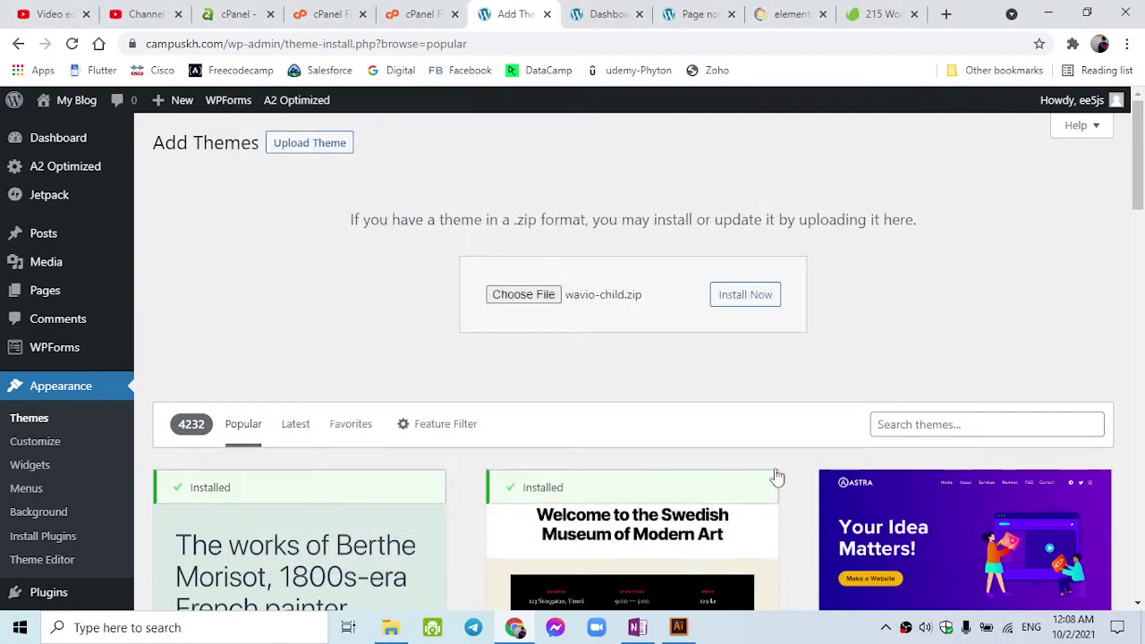
left_click(739, 302)
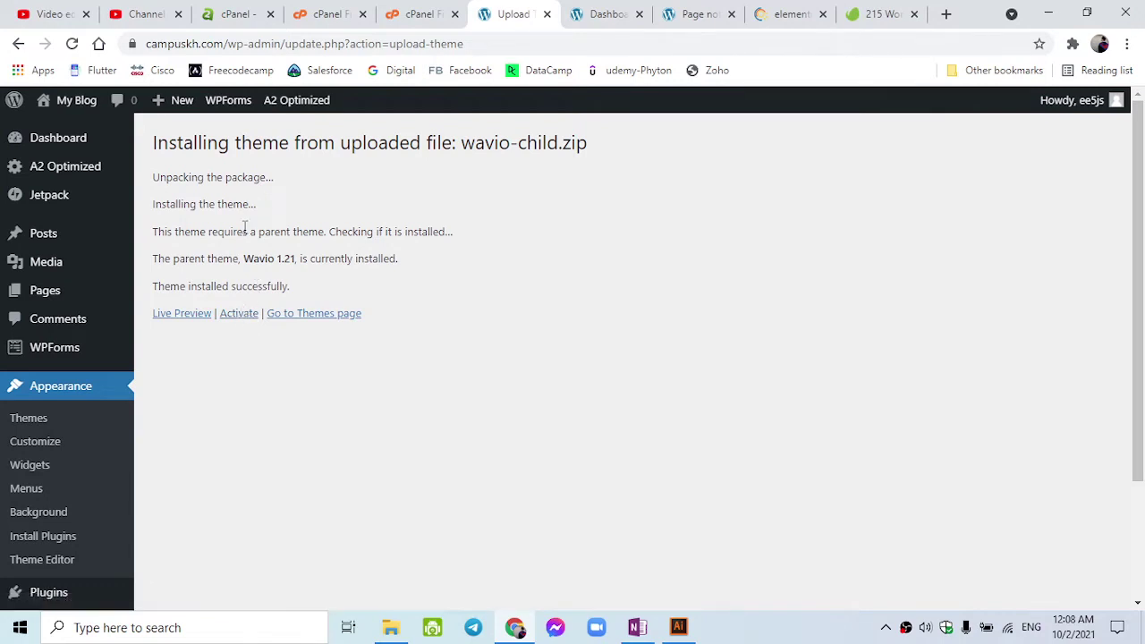
- Activate the uploaded Wavio child theme and review it with the plugin notice on the Themes page
double_click(530, 142)
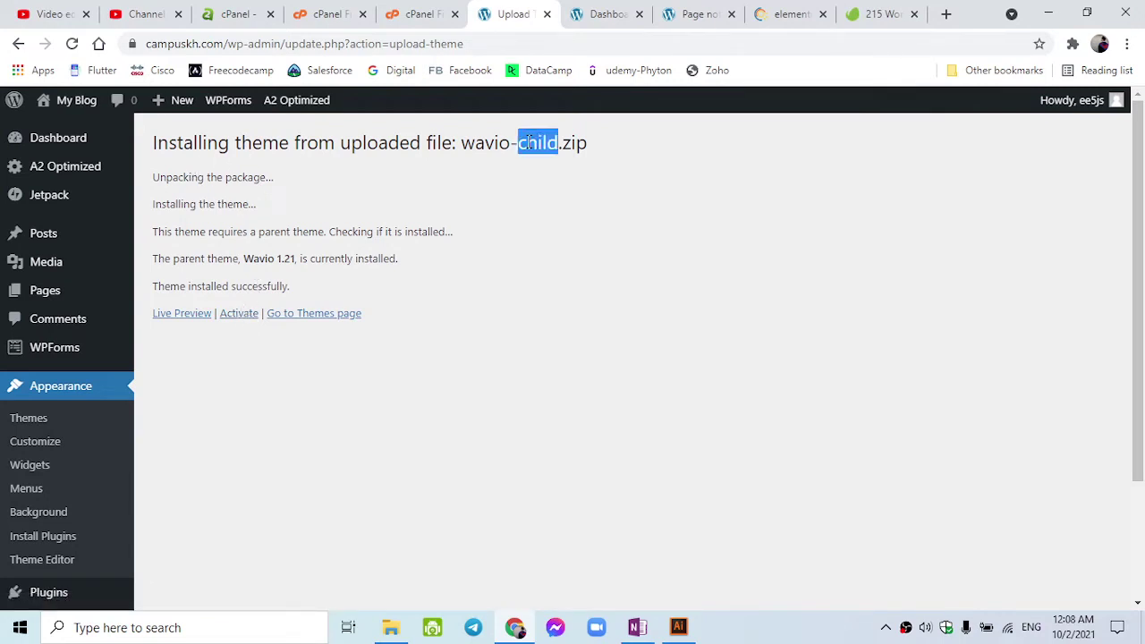
left_click(234, 322)
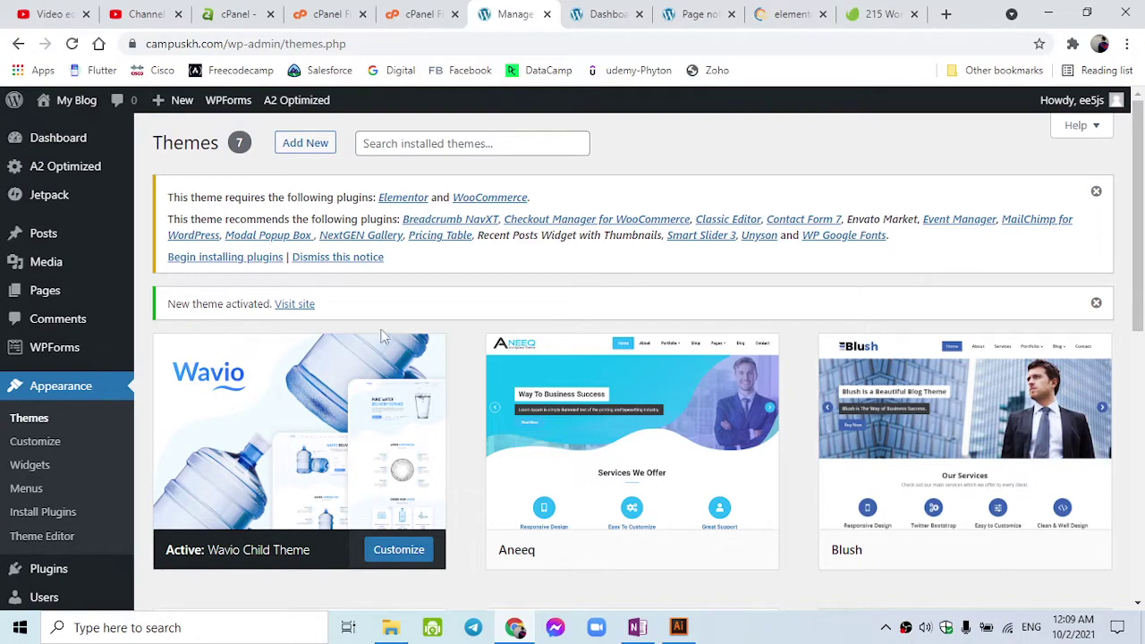
scroll(502, 434, "down", 4)
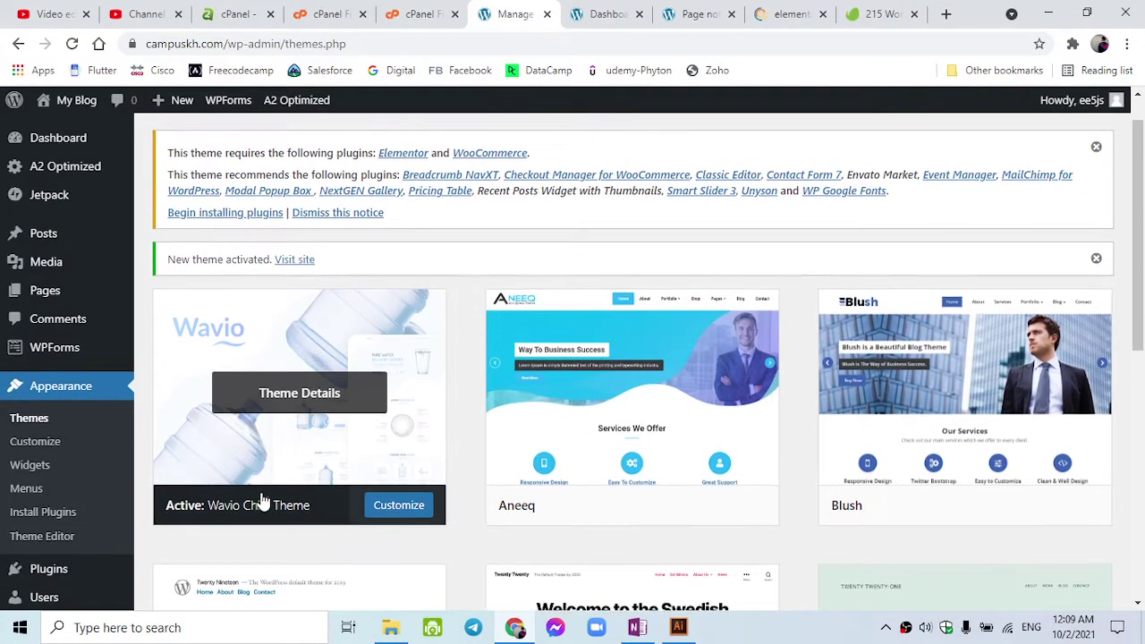
scroll(262, 502, "up", 1)
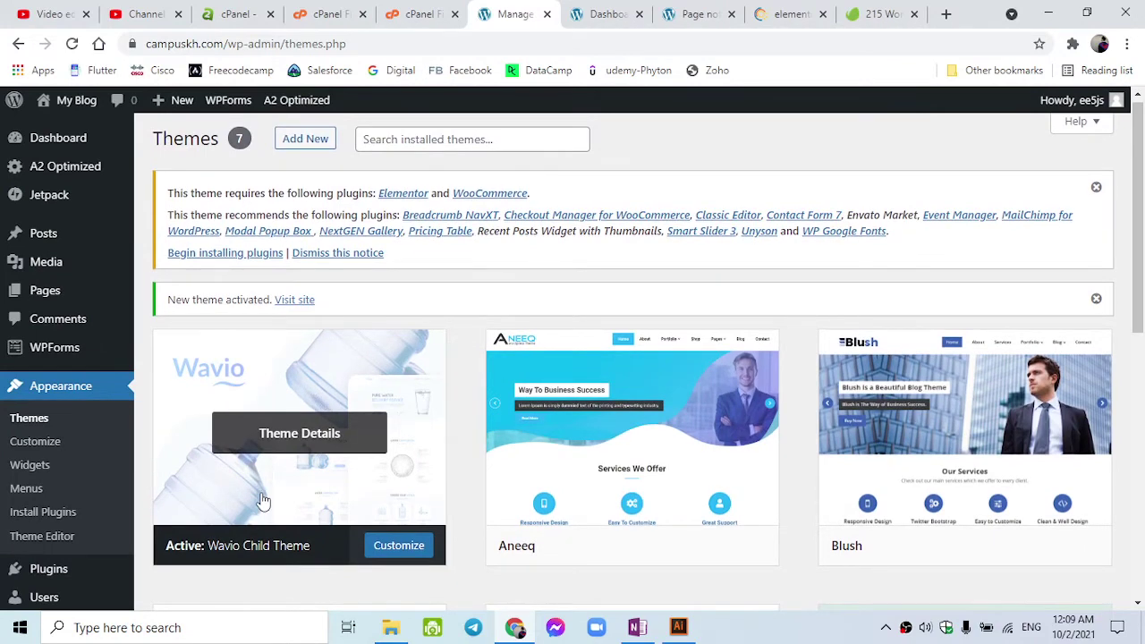
- Open the theme's Install Required Plugins list, select all plugins, and run the bulk Install action on them
left_click(231, 255)
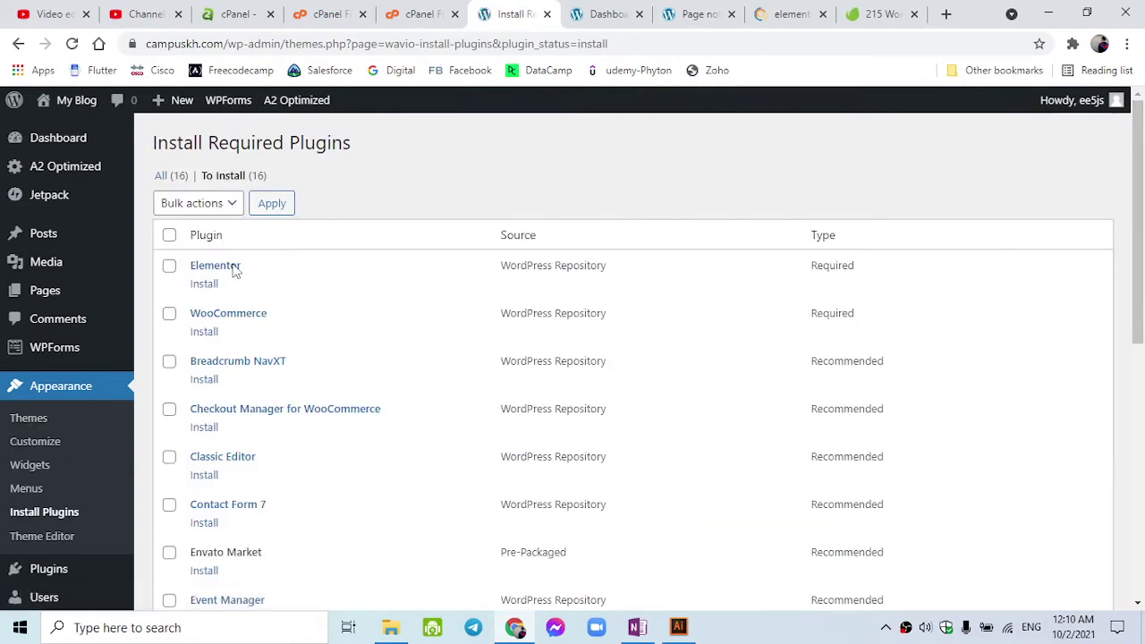
left_click(169, 234)
left_click(193, 203)
left_click(207, 238)
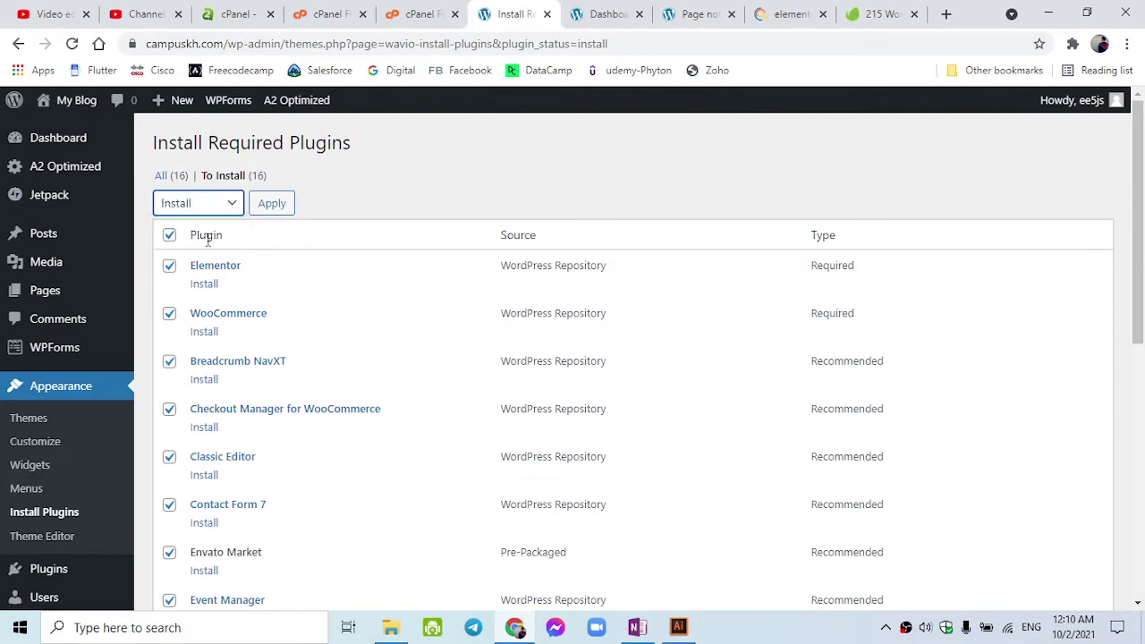
left_click(281, 205)
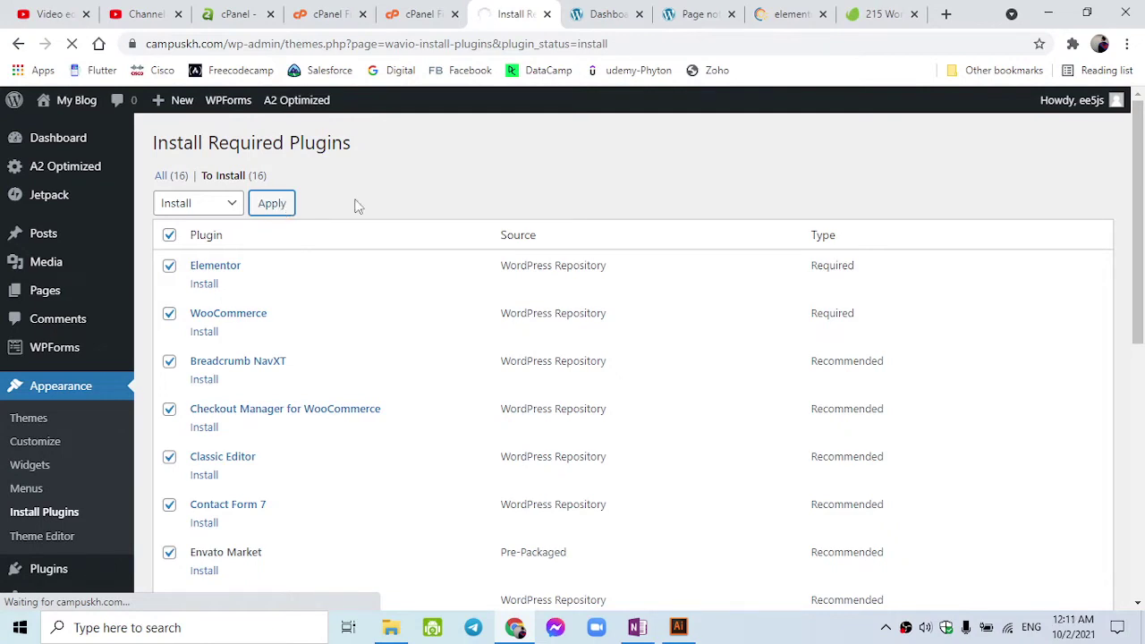
scroll(355, 205, "down", 4)
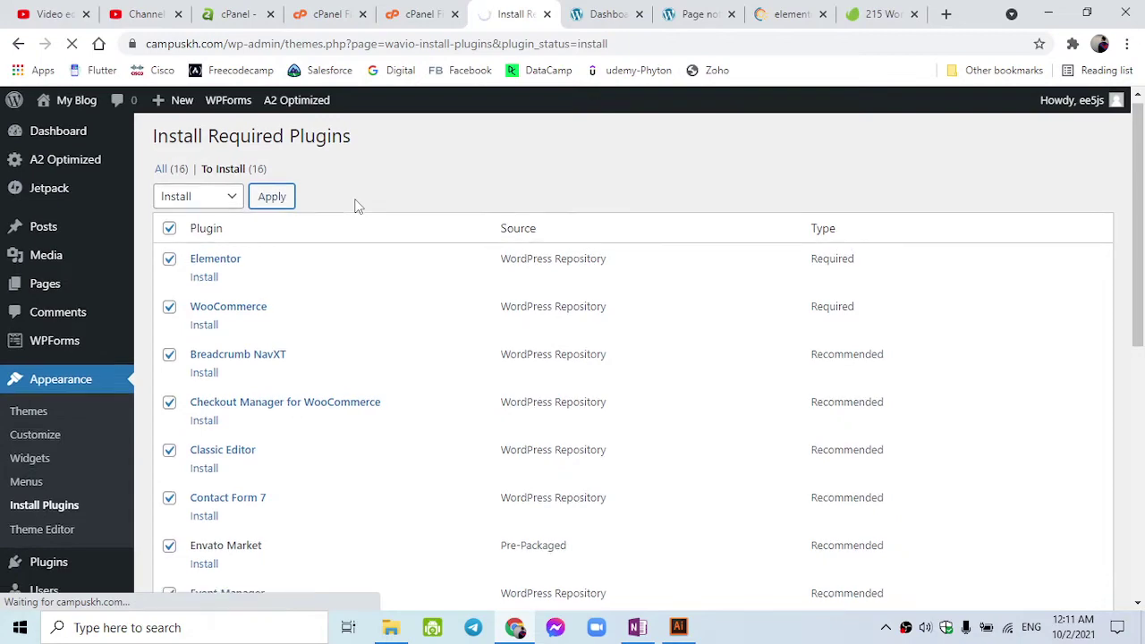
- Follow the bulk plugin installation through to the end of its log and return to the Dashboard
scroll(355, 206, "down", 3)
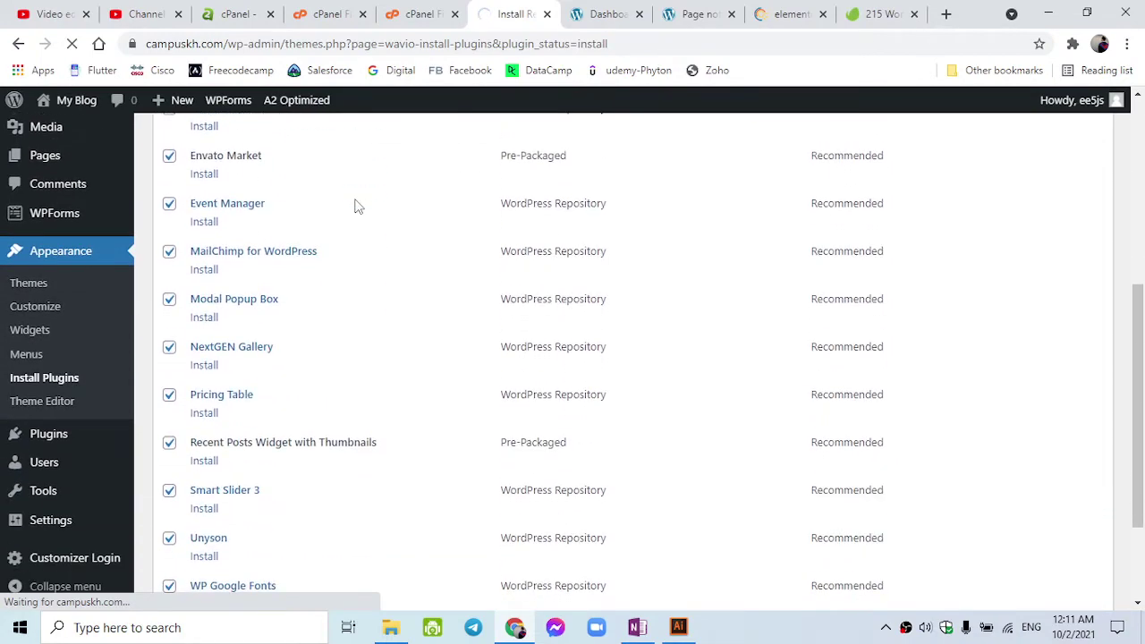
scroll(355, 206, "up", 4)
scroll(355, 206, "up", 3)
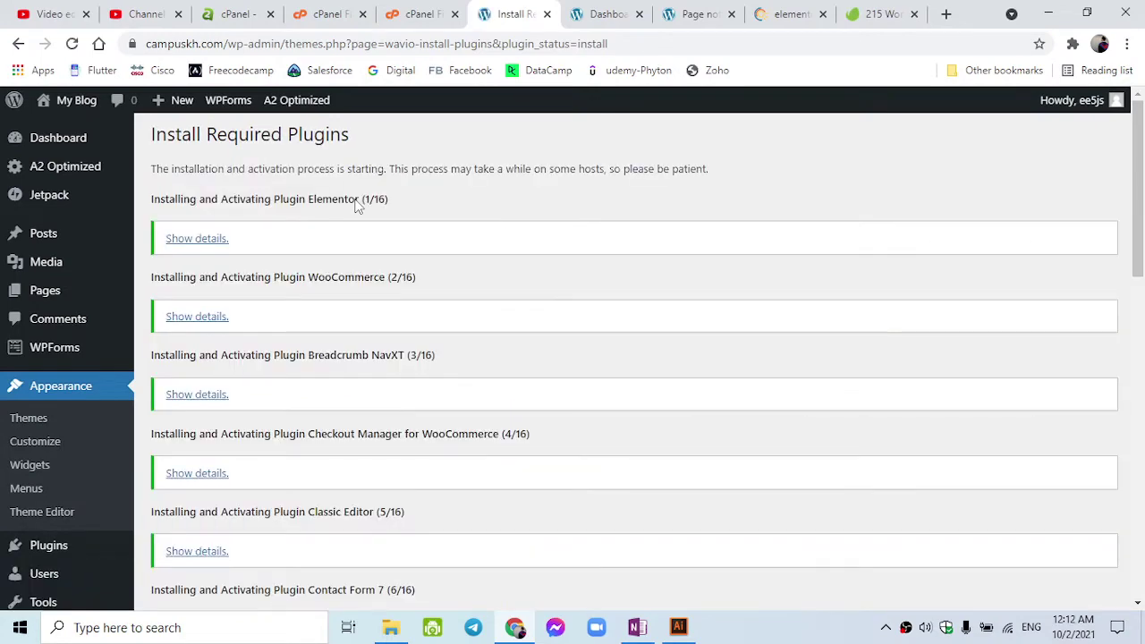
scroll(355, 206, "down", 5)
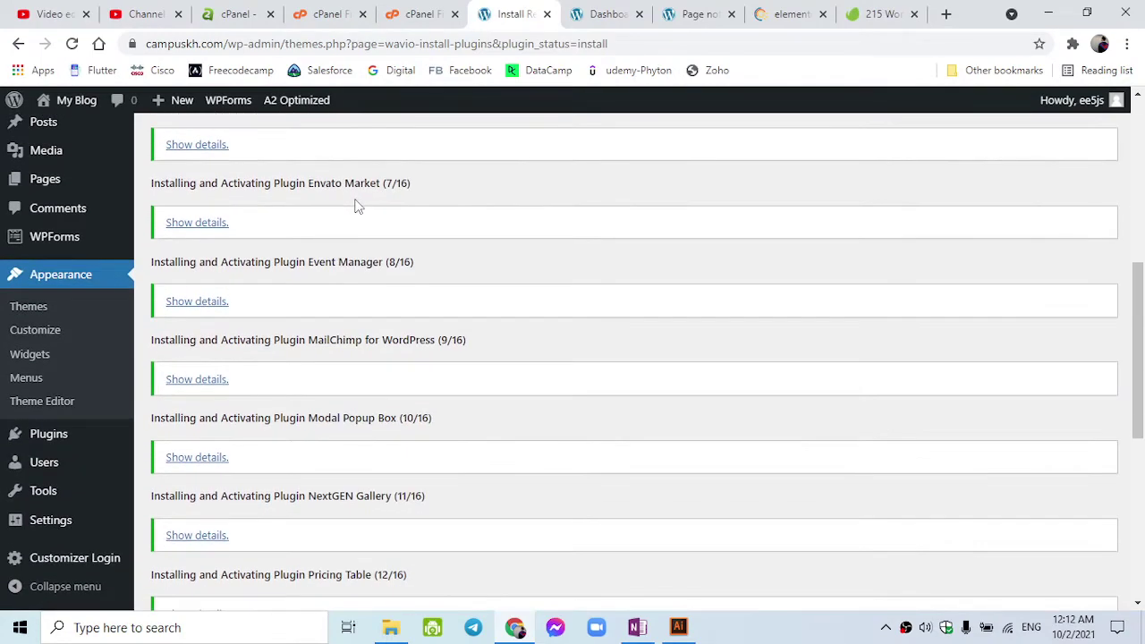
scroll(355, 206, "down", 5)
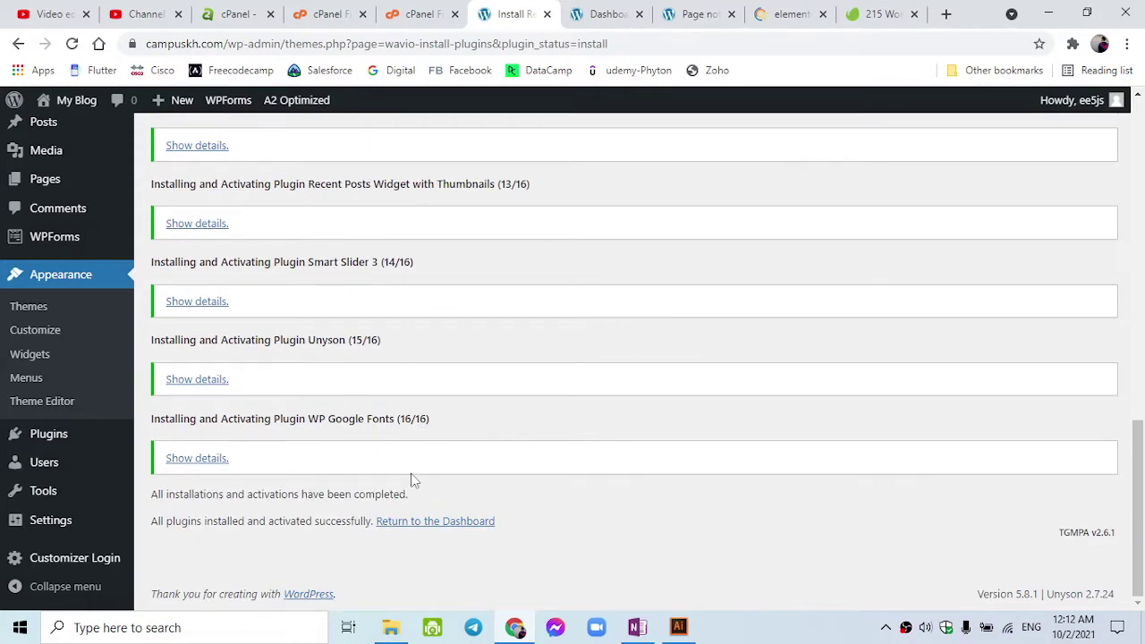
left_click(426, 526)
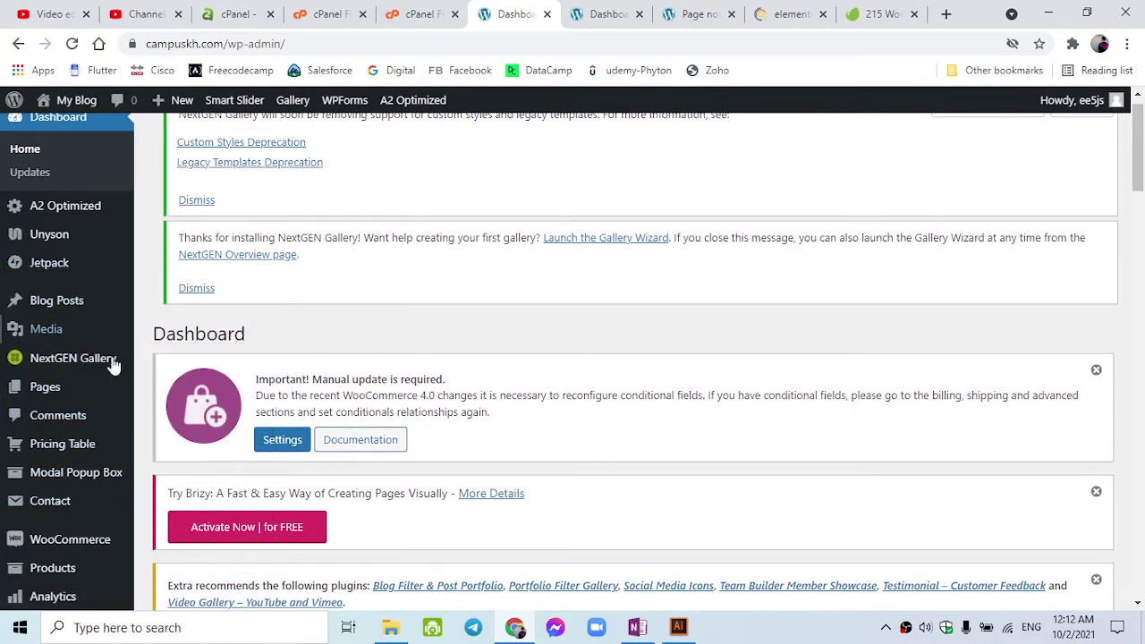
- Look through the Dashboard's admin menu for the entries added by the installed plugins
scroll(113, 414, "down", 4)
scroll(112, 414, "up", 4)
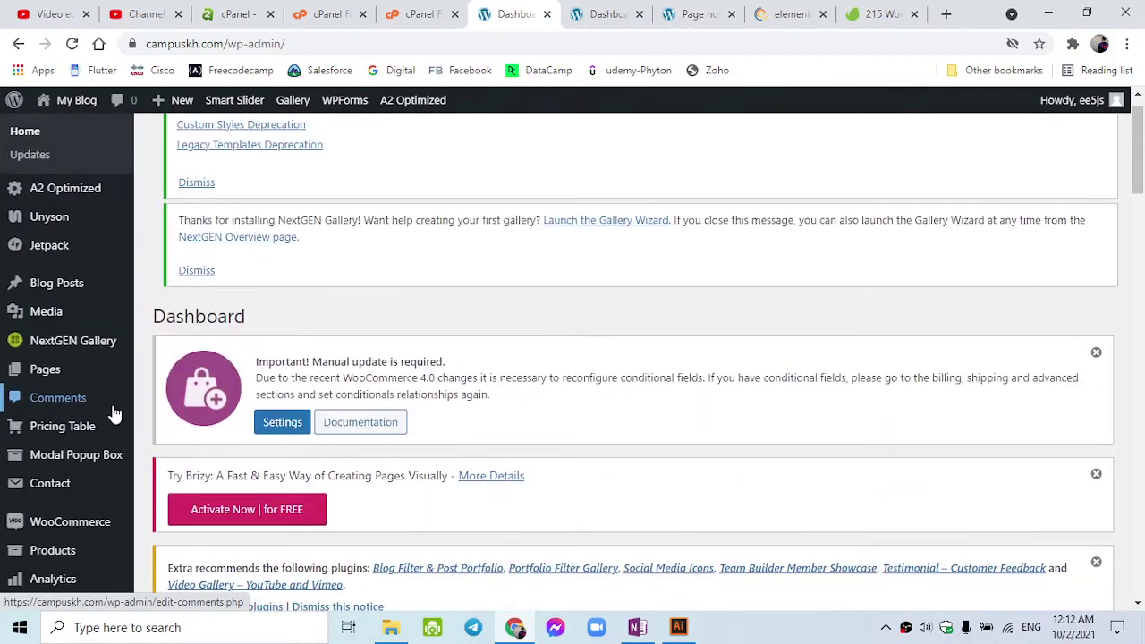
scroll(113, 414, "down", 6)
scroll(113, 414, "up", 7)
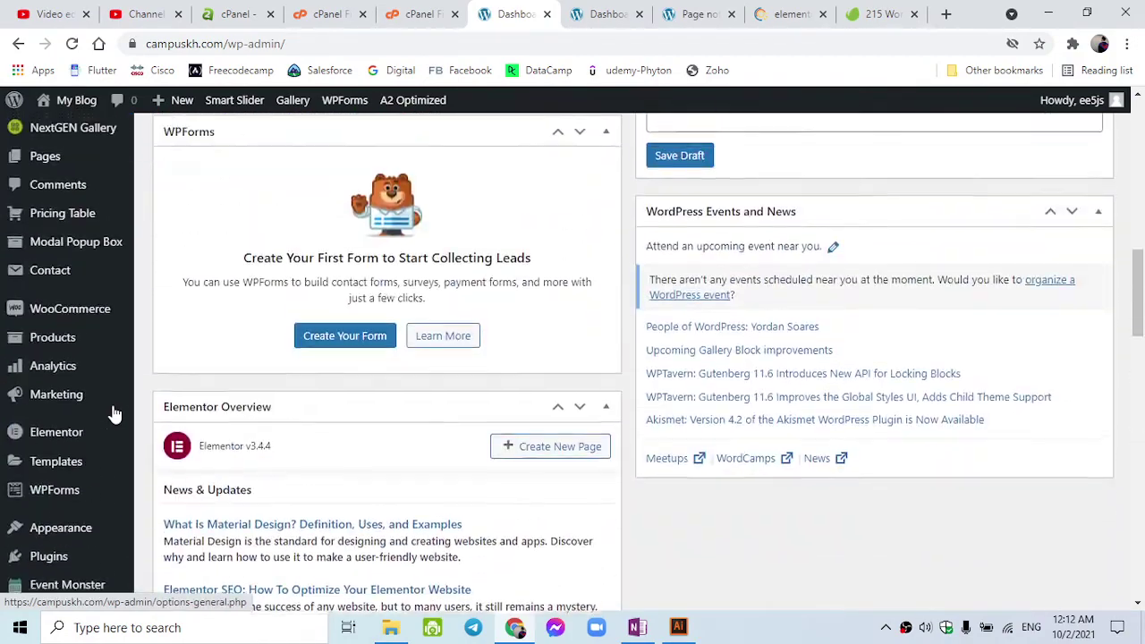
scroll(112, 414, "down", 7)
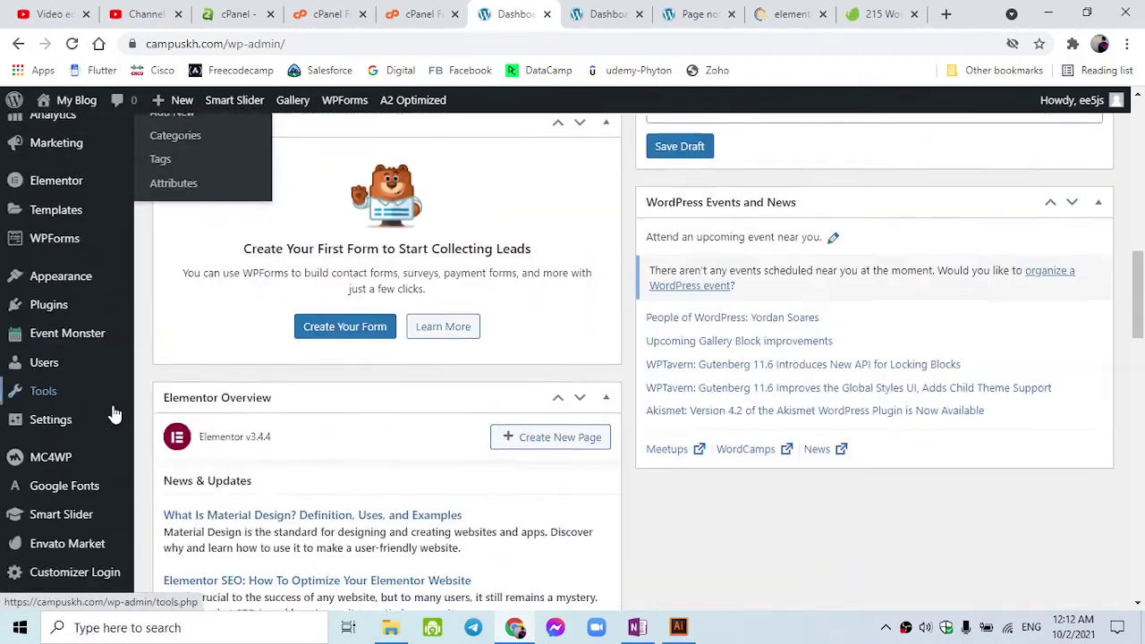
scroll(113, 414, "up", 2)
scroll(113, 414, "up", 6)
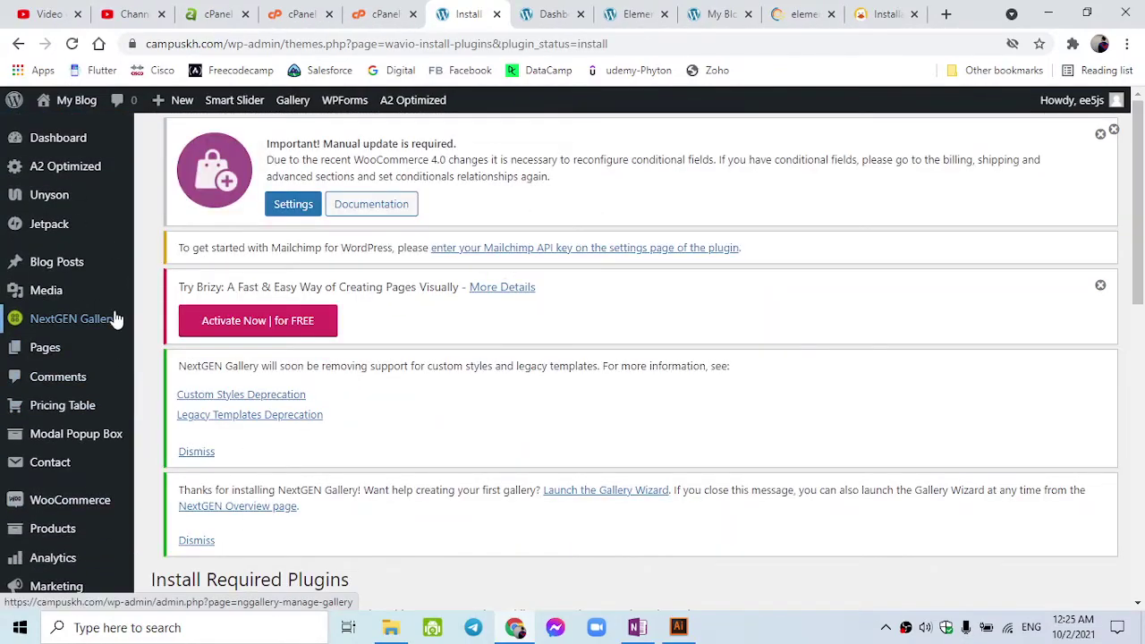
- Examine the additional plugins' installation log and admin menu entries such as Unyson, Blog Posts and Google Fonts
mouse_move(119, 200)
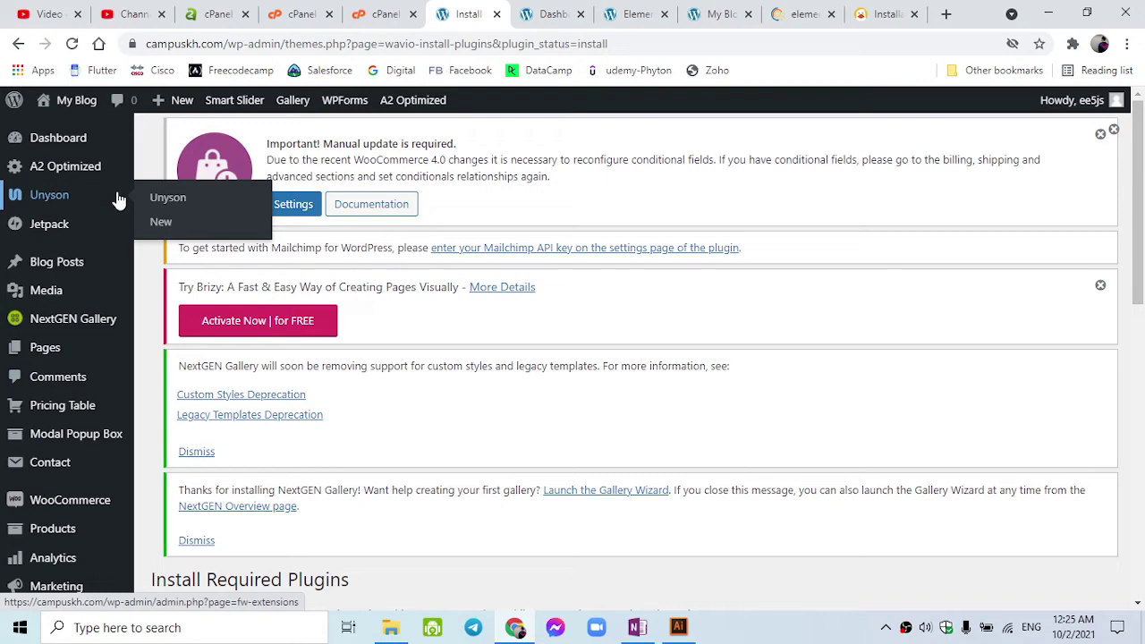
scroll(101, 529, "down", 2)
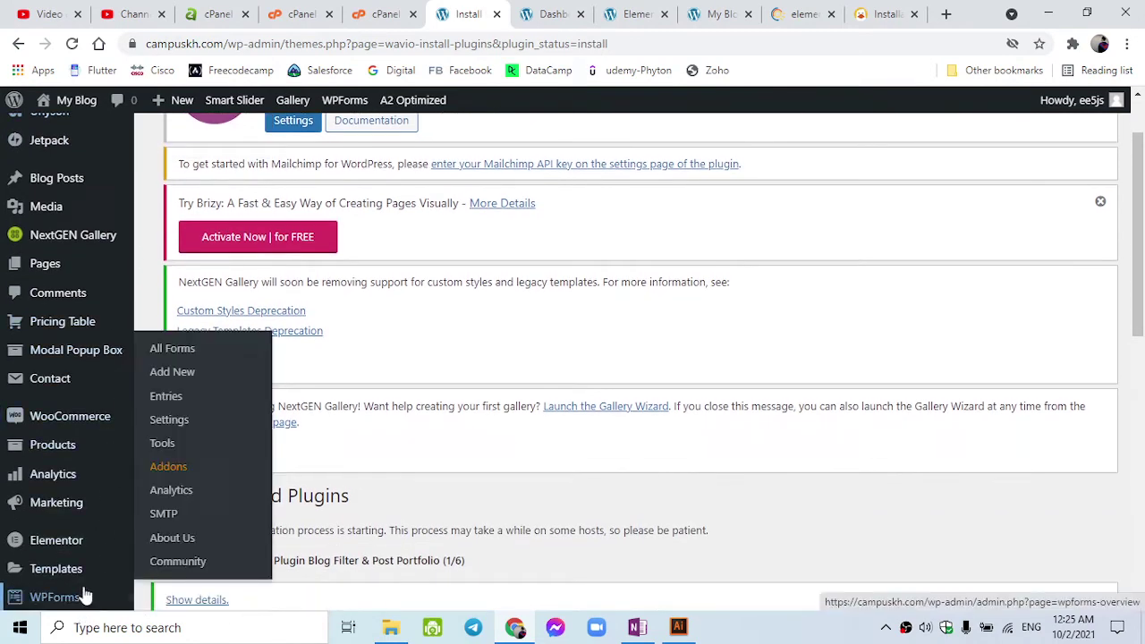
scroll(84, 595, "down", 4)
scroll(84, 595, "down", 4)
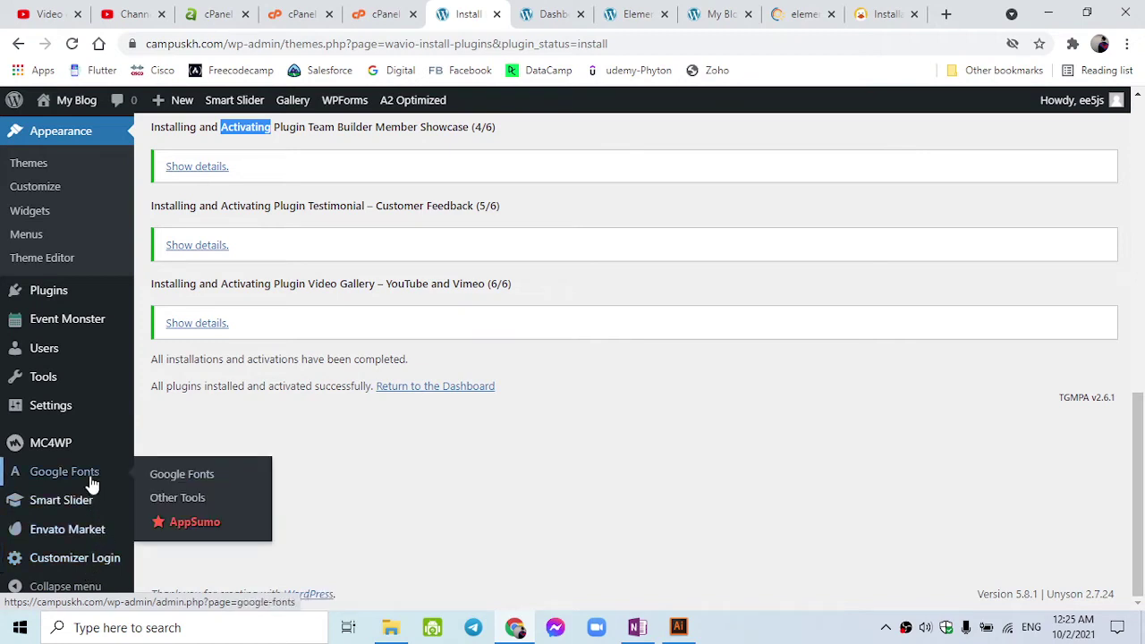
mouse_move(35, 472)
scroll(243, 457, "up", 5)
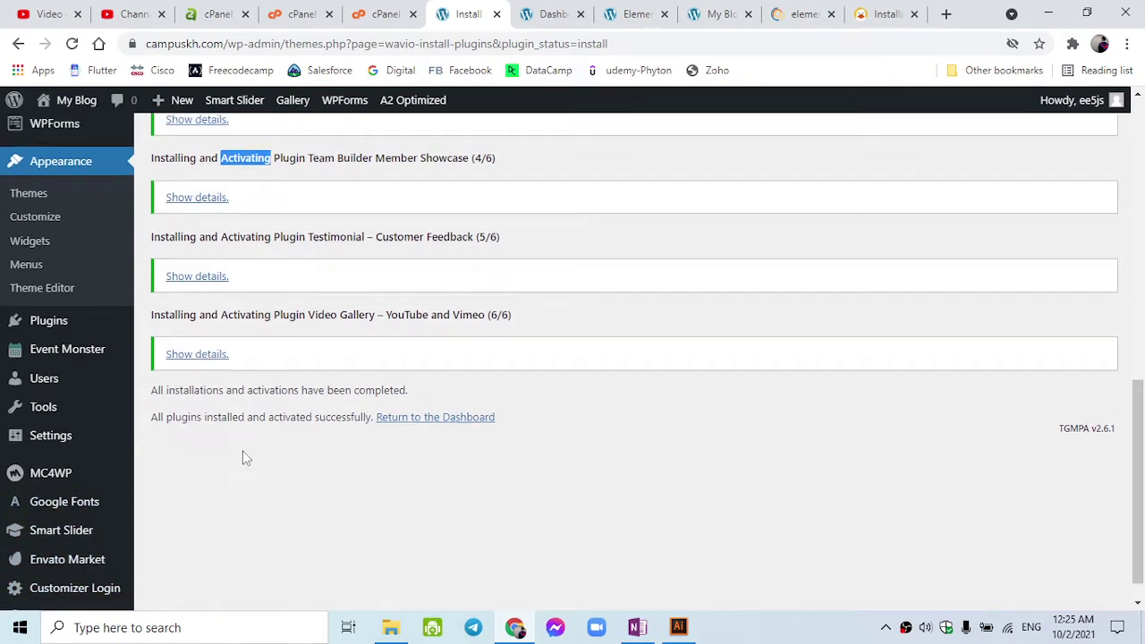
scroll(242, 457, "up", 4)
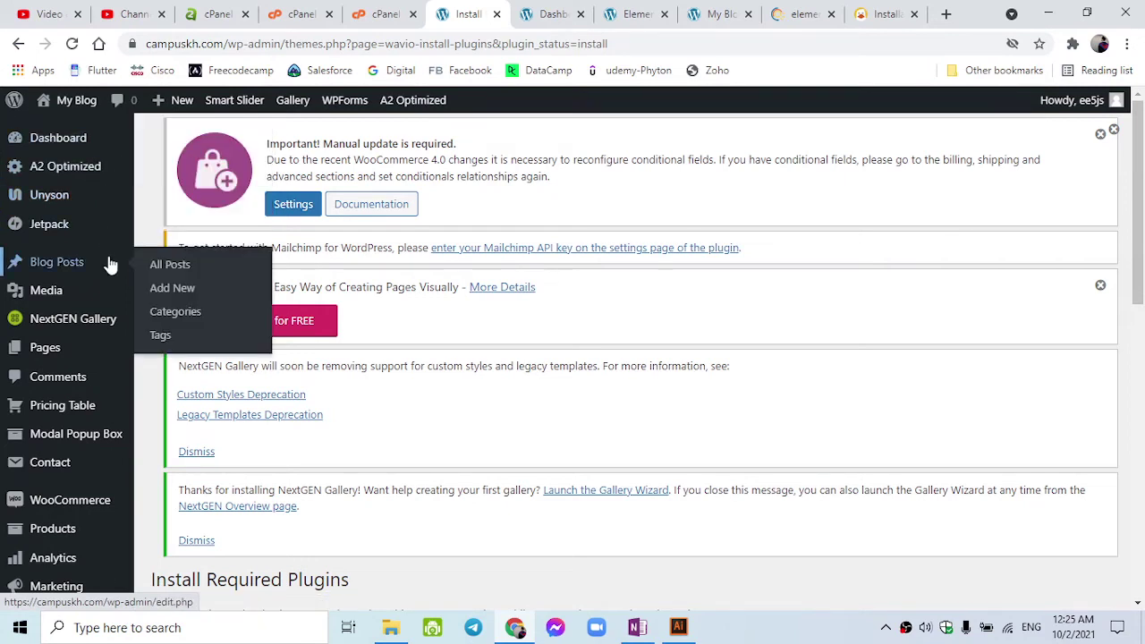
mouse_move(121, 300)
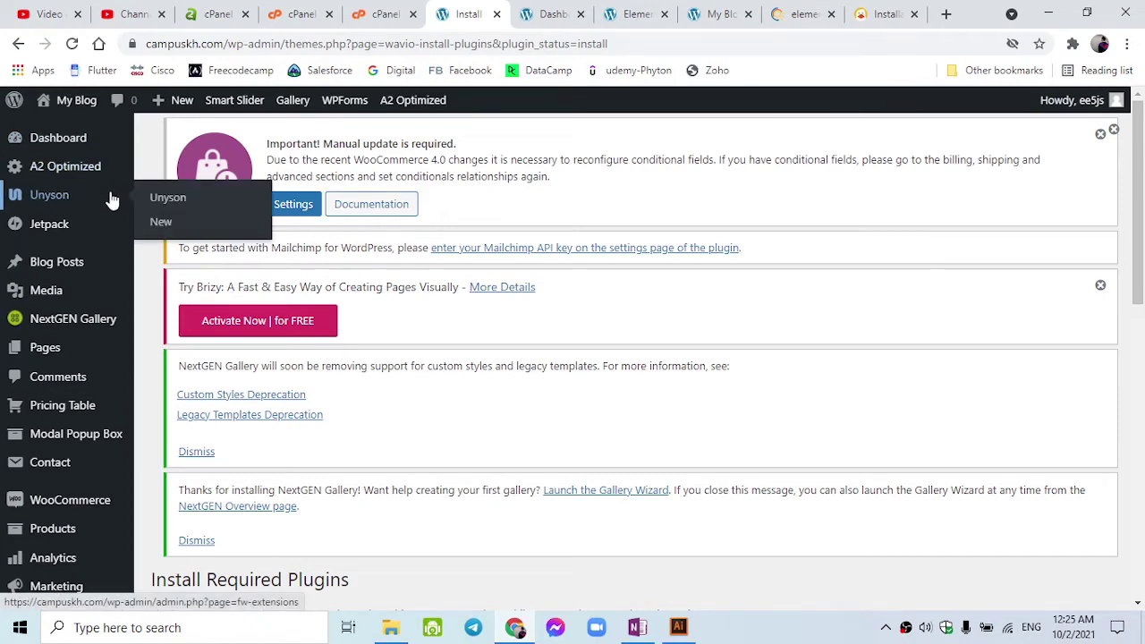
scroll(98, 385, "down", 7)
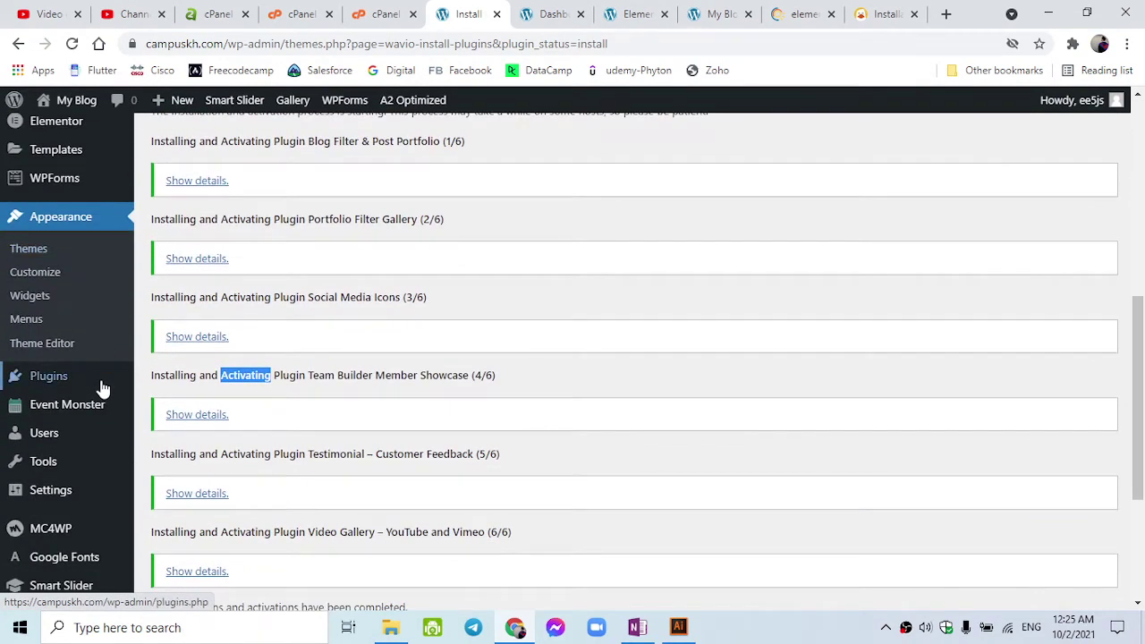
scroll(102, 388, "up", 5)
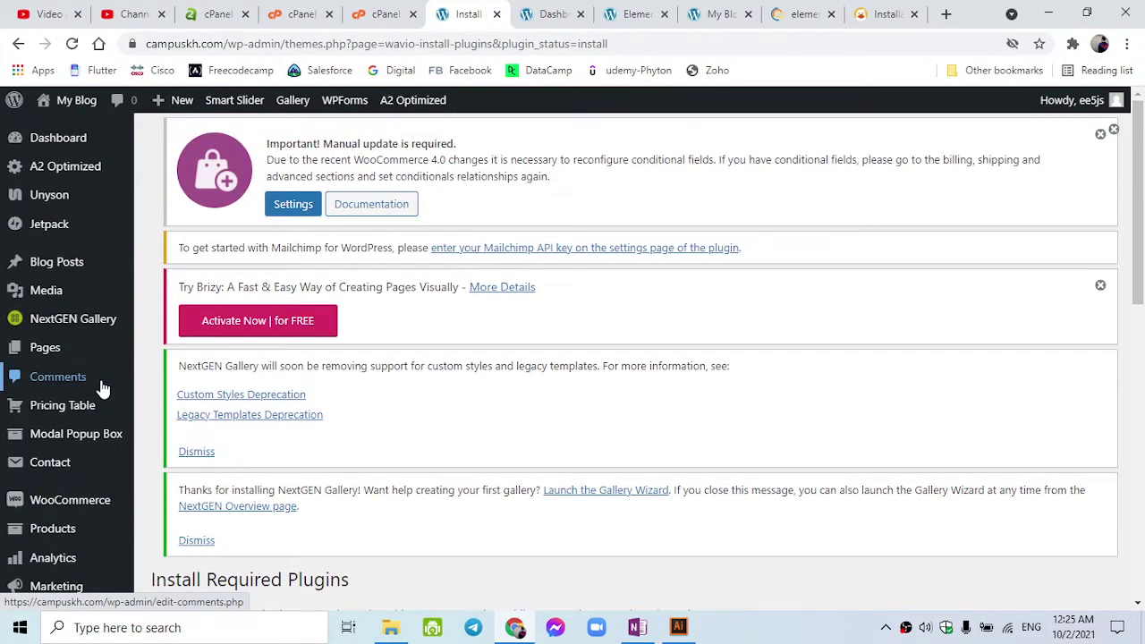
- Check the Wavio v.1.21 folder, switch to the online Wavio installation guide, and read its Unyson demo content instructions
mouse_move(391, 627)
mouse_move(311, 538)
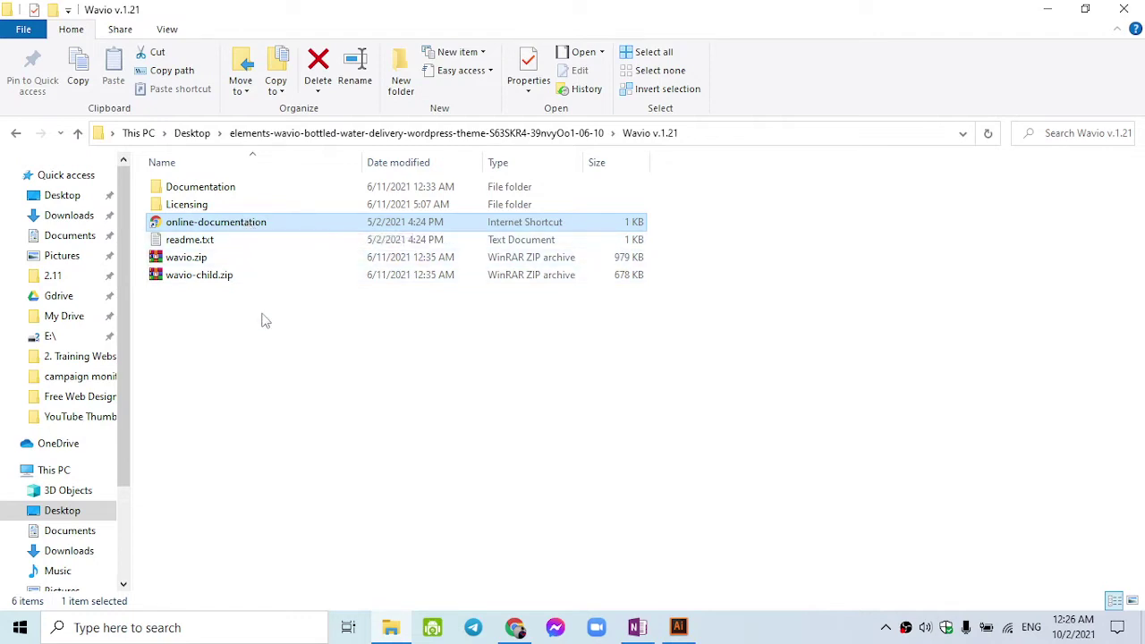
left_click(514, 627)
left_click(861, 9)
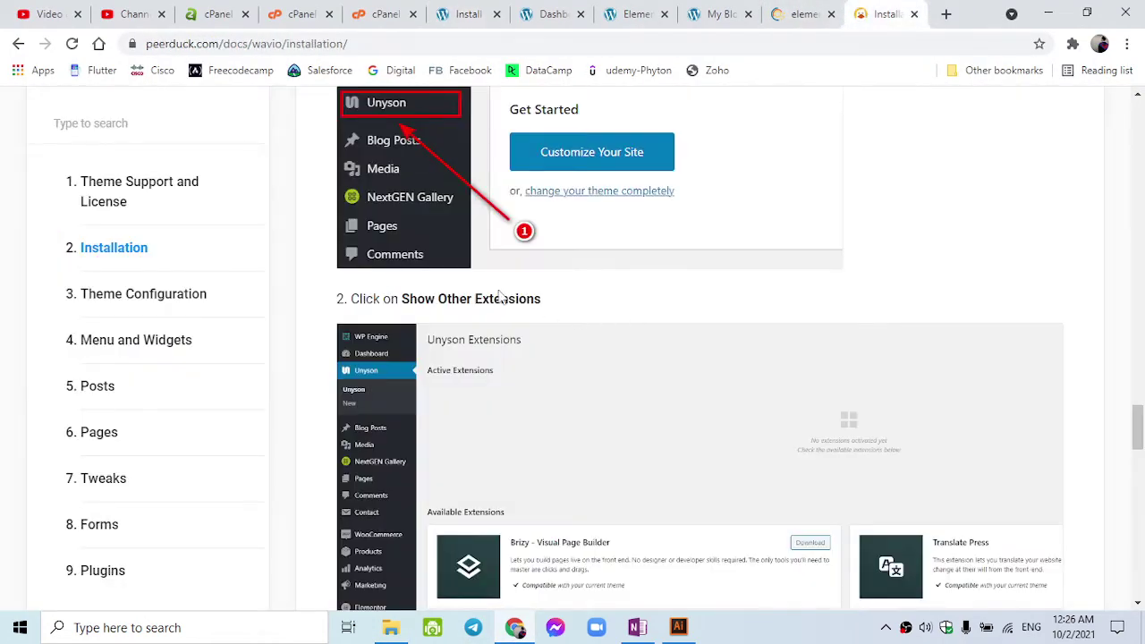
scroll(447, 282, "up", 1)
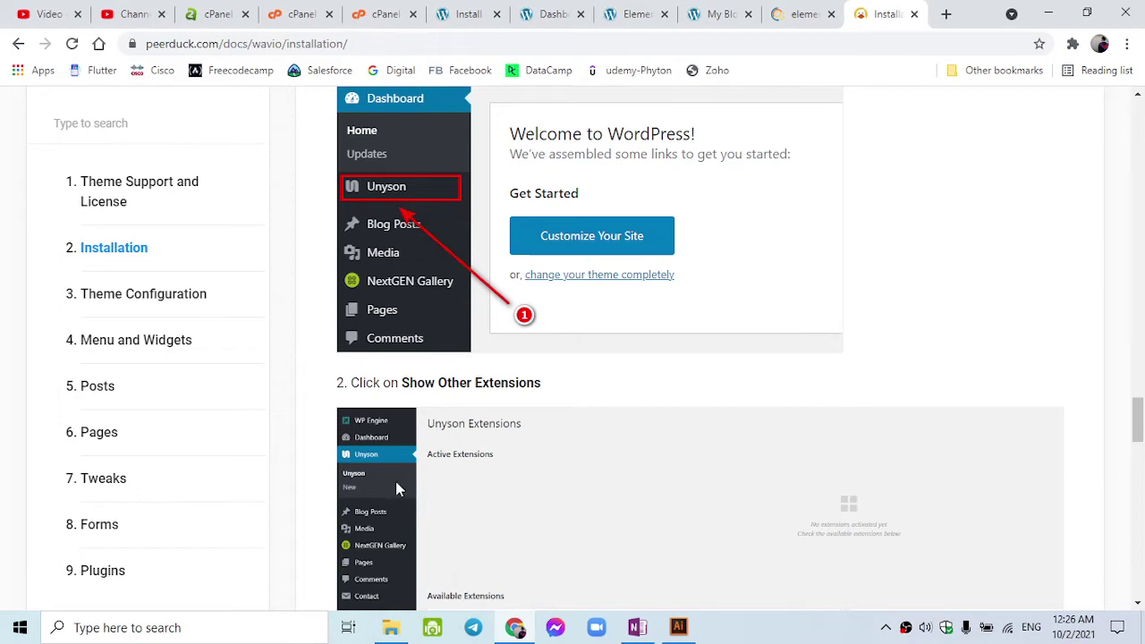
scroll(403, 483, "down", 2)
scroll(543, 479, "down", 3)
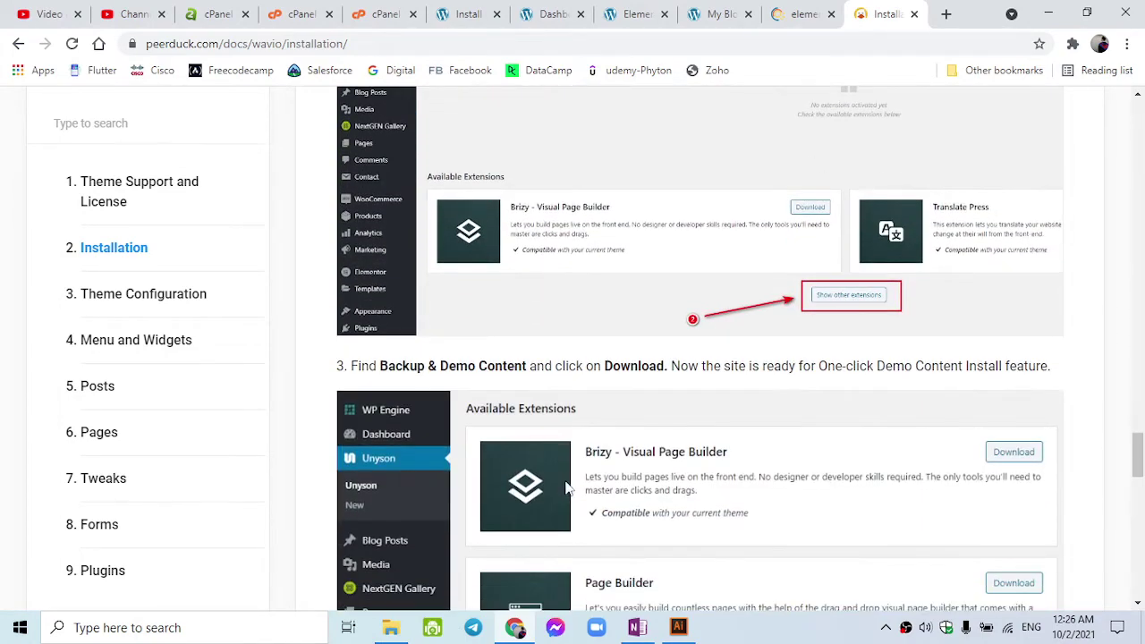
scroll(606, 517, "down", 4)
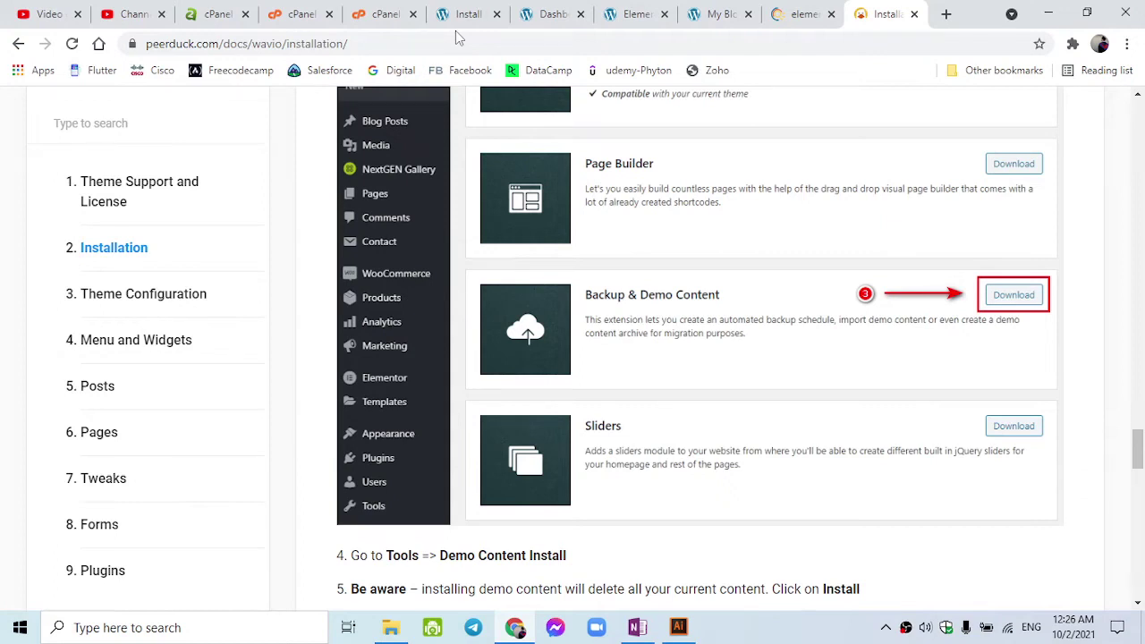
- Return to the WordPress admin page with the plugin installation log and open the Unyson extensions page
left_click(542, 11)
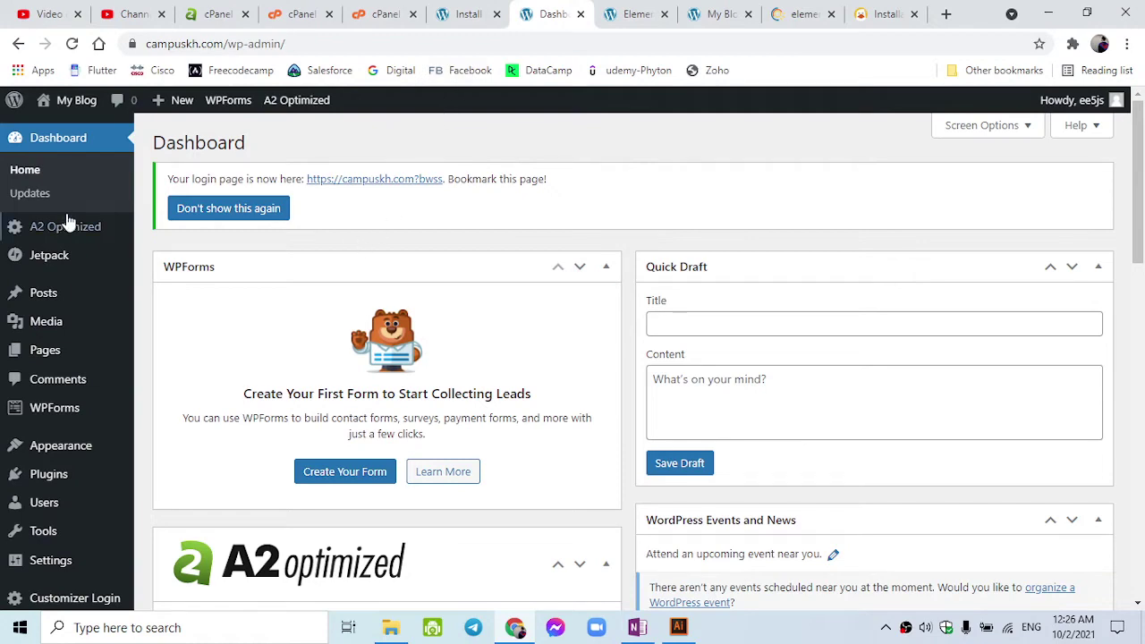
left_click(631, 25)
left_click(478, 14)
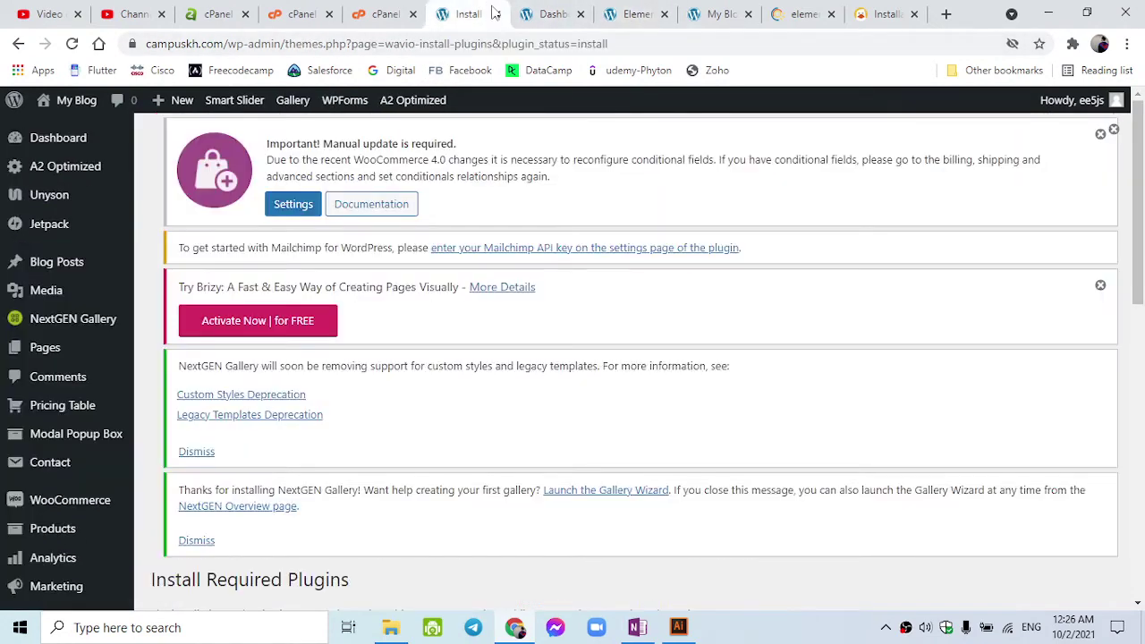
mouse_move(64, 202)
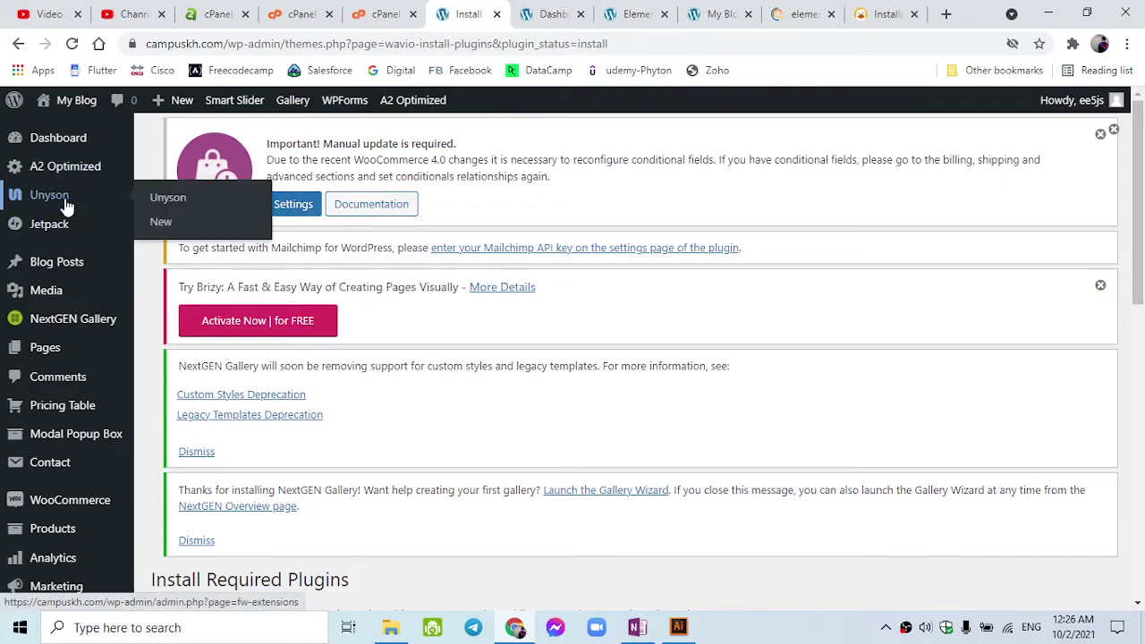
left_click(158, 205)
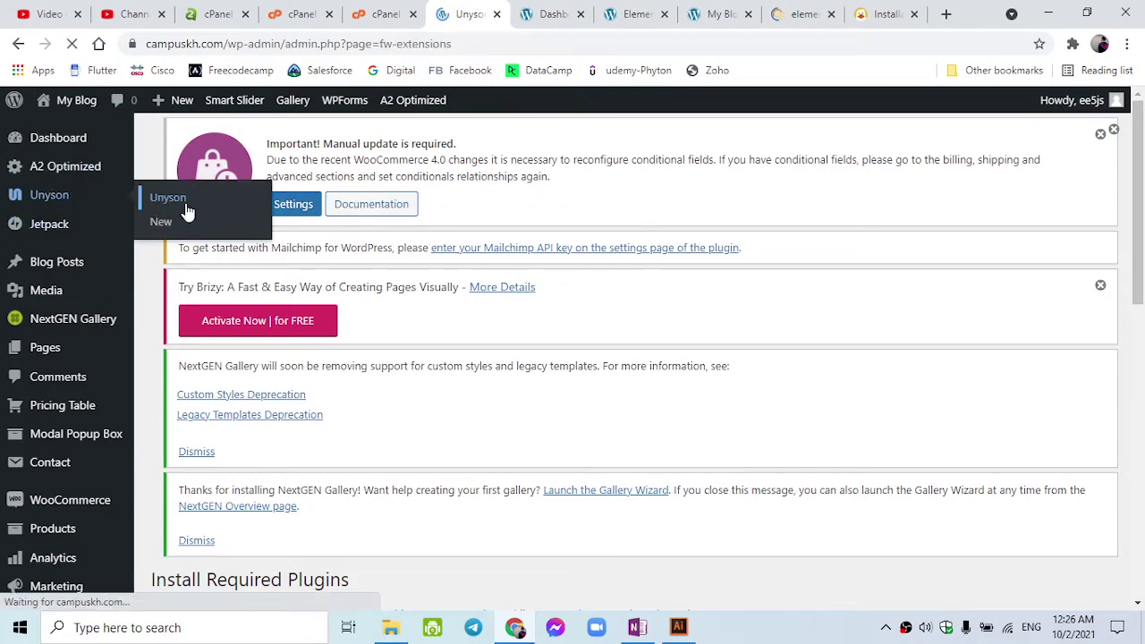
- Show the other available Unyson extensions and download the Backup & Demo Content extension
scroll(204, 328, "down", 2)
scroll(204, 328, "down", 3)
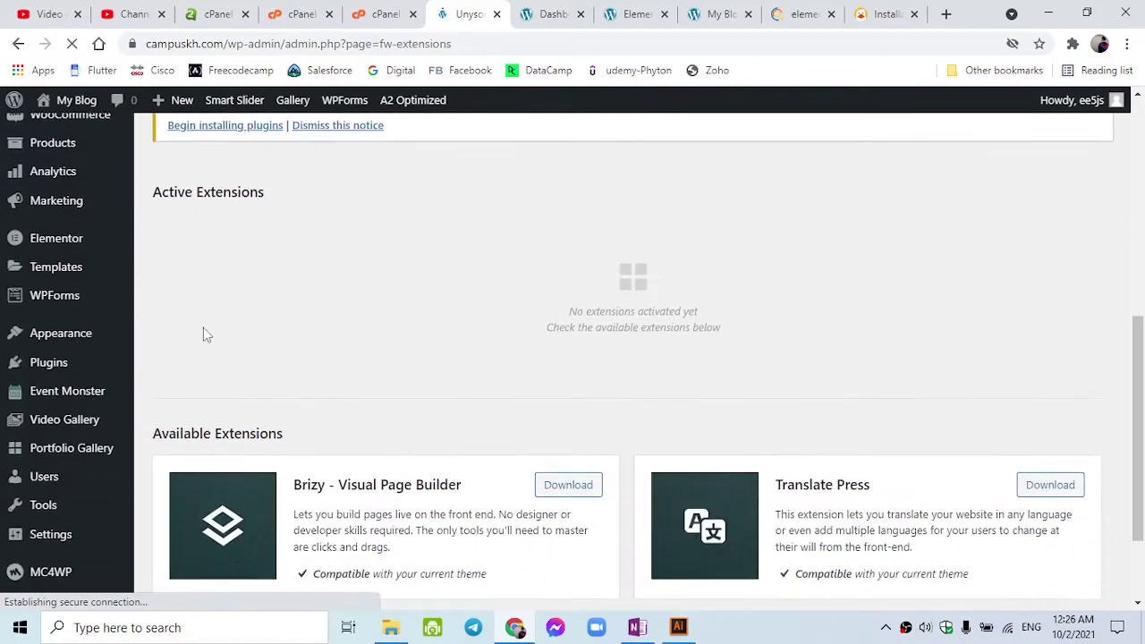
left_click(600, 533)
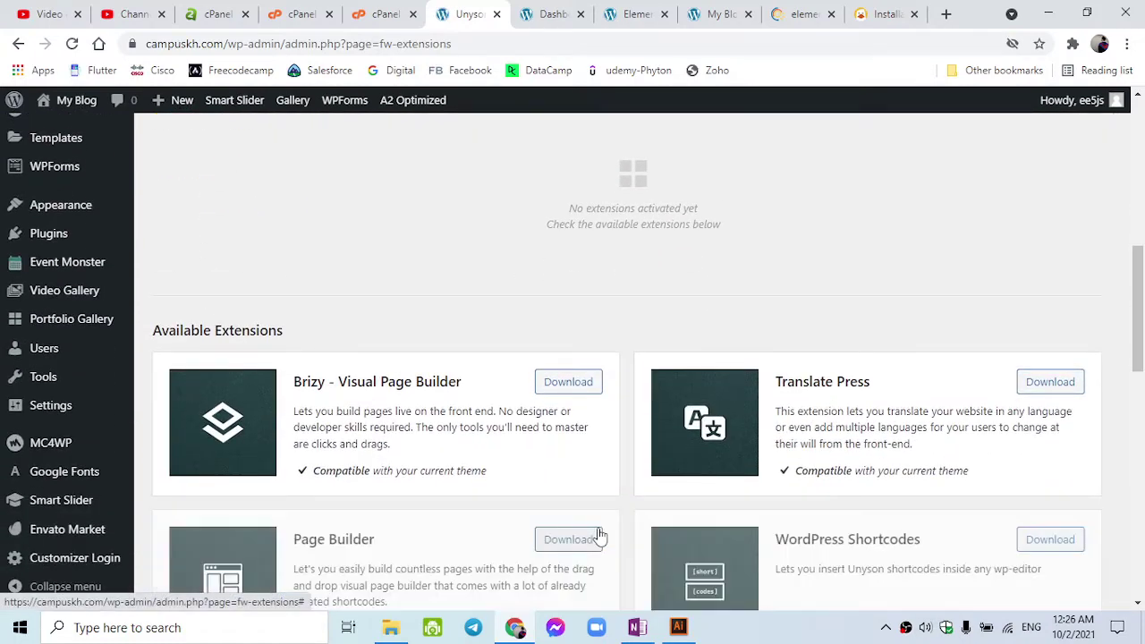
scroll(549, 513, "down", 5)
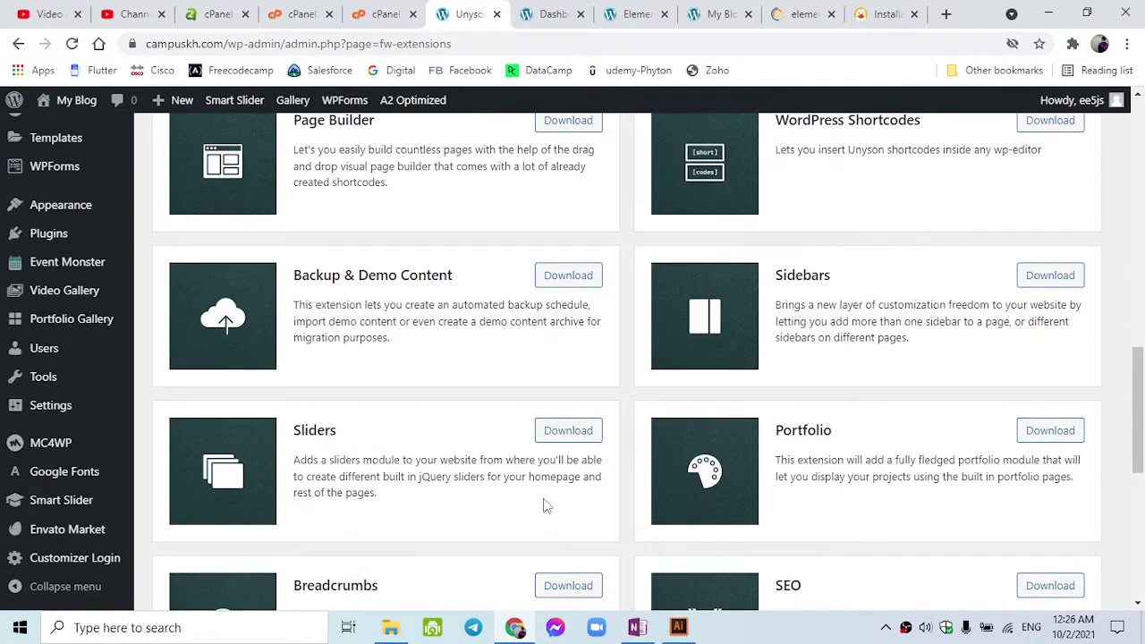
left_click(552, 279)
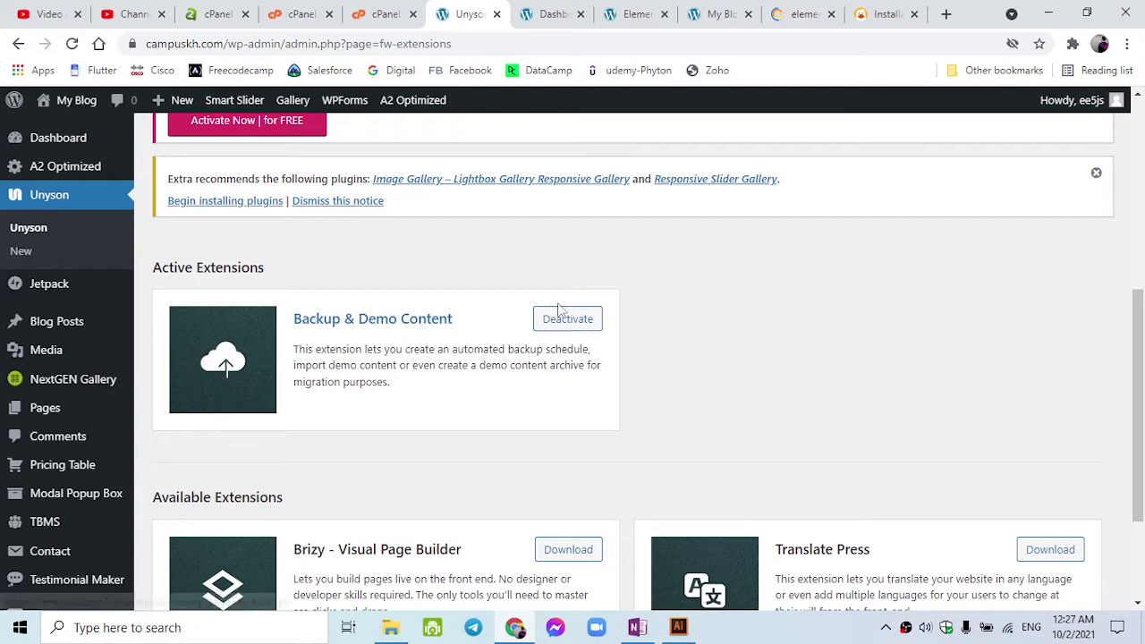
- Review the active and available Unyson extensions and dismiss the notice recommending the Image Gallery and Responsive Slider Gallery plugins
scroll(530, 336, "down", 1)
scroll(519, 333, "down", 3)
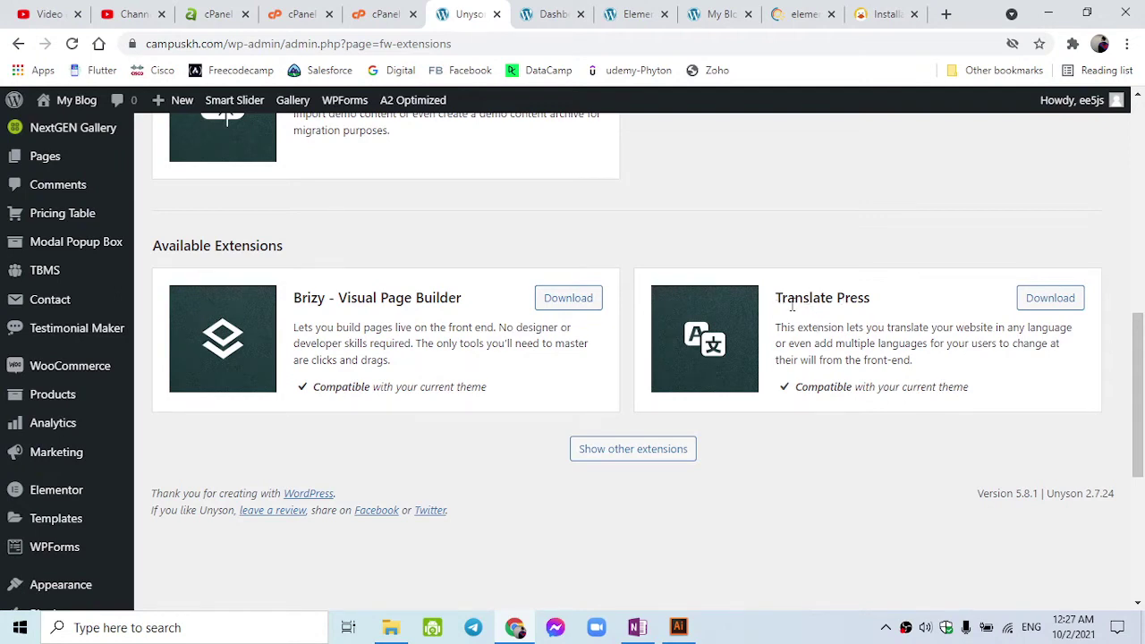
left_click_drag(777, 302, 870, 328)
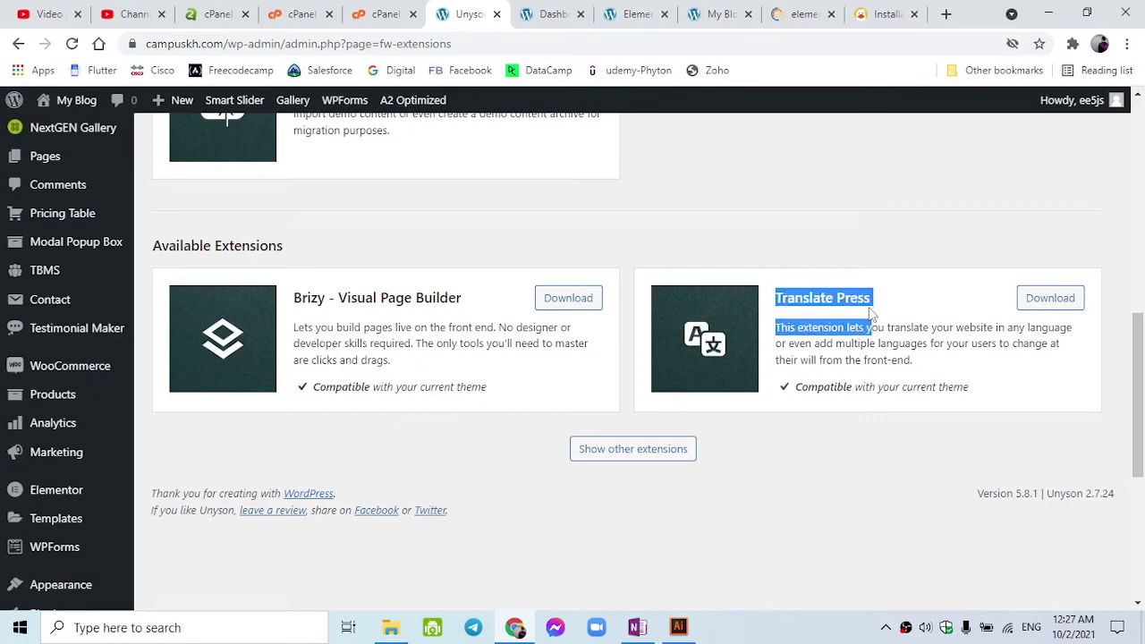
scroll(757, 308, "up", 3)
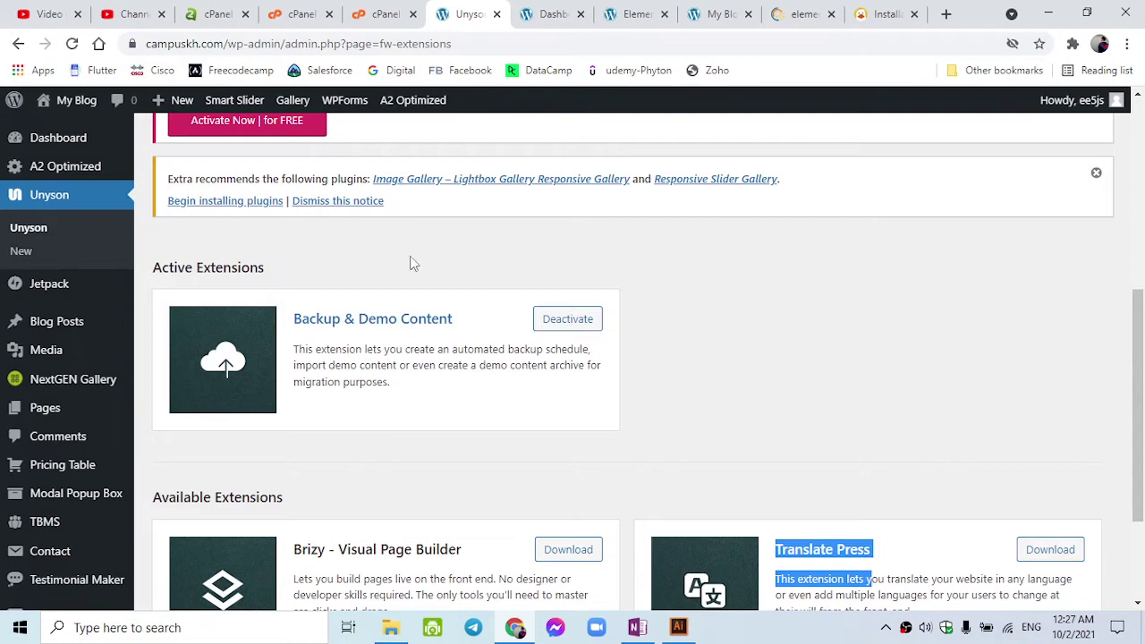
left_click(357, 205)
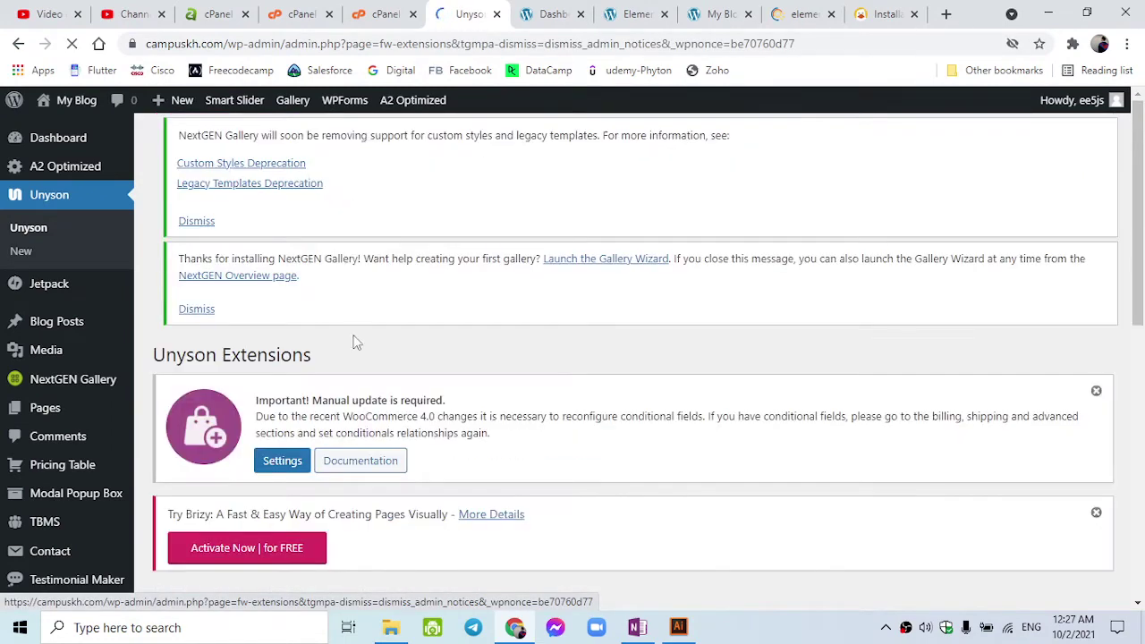
scroll(280, 326, "down", 4)
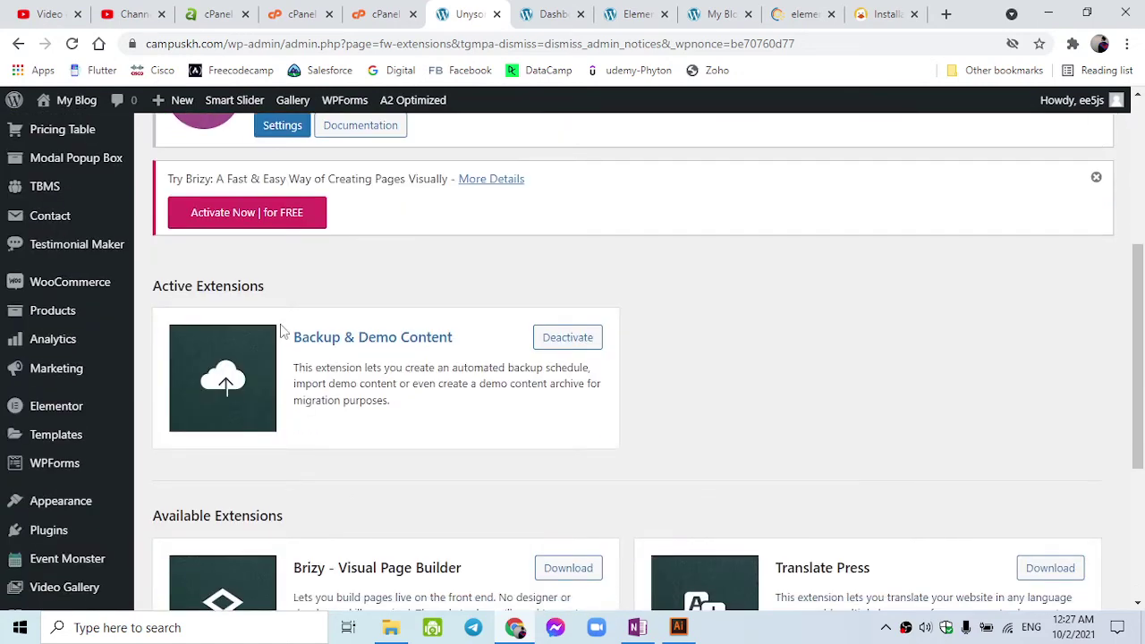
- Open the active Backup & Demo Content extension and review its backup options and archives
left_click(376, 340)
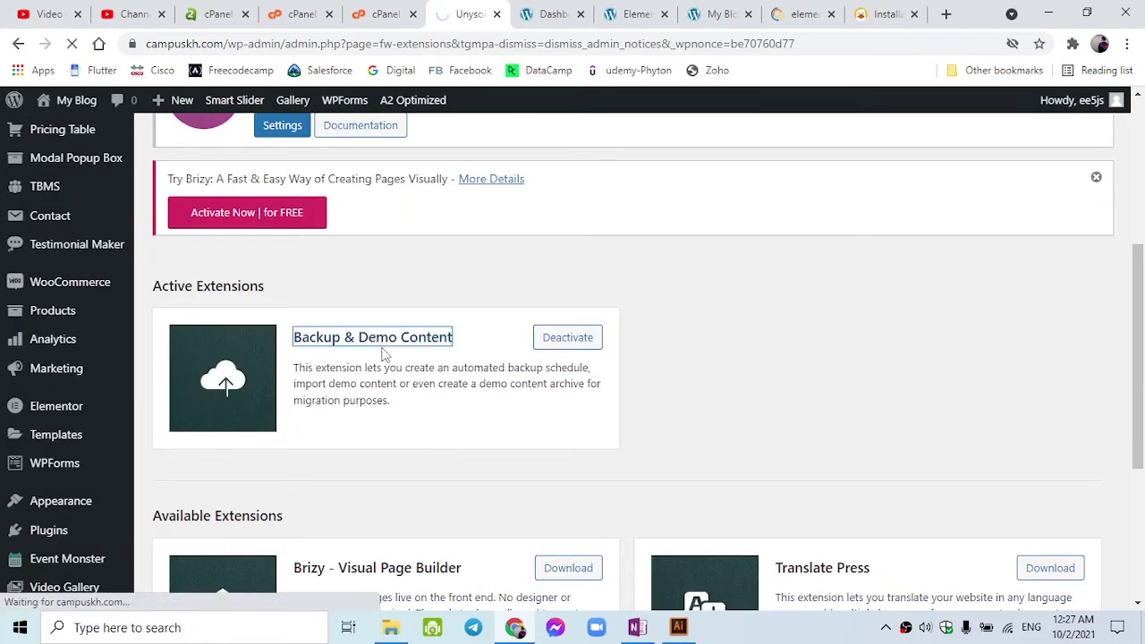
scroll(384, 354, "down", 3)
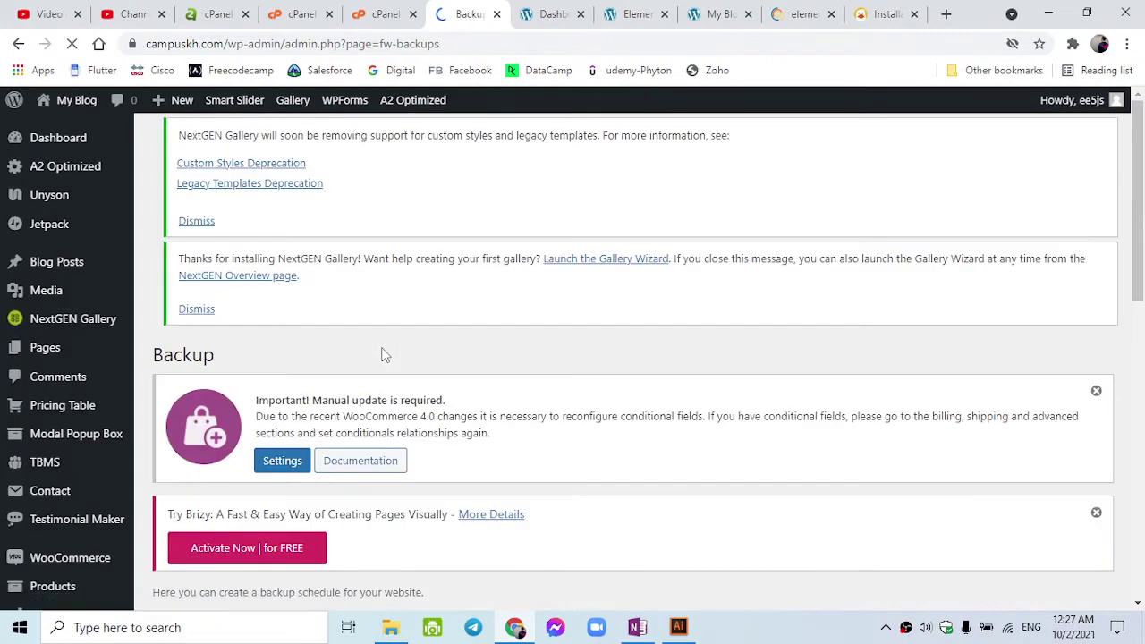
scroll(384, 354, "down", 5)
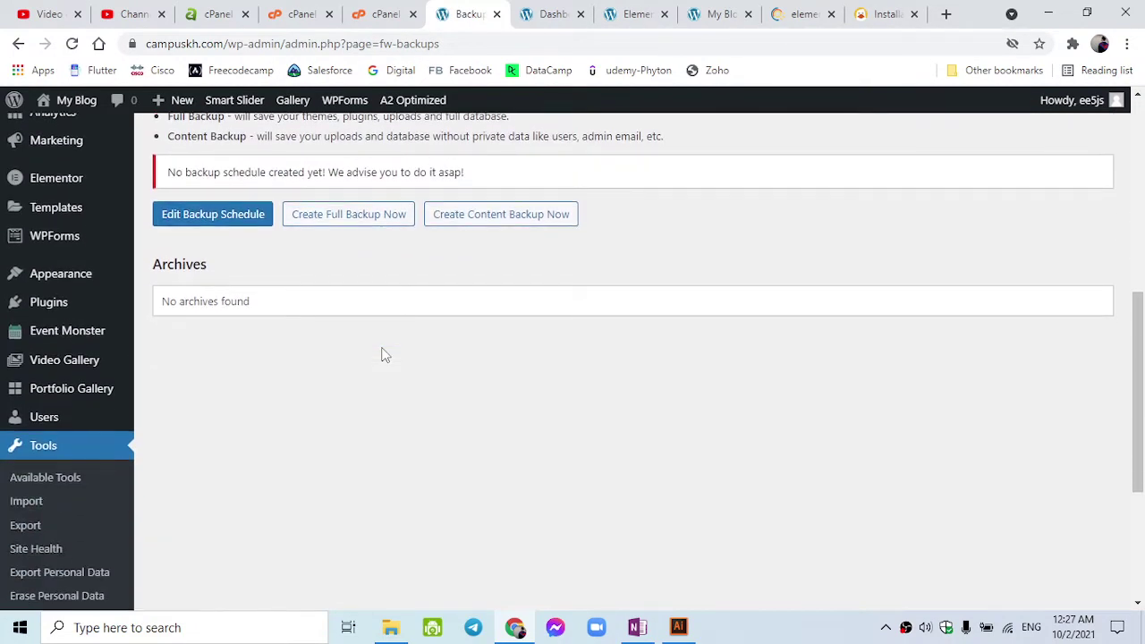
scroll(383, 354, "up", 1)
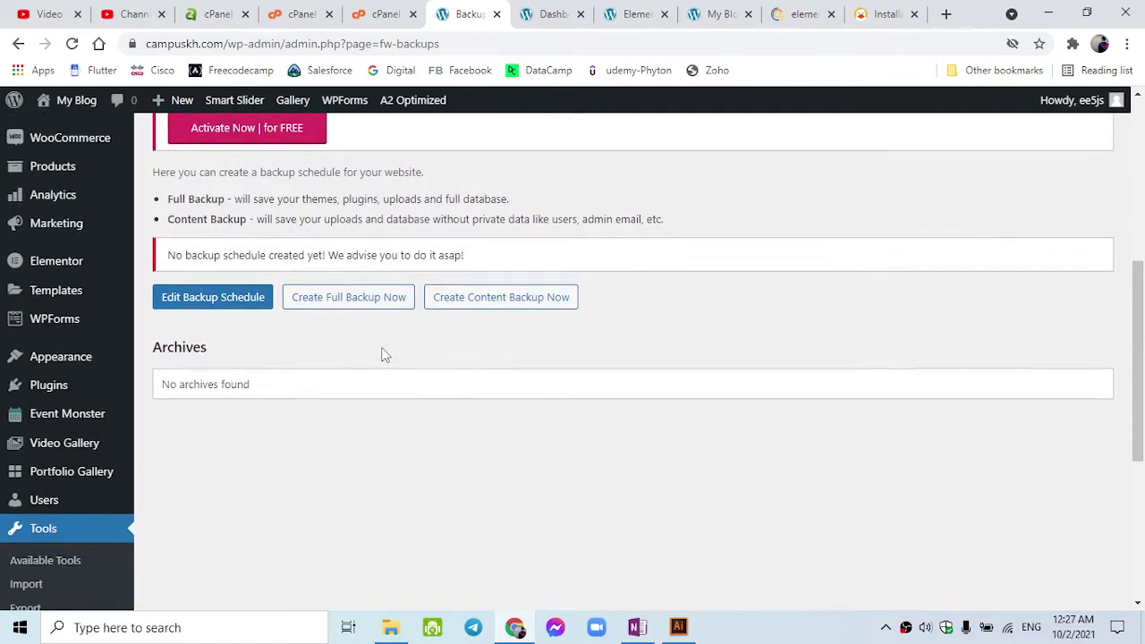
scroll(383, 355, "down", 3)
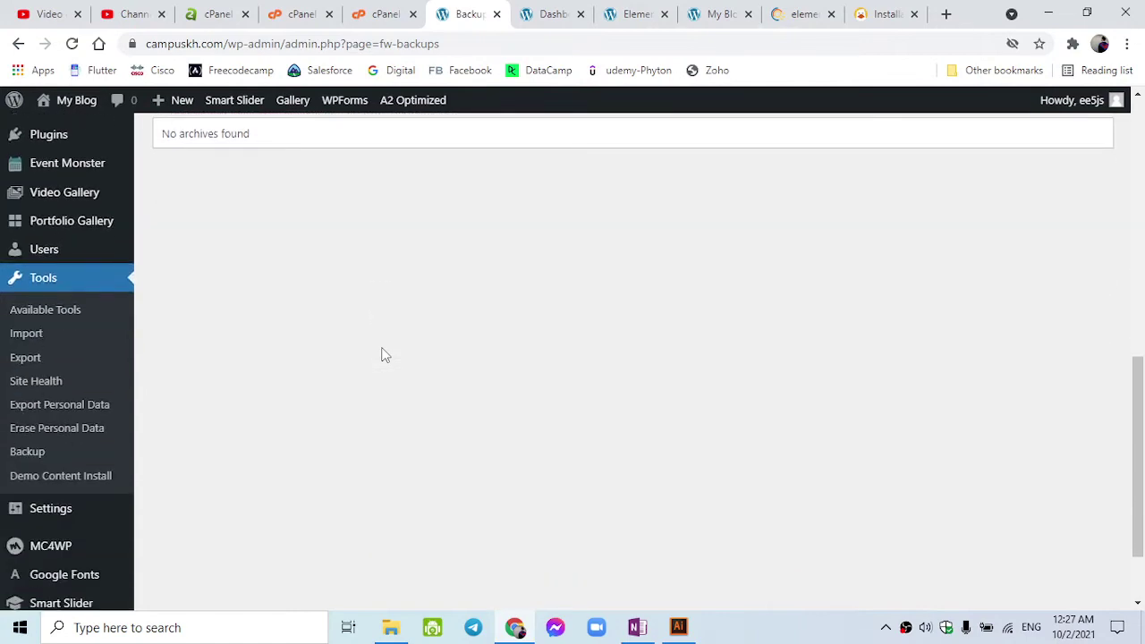
- Open the Demo Content Install page and locate the Wavio Demo Content package
left_click(96, 486)
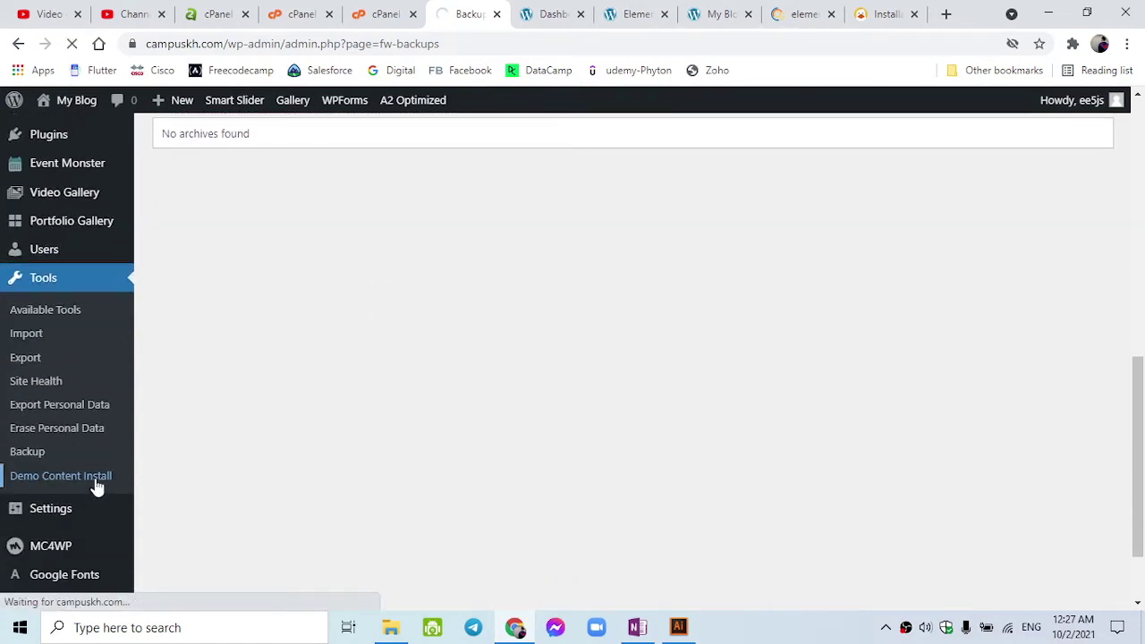
scroll(94, 501, "down", 5)
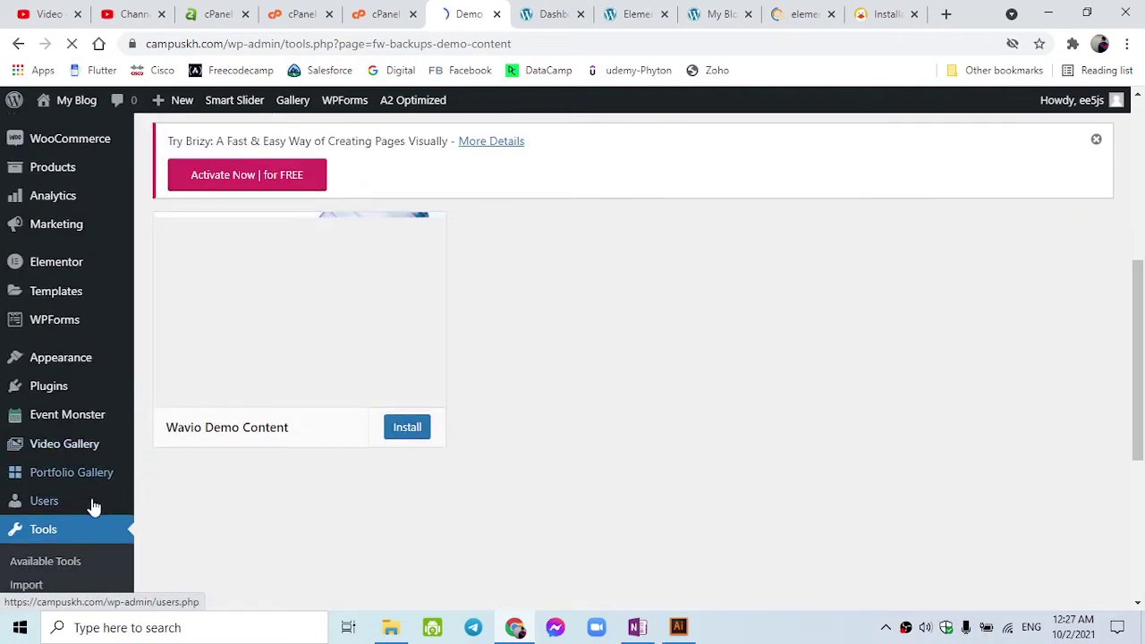
scroll(74, 542, "down", 3)
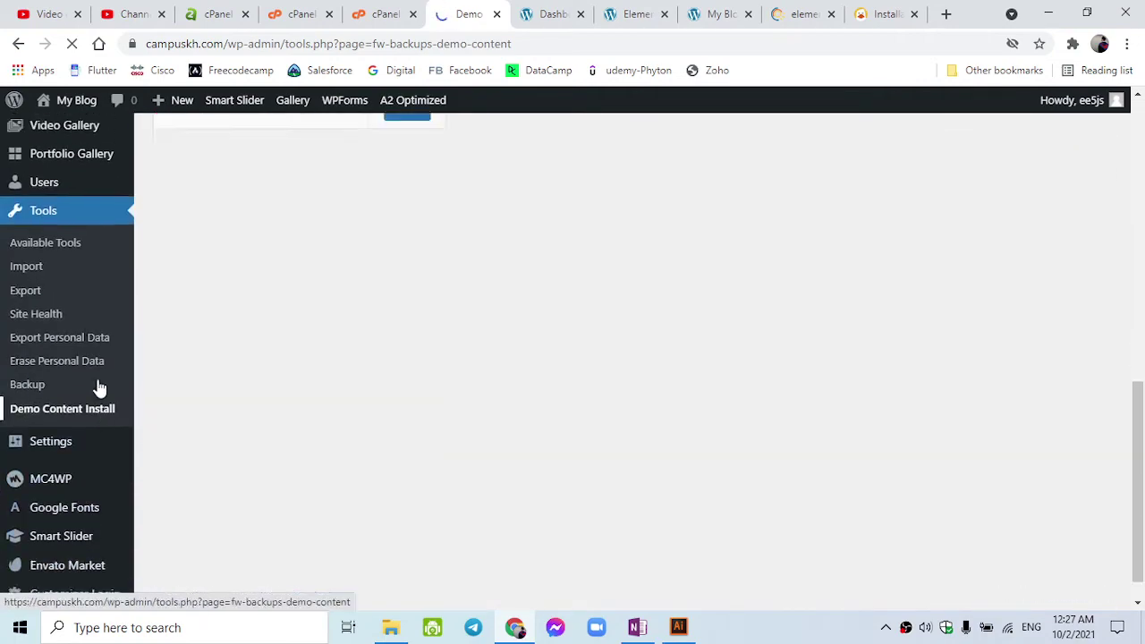
scroll(107, 367, "up", 7)
scroll(136, 405, "down", 5)
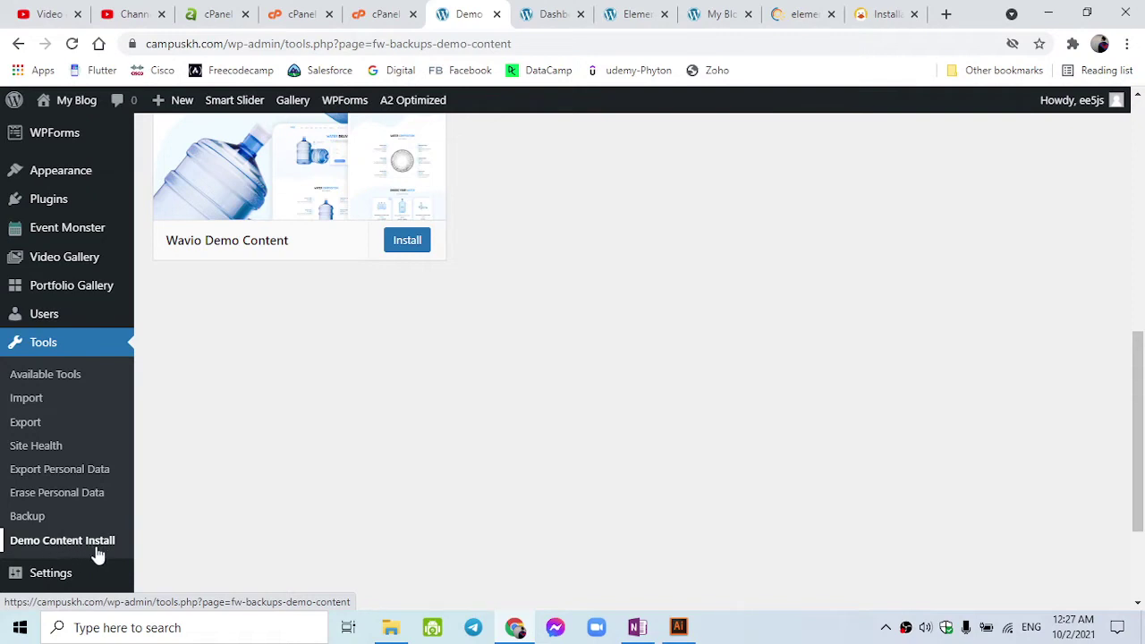
scroll(235, 518, "up", 3)
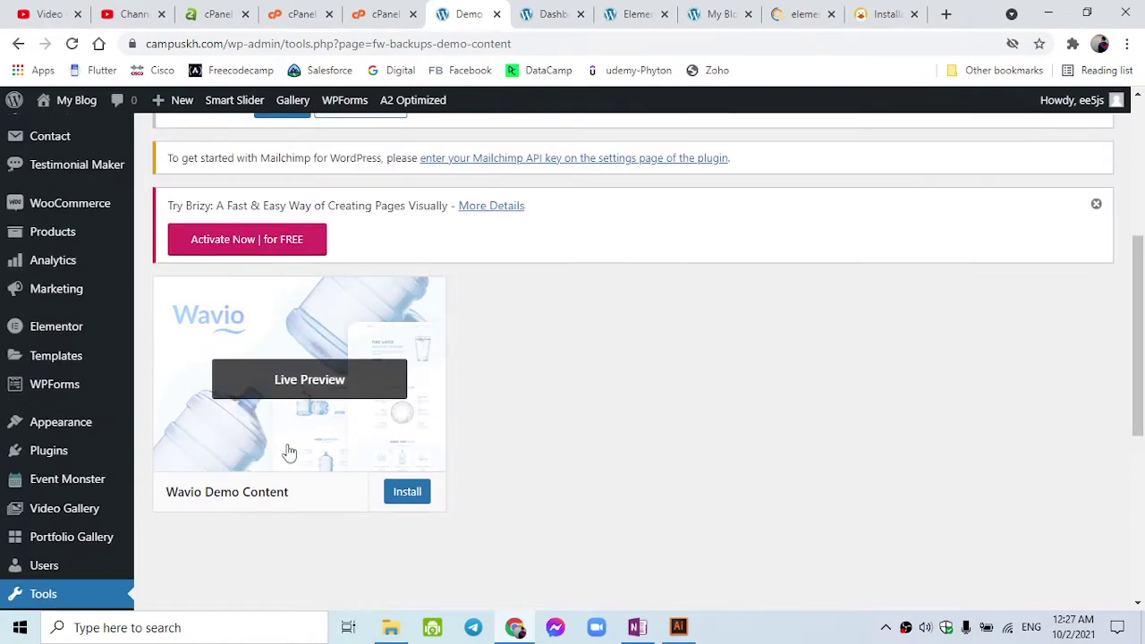
- Try to install the Wavio Demo Content, accepting the warning about replacing the site's current content
left_click(399, 497)
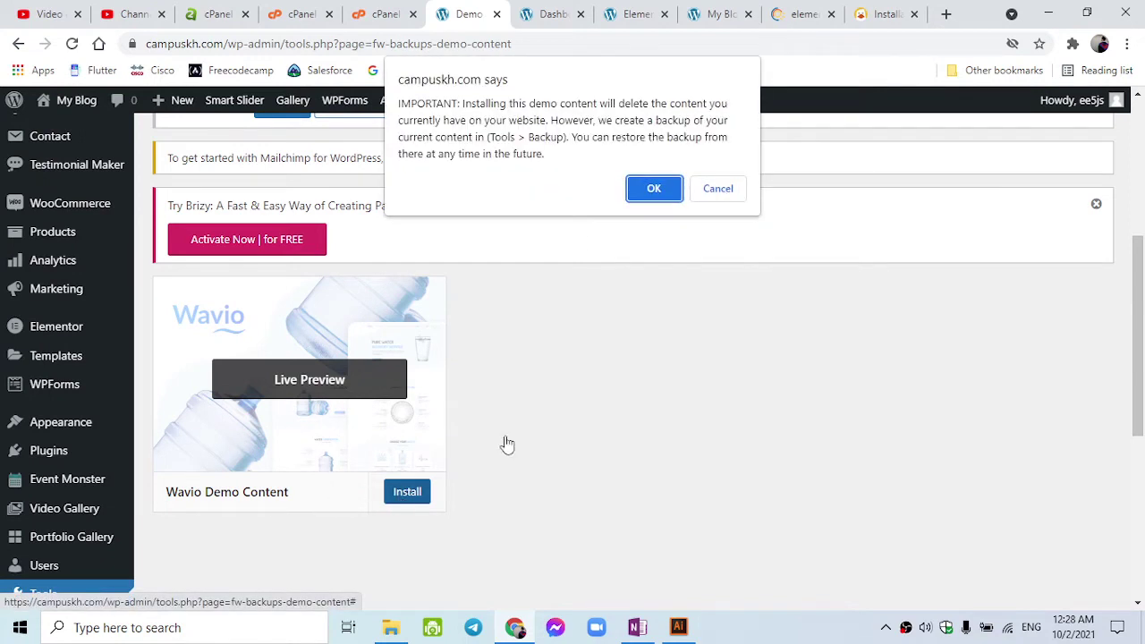
left_click(640, 193)
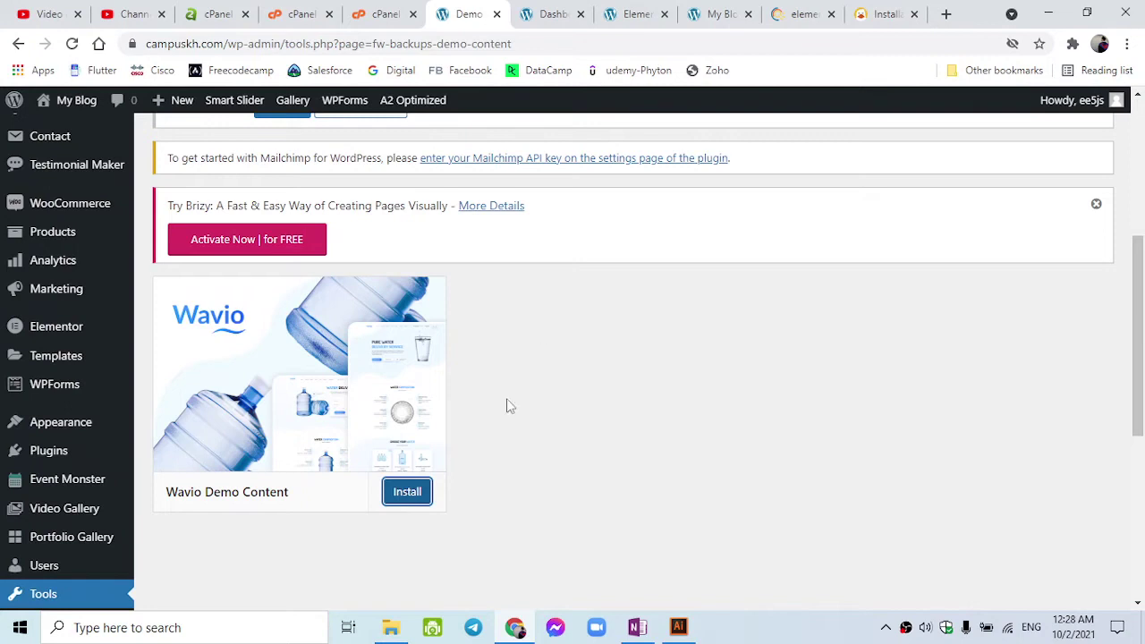
left_click(408, 499)
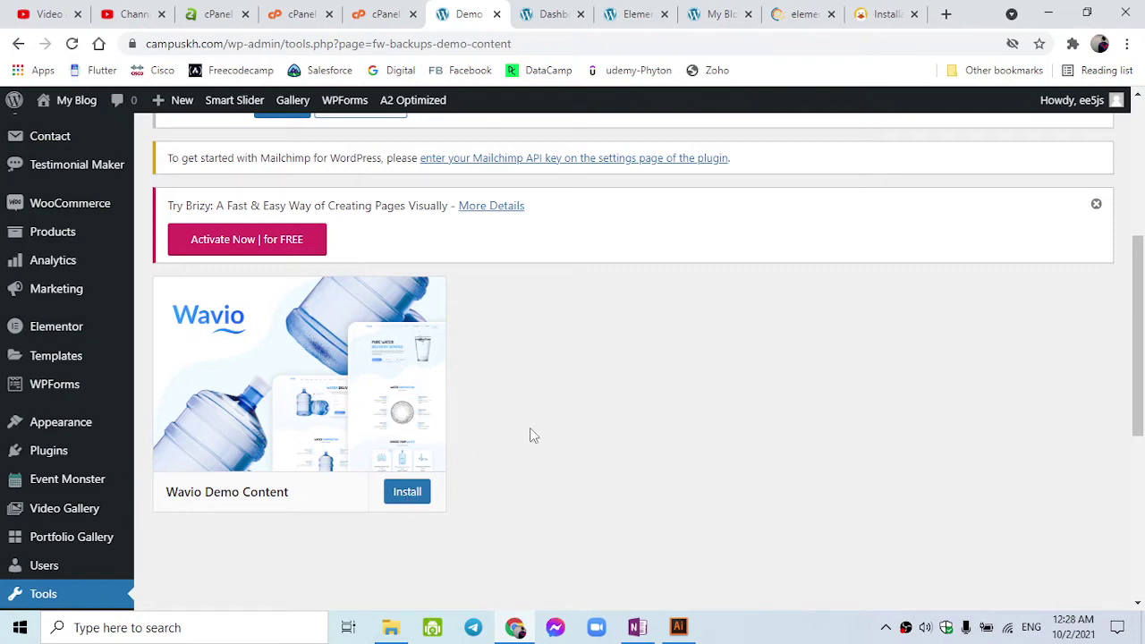
- Dismiss the Brizy and manual update notices and start the Wavio Demo Content installation again
left_click(1095, 205)
scroll(859, 224, "up", 3)
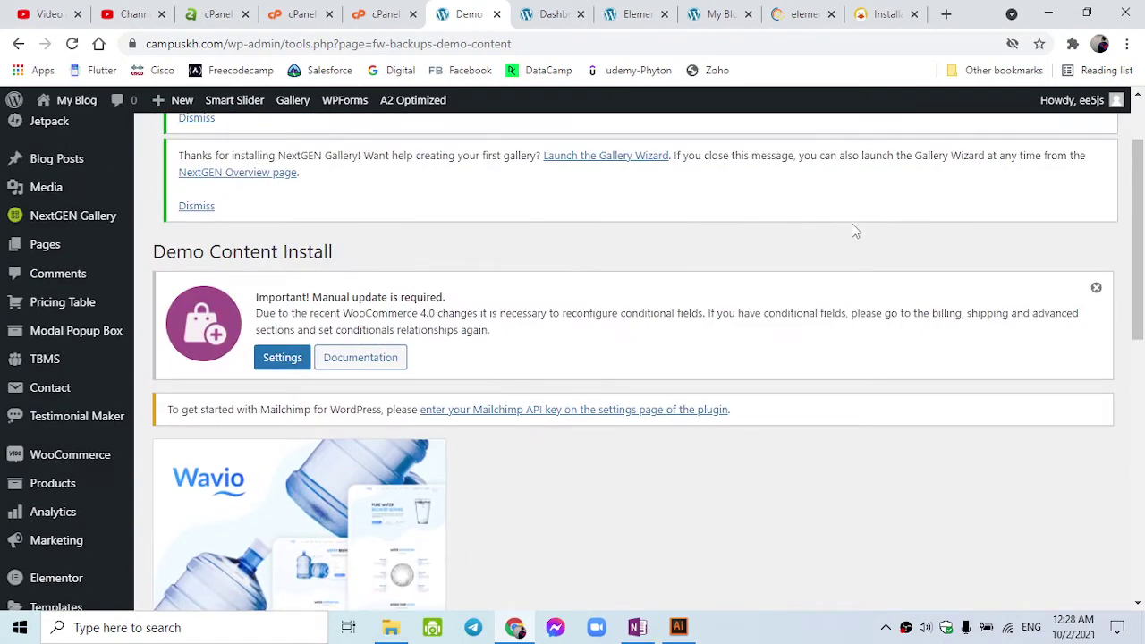
scroll(859, 224, "down", 1)
left_click(1095, 205)
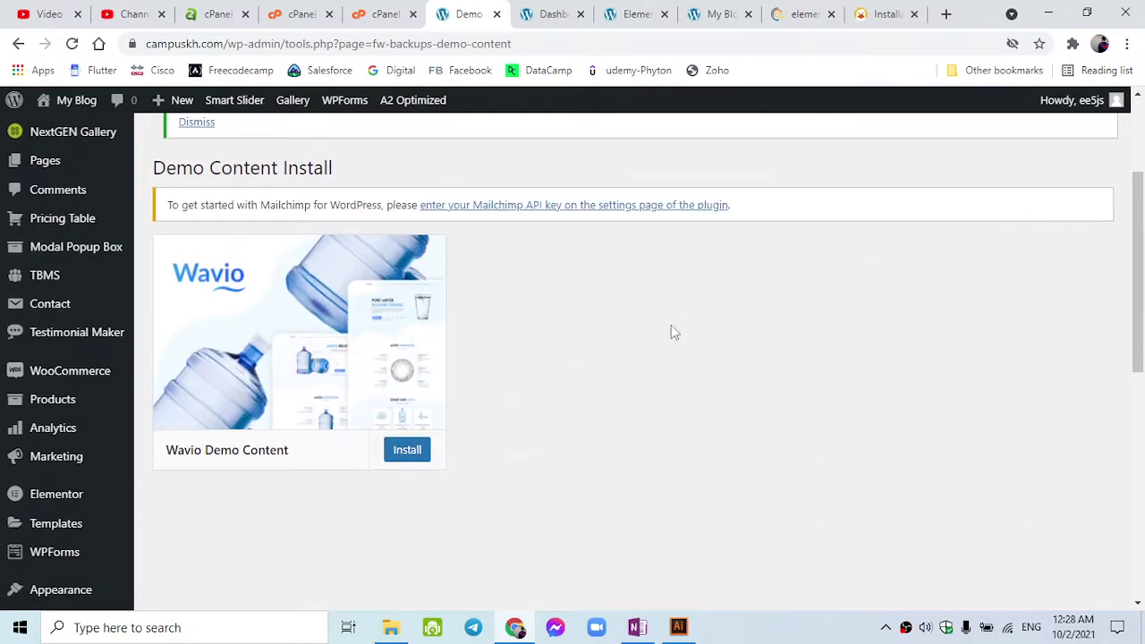
left_click(409, 449)
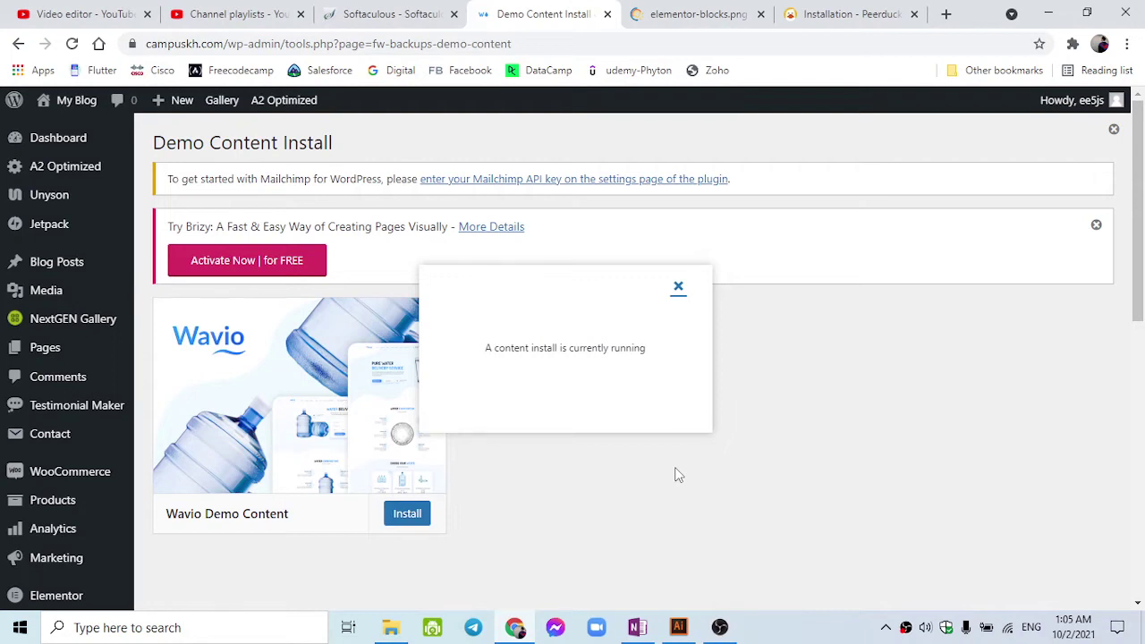
- Switch to the Wavio installation guide and read the server configuration limits under Technical Requirements
left_click(820, 14)
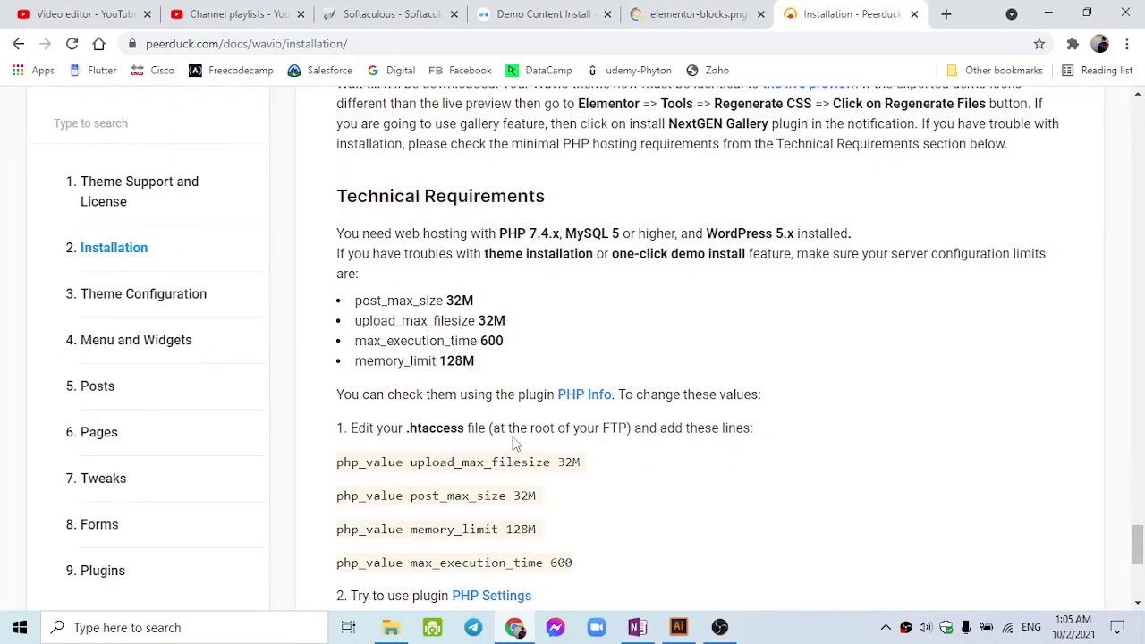
scroll(515, 442, "up", 2)
scroll(512, 441, "down", 2)
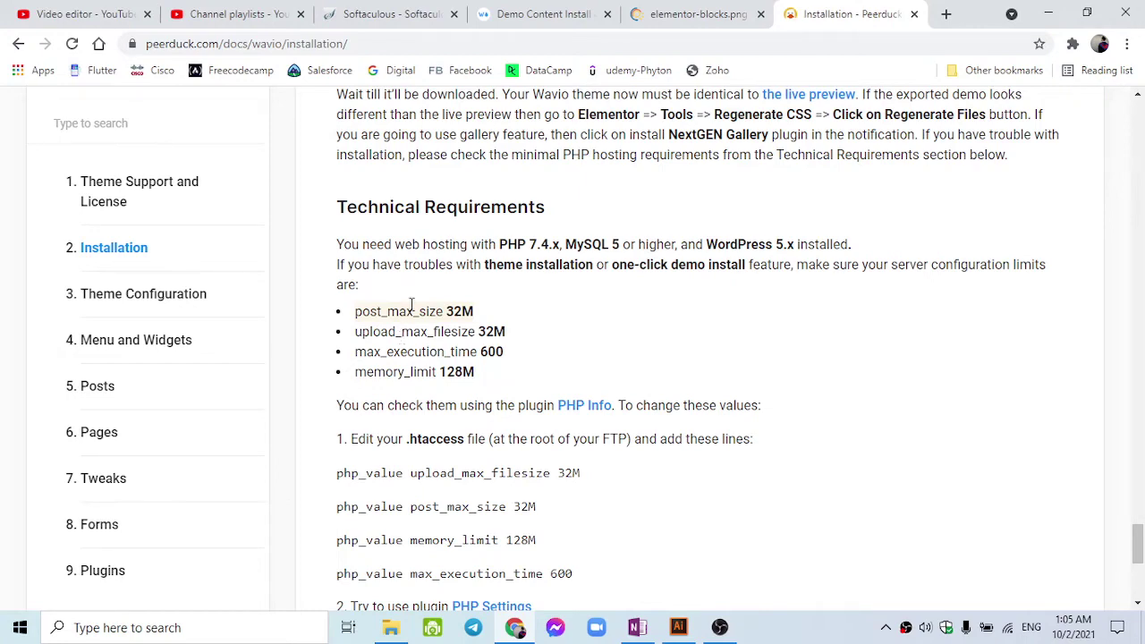
- Return to the Demo Content Install page, close the content install message, and look over the WordPress dashboard
left_click(537, 13)
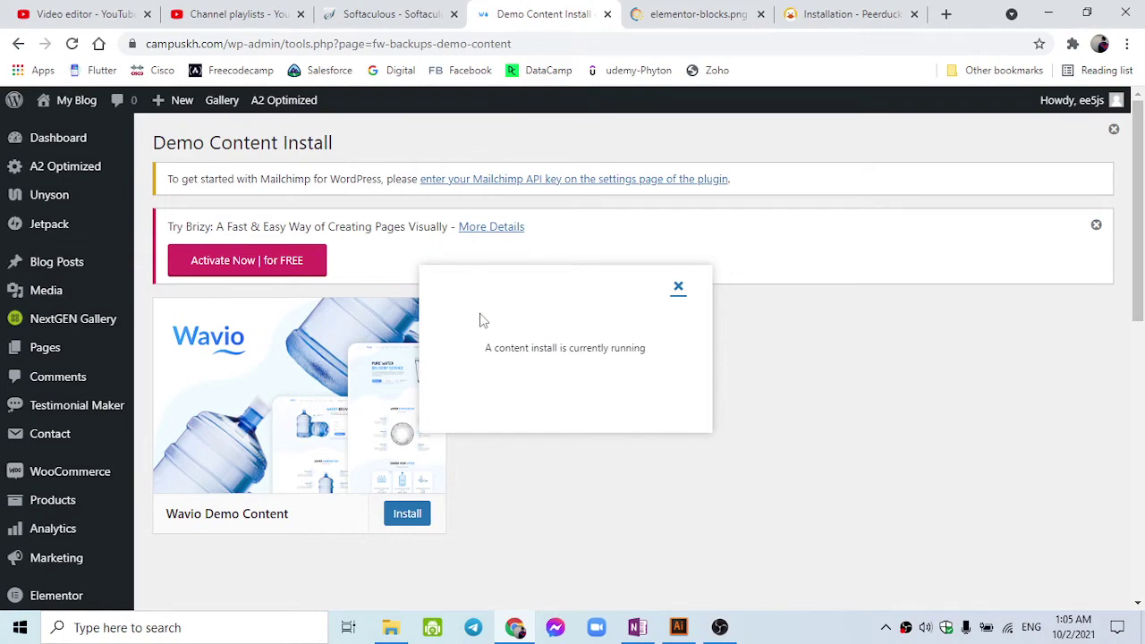
left_click(678, 287)
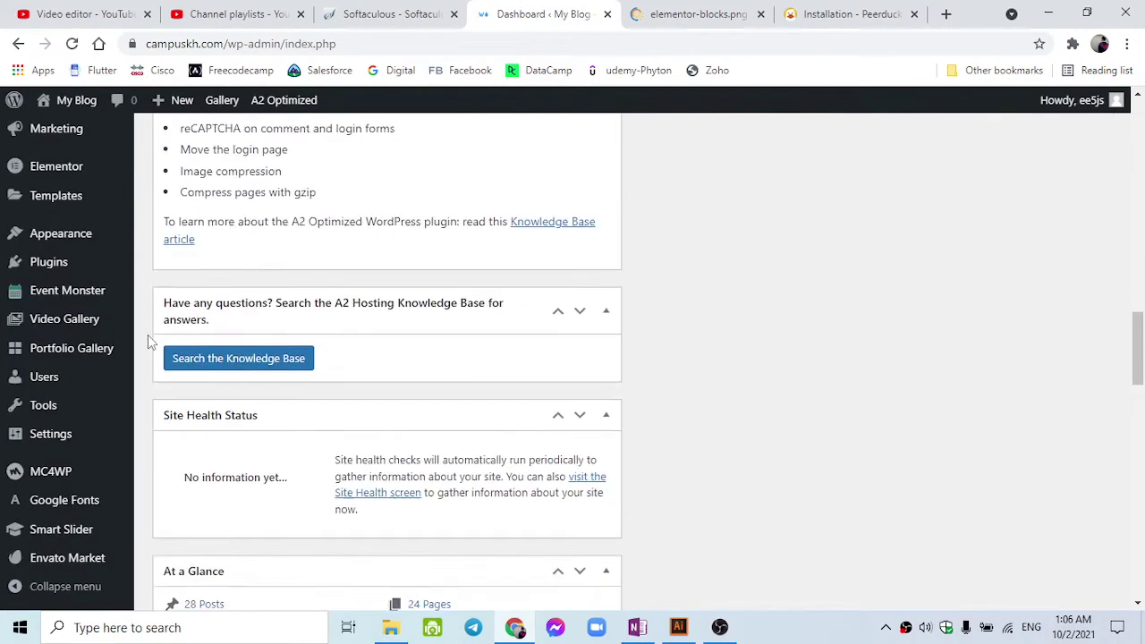
scroll(148, 335, "up", 10)
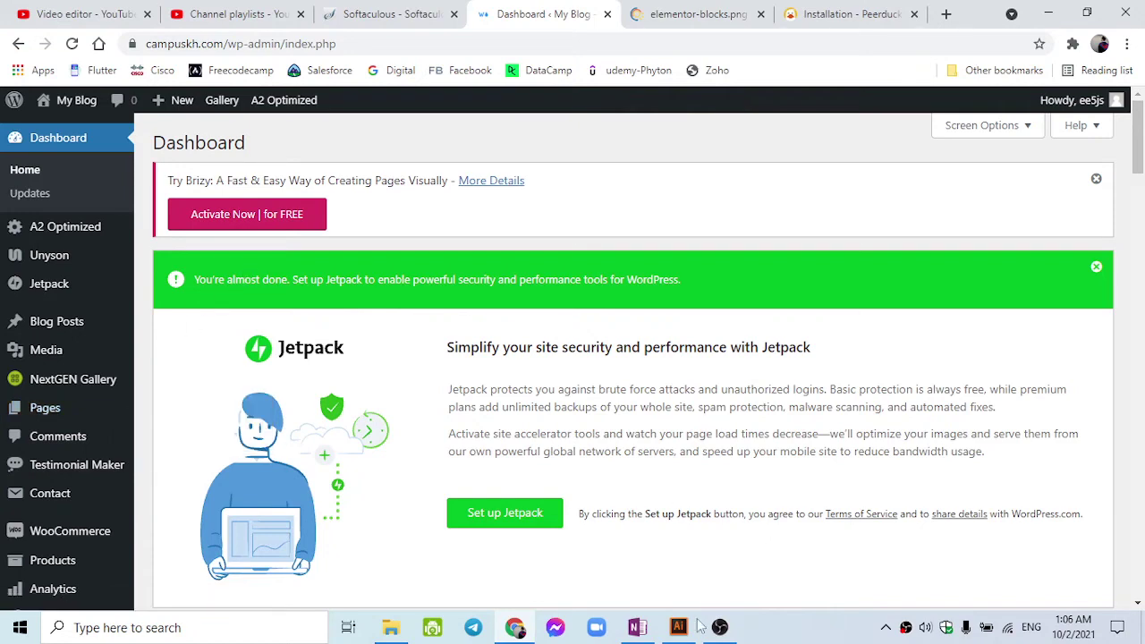
- Switch to OneNote, review the Customization topics on the Content page, and return to the WordPress dashboard in the browser
left_click(637, 626)
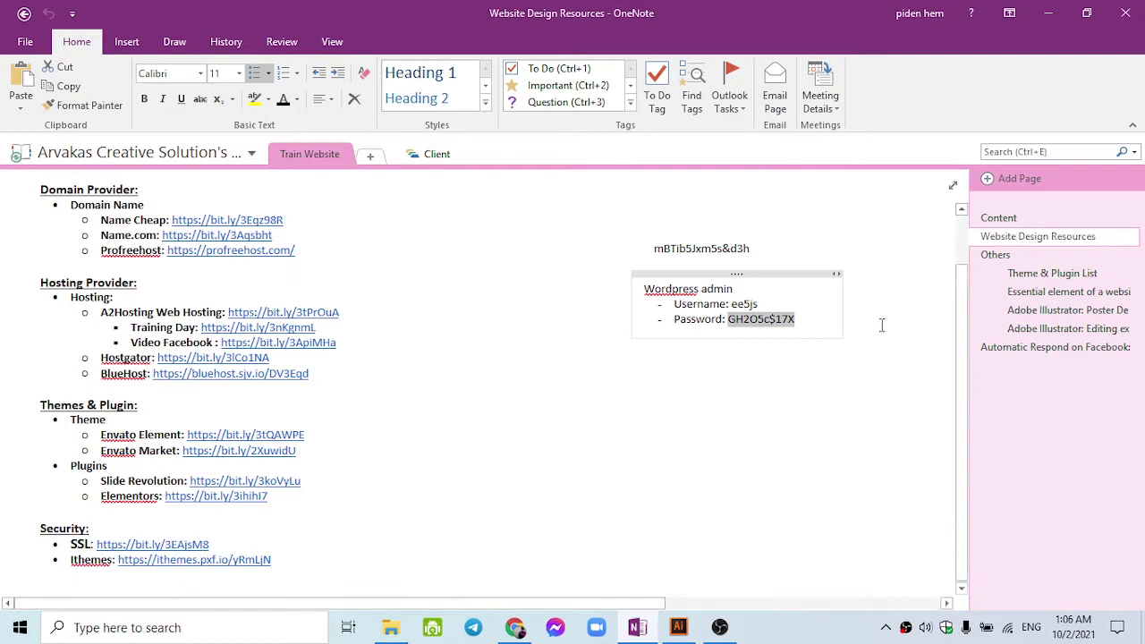
left_click(1015, 218)
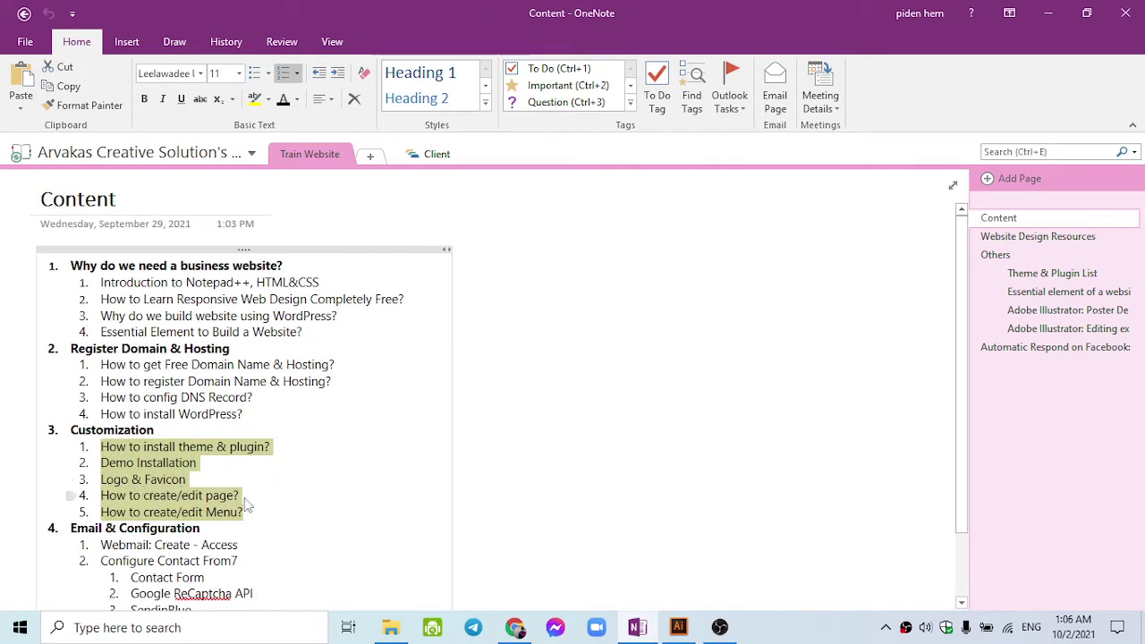
left_click(514, 627)
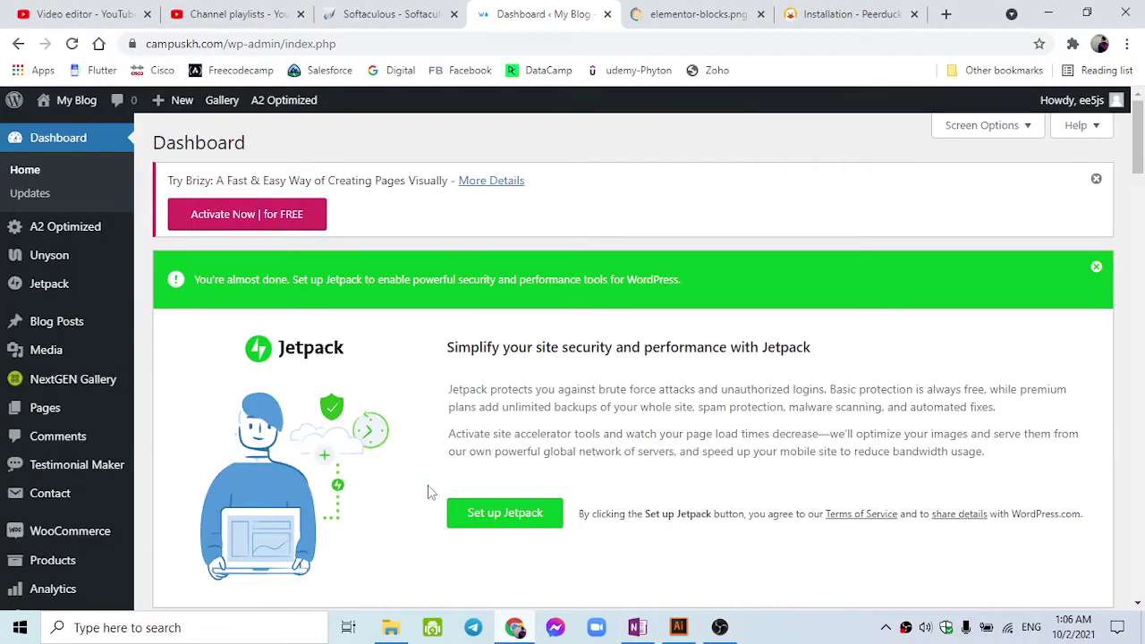
- Open the campuskh.com front end in a new browser tab and view its home page
mouse_move(120, 344)
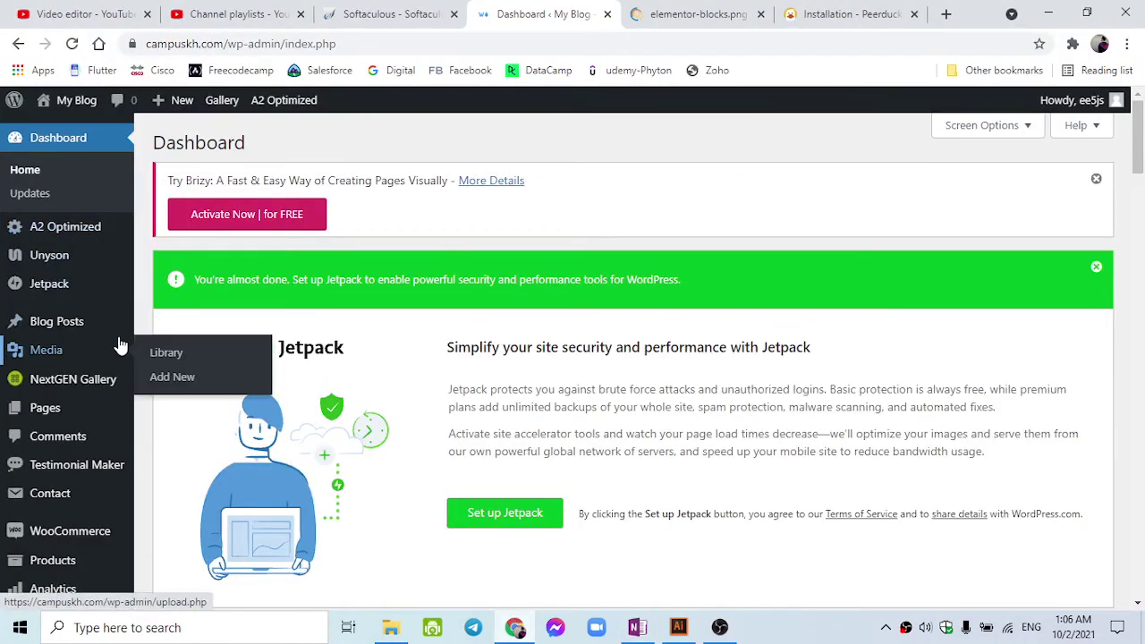
scroll(121, 344, "down", 3)
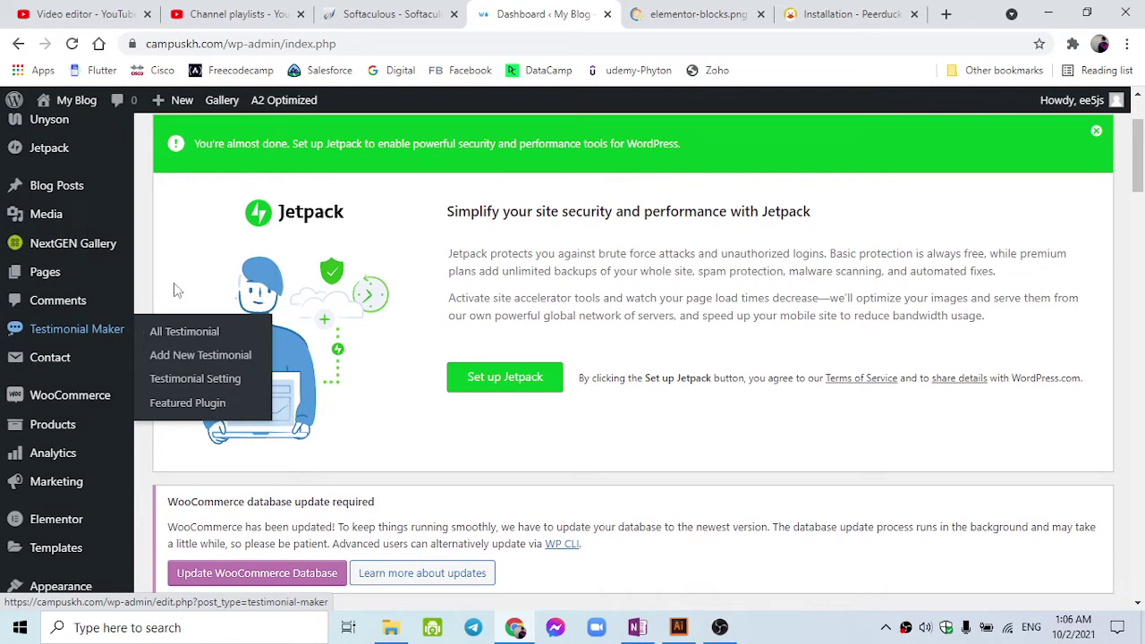
scroll(153, 195, "up", 3)
mouse_move(65, 101)
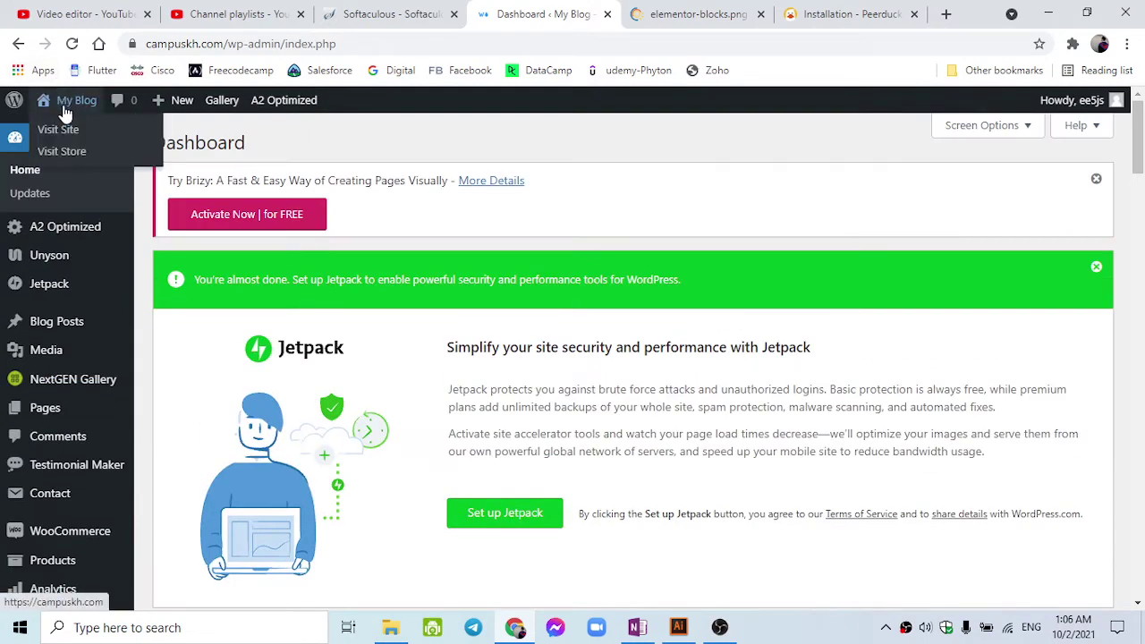
right_click(75, 132)
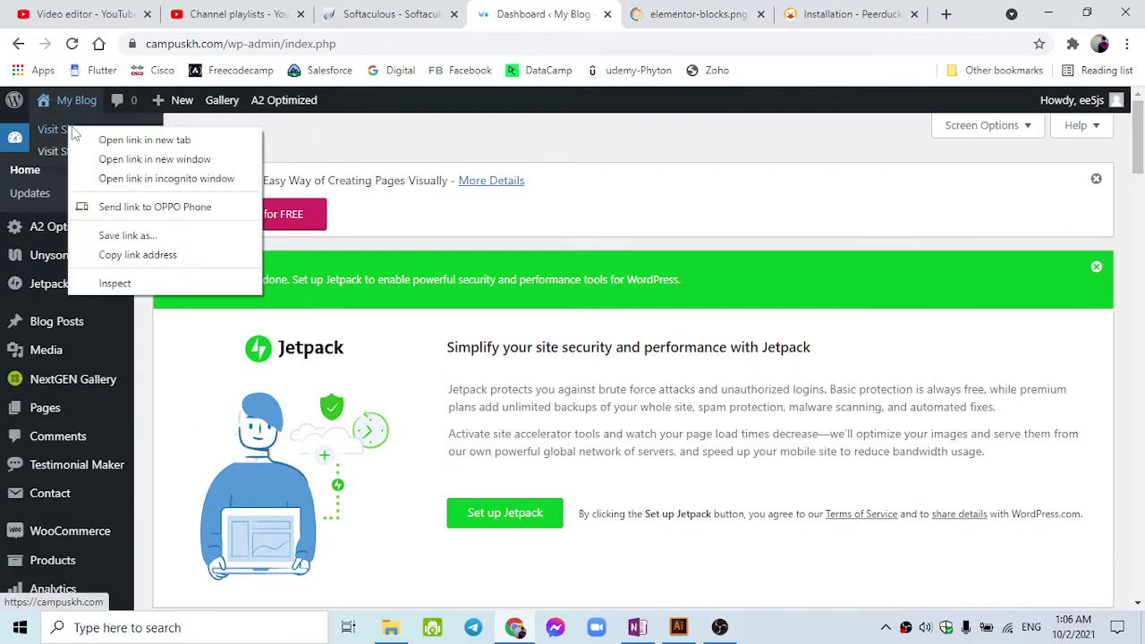
left_click(117, 140)
left_click(577, 7)
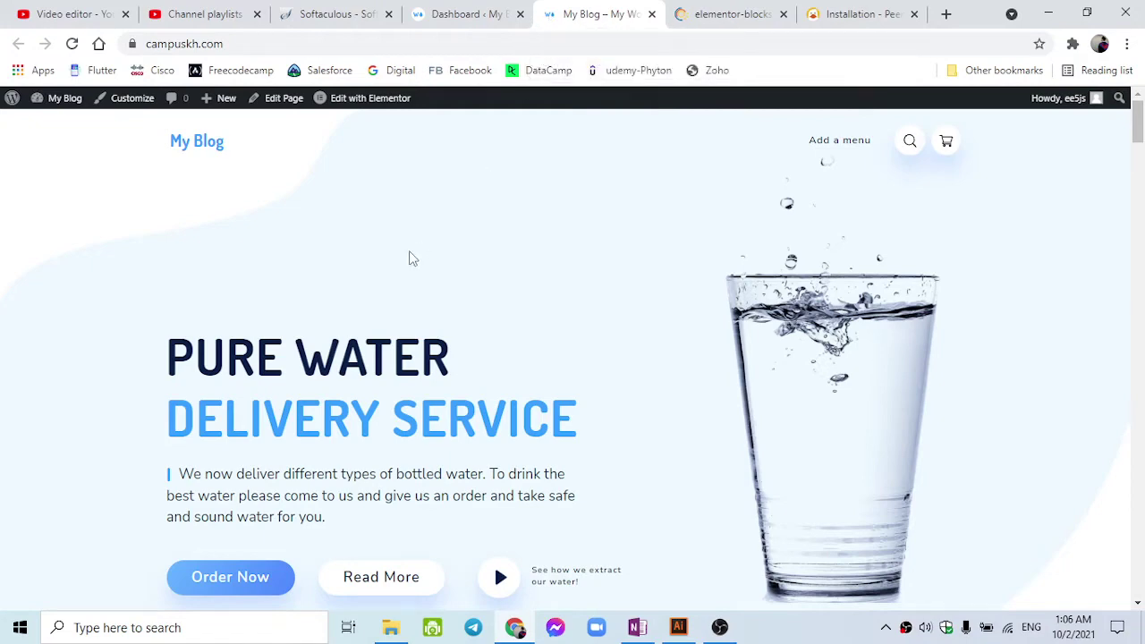
- Return to the campuskh.com WordPress dashboard and open the Site Identity settings in the theme customizer
left_click(345, 10)
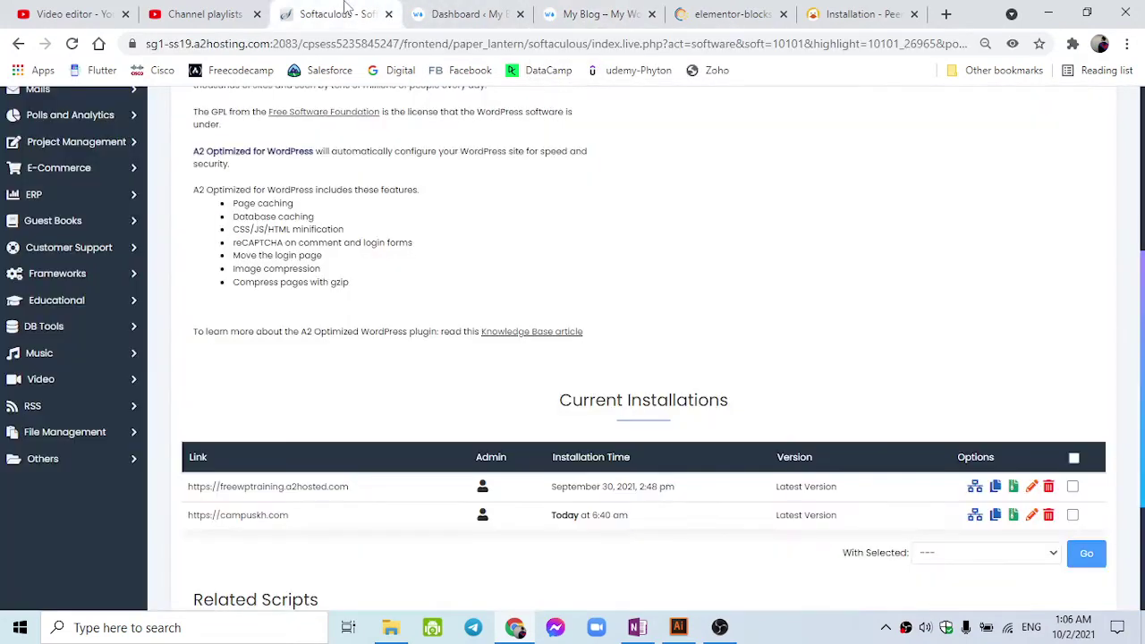
left_click(424, 16)
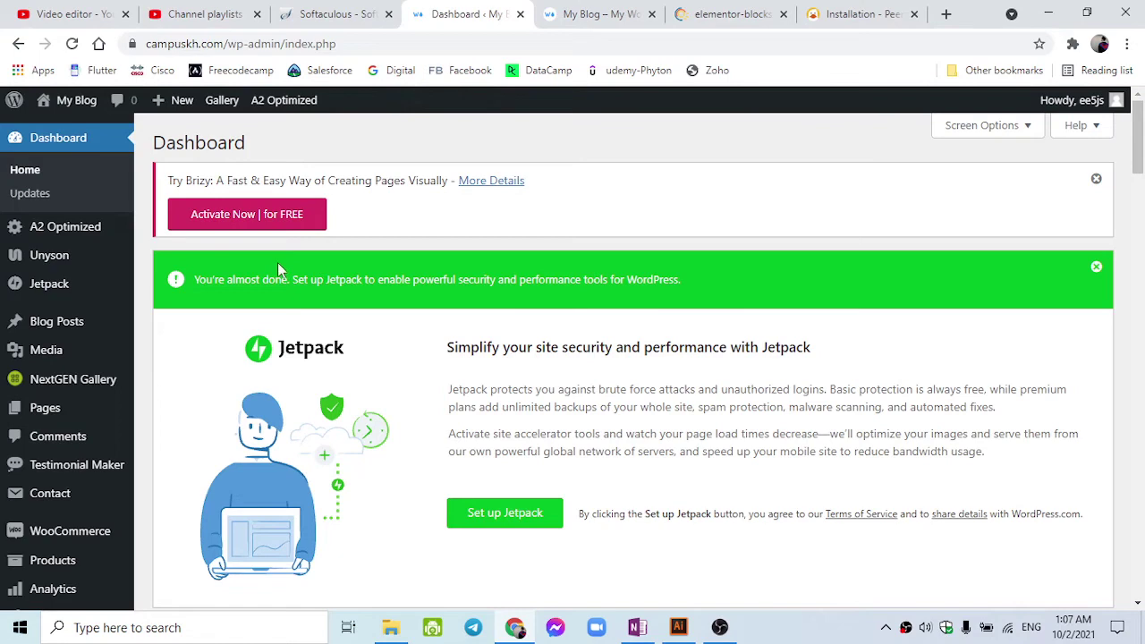
scroll(277, 269, "down", 1)
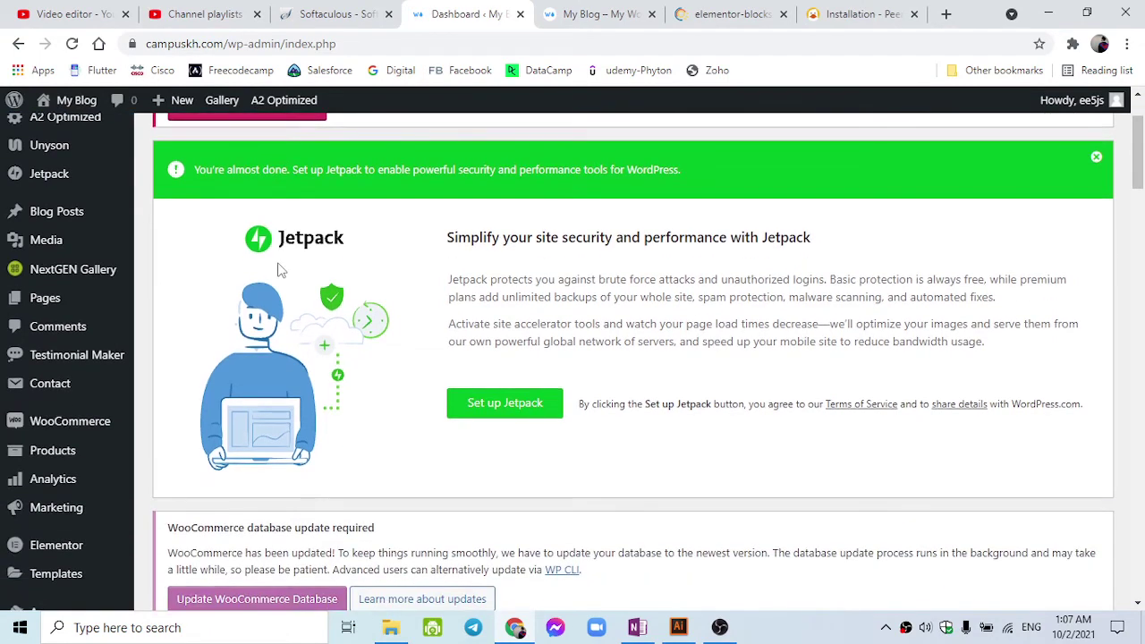
mouse_move(87, 442)
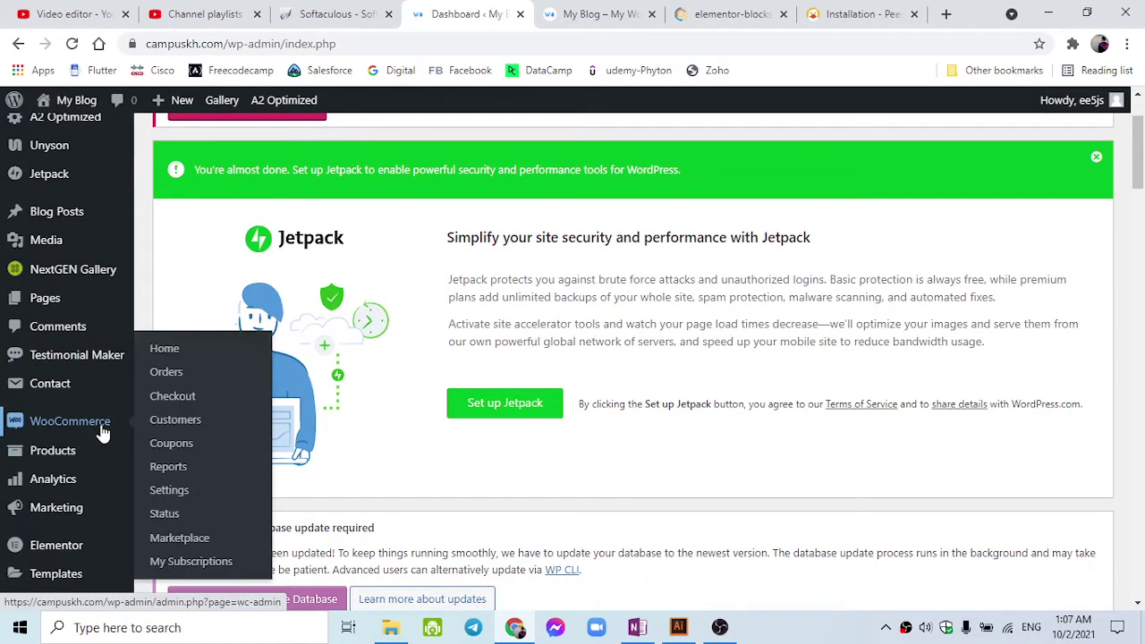
scroll(84, 364, "down", 1)
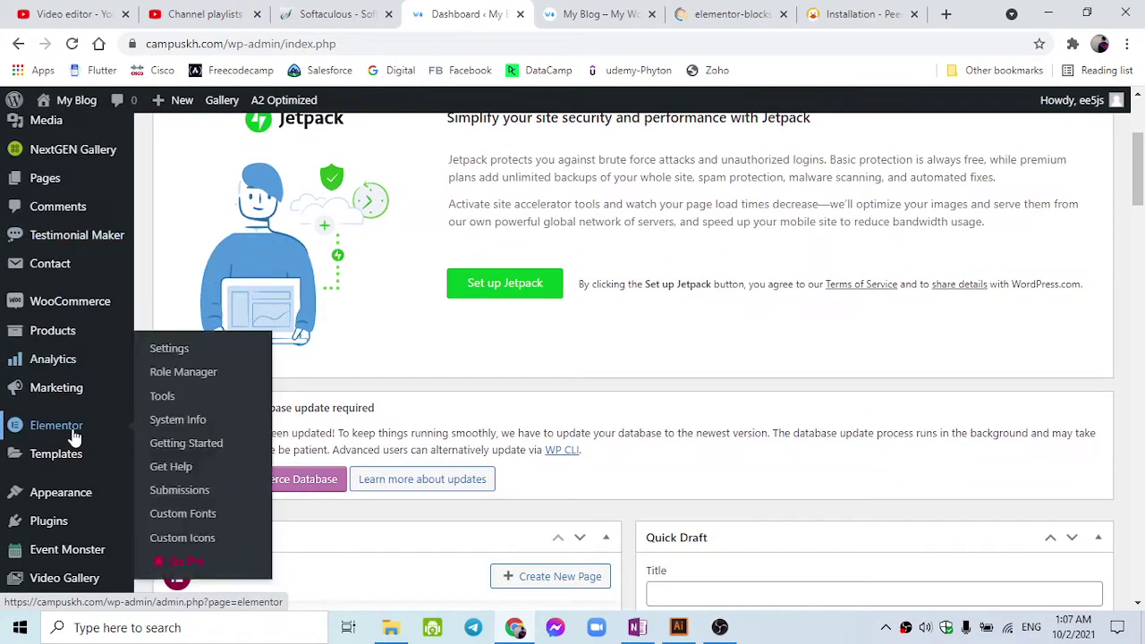
scroll(74, 435, "down", 2)
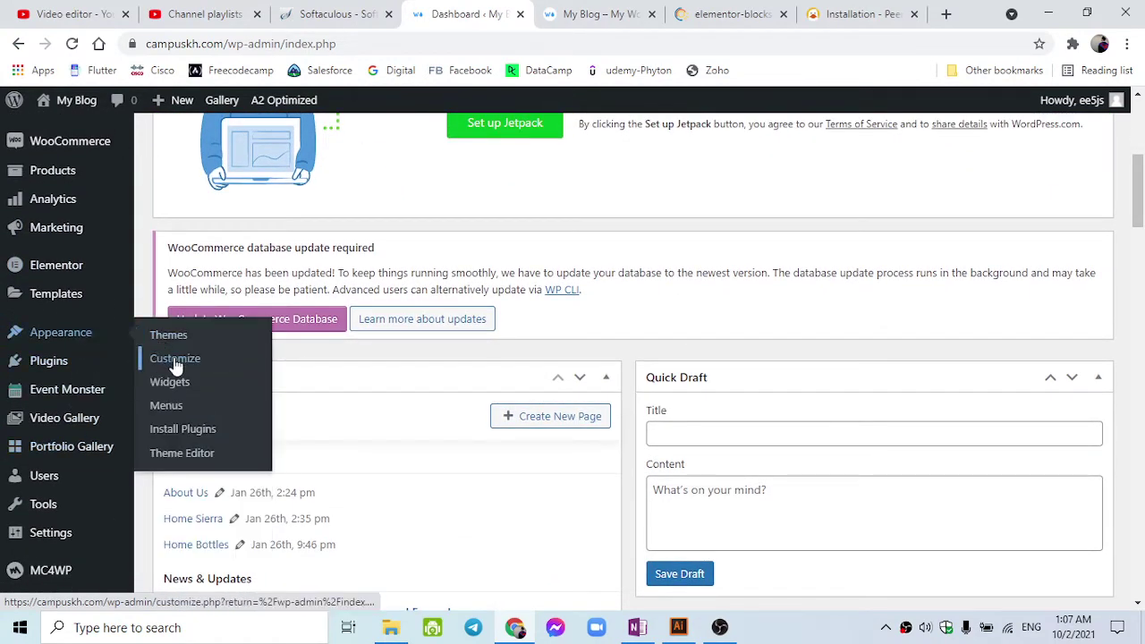
left_click(176, 362)
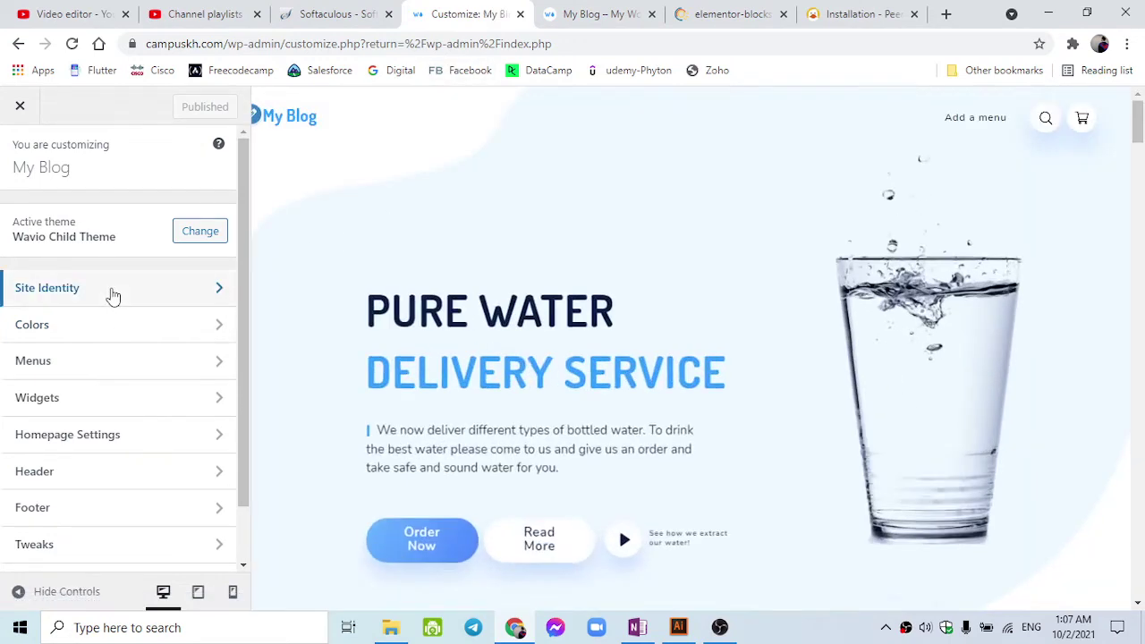
left_click(112, 296)
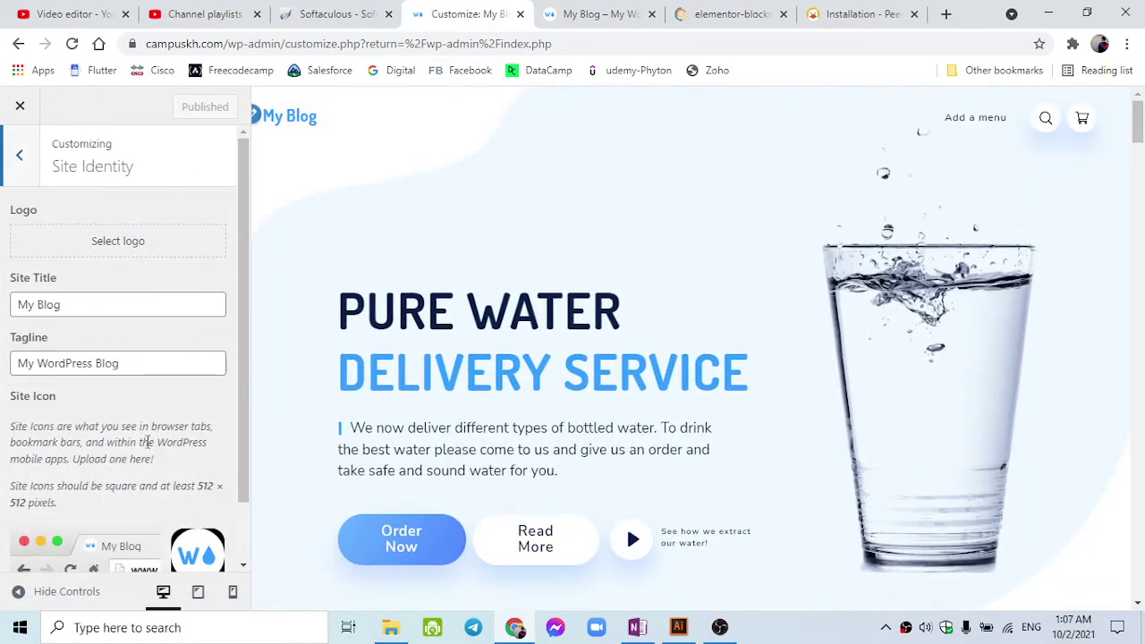
- Change the site title to "WaterO"
scroll(144, 452, "down", 1)
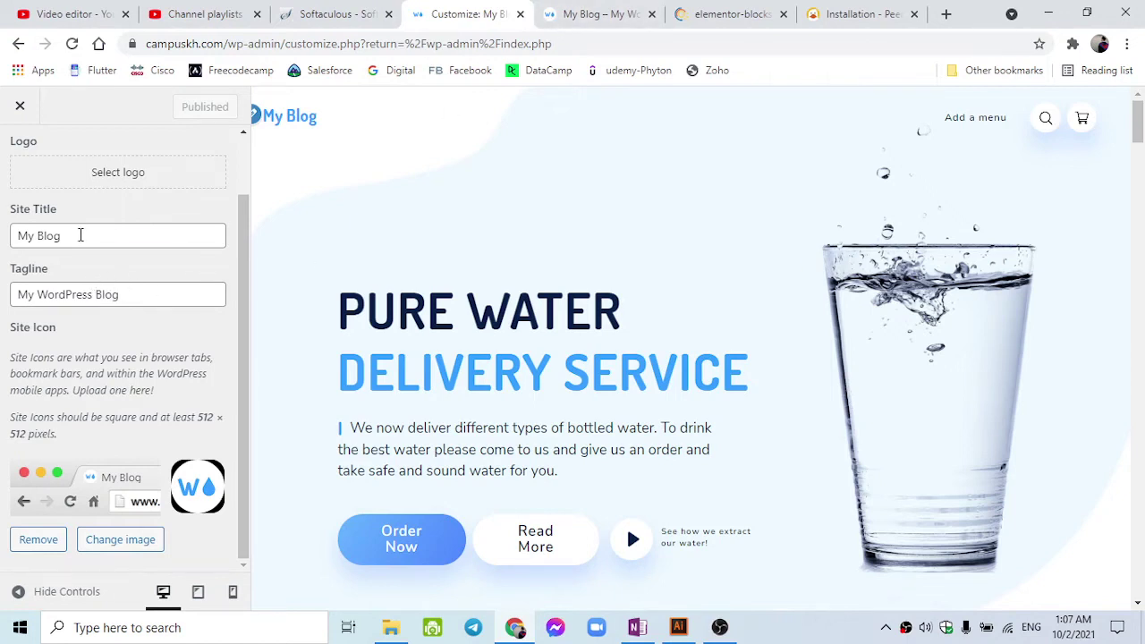
double_click(80, 235)
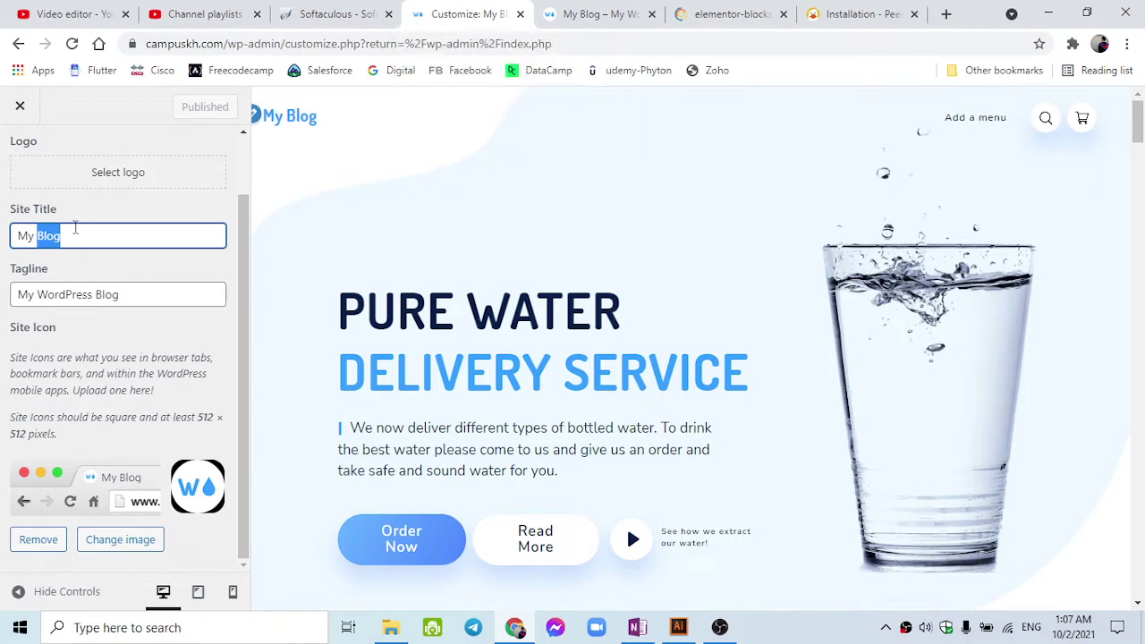
left_click(20, 234, "shift")
type("WaterO")
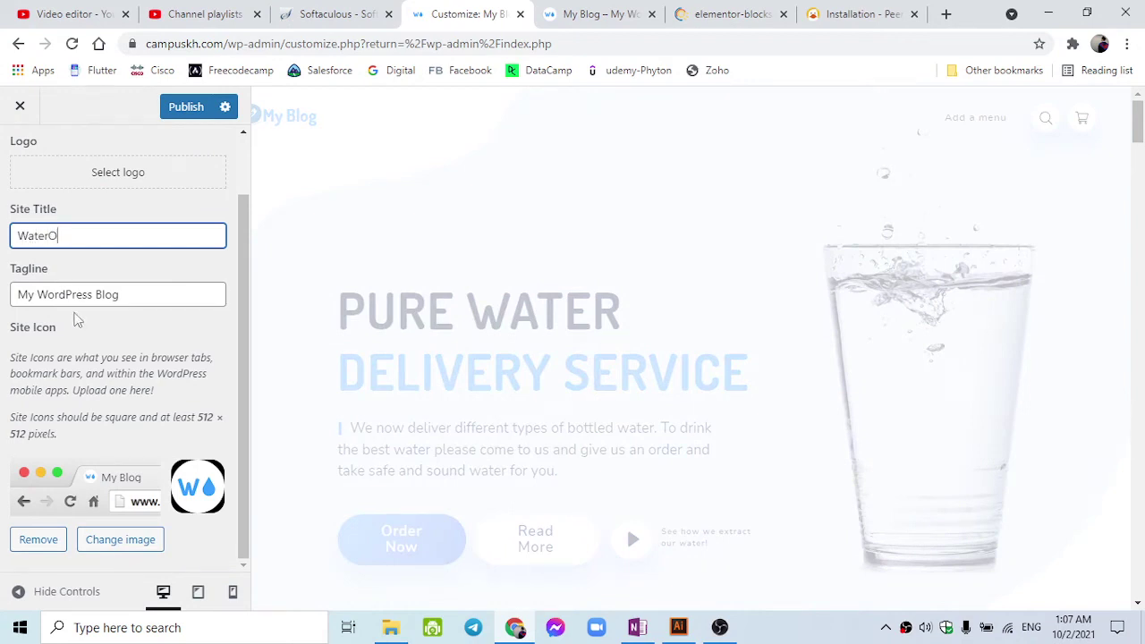
- Replace the site tagline with "#1 Mineral Water in Cambodia"
triple_click(69, 301)
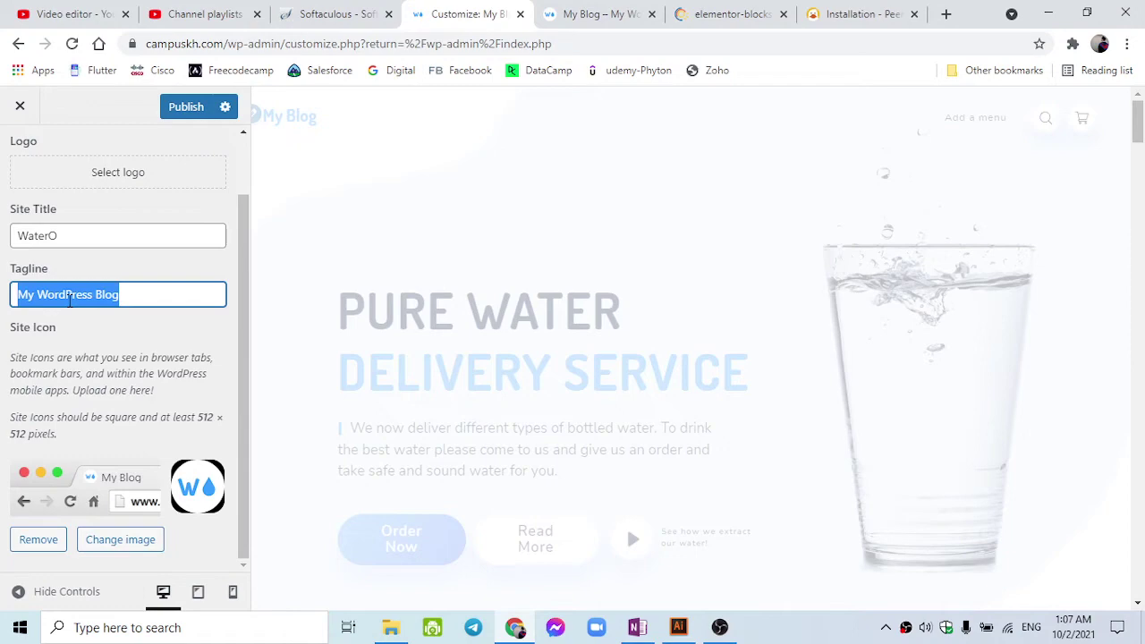
type("Pre")
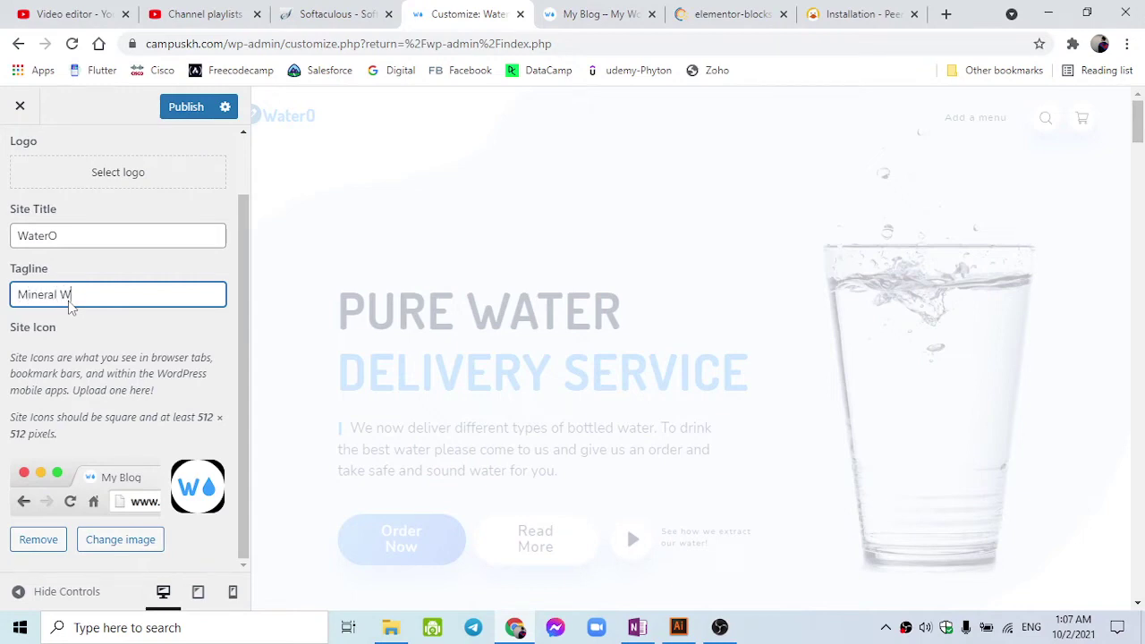
type("ter")
type("#1 ")
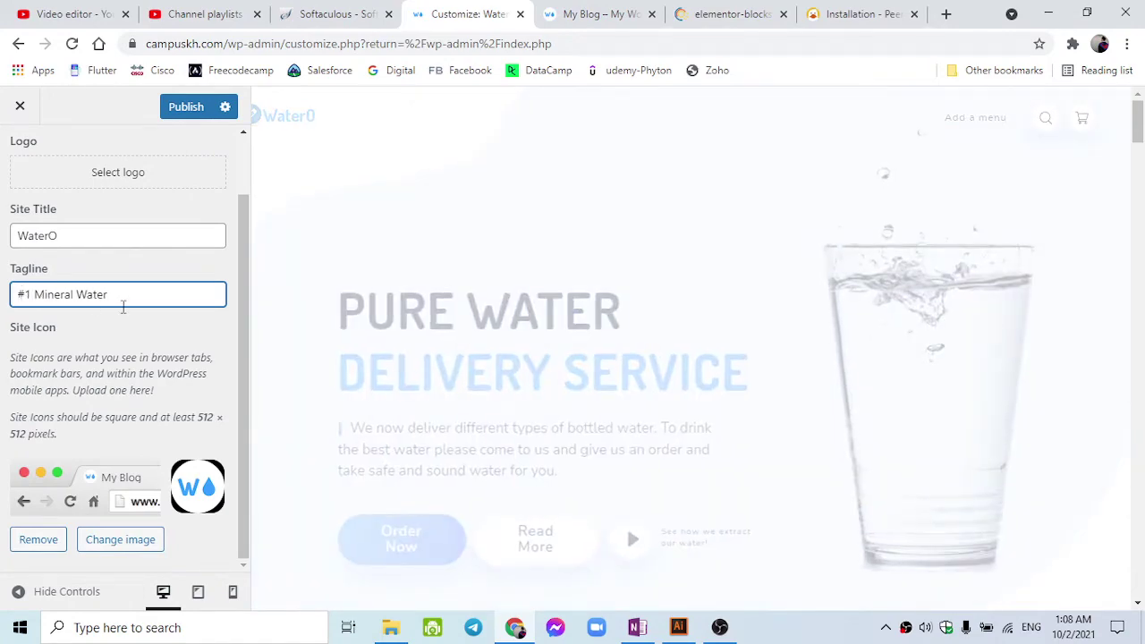
type(" in Cambodia")
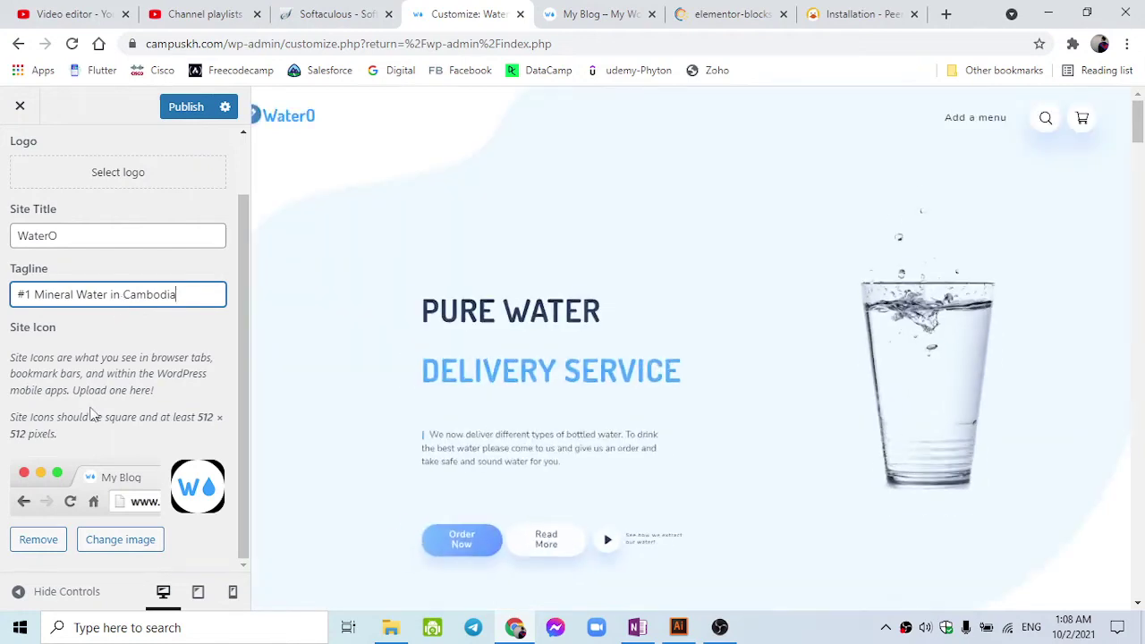
- Search Google for "water logo" in a new browser tab and preview the GreenWater and Dribbble wave logo images
scroll(121, 210, "up", 2)
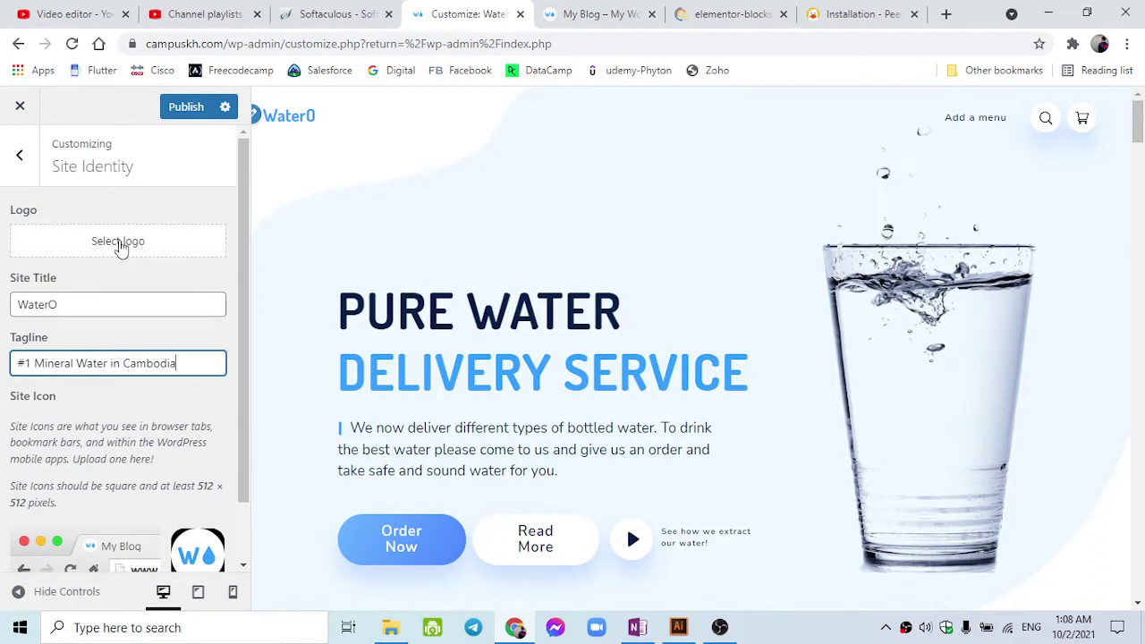
left_click(944, 14)
type("wa")
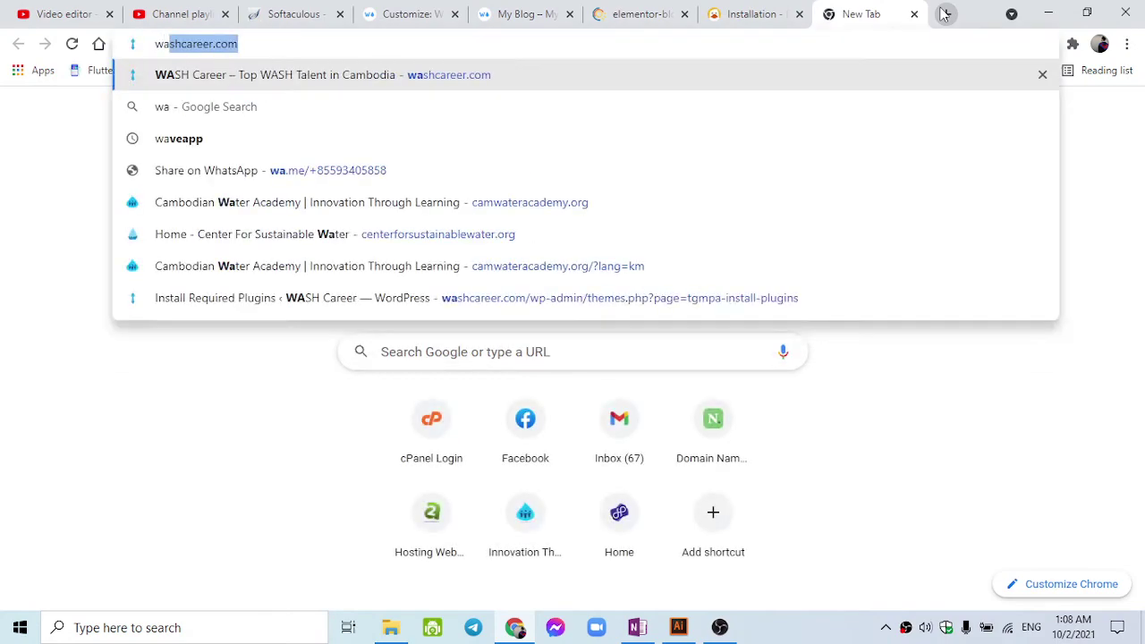
type("ter")
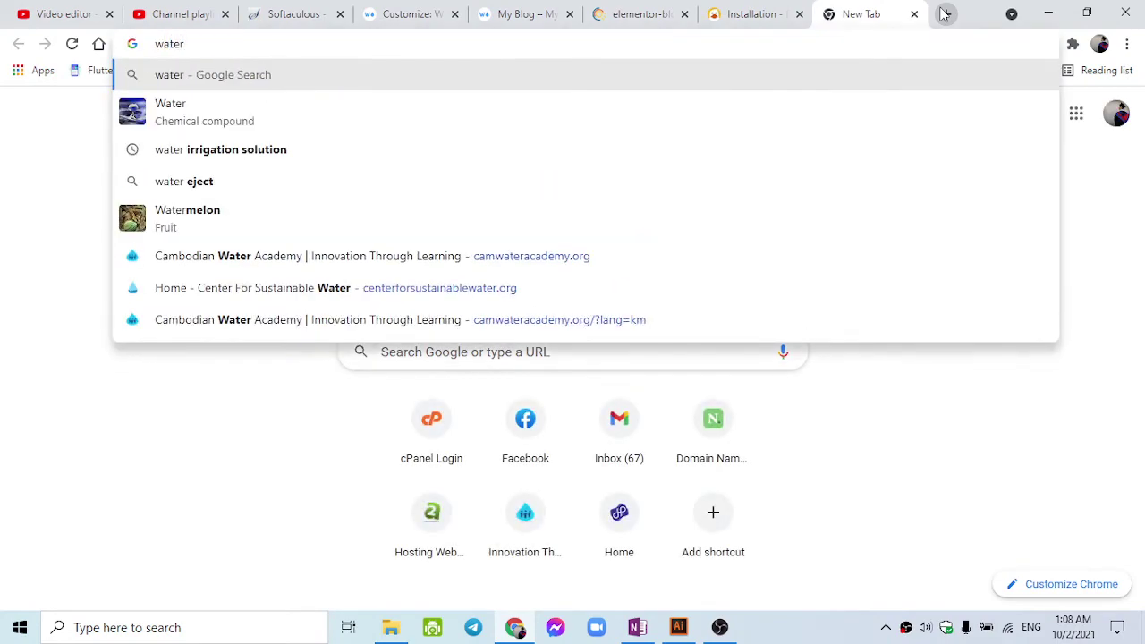
type(" logo")
key("Return")
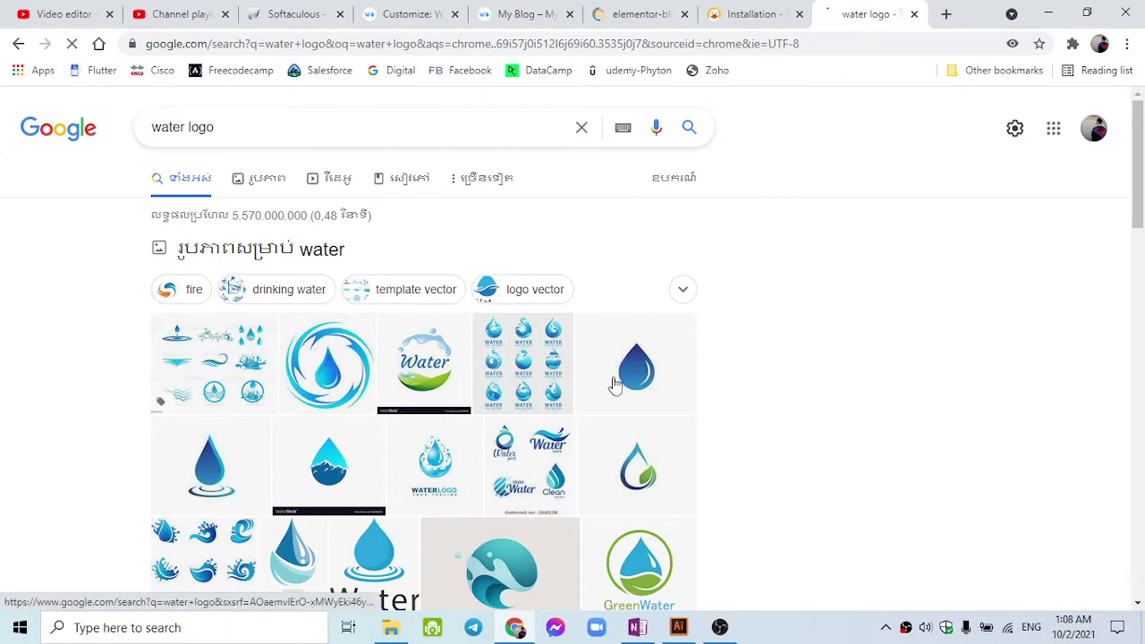
scroll(615, 384, "down", 3)
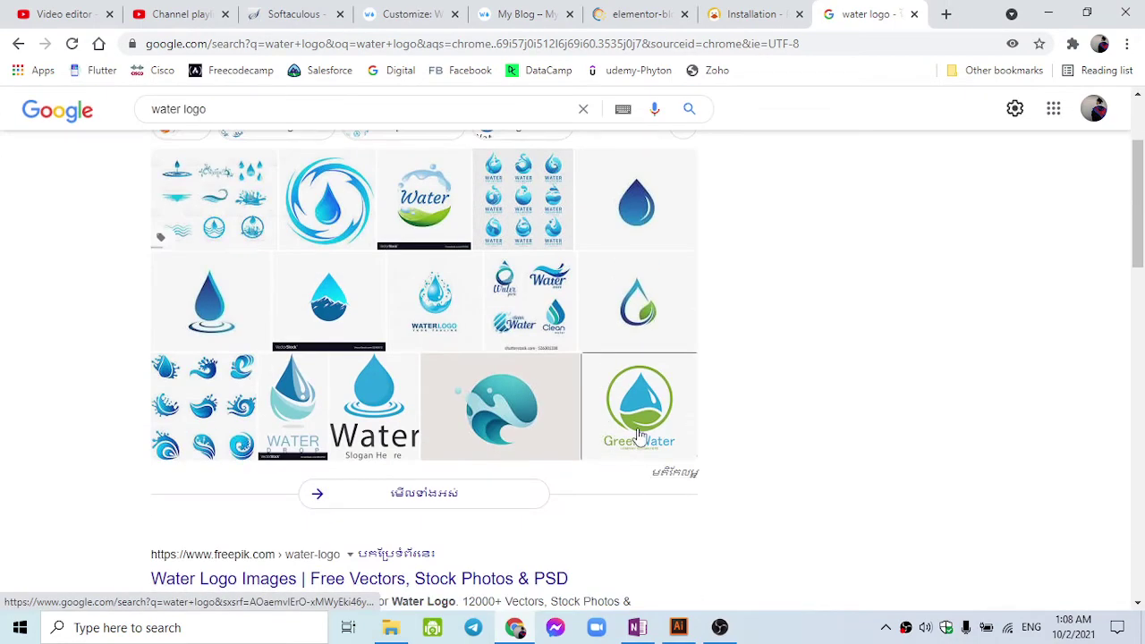
left_click(639, 434)
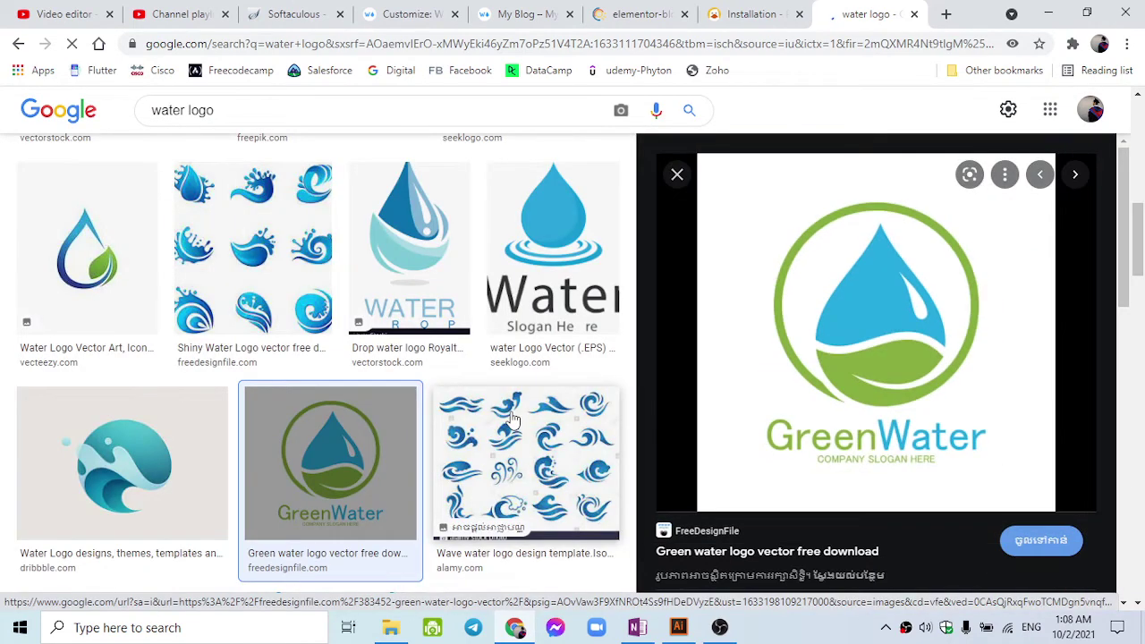
left_click(202, 448)
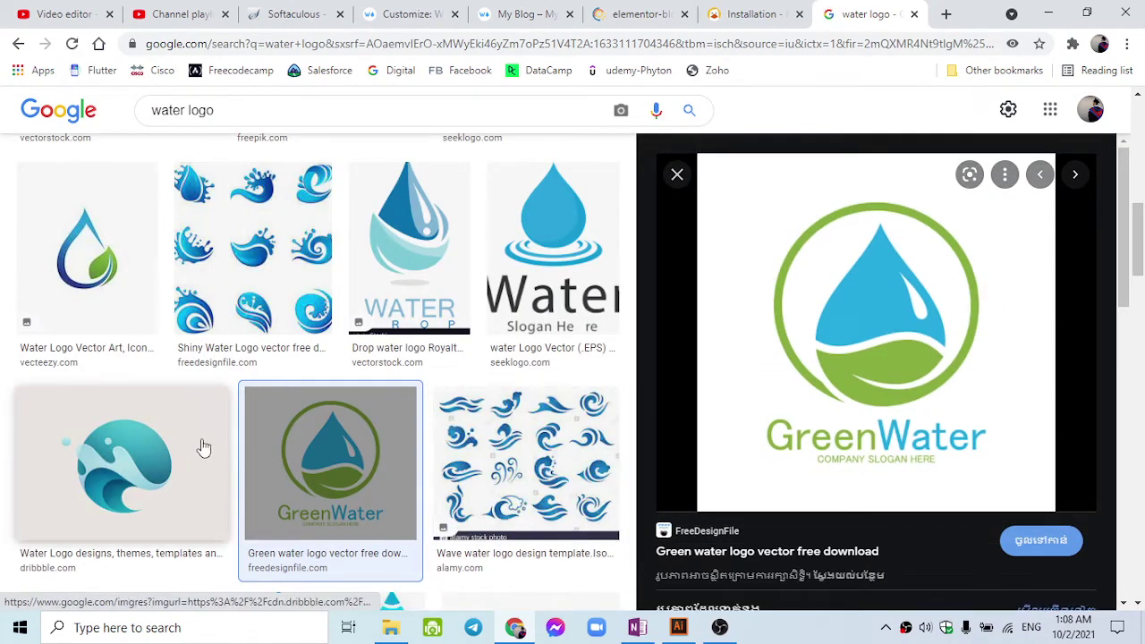
scroll(733, 434, "down", 2)
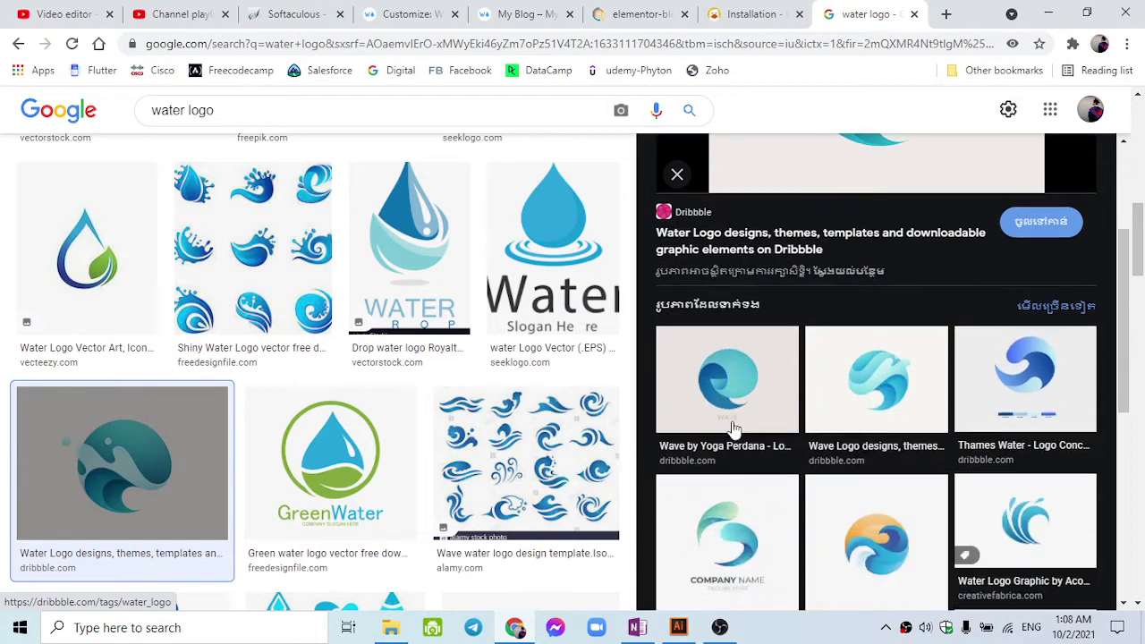
- Refine the image search to "water logo png" and preview the seeklogo water drop logo with the Water wordmark
left_click(453, 108)
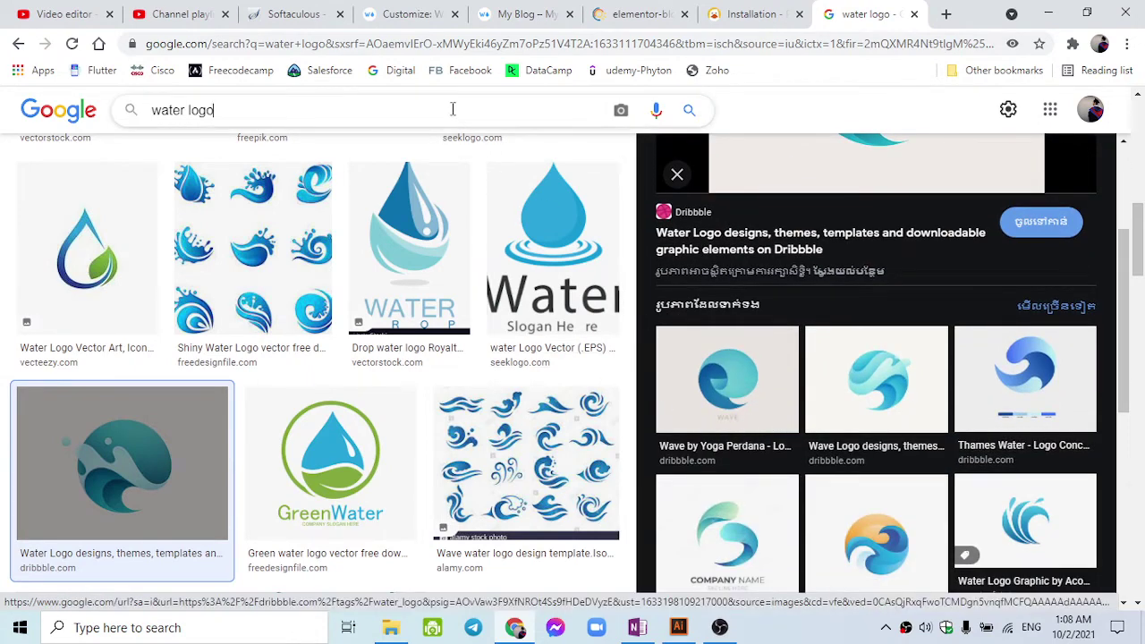
type("png")
key("Return")
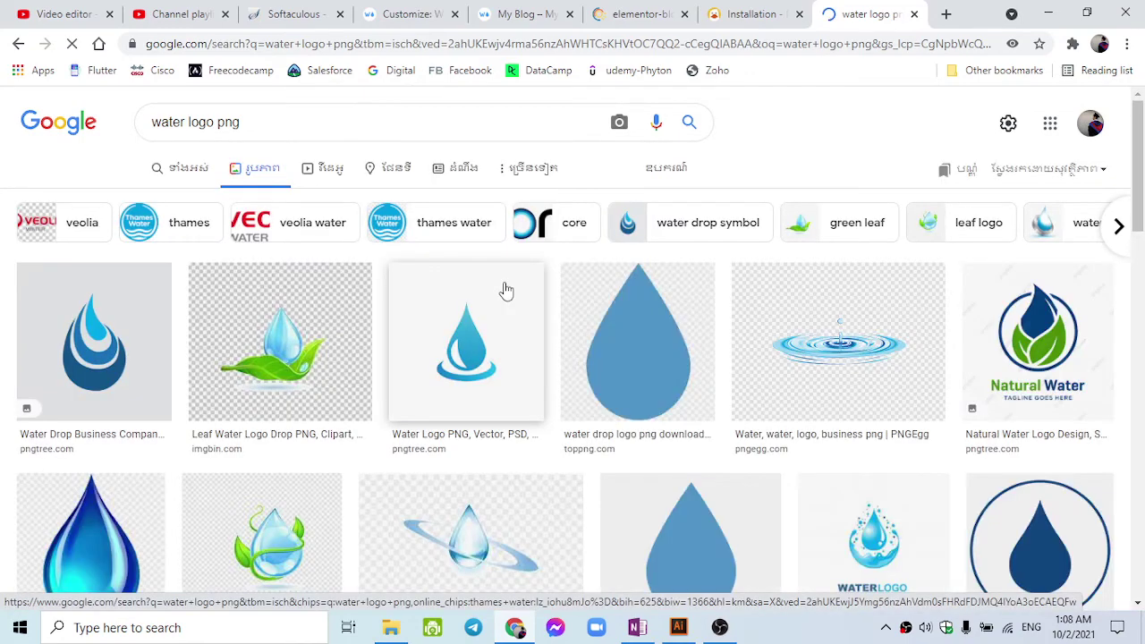
scroll(507, 291, "down", 2)
left_click(80, 577)
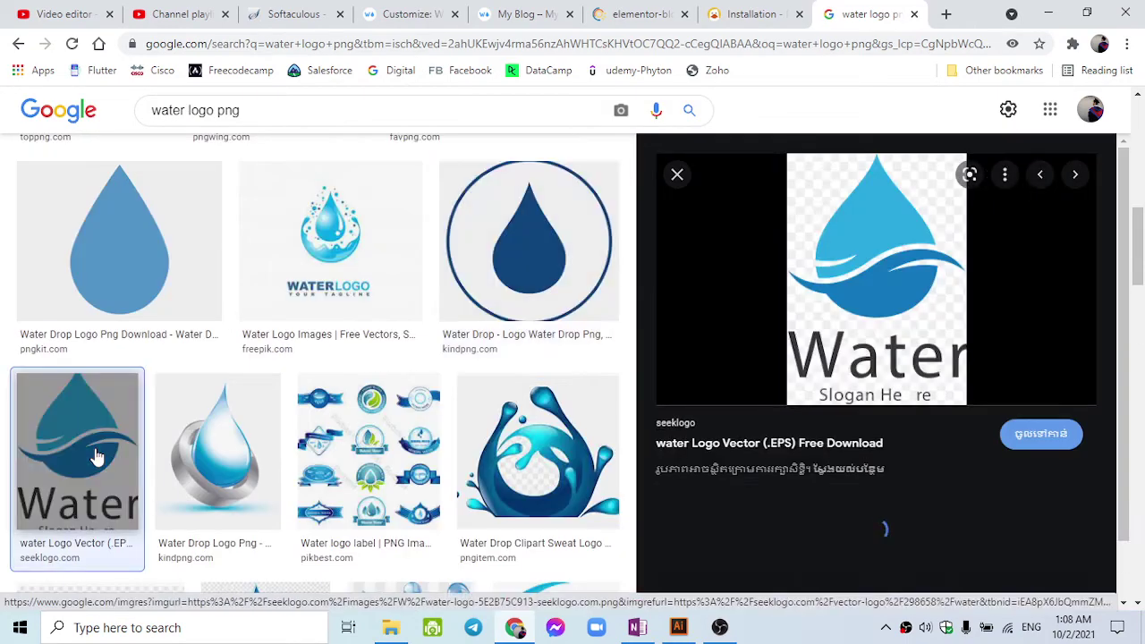
- Save the previewed water logo to the Downloads folder as water-logo-5E2B75C913-seeklogo.com.png
right_click(896, 257)
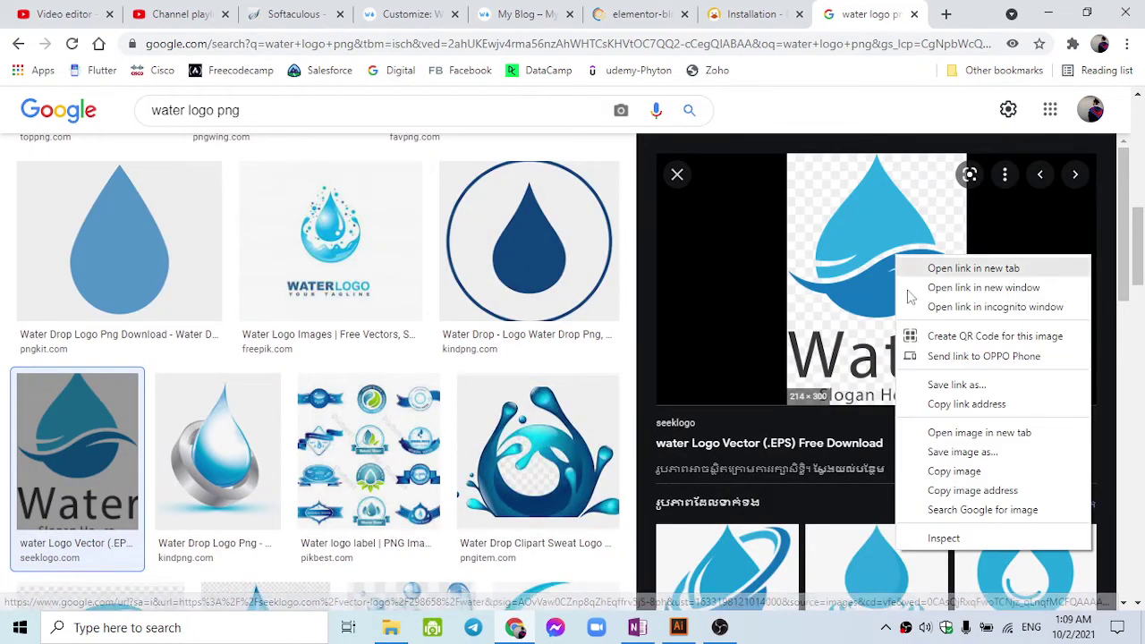
left_click(984, 466)
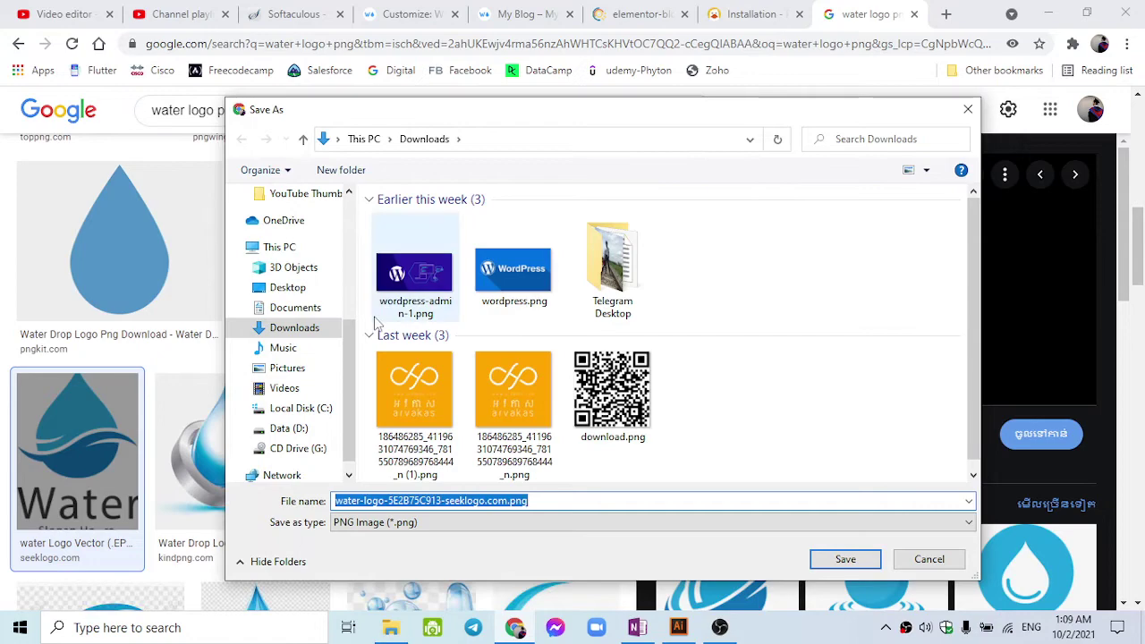
left_click(845, 559)
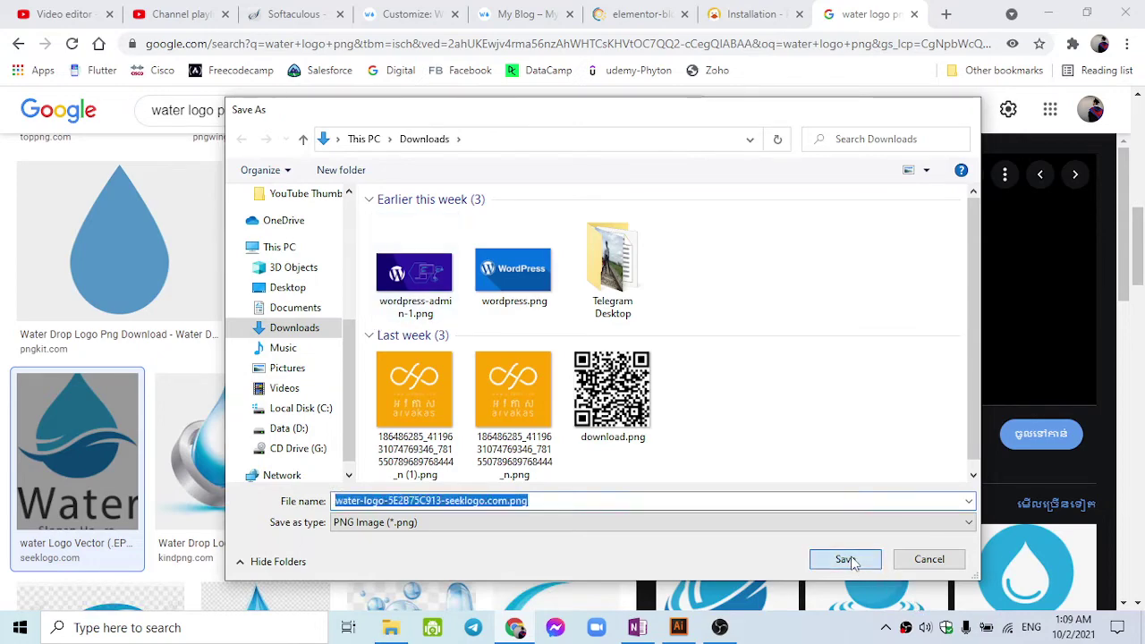
- Return to the customizer, upload the downloaded water logo PNG, and set it as the site logo without cropping
left_click(498, 9)
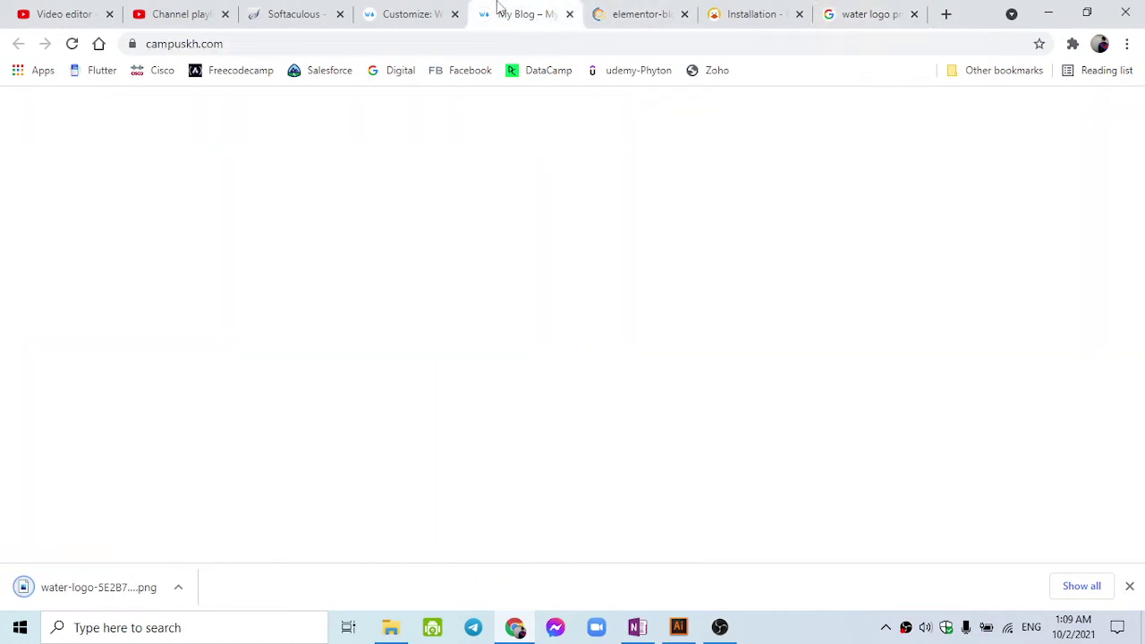
left_click(416, 9)
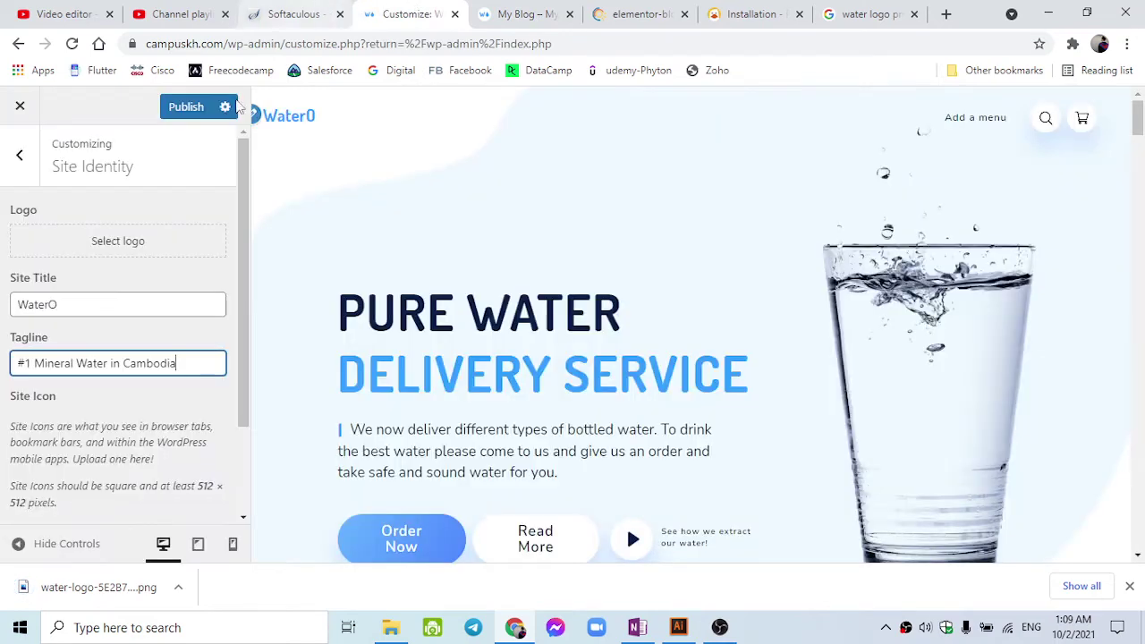
left_click(117, 242)
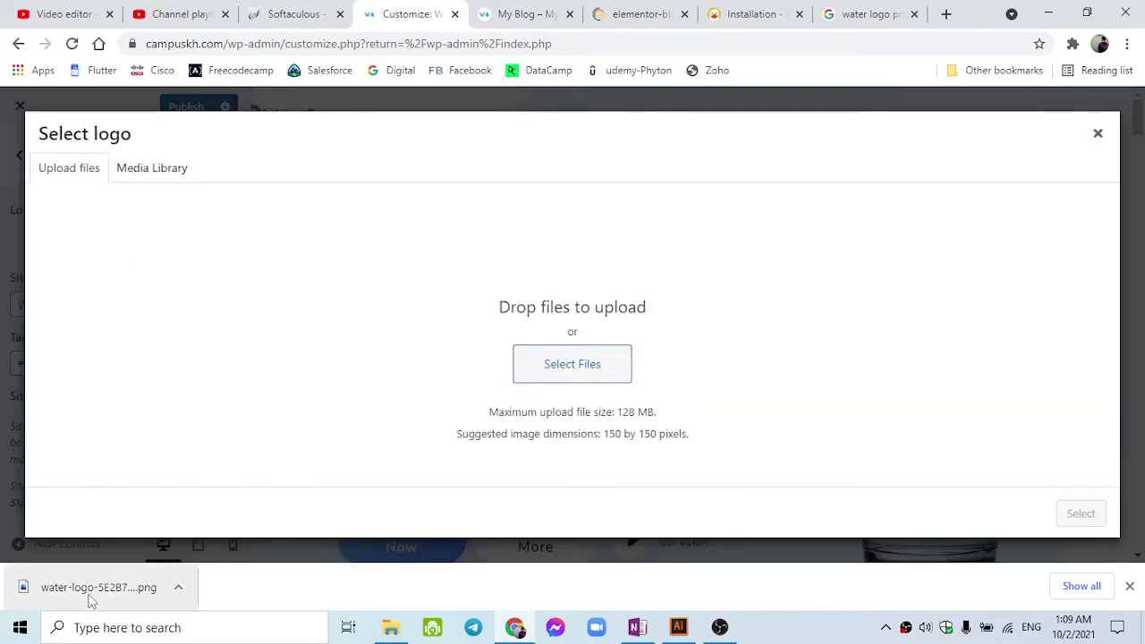
left_click_drag(90, 601, 424, 363)
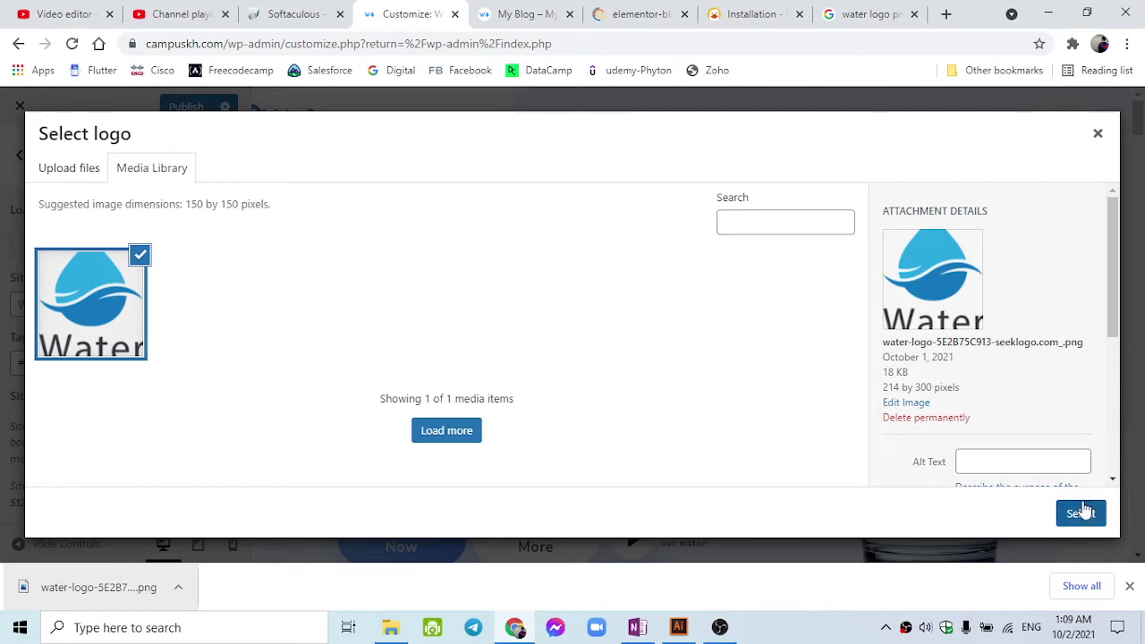
left_click(1080, 511)
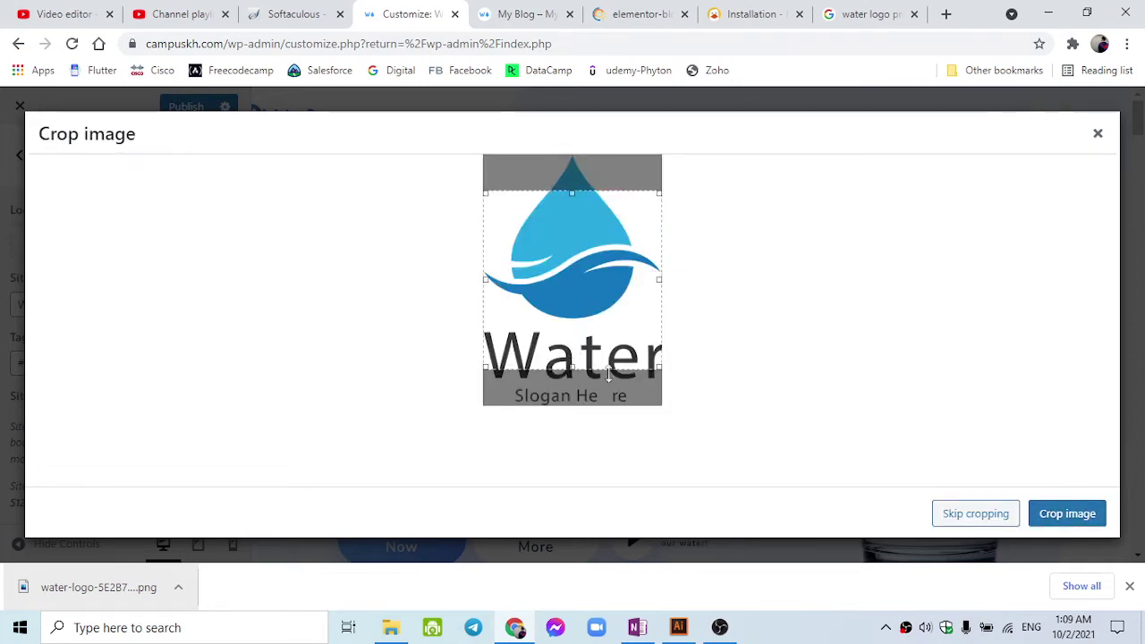
left_click(984, 527)
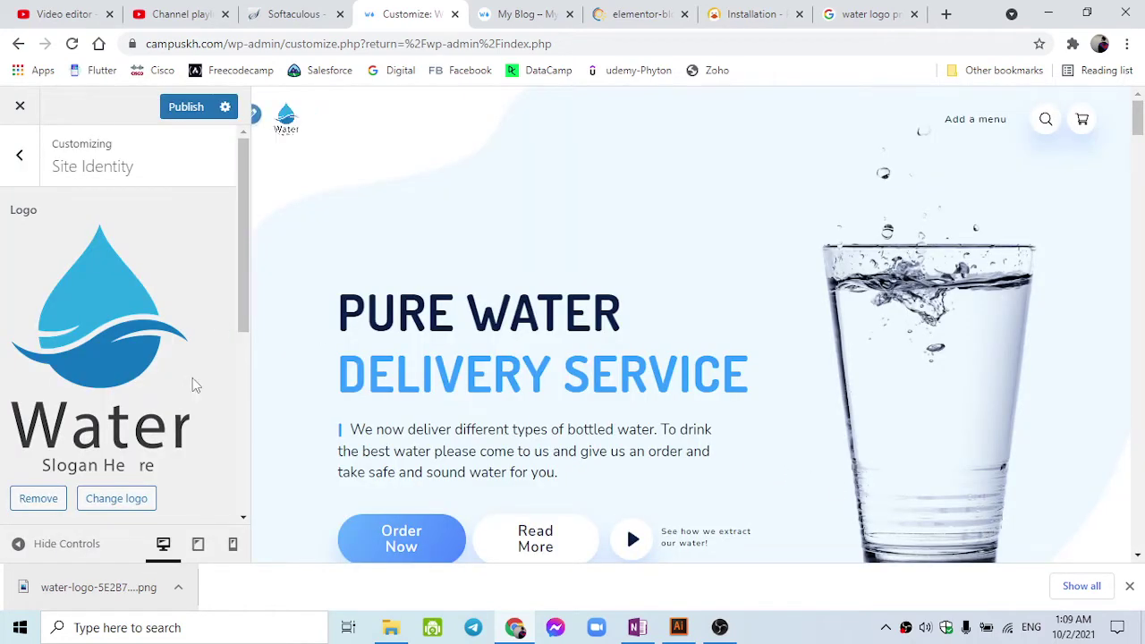
- Review the logo, site title, tagline and site icon settings in Site Identity
scroll(176, 357, "down", 5)
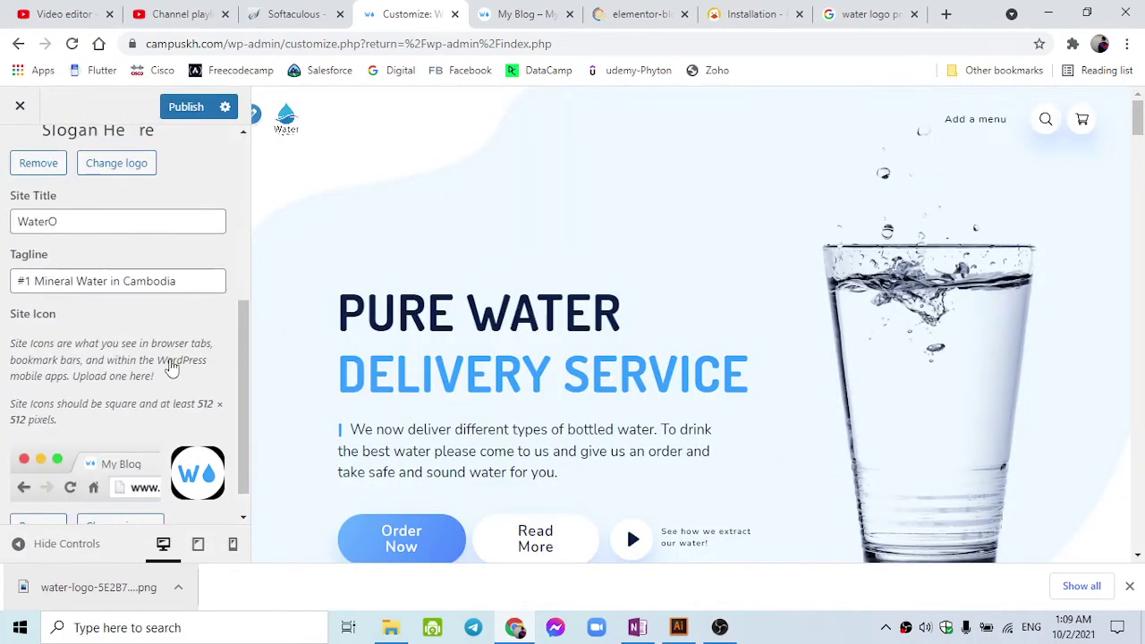
scroll(175, 364, "up", 2)
scroll(191, 243, "up", 1)
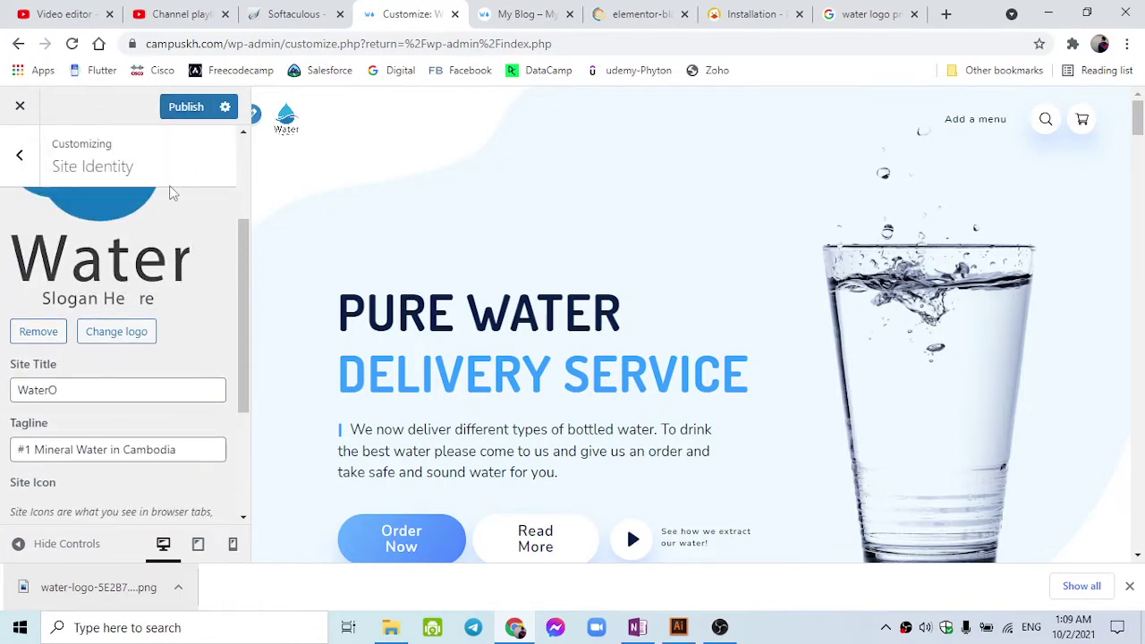
scroll(164, 269, "up", 2)
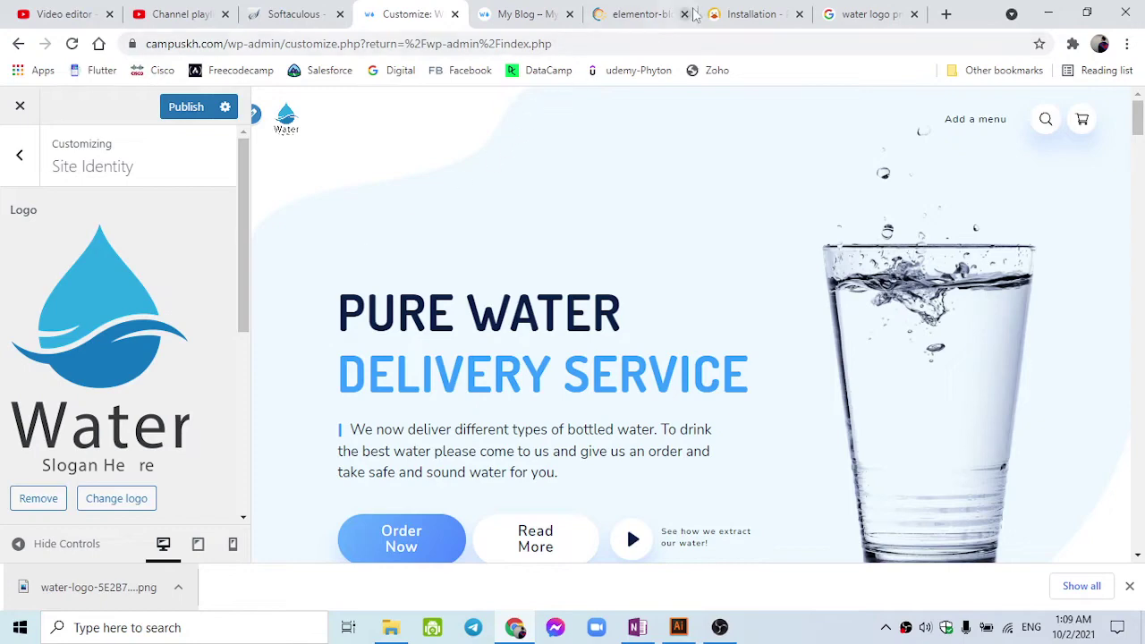
- Browse the "water logo png" image results, then compare the header on the live site with the Customizer preview
left_click(836, 13)
scroll(771, 306, "down", 3)
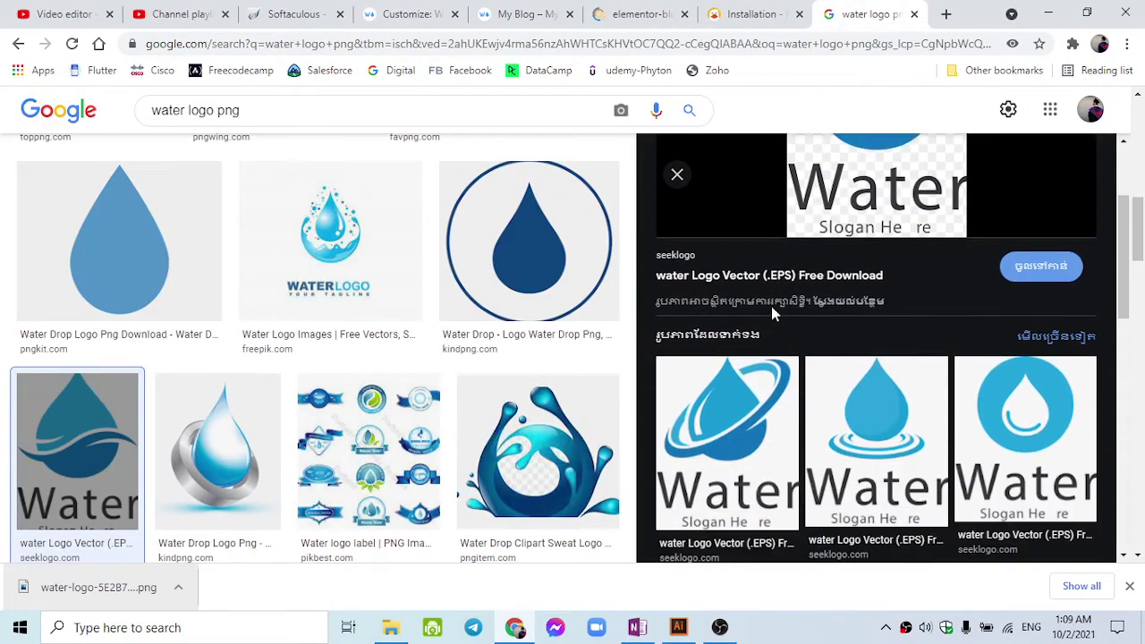
scroll(858, 333, "down", 8)
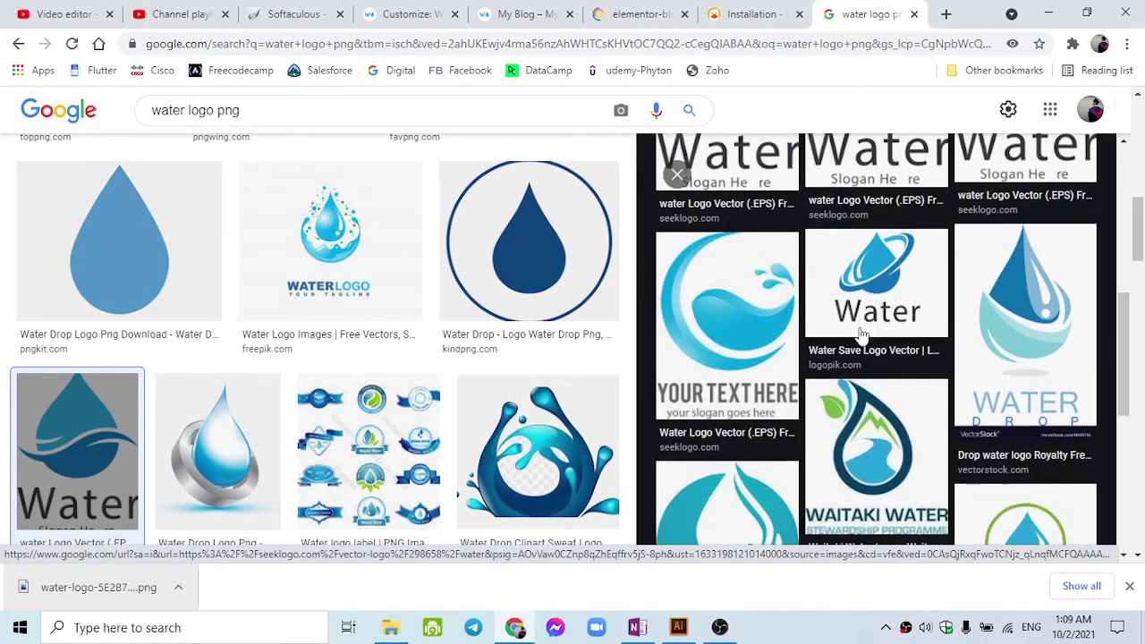
scroll(814, 368, "down", 3)
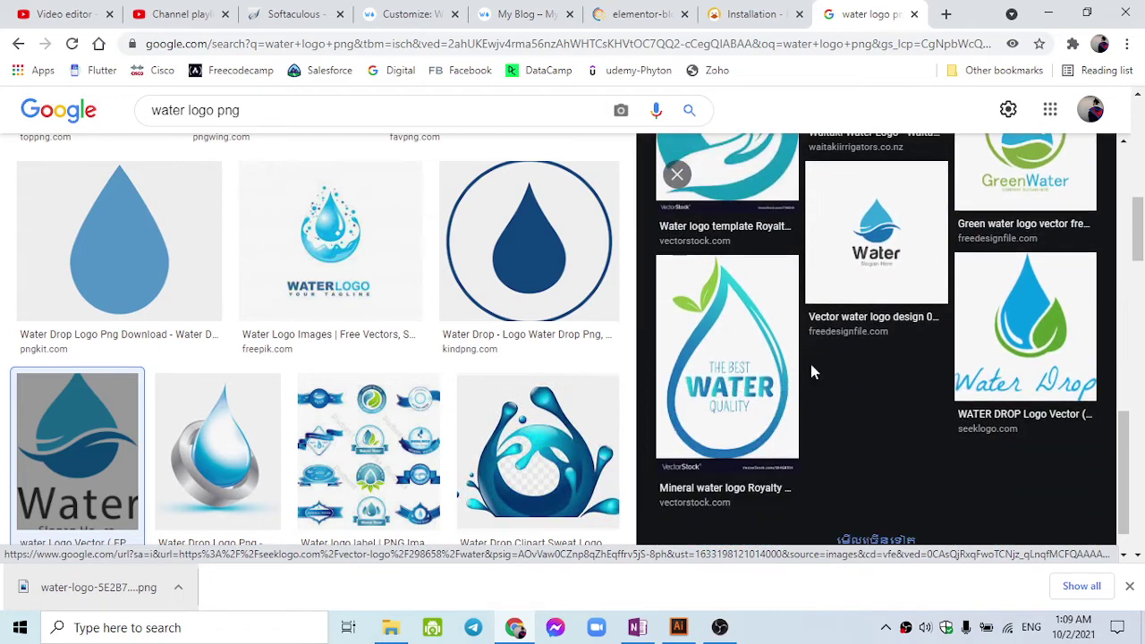
scroll(211, 394, "down", 2)
scroll(208, 396, "down", 4)
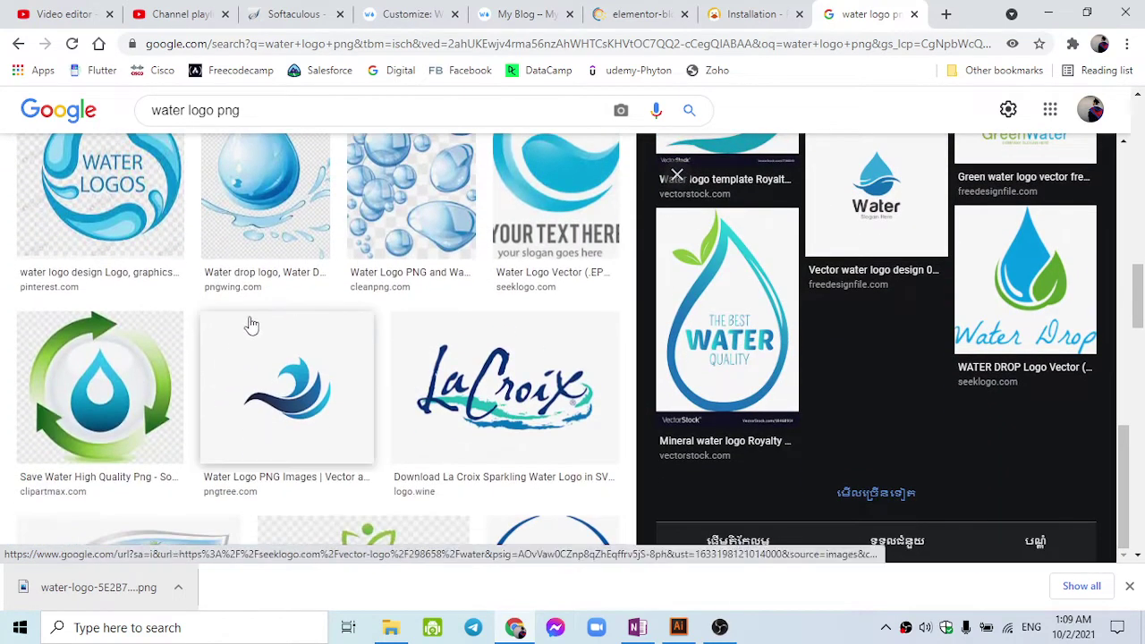
left_click(527, 13)
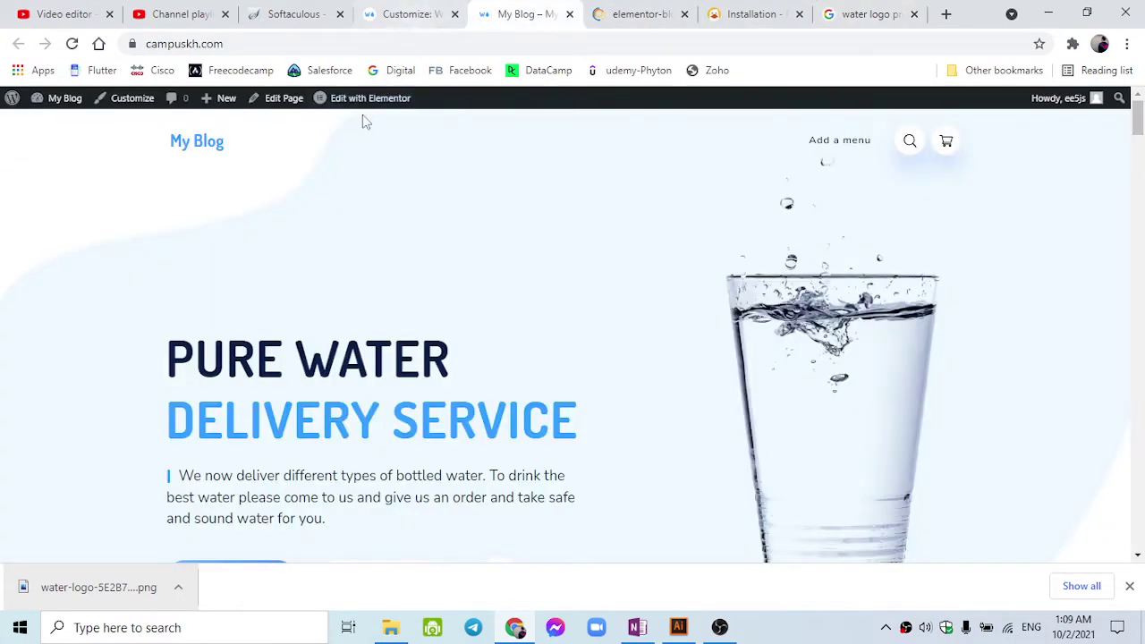
key("ctrl+shift+Tab")
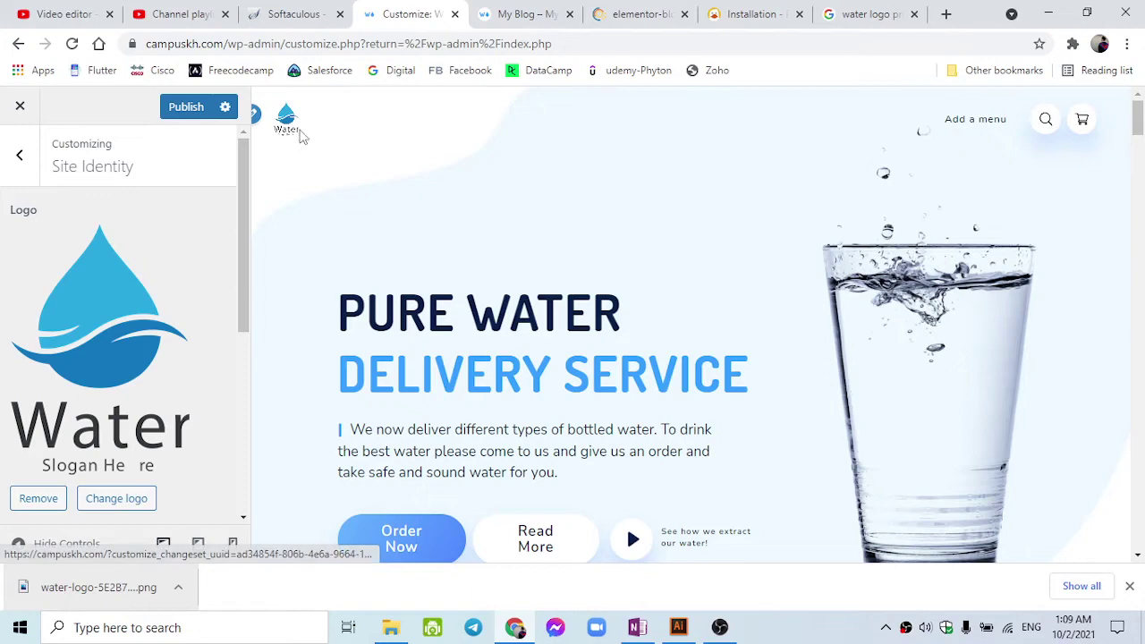
- Return to the water logo image results and preview the blue white circle water drop logo and two related droplet logos
left_click(863, 14)
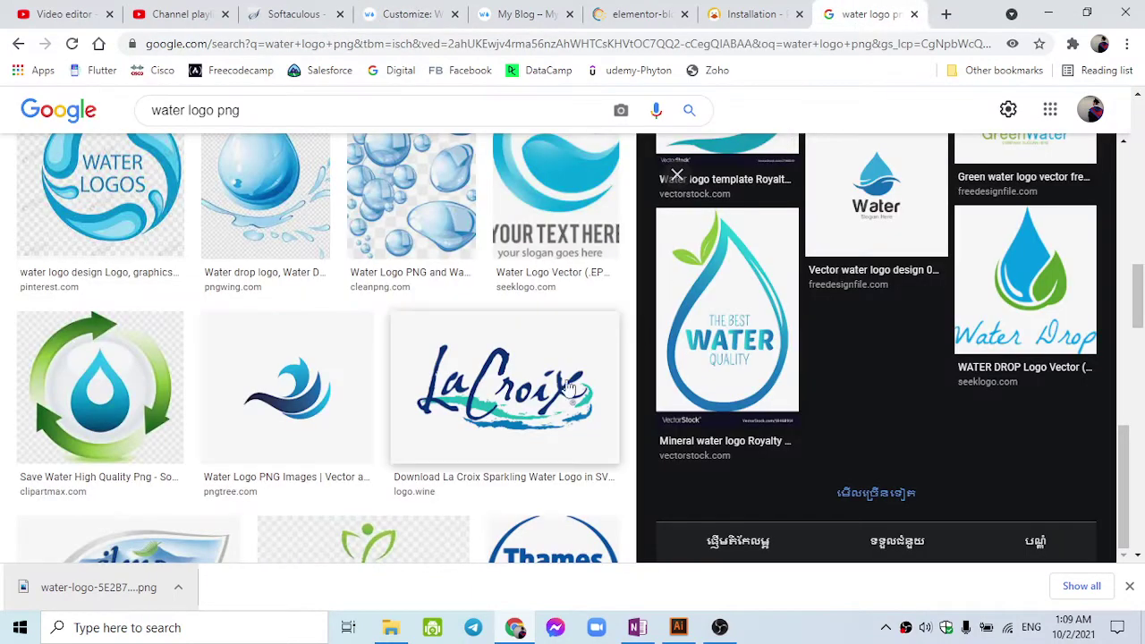
scroll(387, 444, "down", 2)
scroll(388, 445, "down", 1)
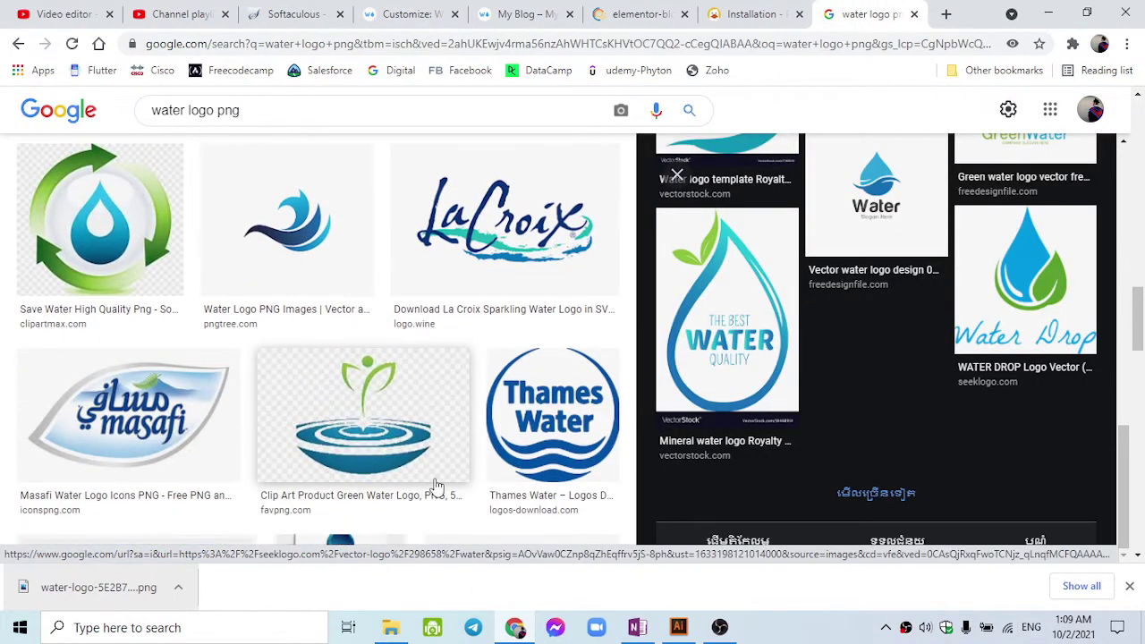
scroll(437, 485, "down", 2)
scroll(420, 485, "down", 1)
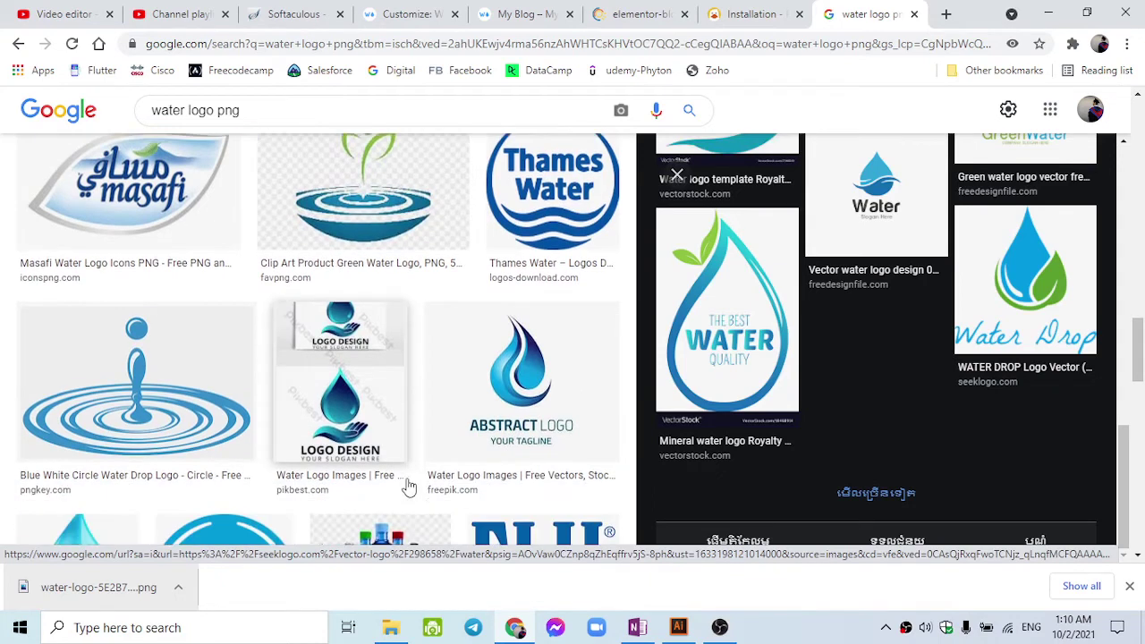
left_click(149, 398)
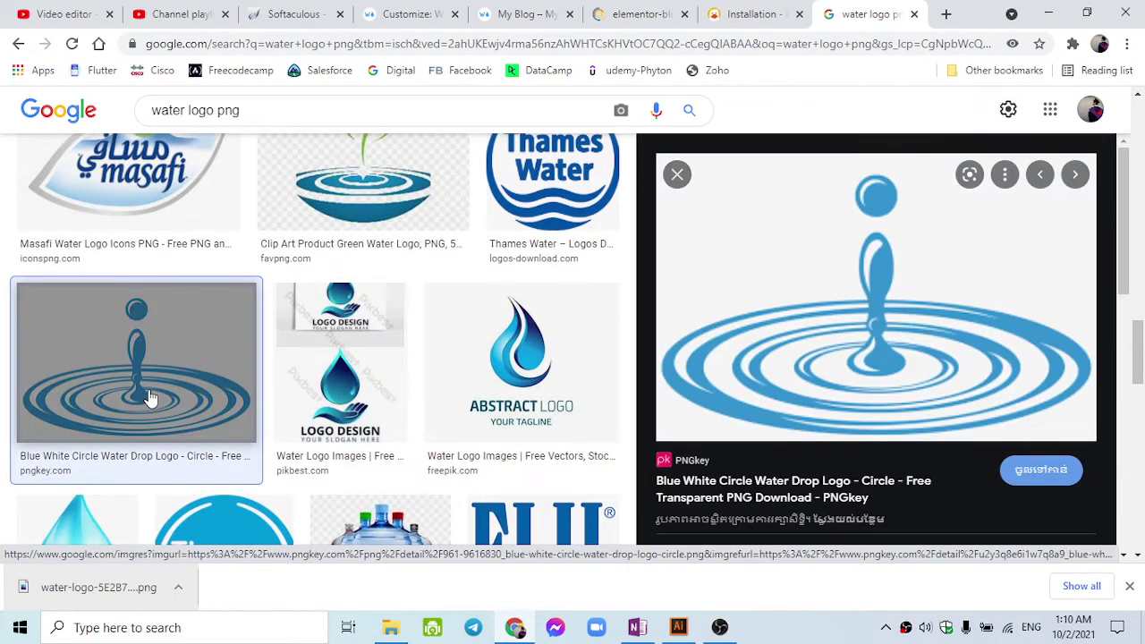
scroll(665, 459, "down", 3)
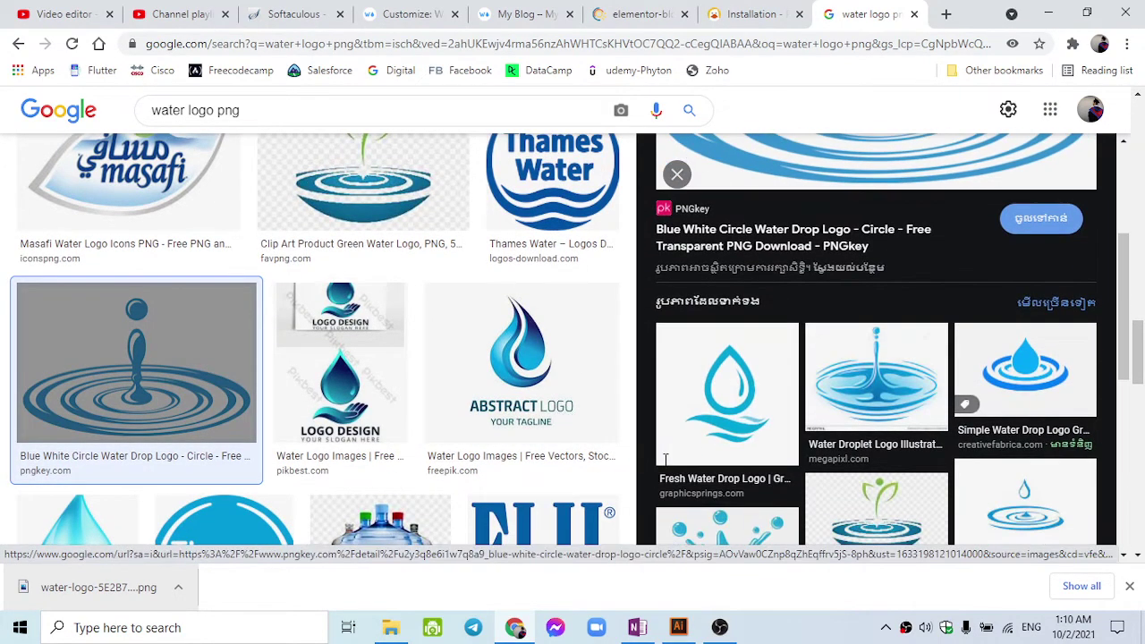
left_click(890, 410)
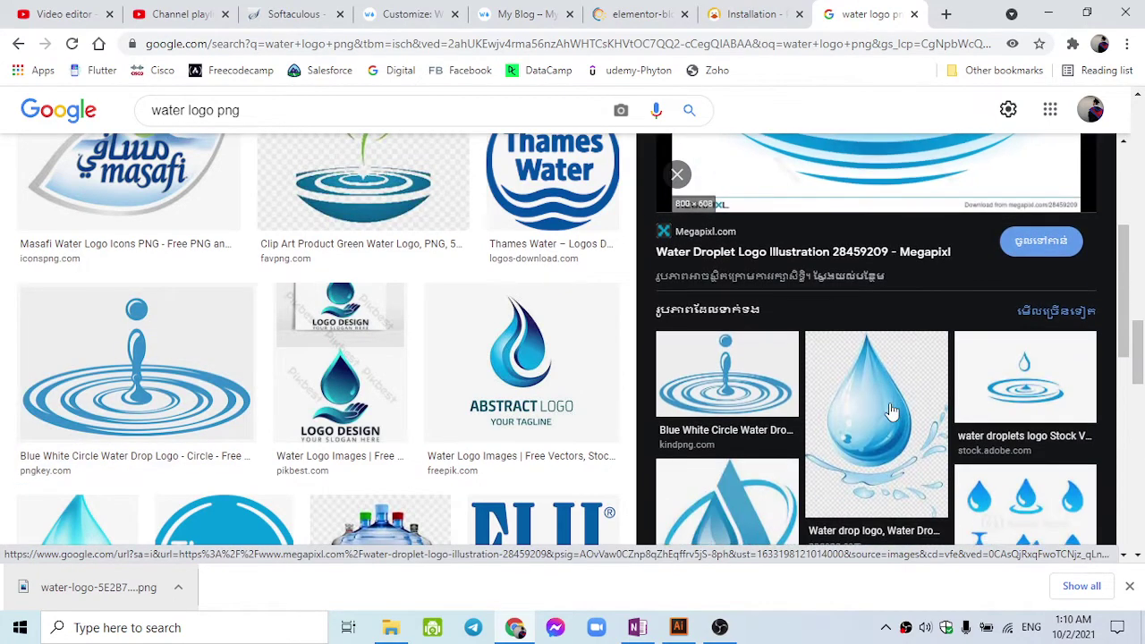
left_click(1058, 421)
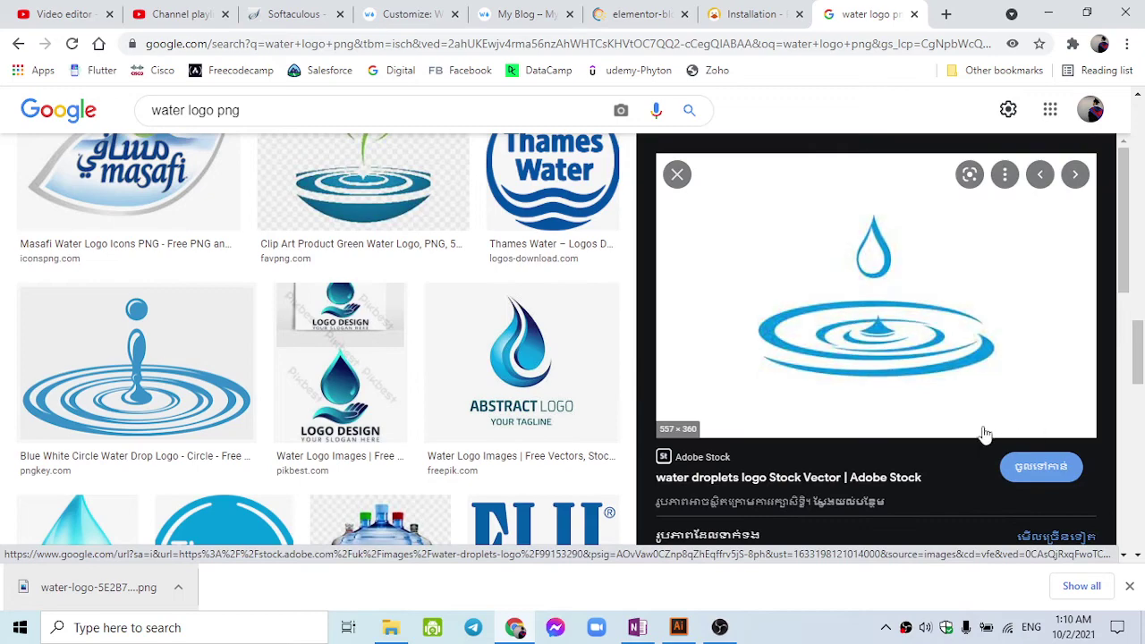
- Find the three-drop water logo from Clip Art Library, preview it and look through its related images
scroll(984, 433, "down", 2)
scroll(282, 456, "down", 5)
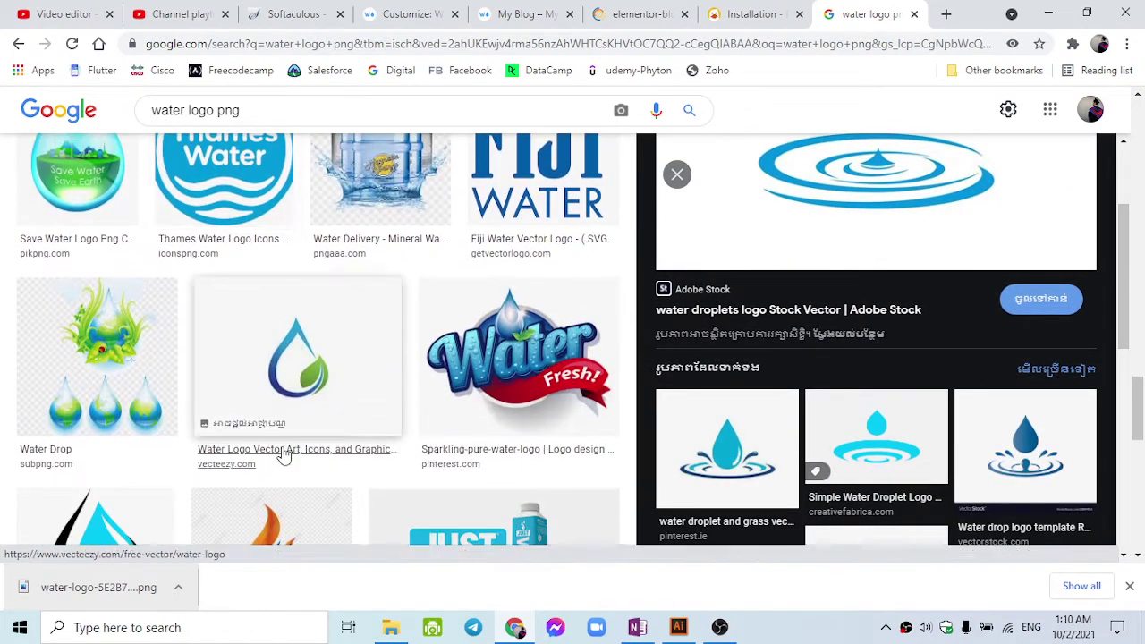
scroll(282, 456, "down", 6)
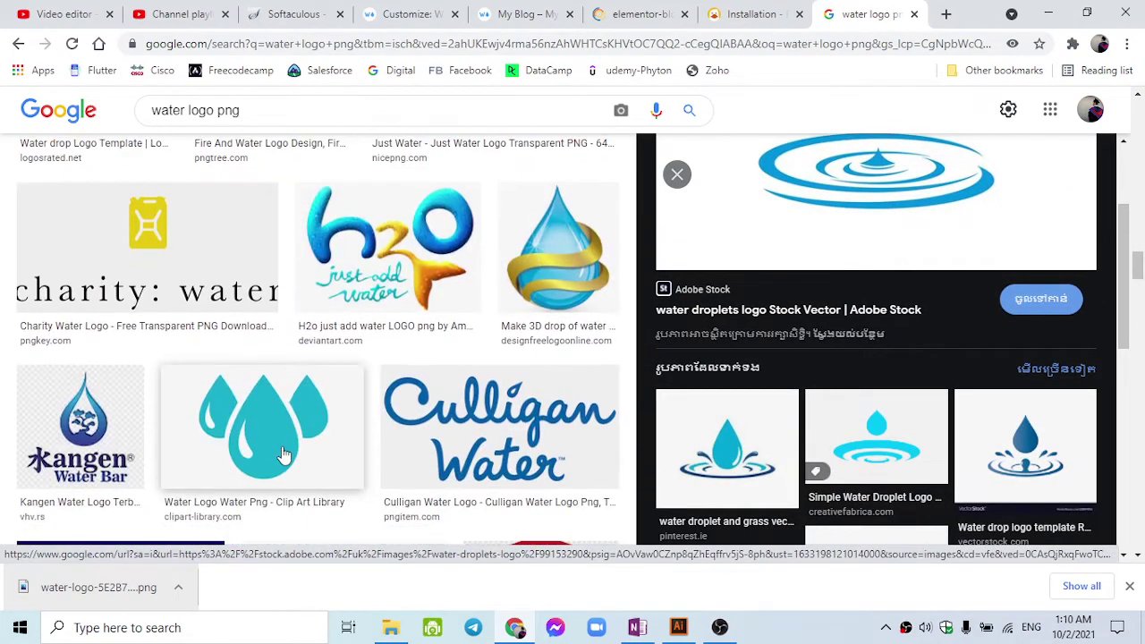
left_click(282, 454)
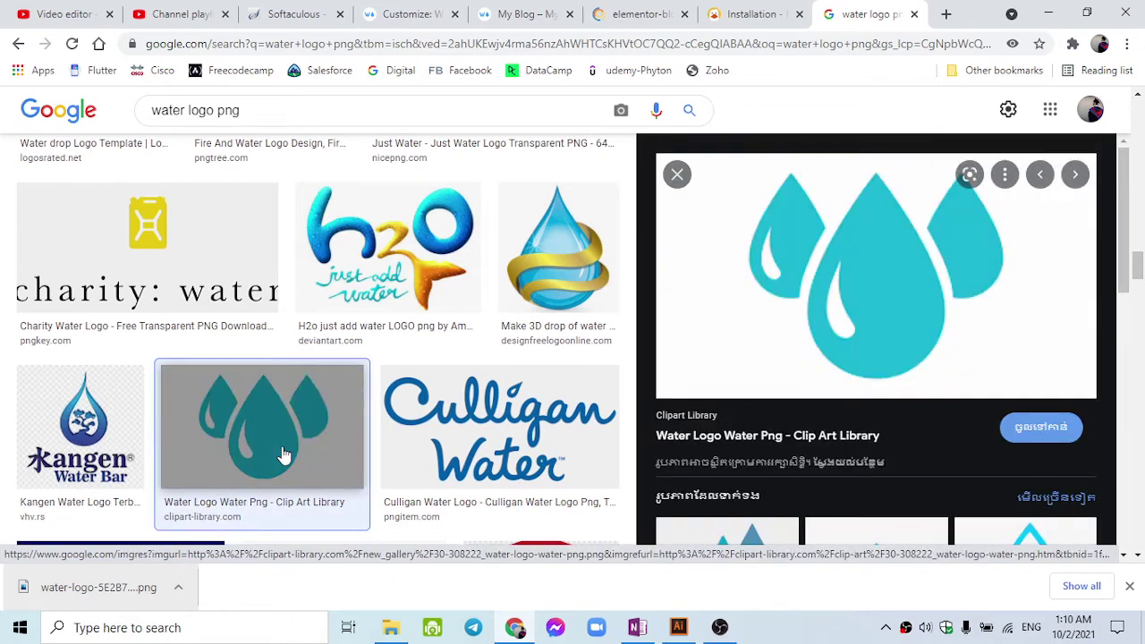
scroll(914, 529, "down", 4)
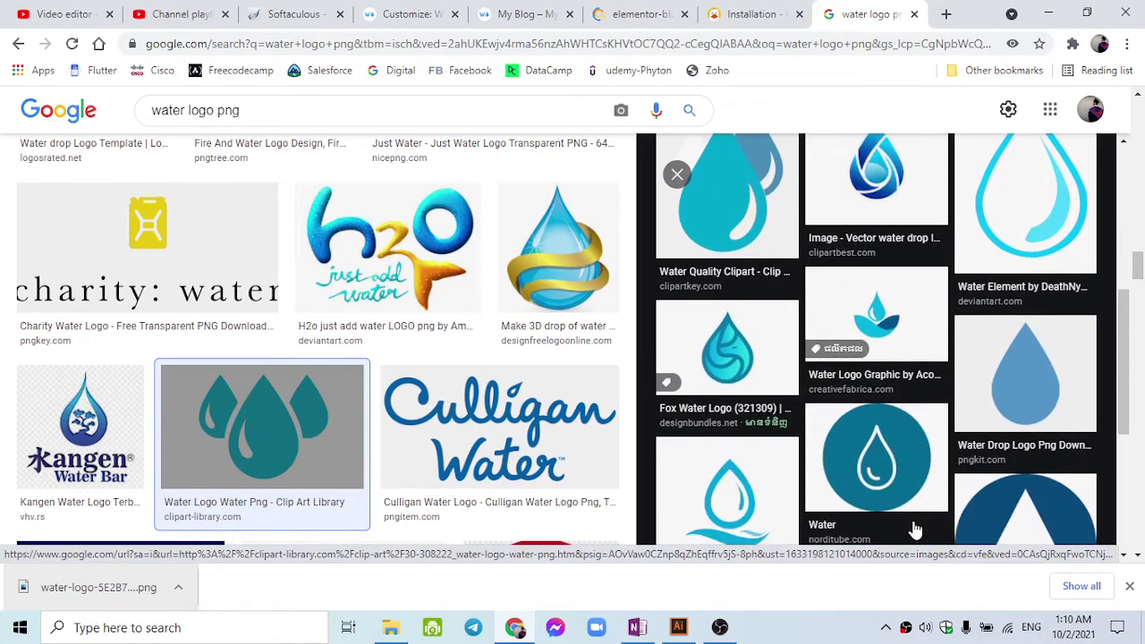
scroll(914, 529, "down", 2)
scroll(421, 468, "down", 3)
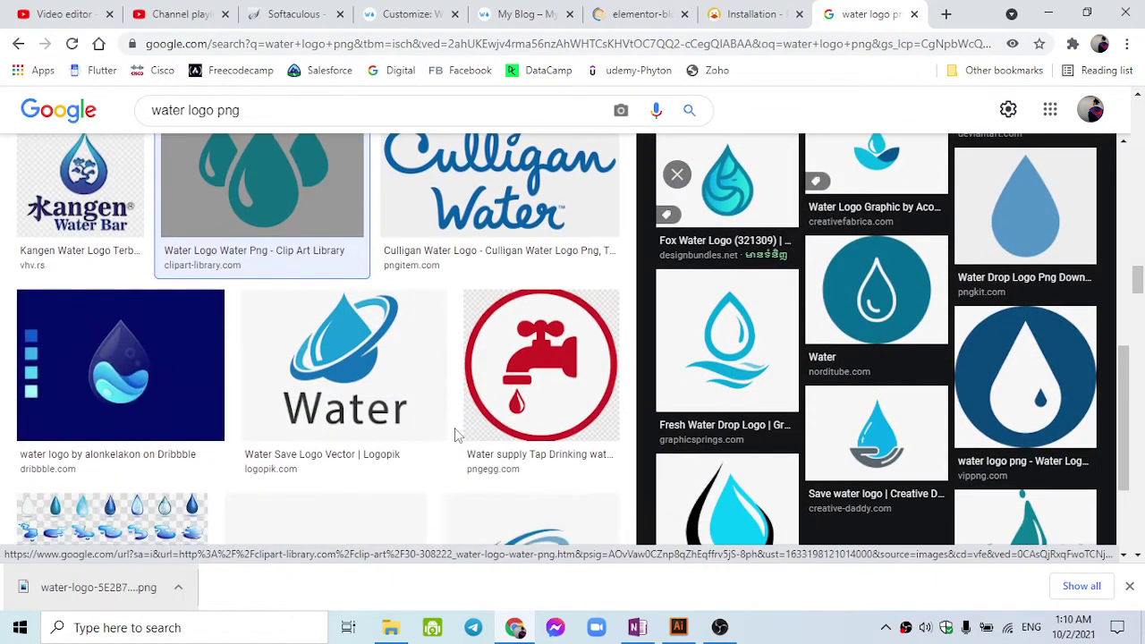
- Look further down the image results and preview the Nestlé Pure Life logo with its related images
scroll(456, 435, "down", 3)
scroll(457, 434, "down", 7)
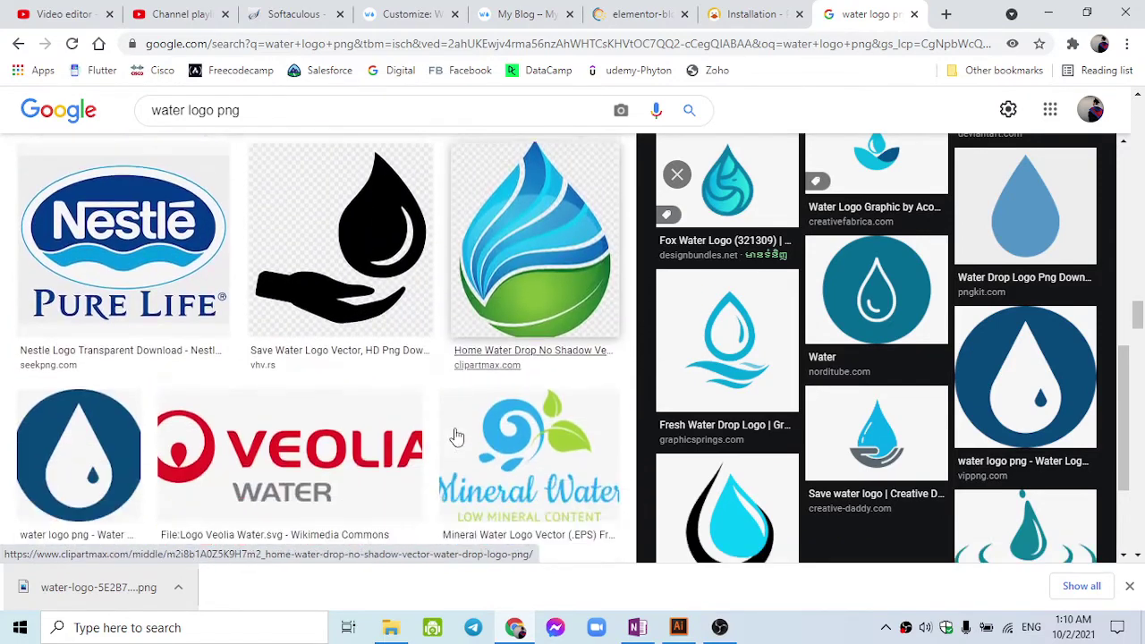
scroll(456, 435, "up", 3)
scroll(456, 436, "up", 1)
left_click(188, 380)
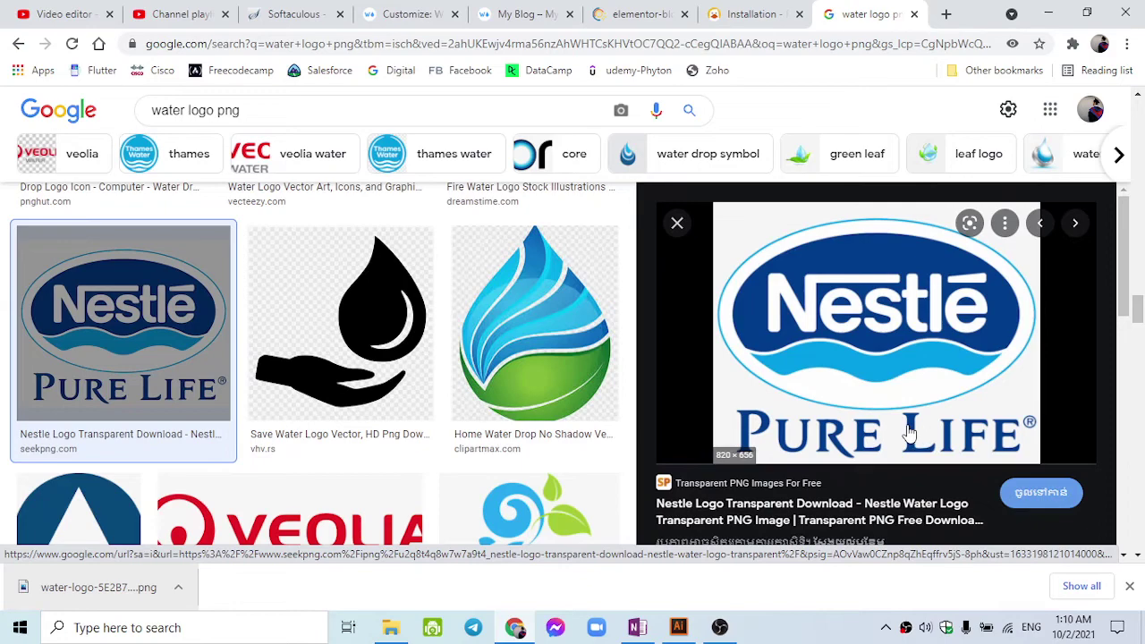
scroll(908, 433, "down", 3)
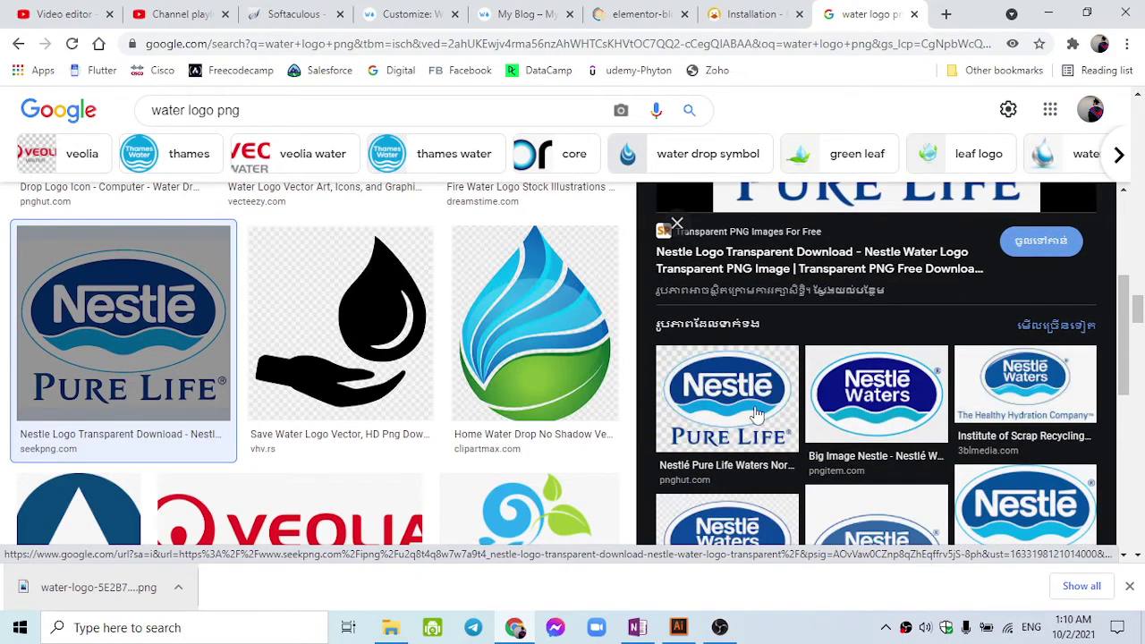
scroll(756, 414, "up", 2)
scroll(345, 429, "down", 2)
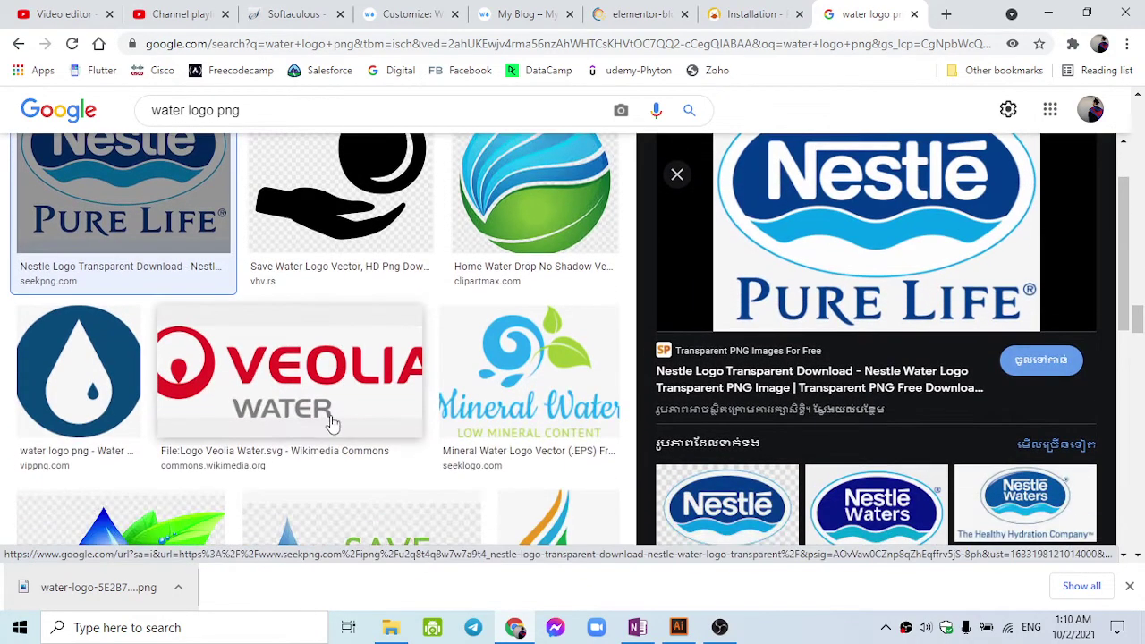
- Preview the Save Water Co logo from PngFind as an example of a horizontal logo
scroll(335, 420, "down", 2)
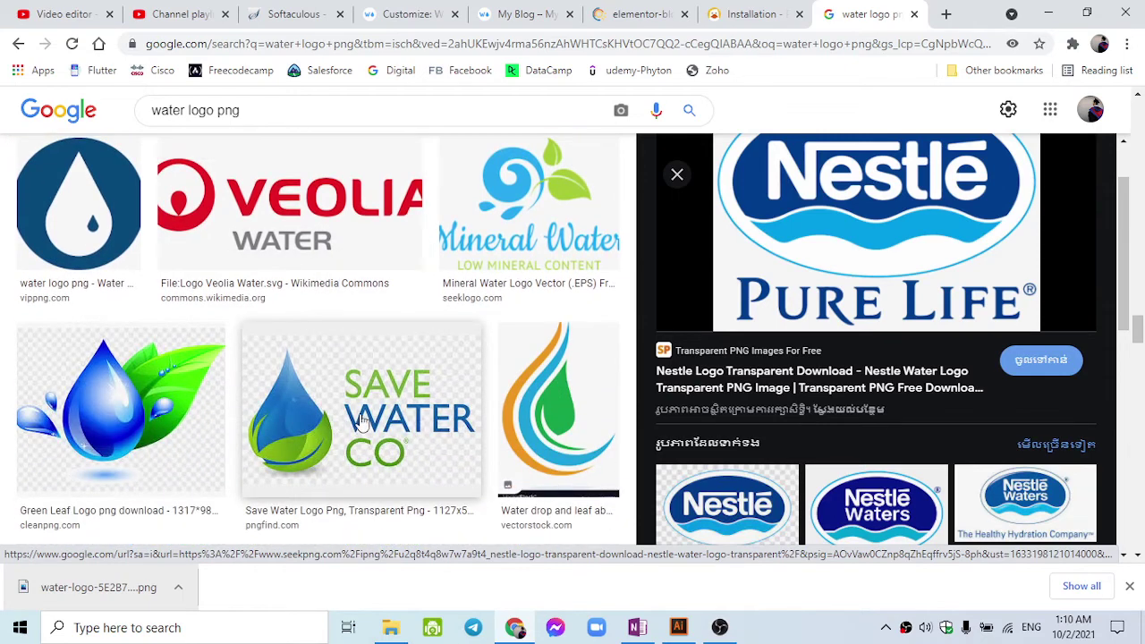
left_click(363, 423)
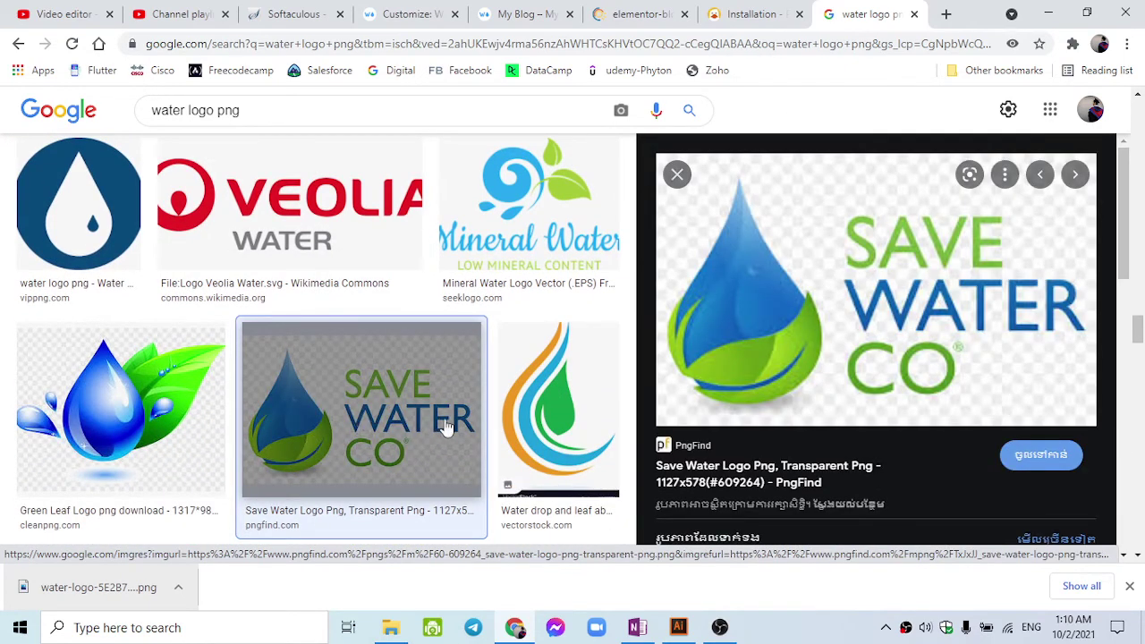
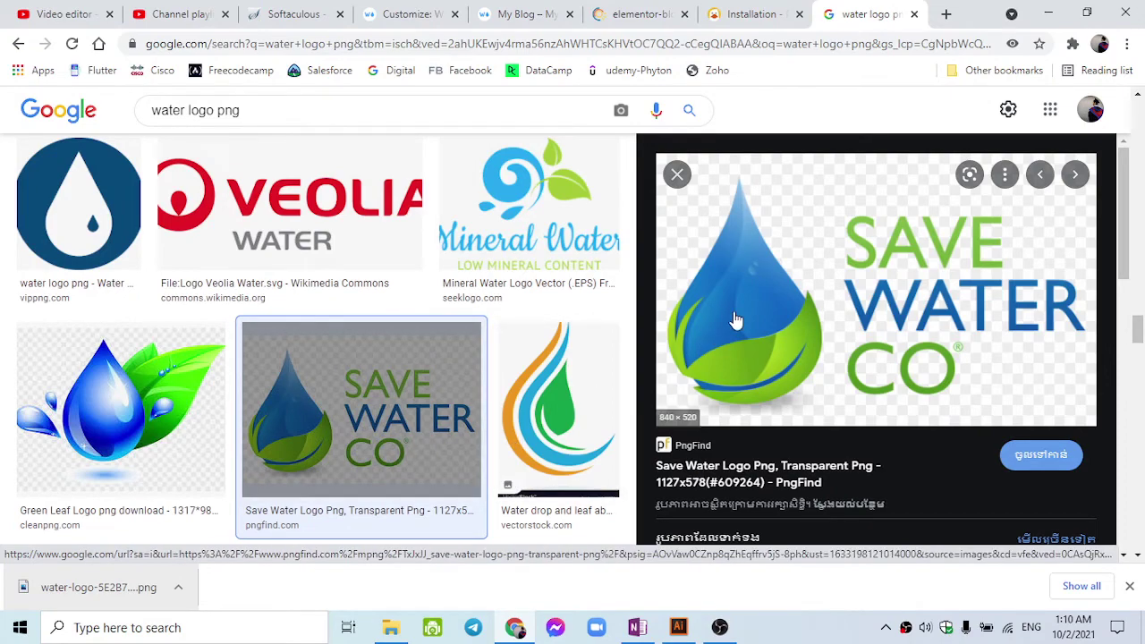
left_click_drag(736, 320, 638, 320)
- Examine more logos in the related images and results, and preview the KindPNG version of the Save Water Co logo
scroll(626, 453, "down", 4)
scroll(785, 457, "down", 3)
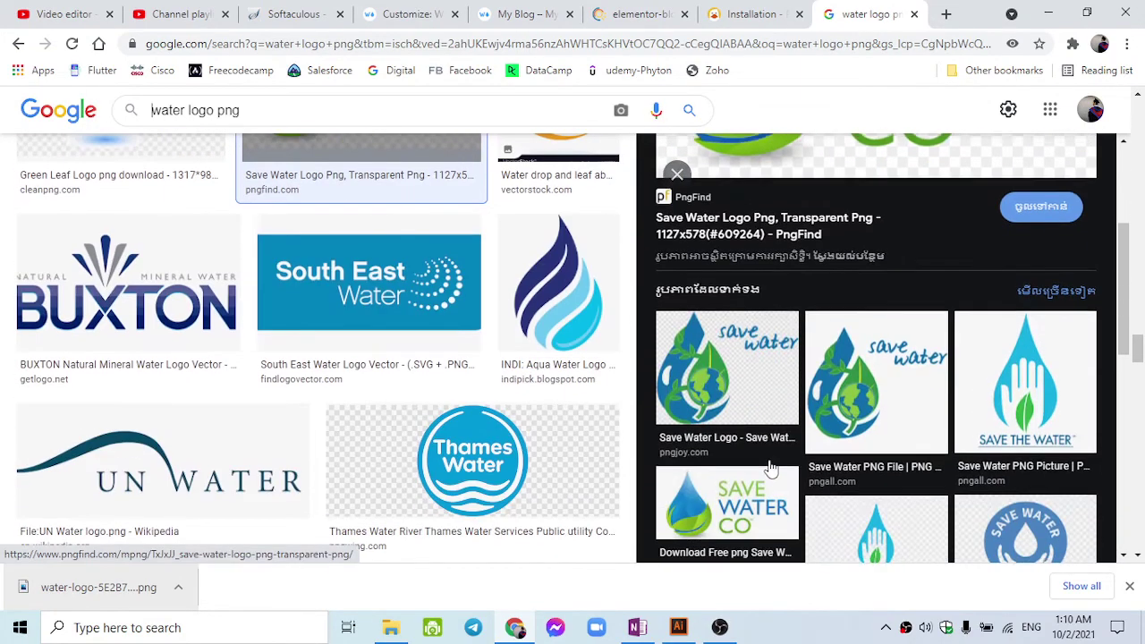
scroll(785, 458, "down", 1)
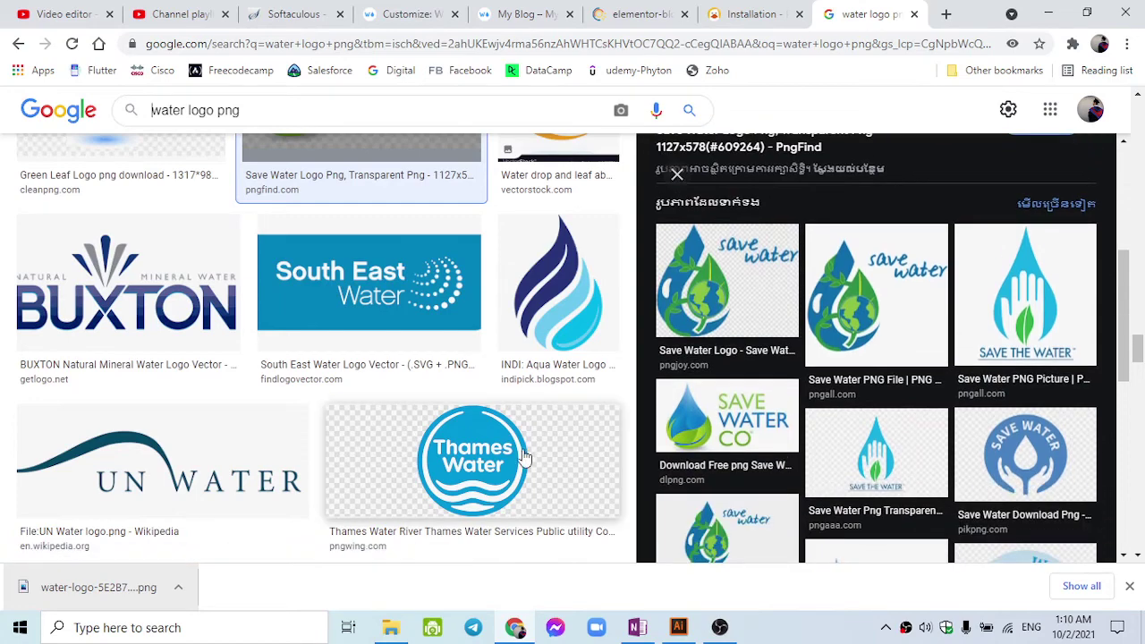
left_click_drag(524, 457, 474, 500)
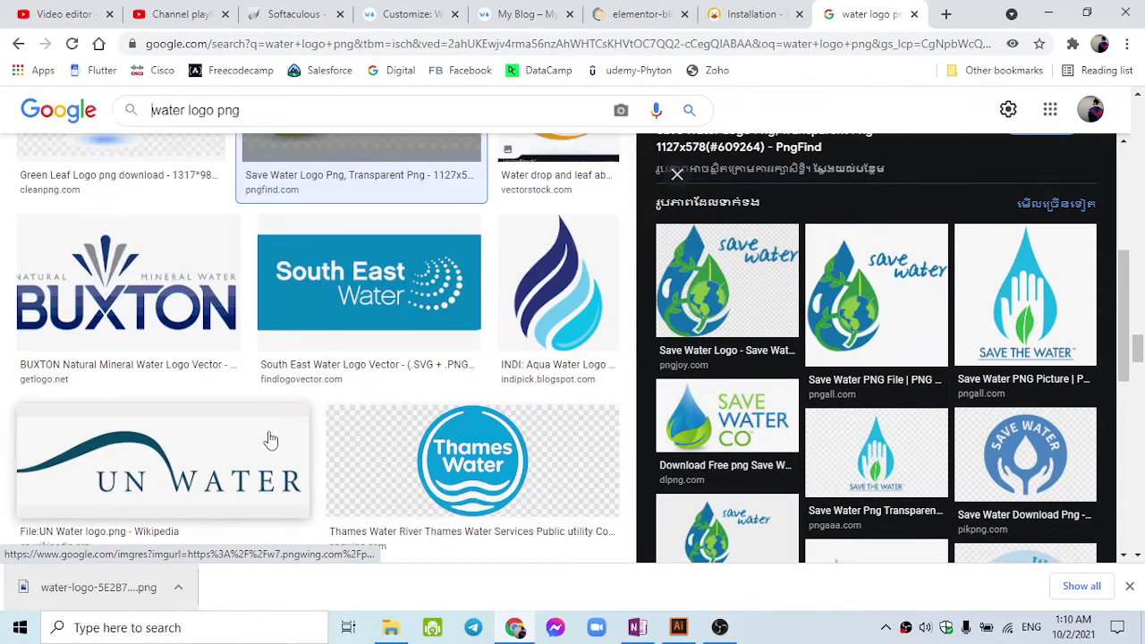
left_click_drag(268, 479, 383, 391)
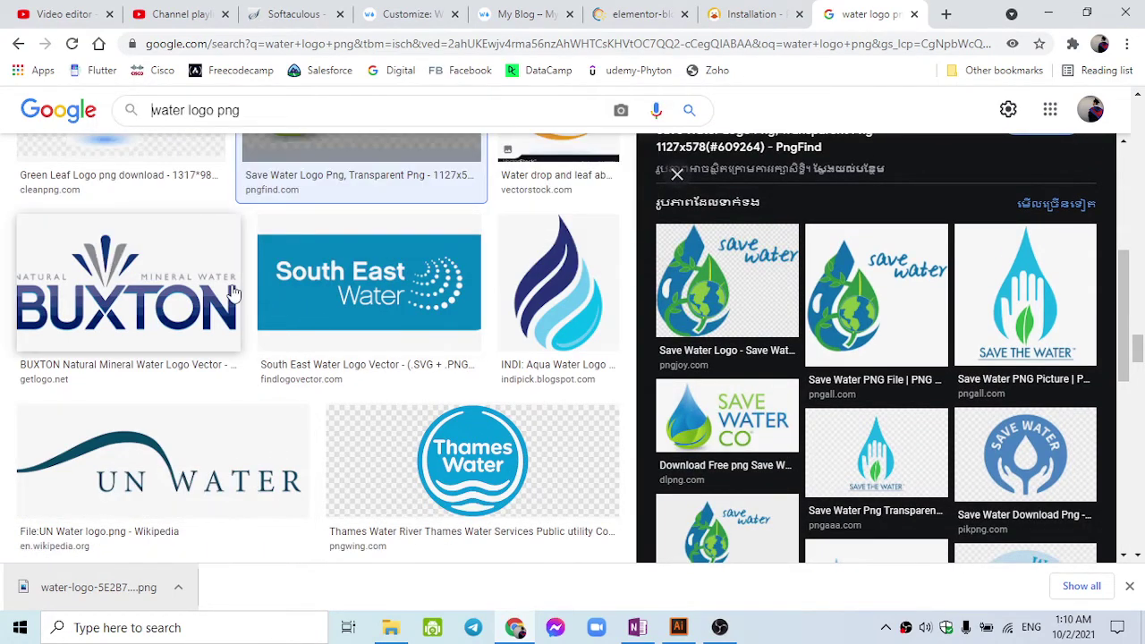
left_click_drag(153, 313, 378, 431)
scroll(430, 386, "down", 3)
scroll(430, 387, "down", 2)
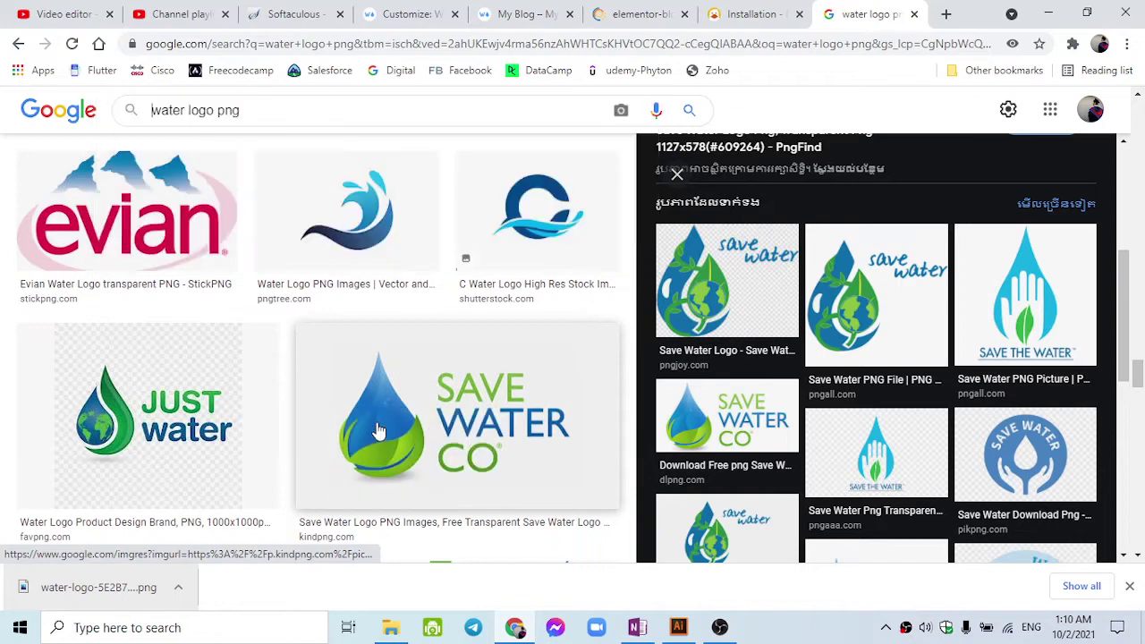
left_click(379, 431)
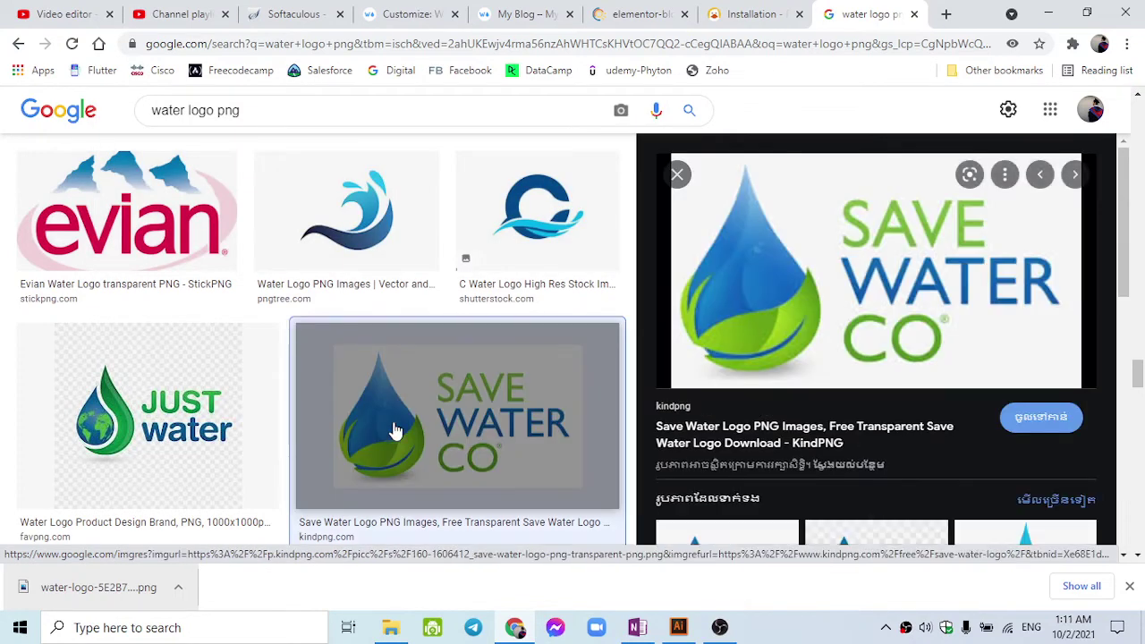
scroll(772, 455, "down", 2)
scroll(772, 454, "up", 2)
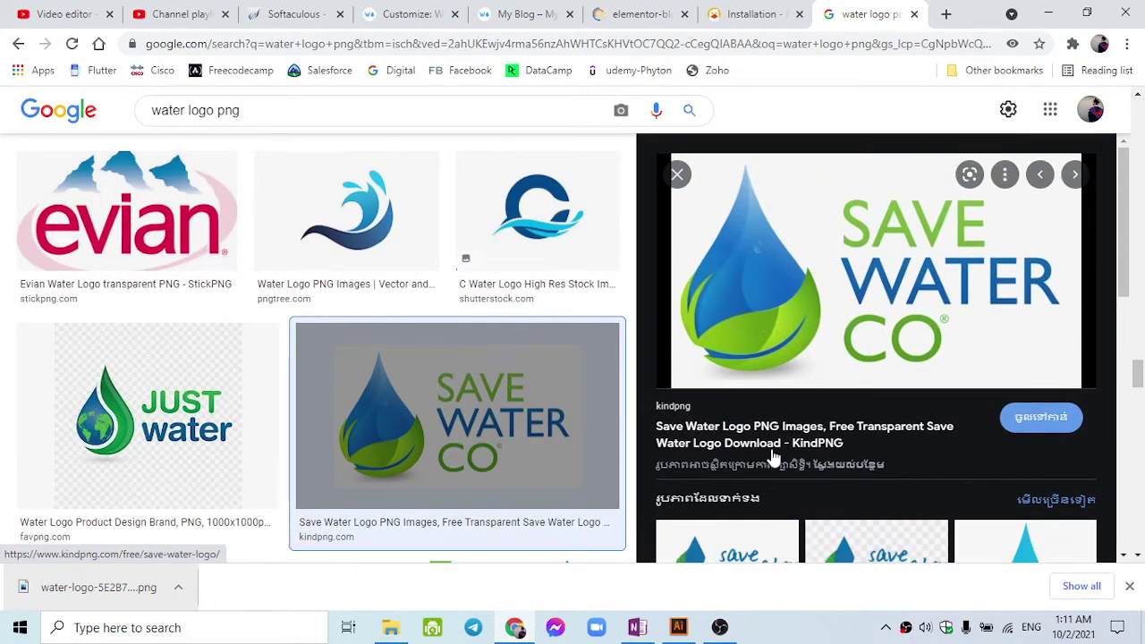
- Find the Clean Water Action logo from What's Up Newp among the related images and save it to Downloads as logo-1.png
scroll(774, 457, "down", 2)
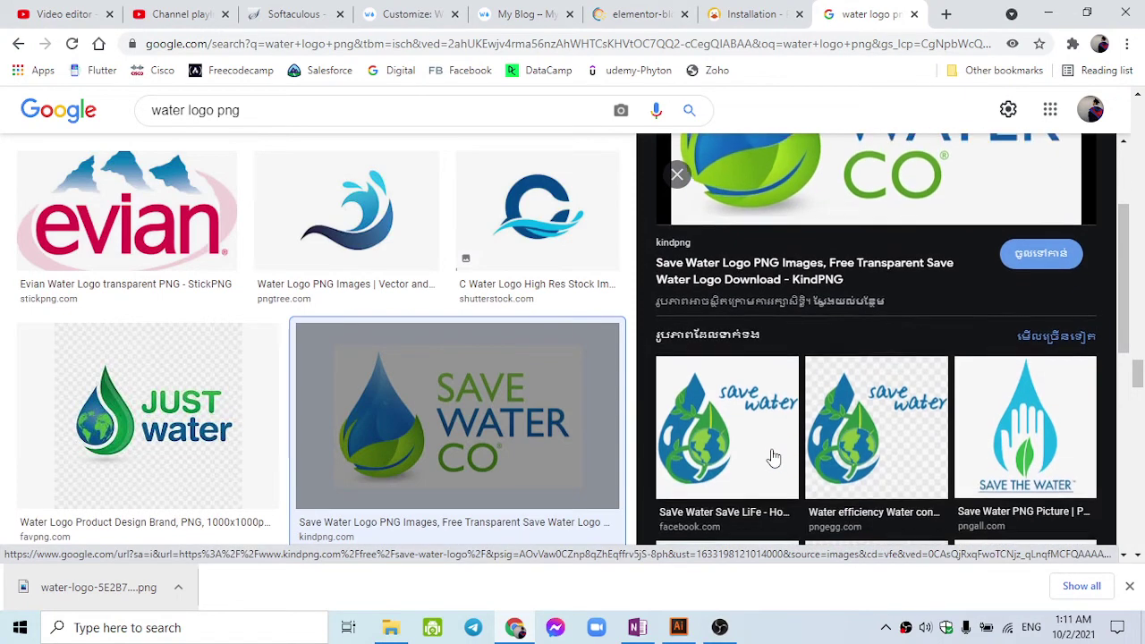
scroll(774, 457, "down", 3)
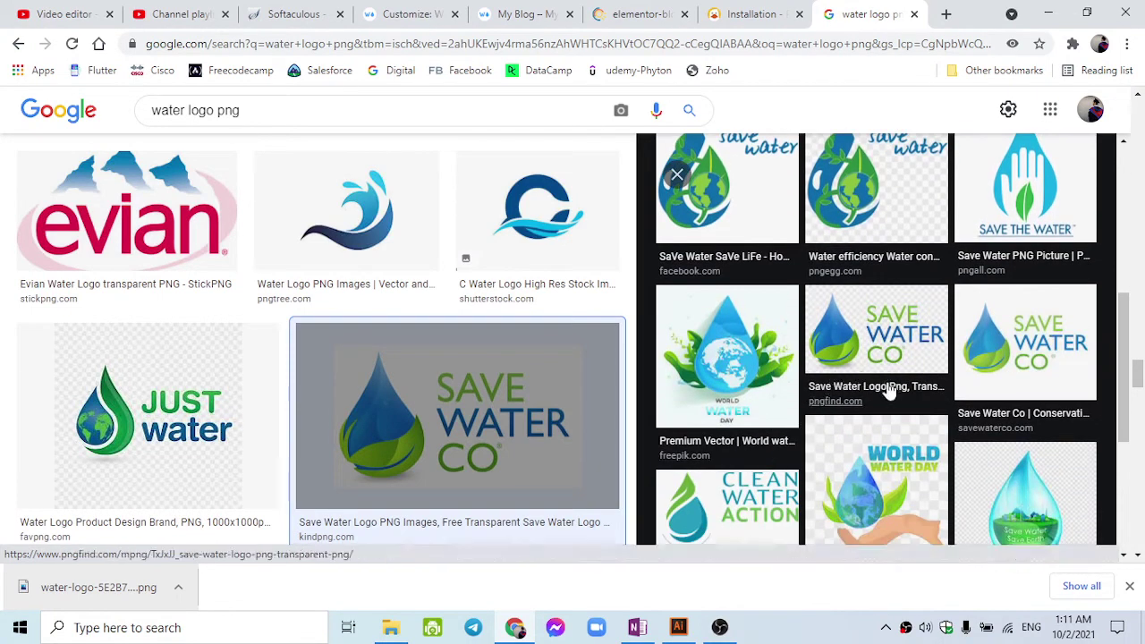
scroll(881, 425, "down", 1)
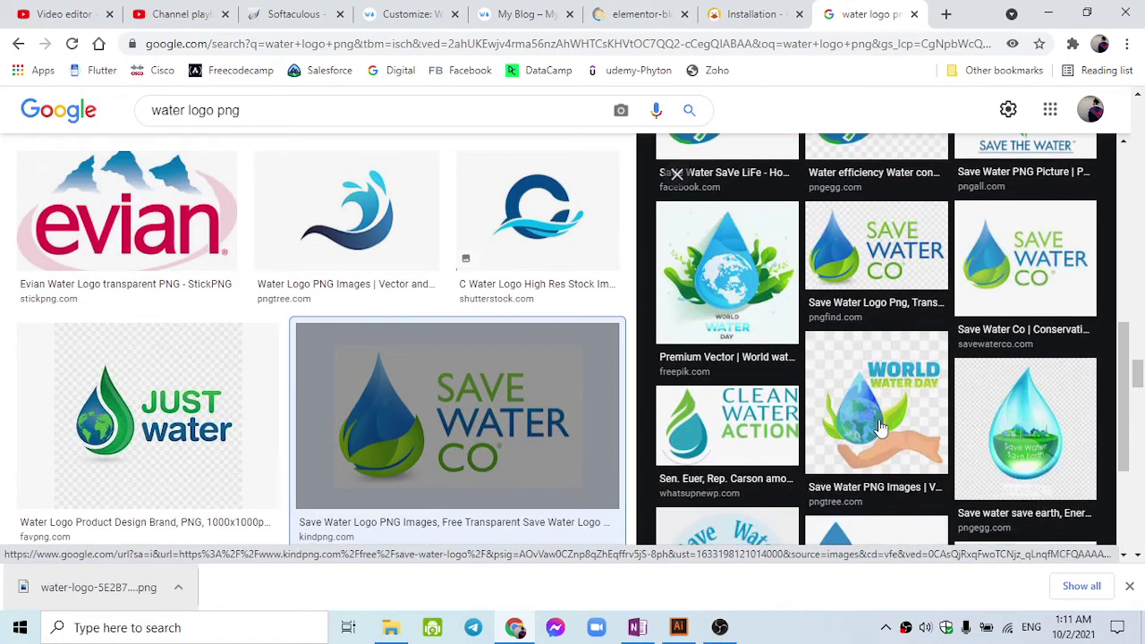
left_click(754, 427)
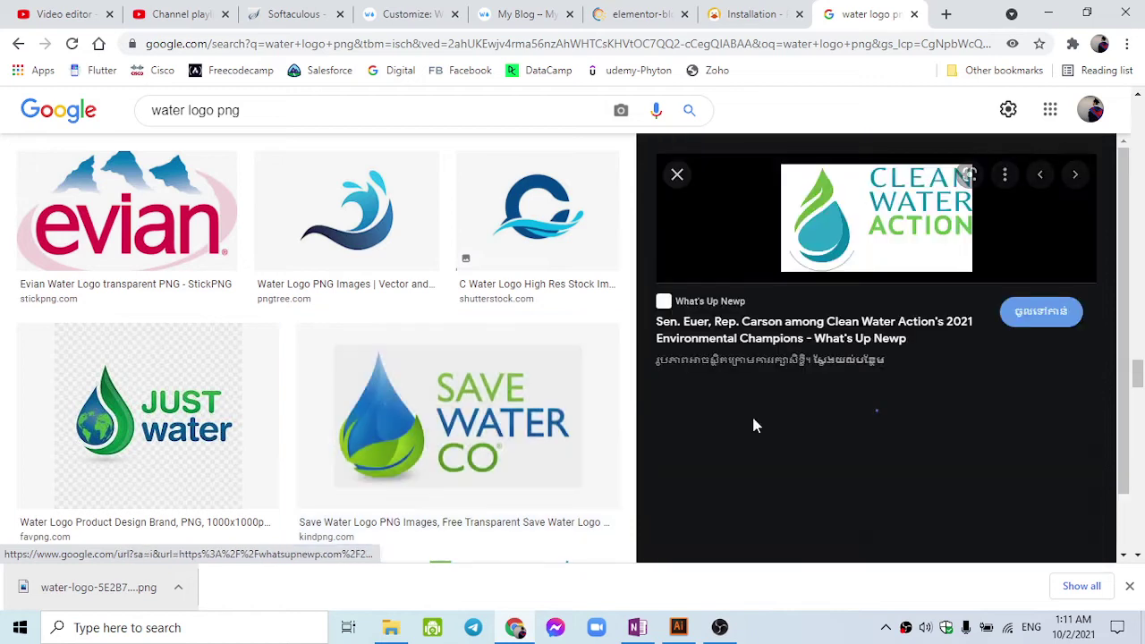
right_click(832, 239)
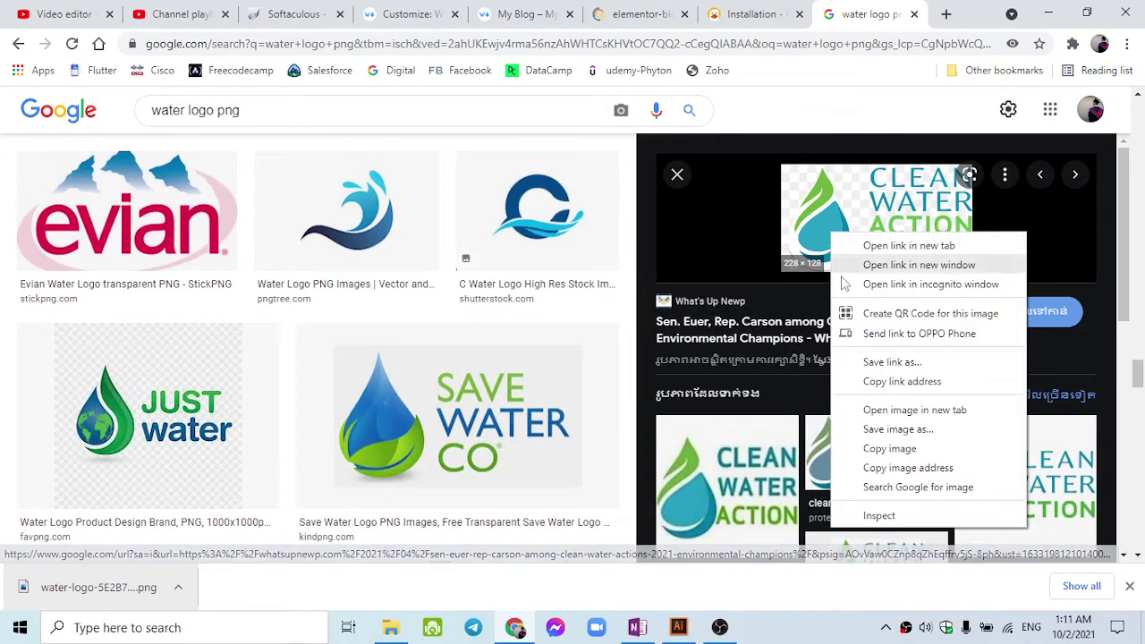
left_click(909, 449)
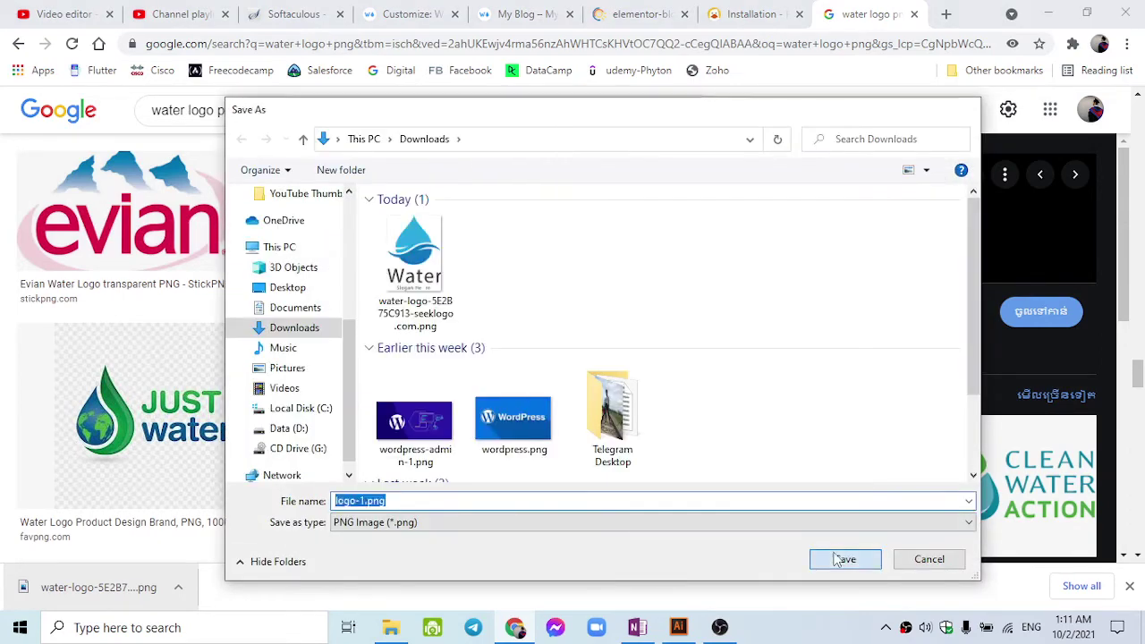
left_click(843, 559)
- In the Customizer's Site Identity settings, upload logo-1.png to the media library and select it as the new site logo
left_click(204, 11)
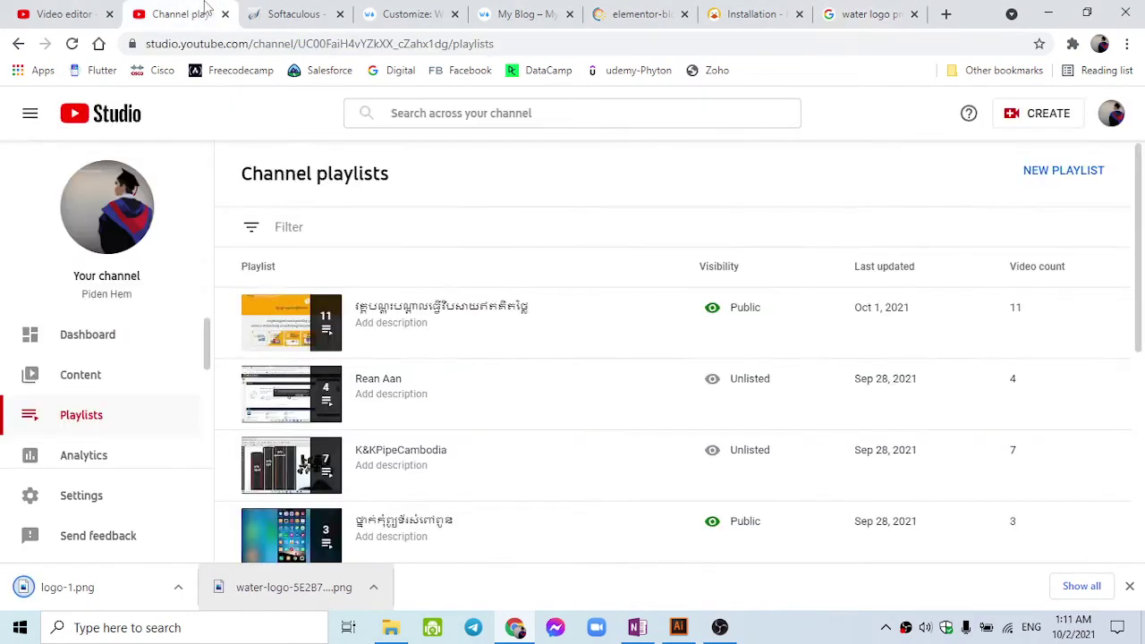
left_click(395, 18)
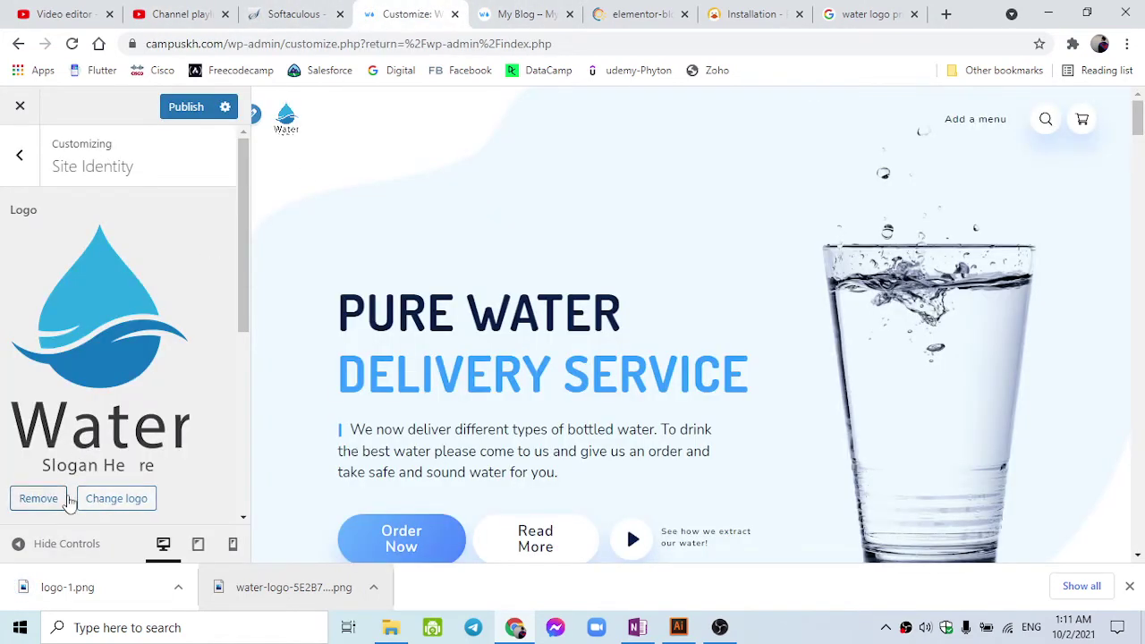
left_click(93, 498)
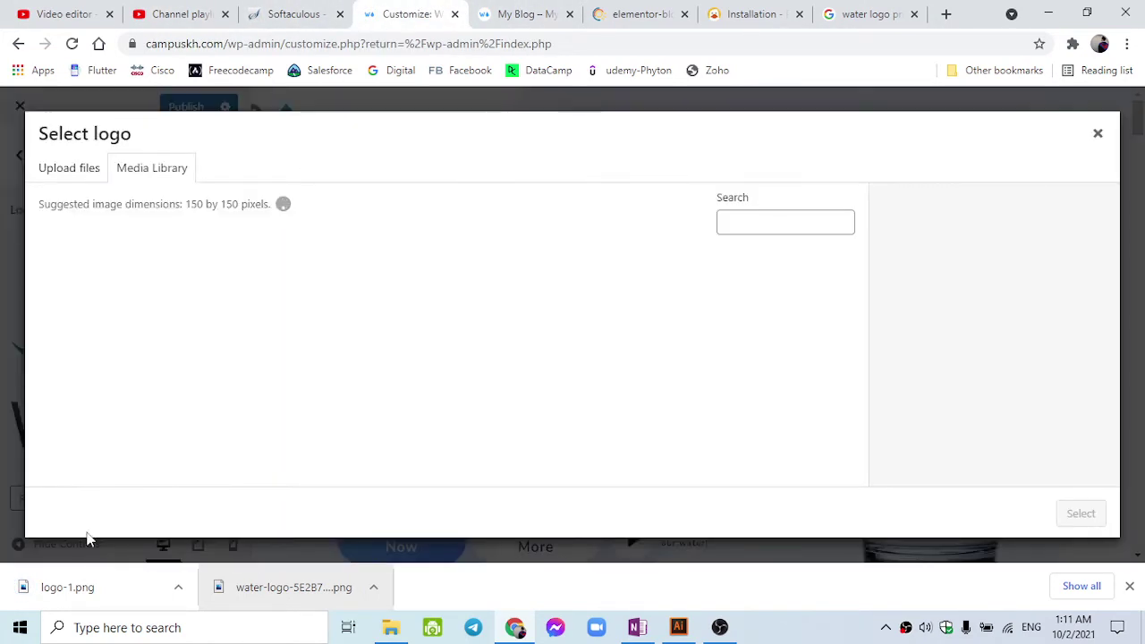
left_click_drag(62, 586, 346, 365)
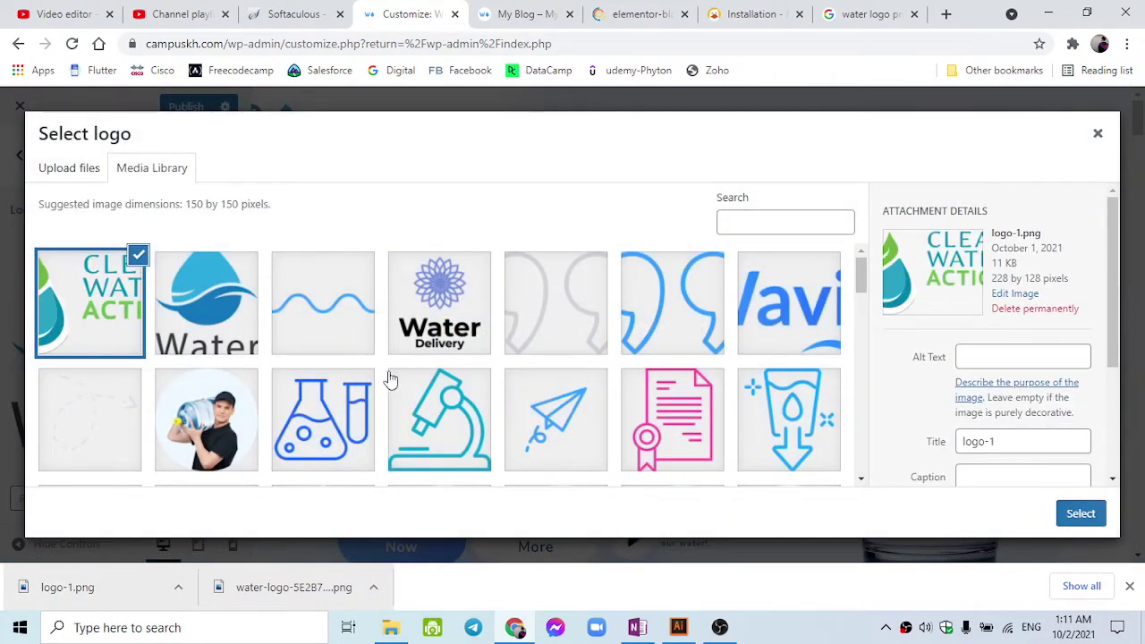
left_click(1064, 511)
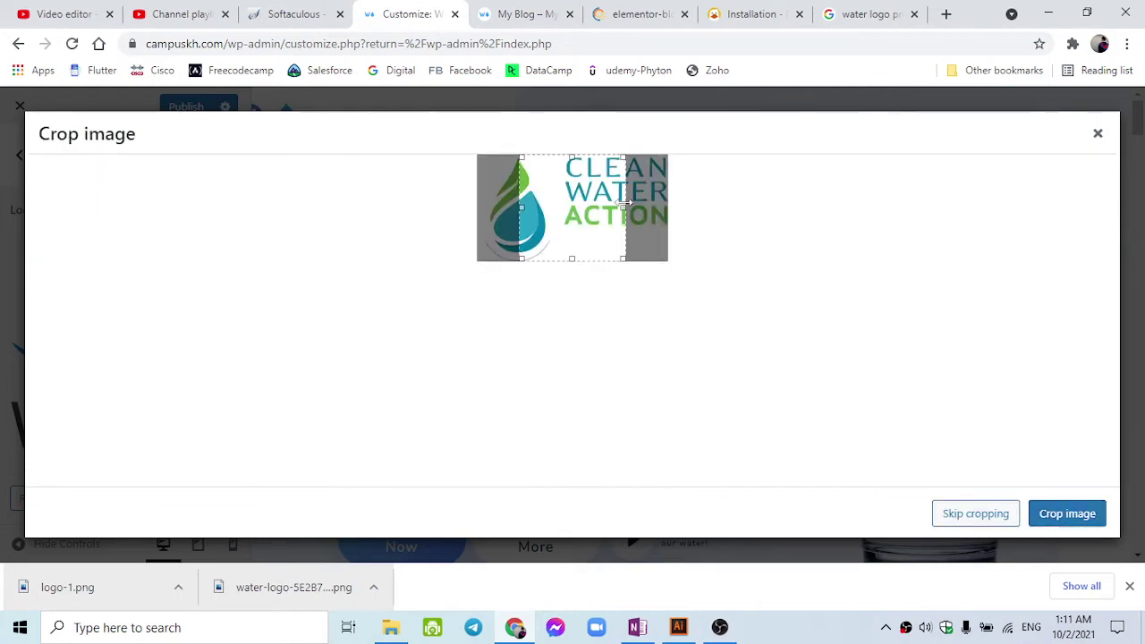
- Use the Clean Water Action logo without cropping it and publish the site identity changes
left_click_drag(630, 213, 685, 192)
left_click(971, 514)
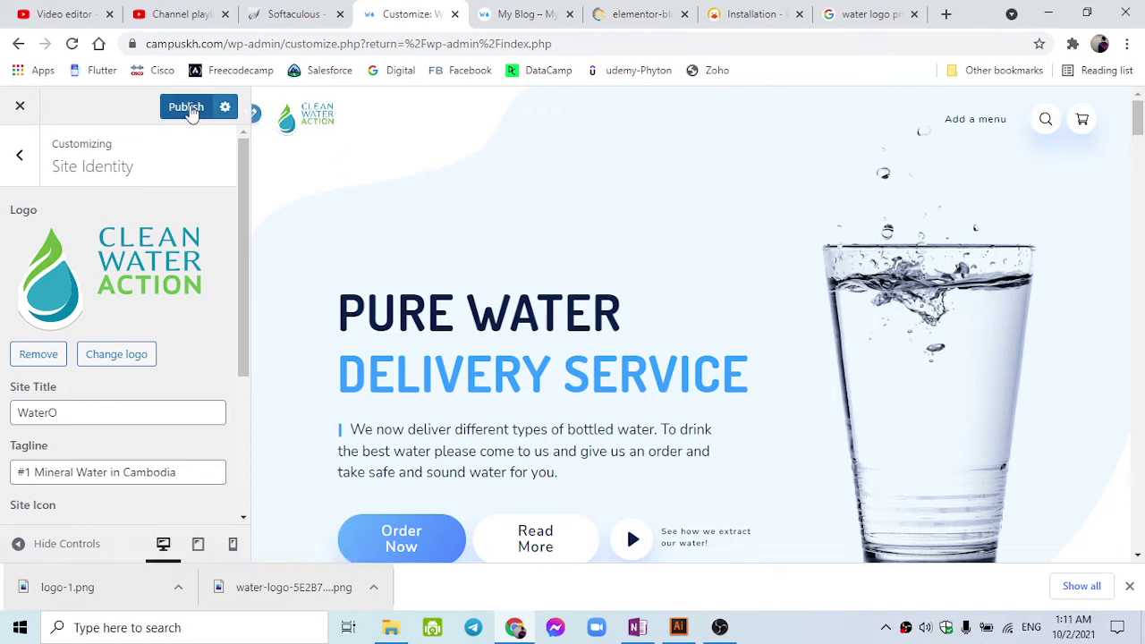
left_click(188, 107)
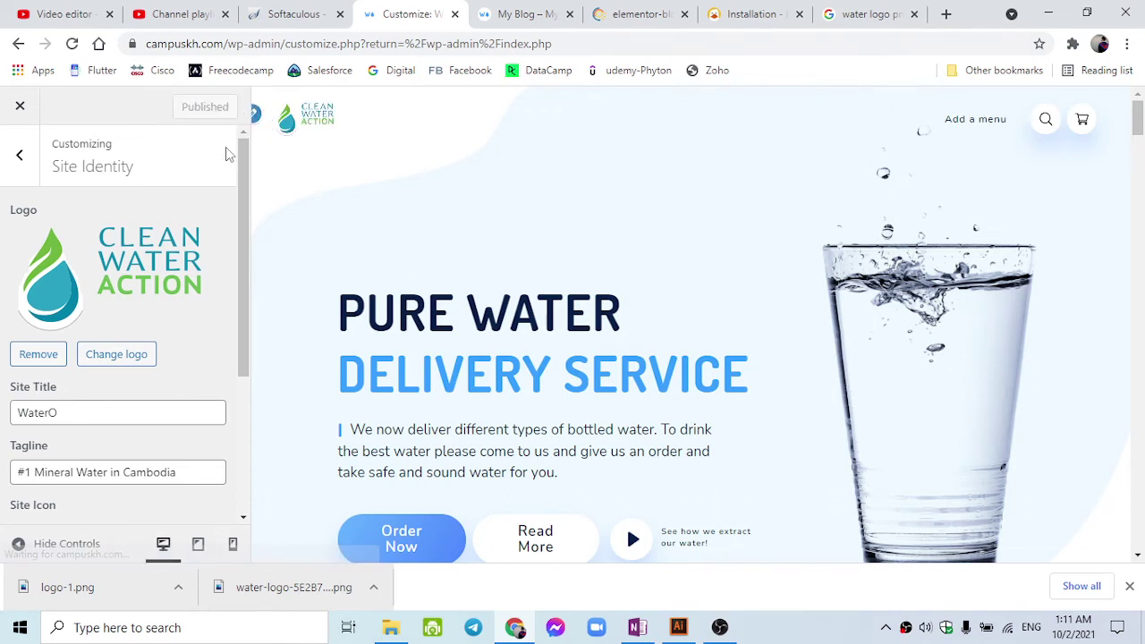
- Reload the live campuskh.com home page and examine its header logo, browser title and the content down past the Water Composition section
left_click(528, 13)
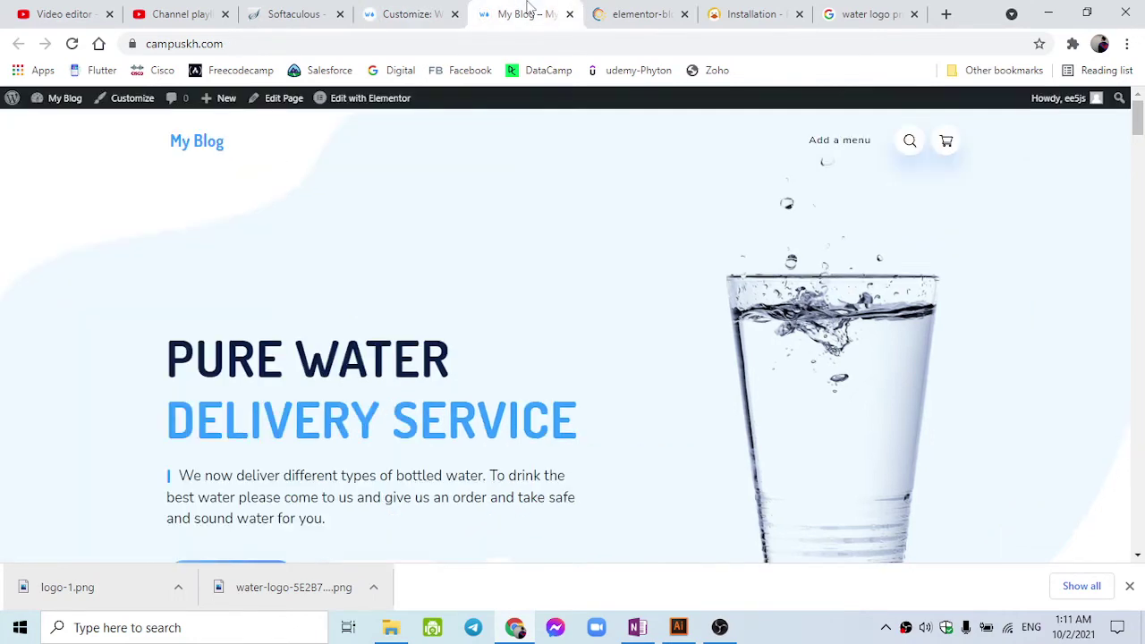
left_click(73, 43)
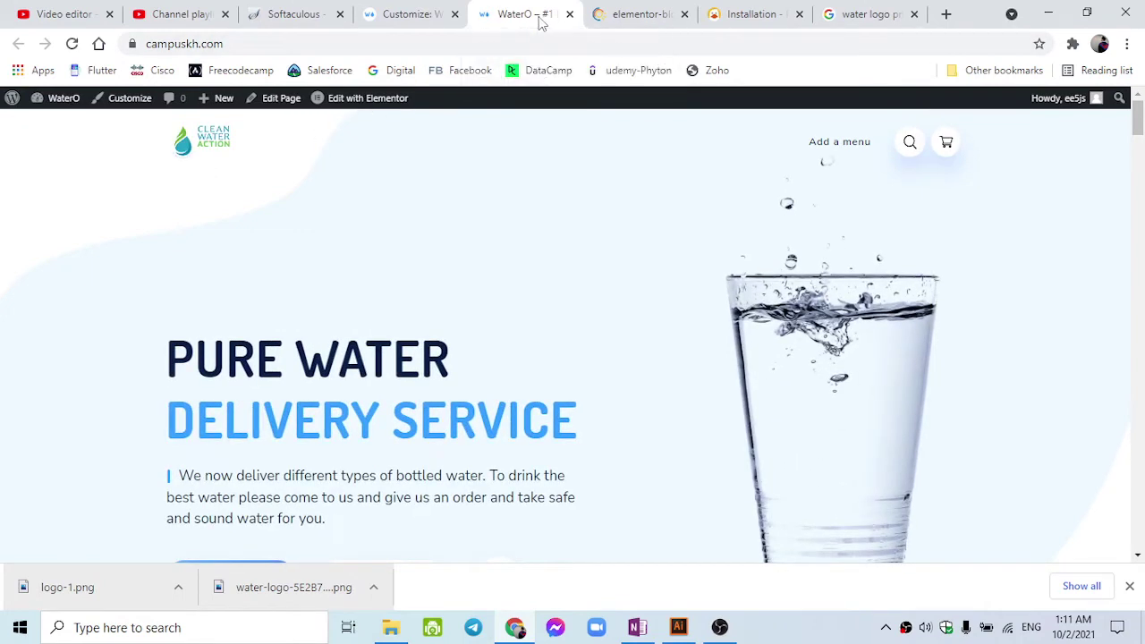
left_click_drag(528, 17, 532, 26)
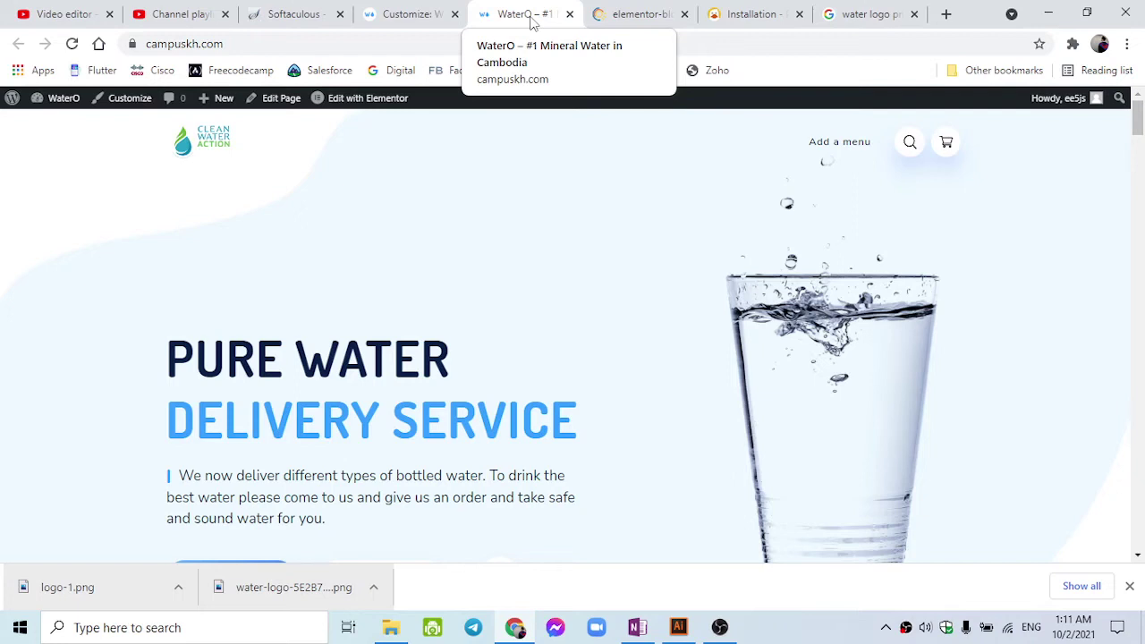
scroll(345, 301, "down", 7)
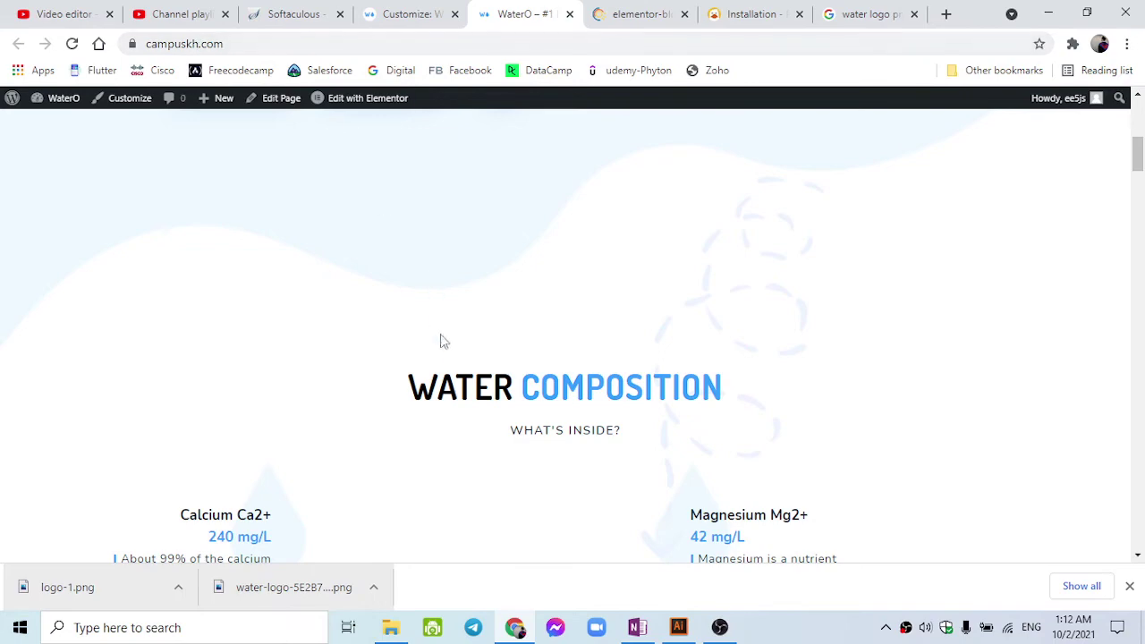
scroll(443, 349, "up", 7)
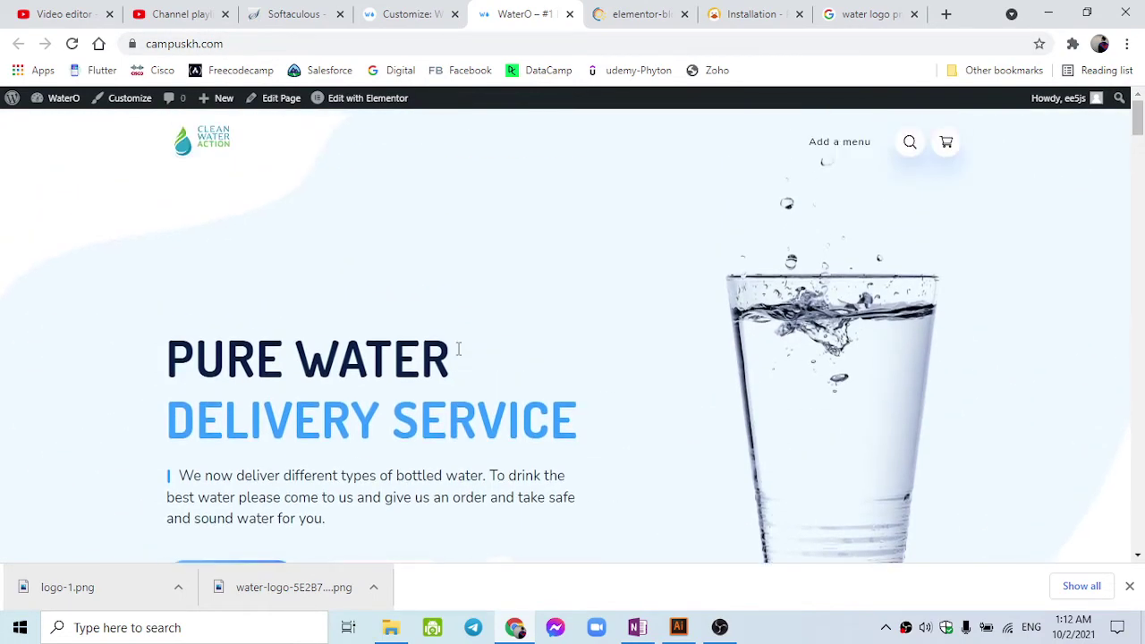
scroll(450, 292, "down", 2)
scroll(396, 417, "down", 5)
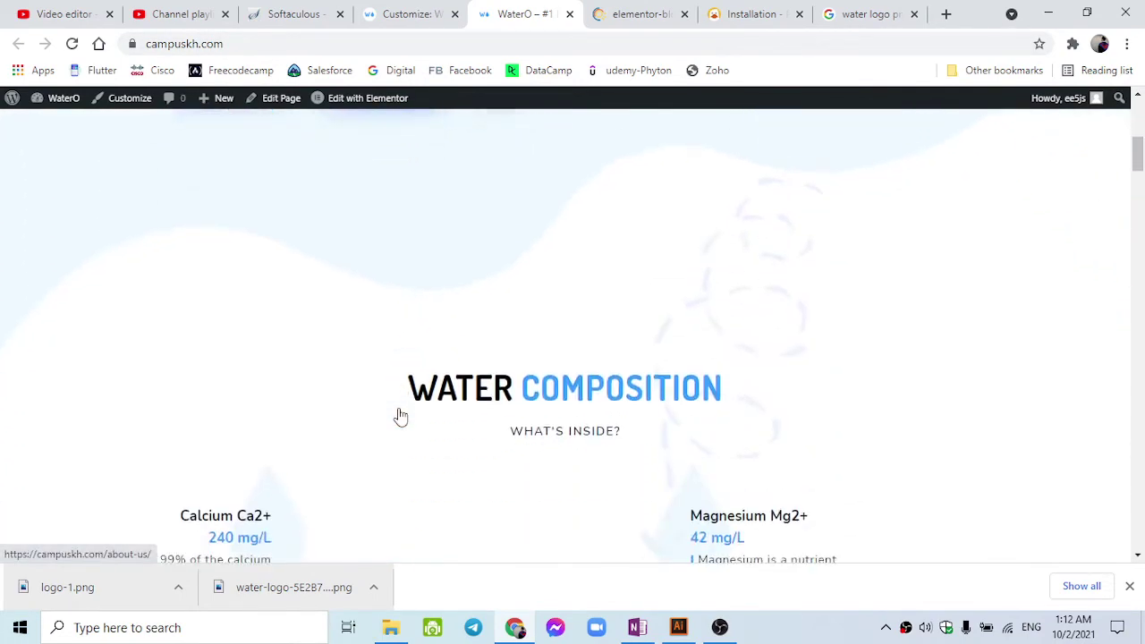
scroll(399, 416, "down", 4)
scroll(394, 376, "up", 9)
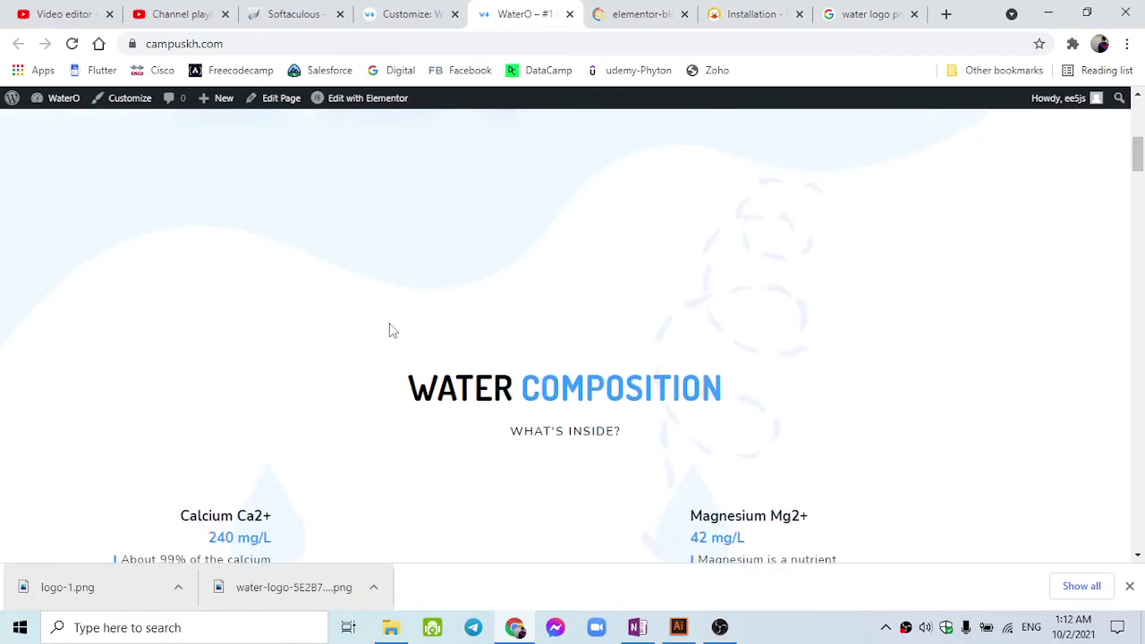
scroll(389, 331, "up", 1)
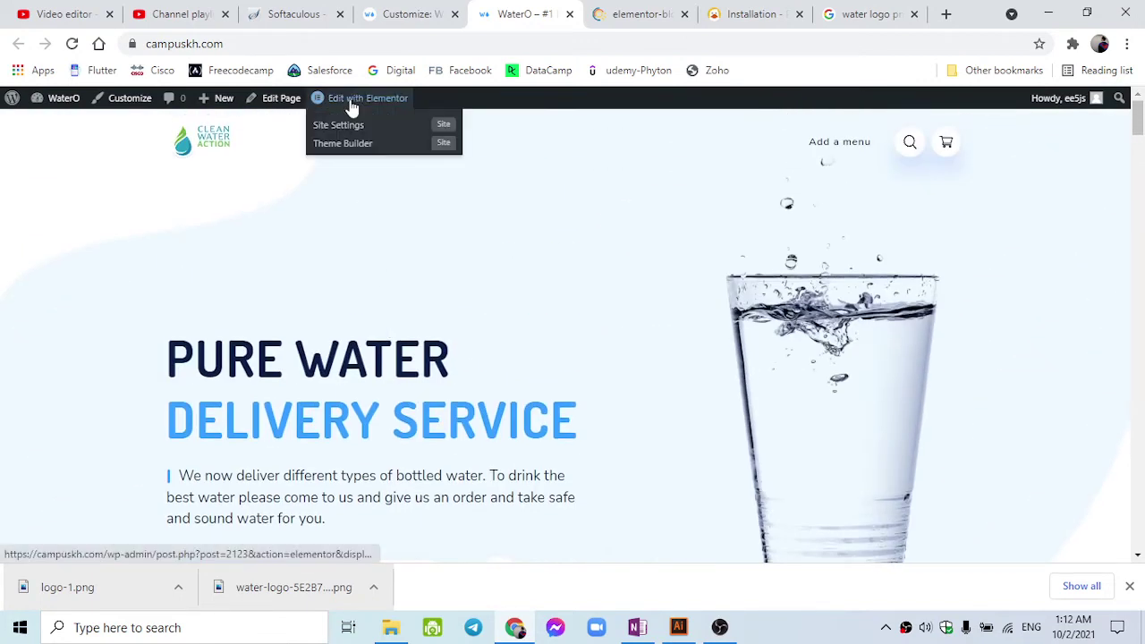
- Open the home page for editing in Elementor, reviewing the Customizer's Site Identity settings while the editor loads
left_click(351, 104)
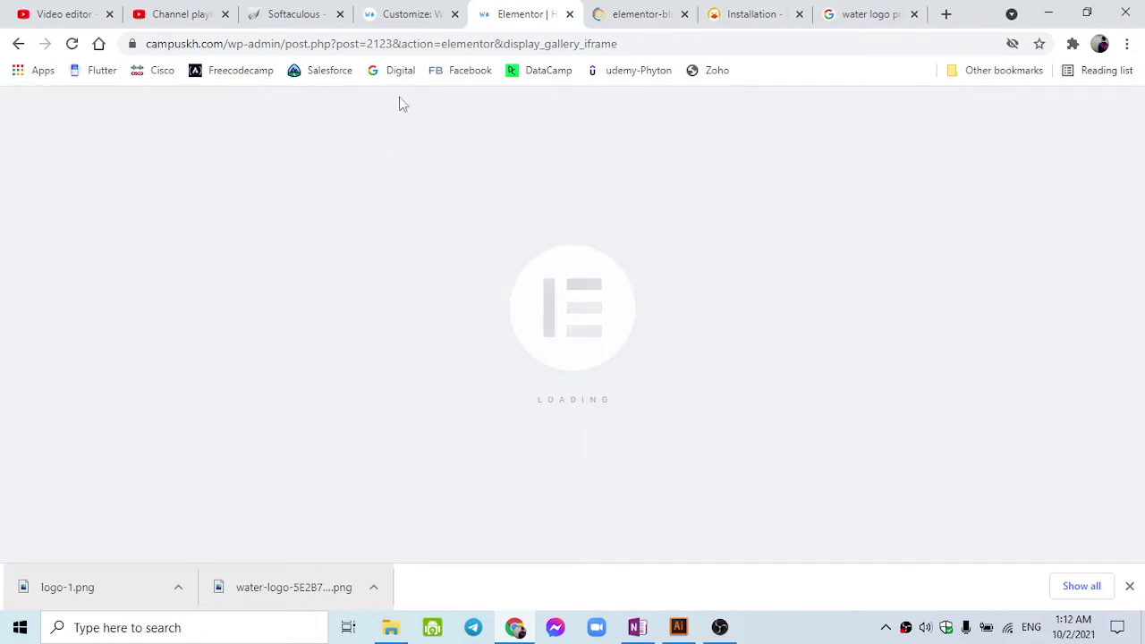
left_click(410, 14)
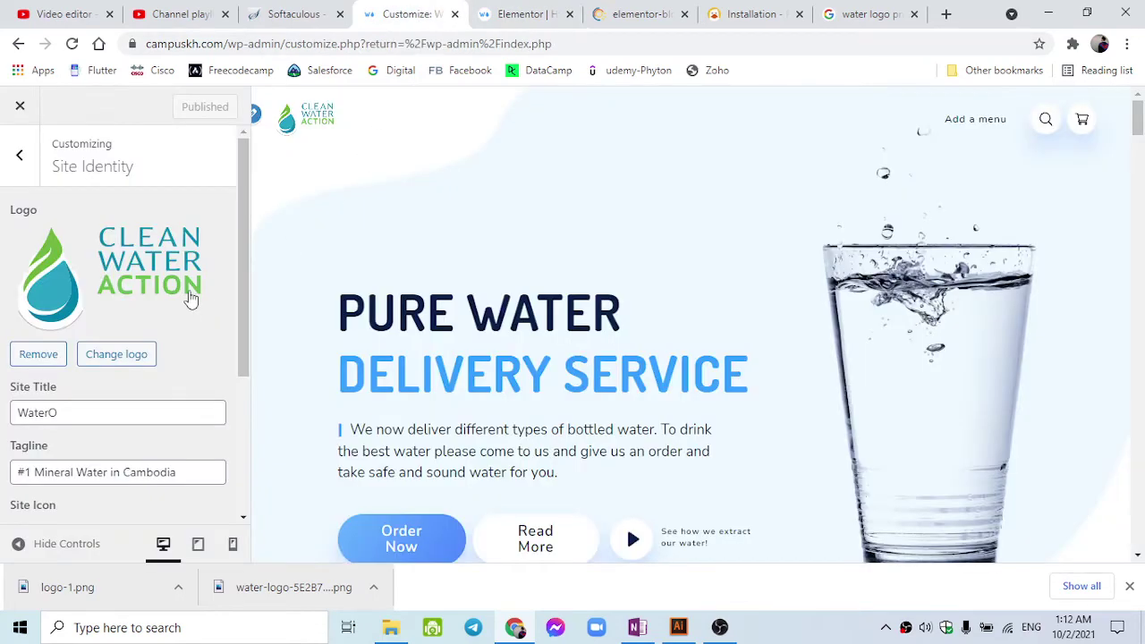
scroll(166, 396, "down", 3)
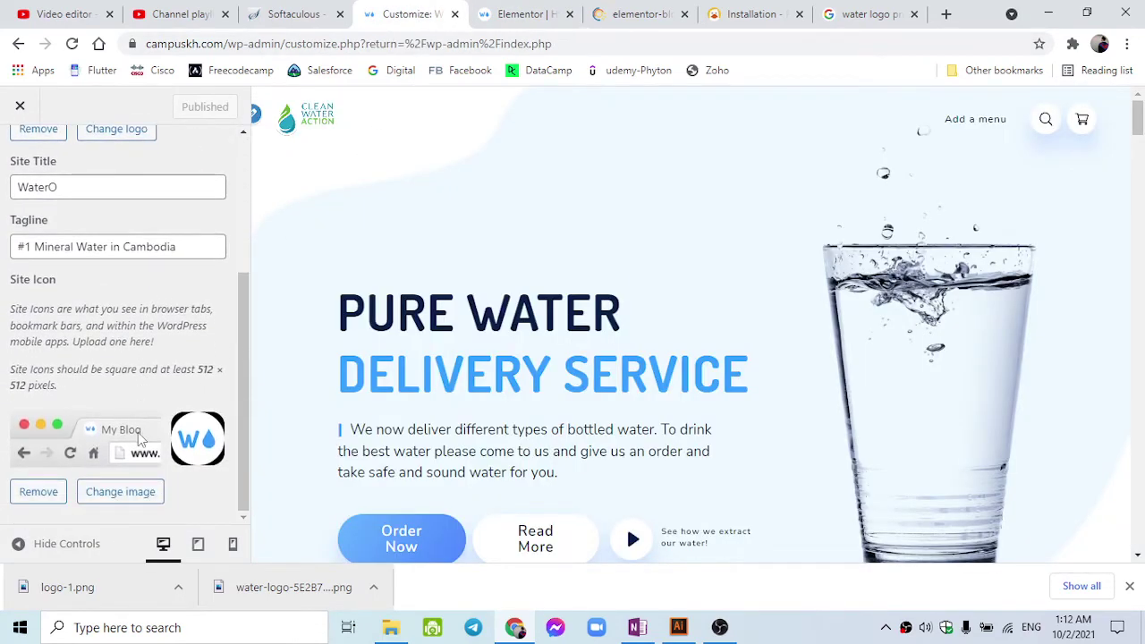
scroll(138, 436, "up", 3)
left_click(518, 14)
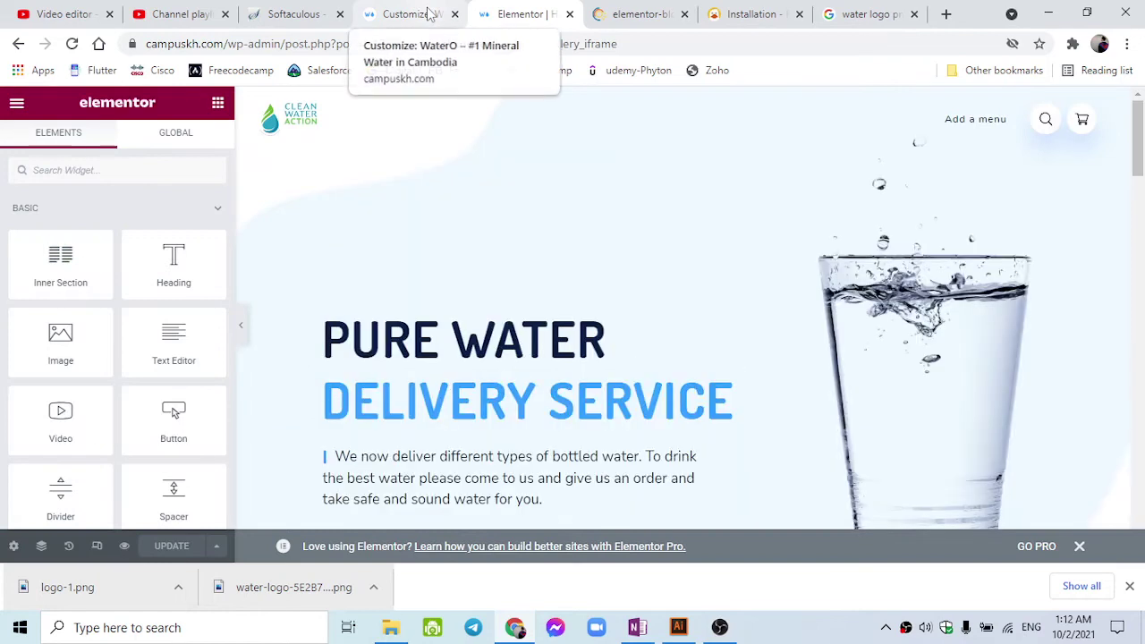
- Close the Customizer to get back to the WordPress dashboard, and bring up the Elementor editor again
left_click(407, 15)
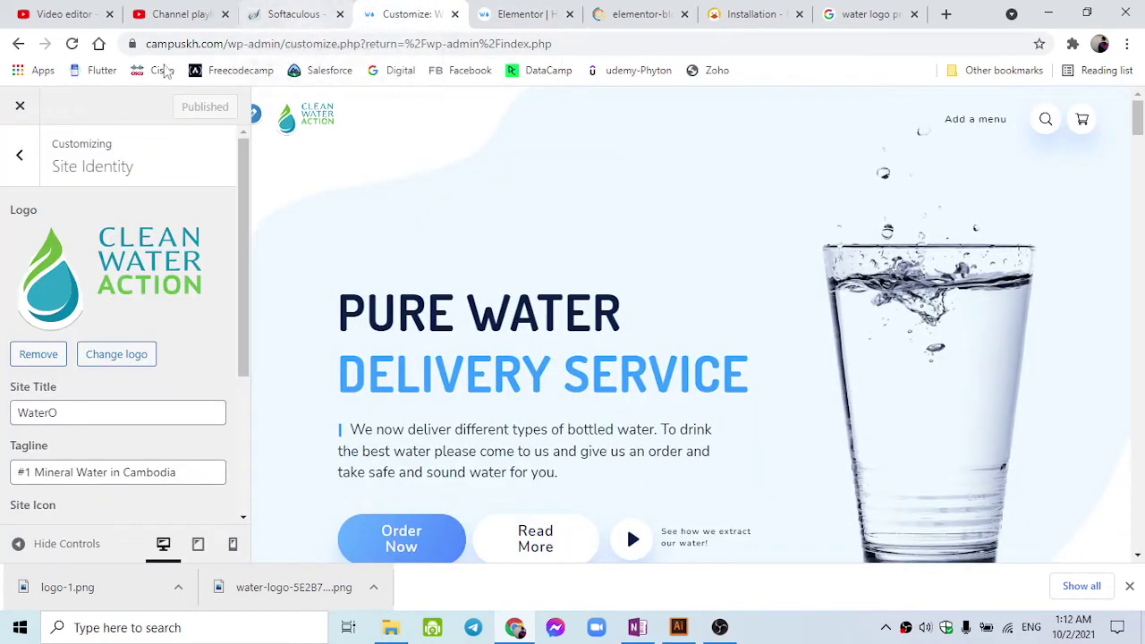
left_click(25, 109)
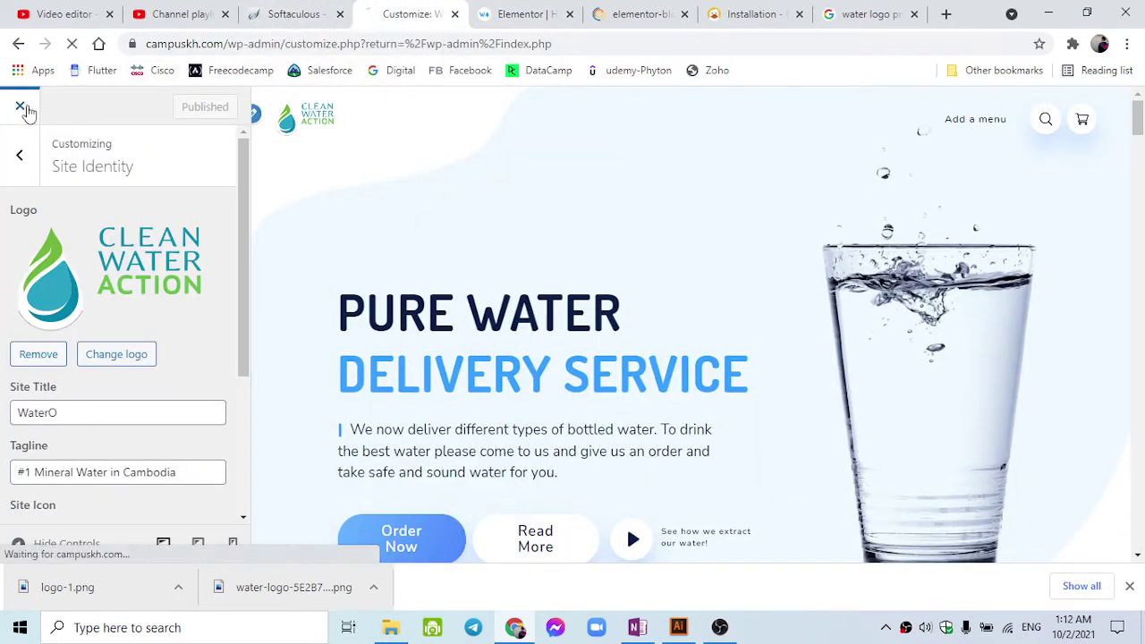
left_click(492, 11)
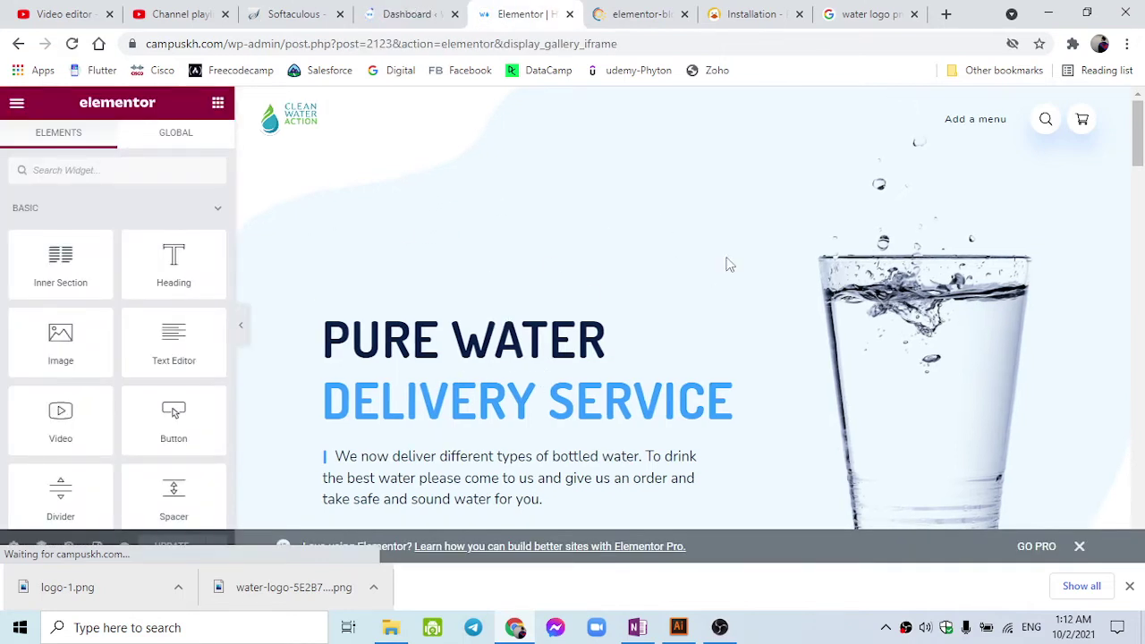
- Open the list of all pages in the WordPress dashboard, look through it, and return to the Elementor editor
left_click(414, 5)
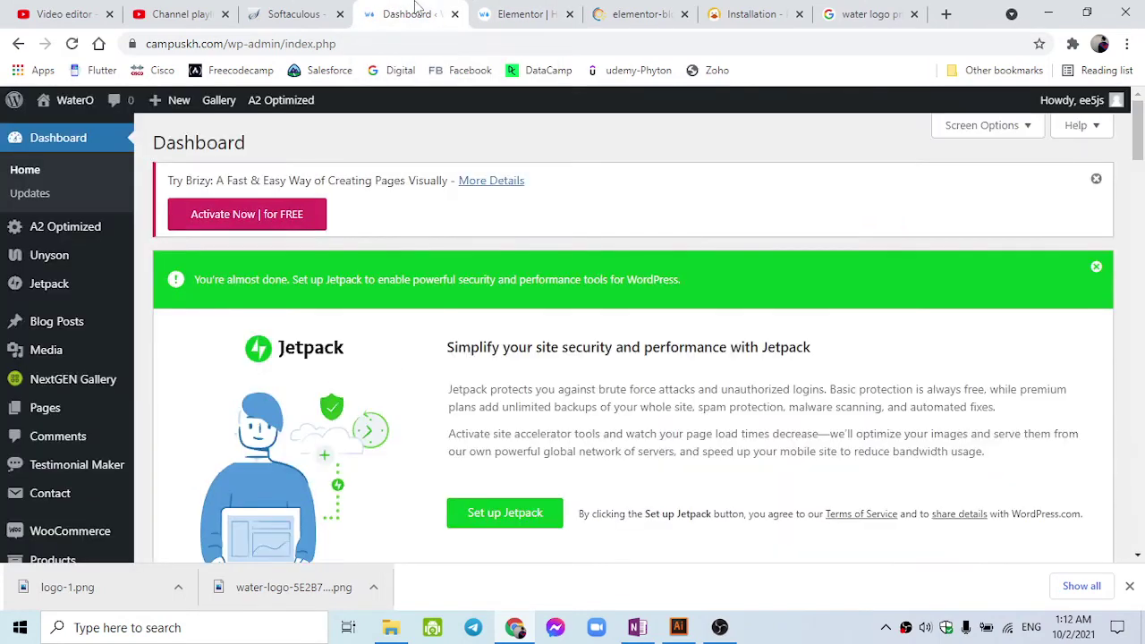
mouse_move(77, 325)
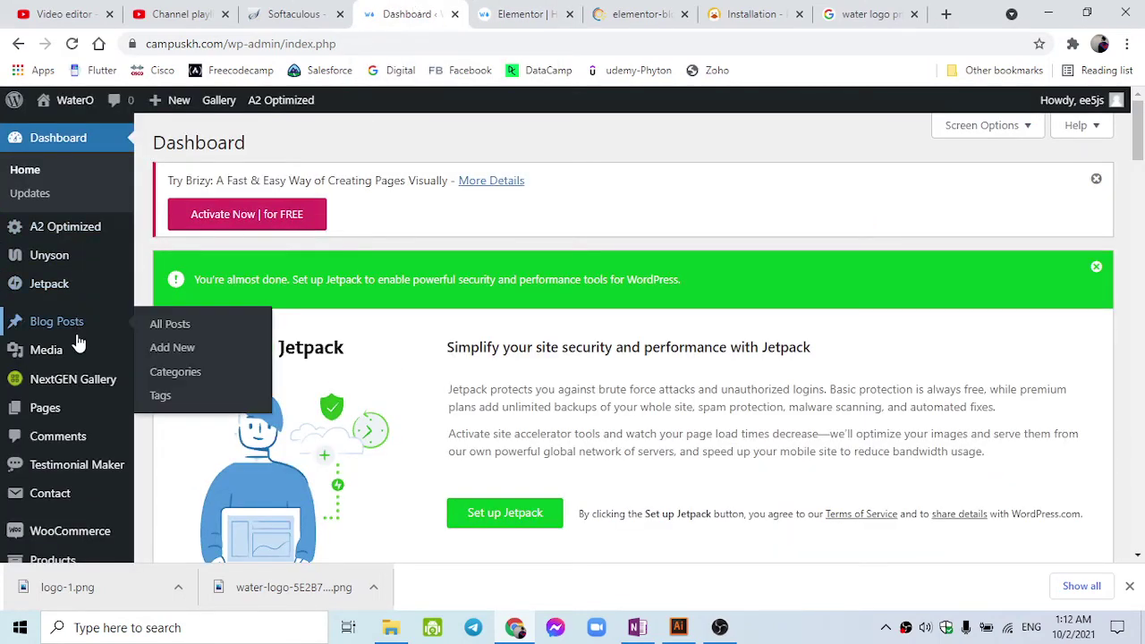
left_click(76, 405)
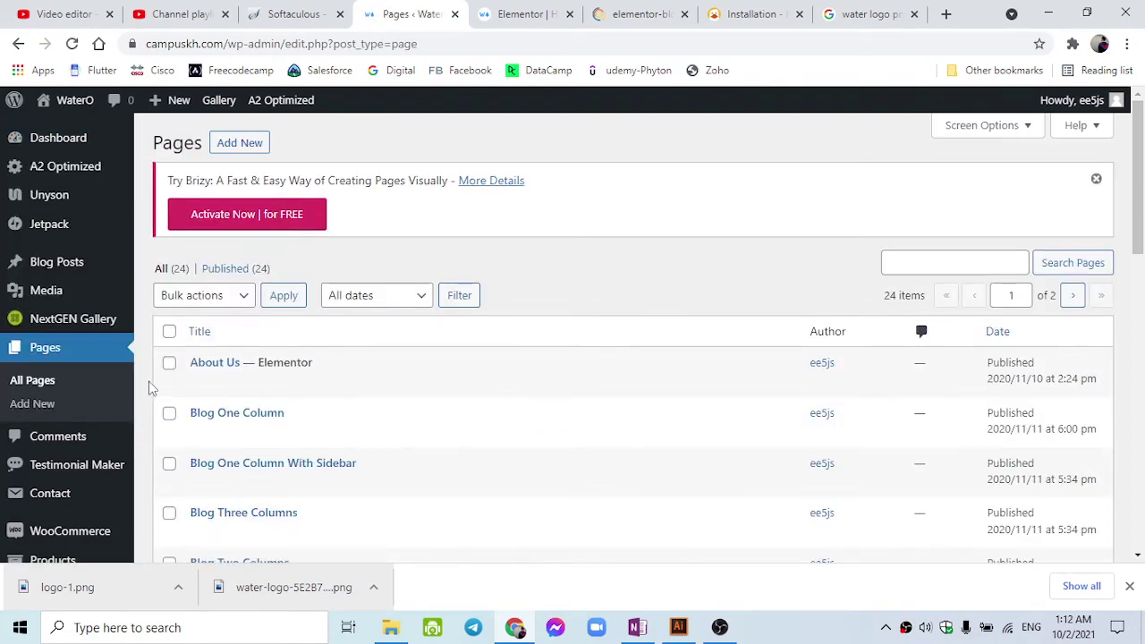
scroll(210, 372, "down", 2)
scroll(215, 368, "down", 8)
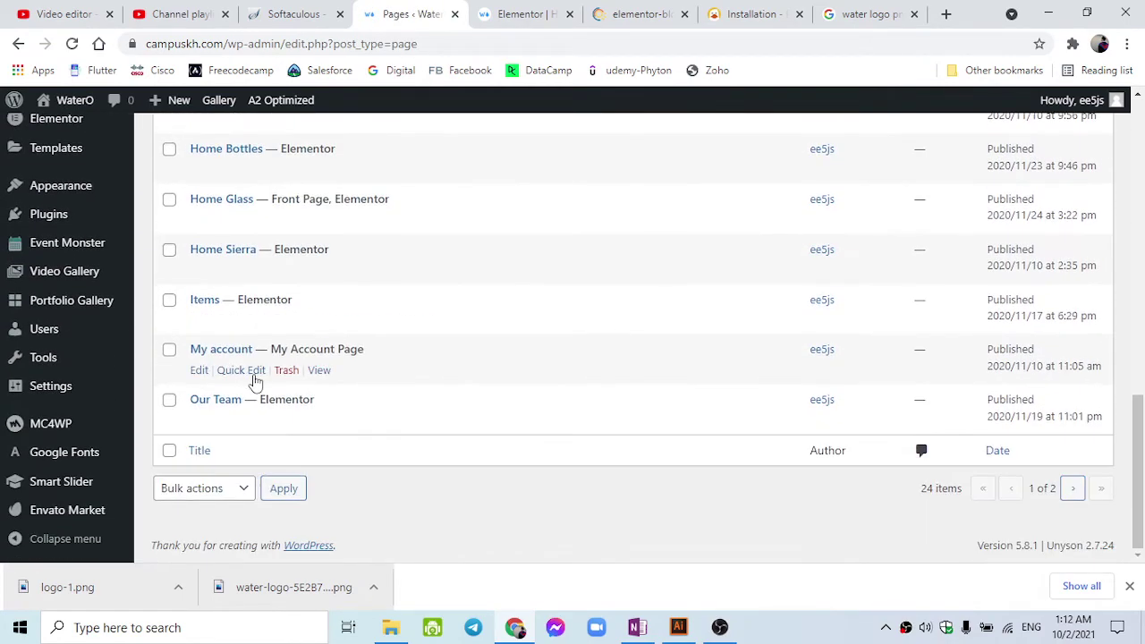
scroll(253, 378, "up", 4)
scroll(255, 376, "up", 6)
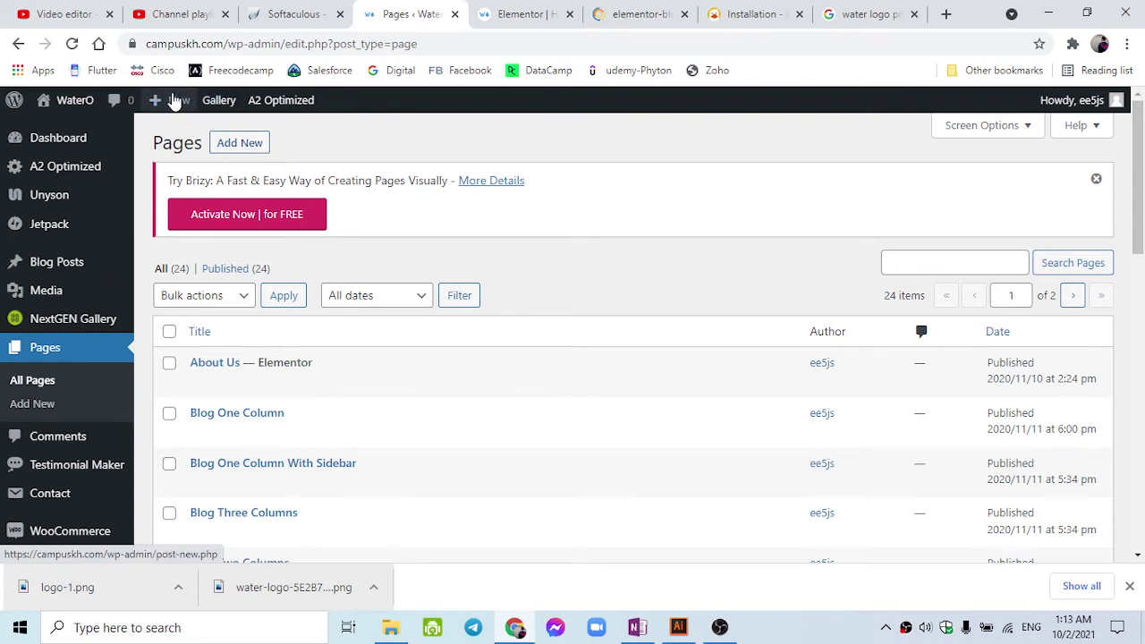
mouse_move(170, 100)
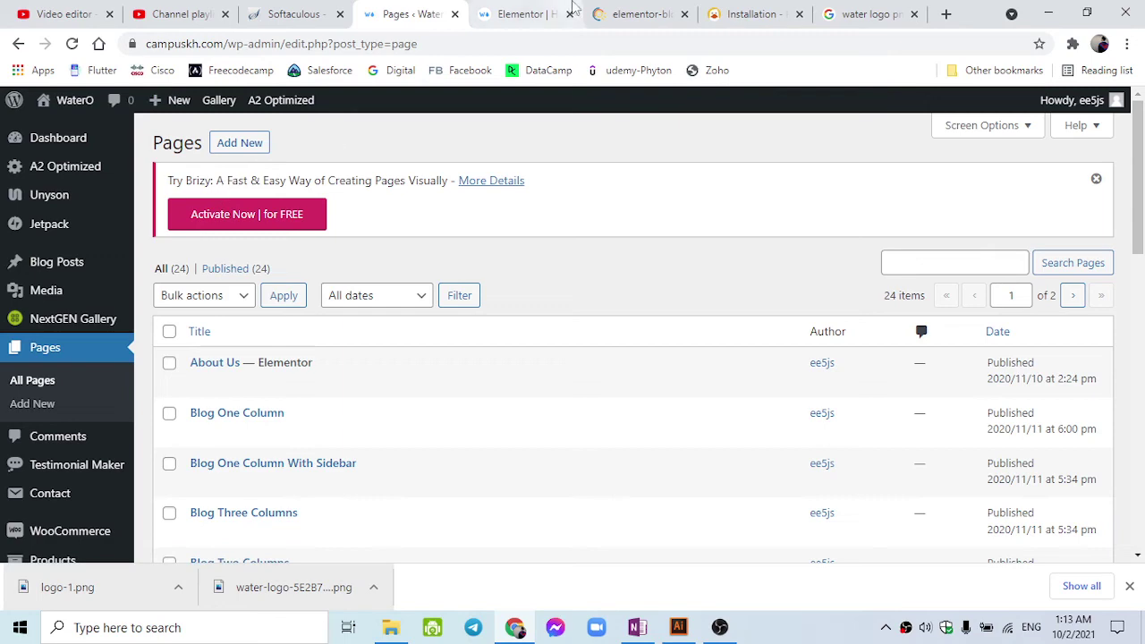
left_click(532, 14)
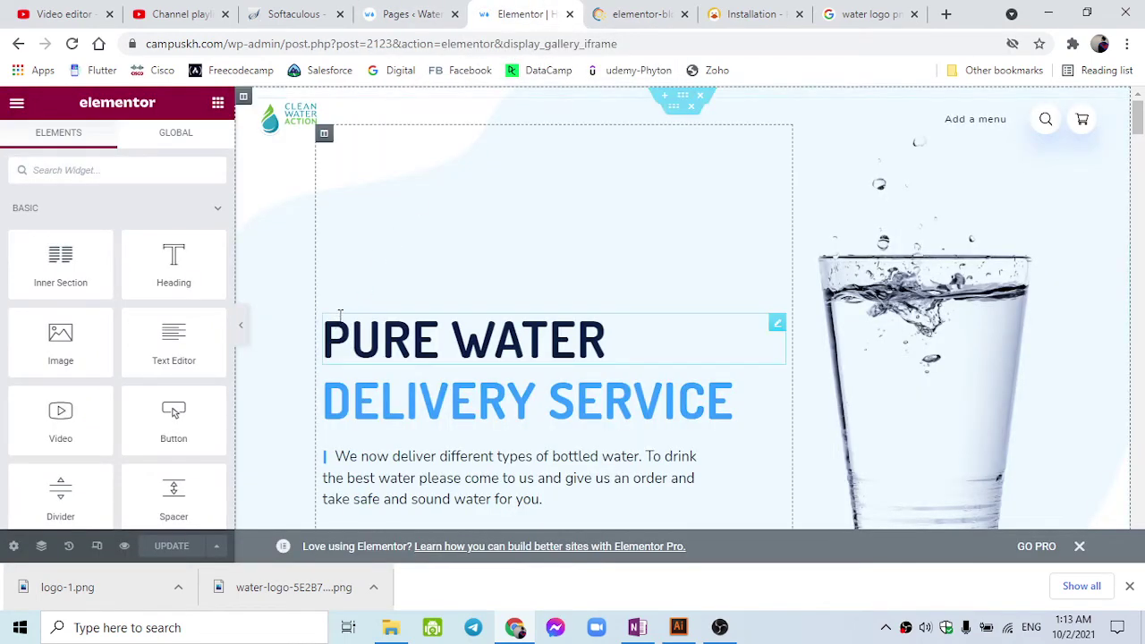
- Add "#1" in front of the hero heading "PURE WATER" on the home page
scroll(358, 310, "down", 10)
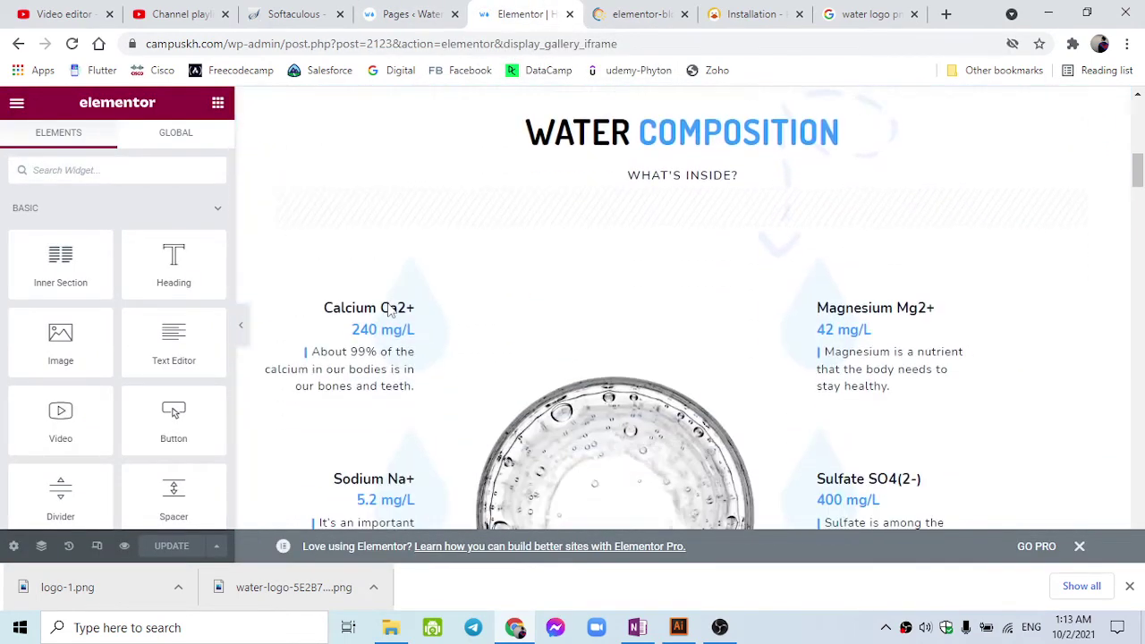
scroll(849, 322, "up", 6)
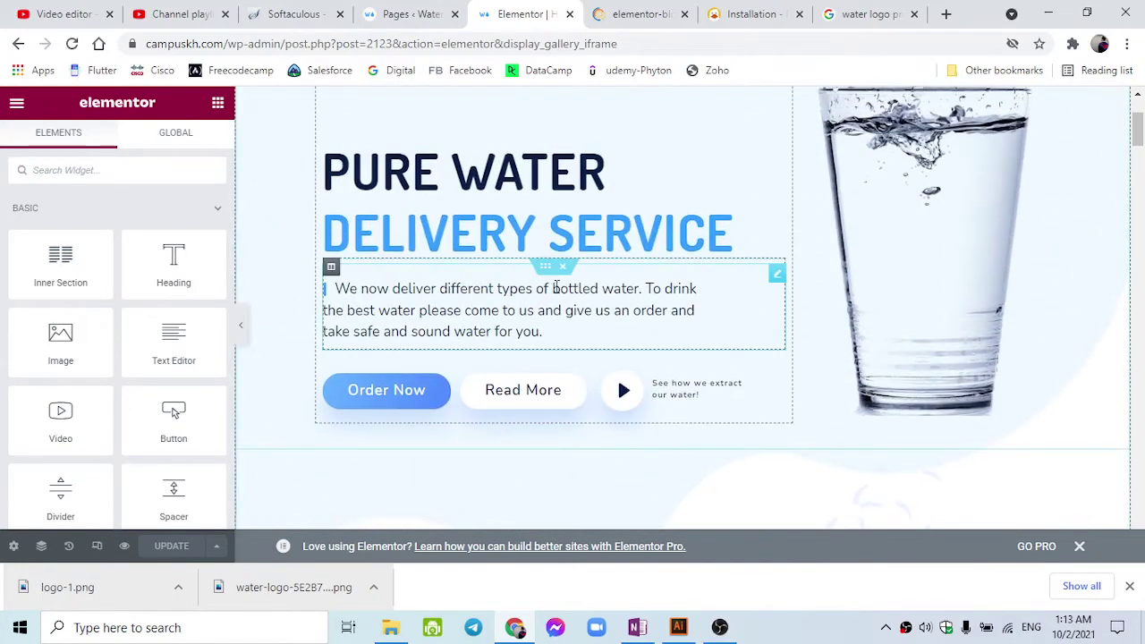
scroll(563, 288, "up", 2)
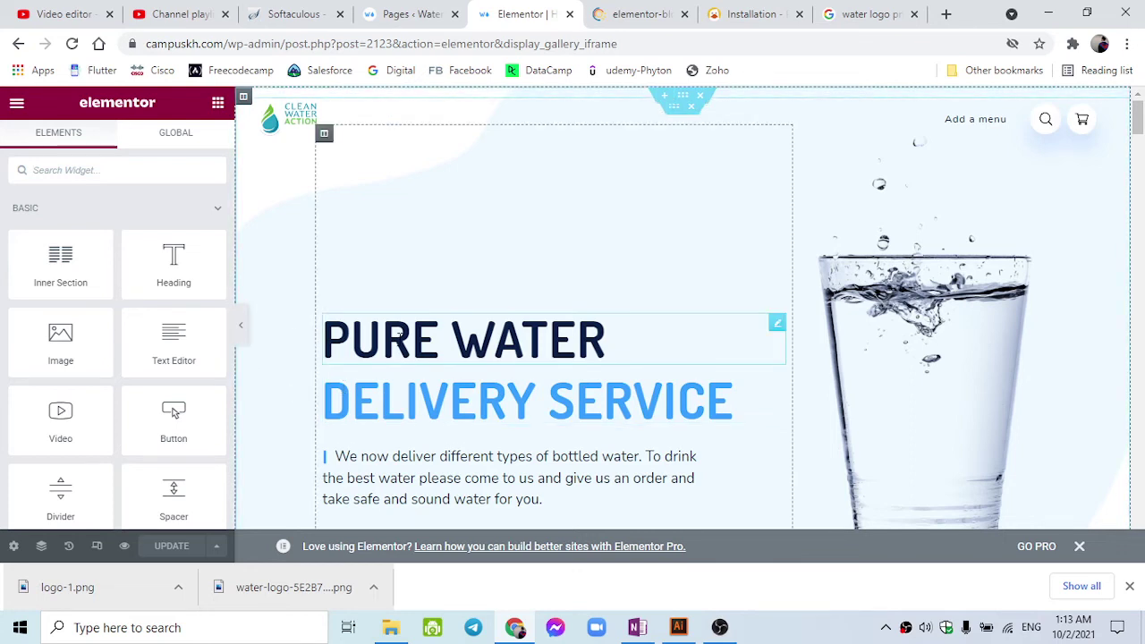
left_click(659, 335)
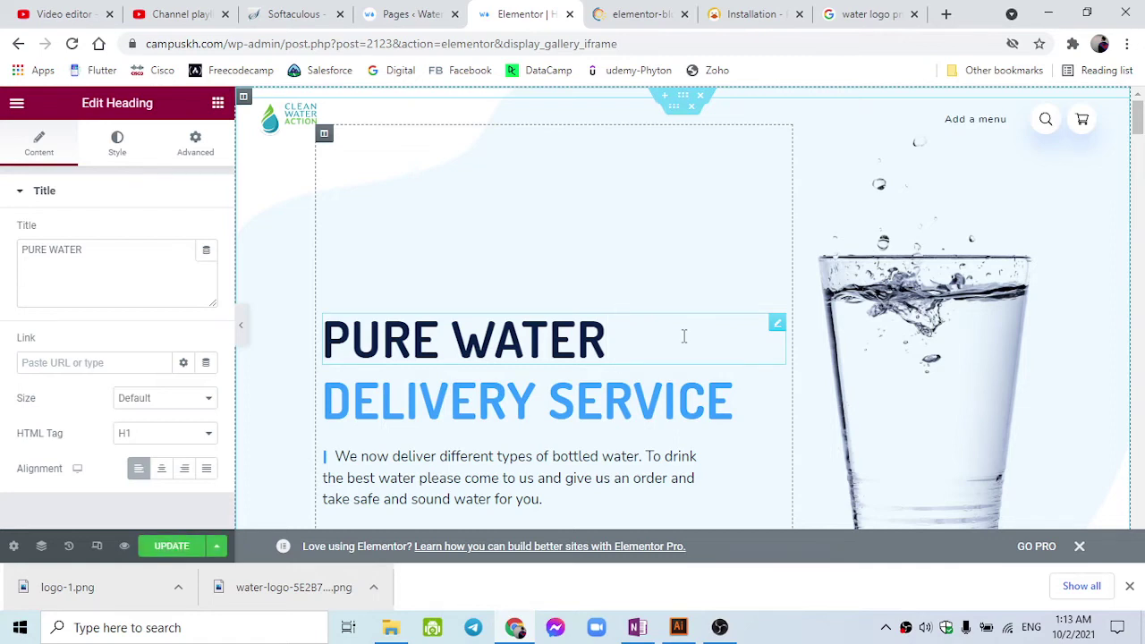
left_click(323, 340)
type("#1")
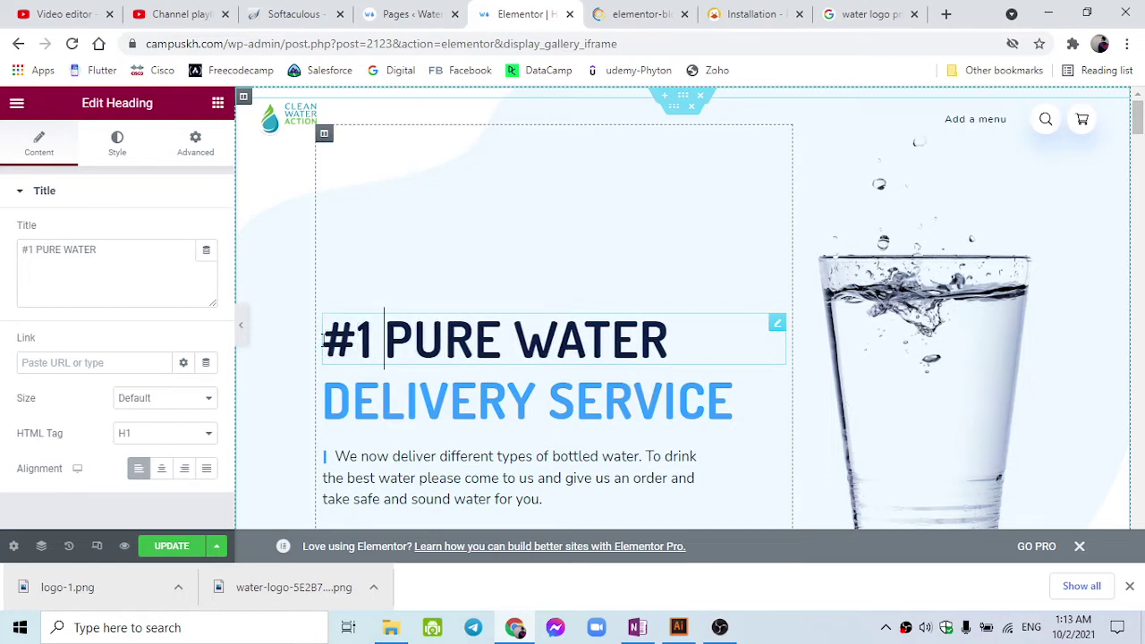
- Replace the blue hero heading "DELIVERY SERVICE" with "Best mineral water"
left_click(383, 410)
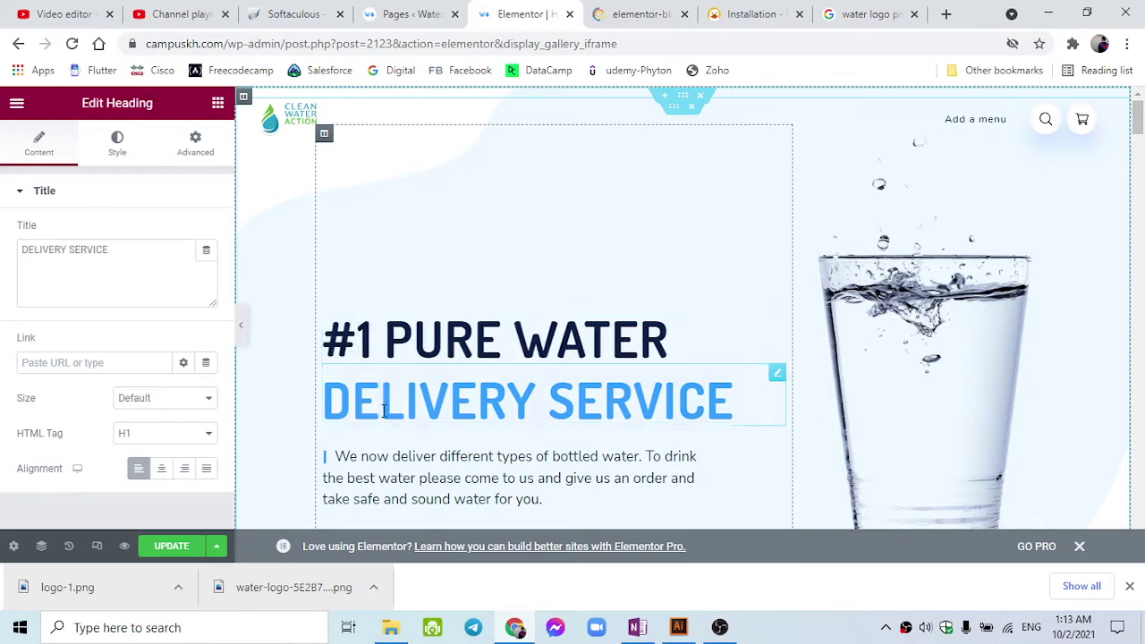
left_click(383, 410)
key("ctrl+a")
type("B")
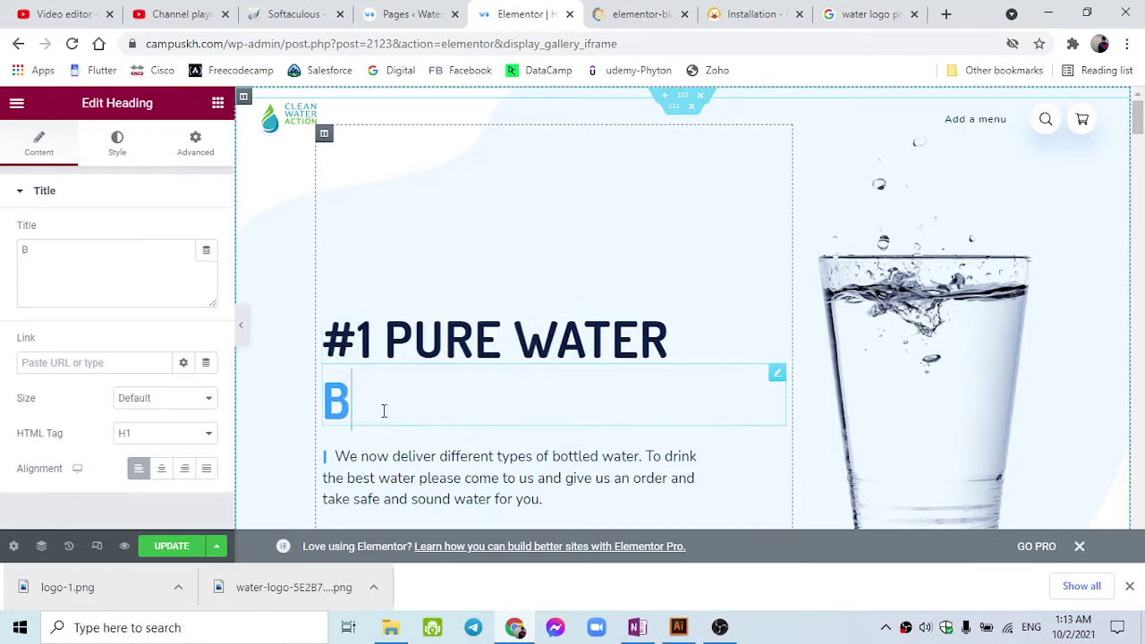
type("est mi")
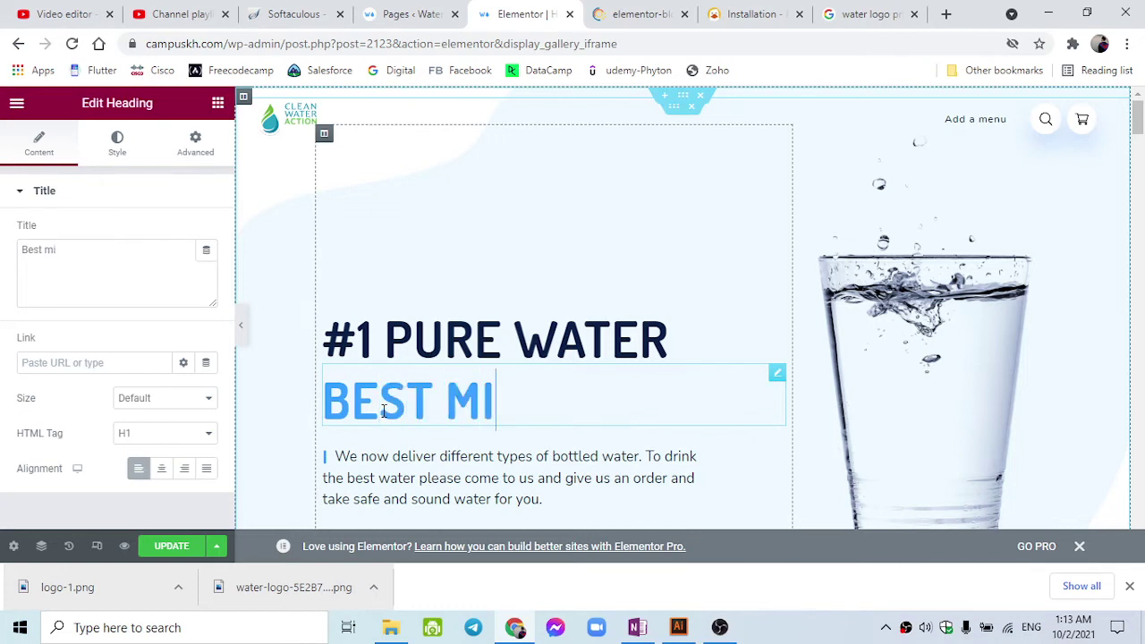
type("neral ")
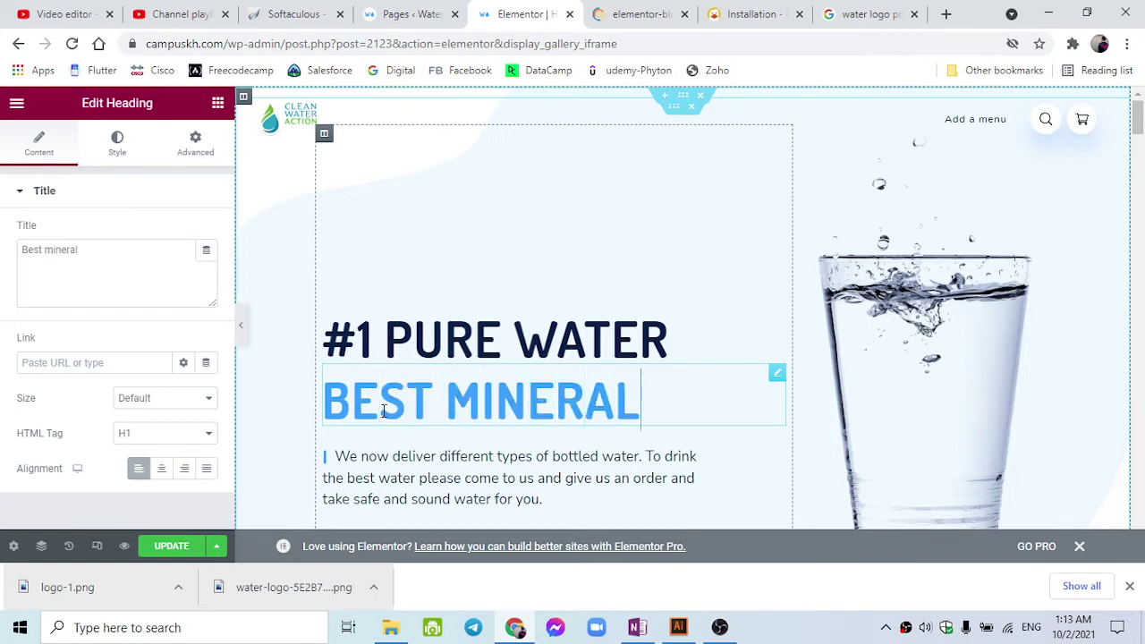
type("water")
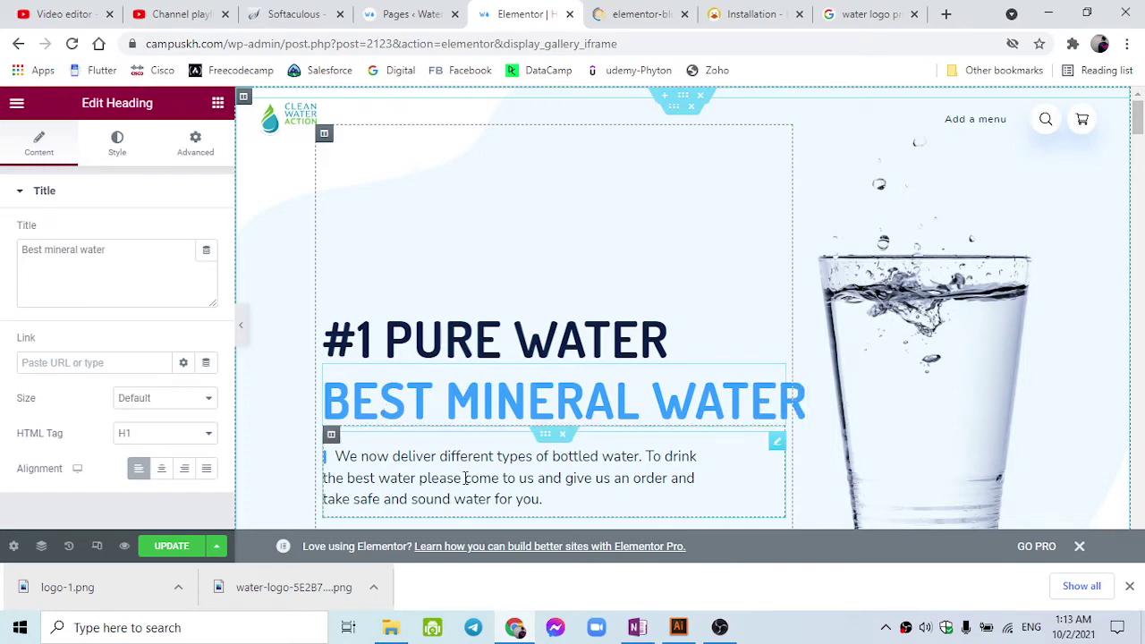
- Open the water glass image's content settings and look over the rest of the hero section
left_click(537, 477)
scroll(814, 385, "down", 1)
left_click(814, 364)
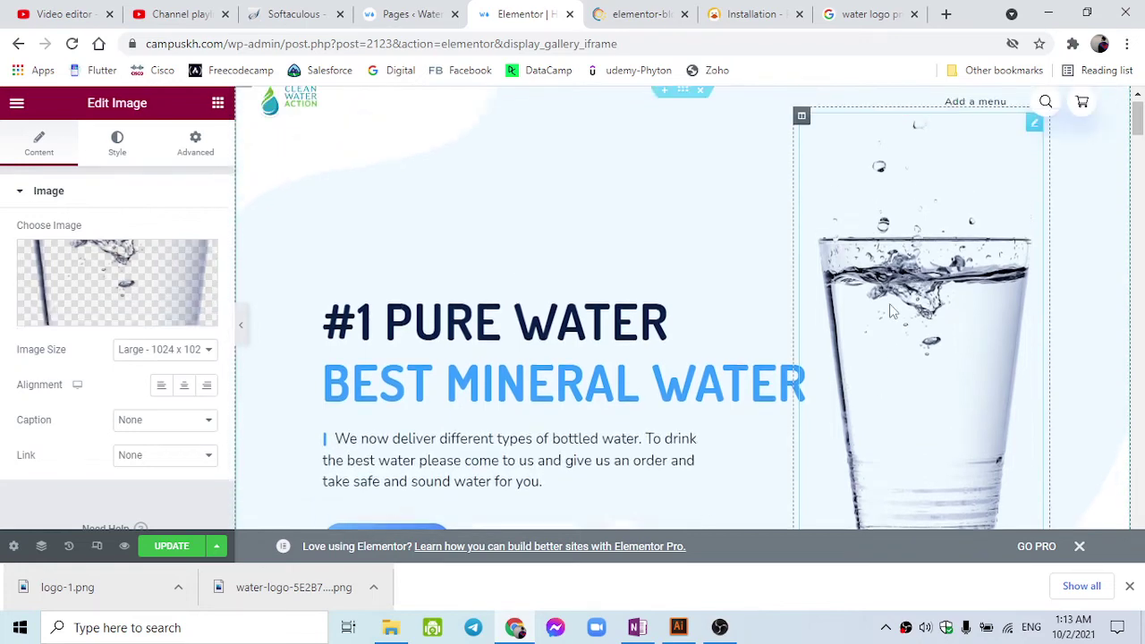
scroll(890, 309, "up", 1)
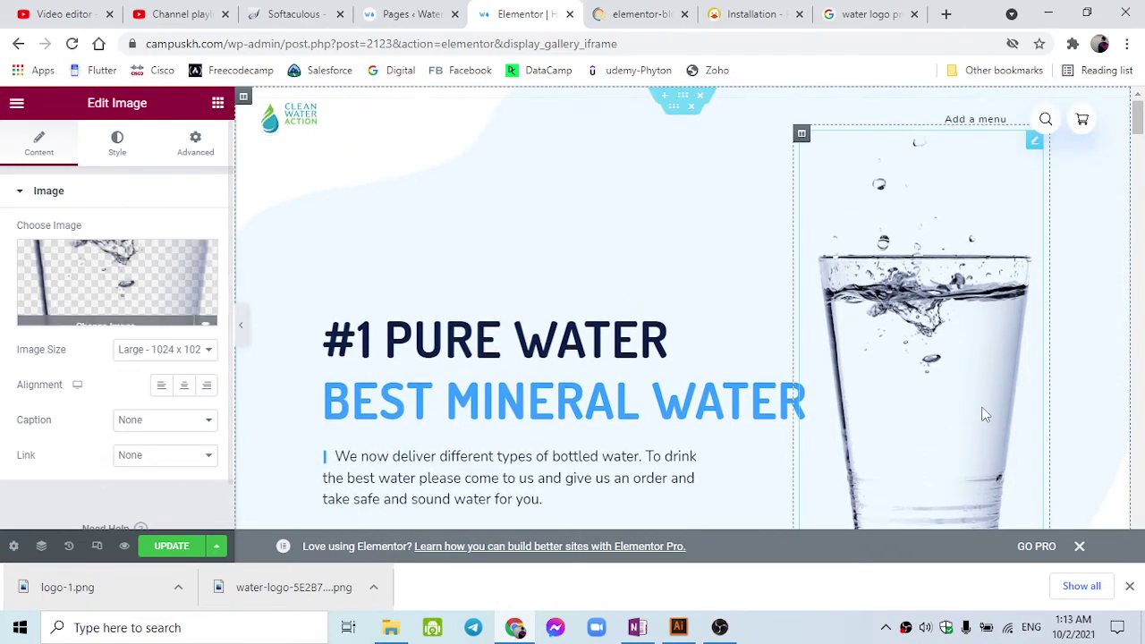
scroll(959, 407, "down", 3)
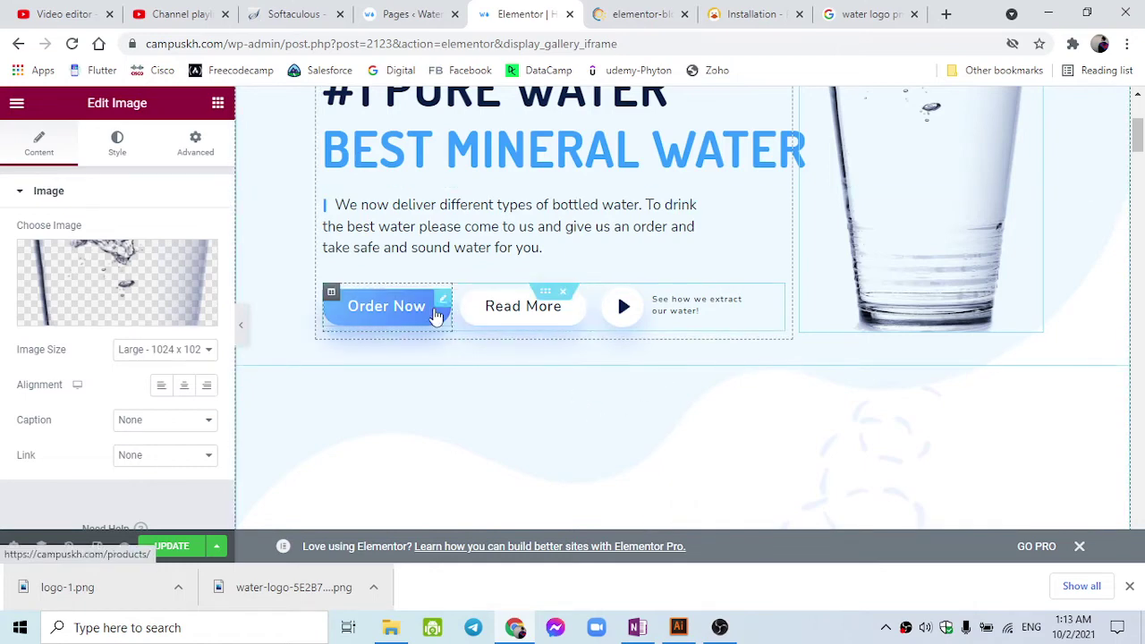
- Open the Order Now button's content settings and select its link address to examine it
left_click(438, 307)
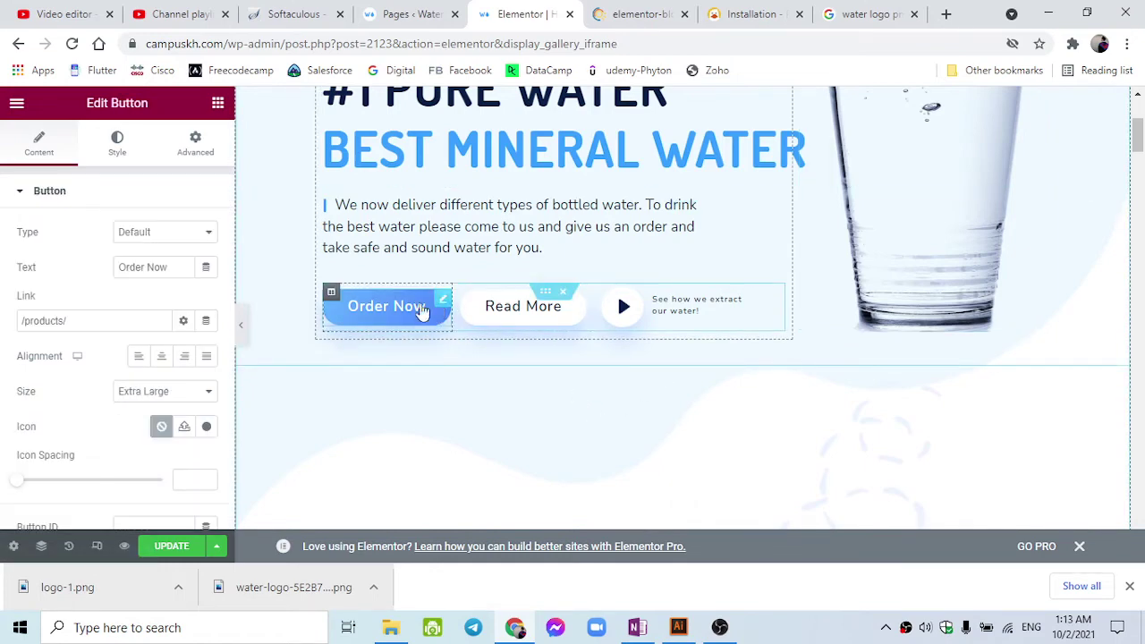
left_click(91, 322)
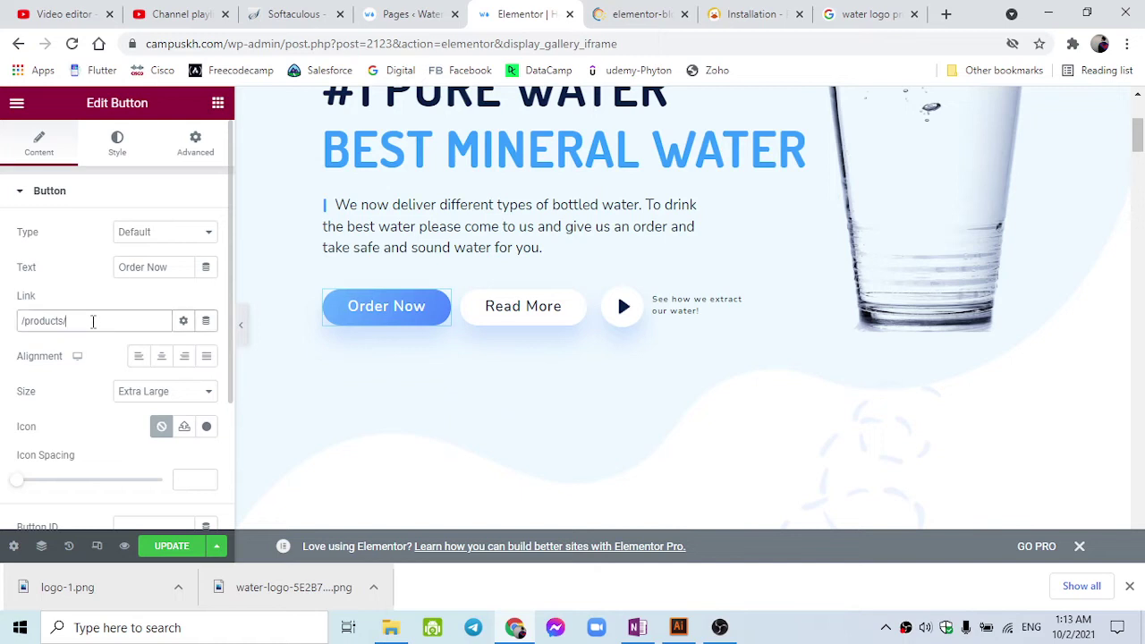
left_click_drag(91, 322, 25, 325)
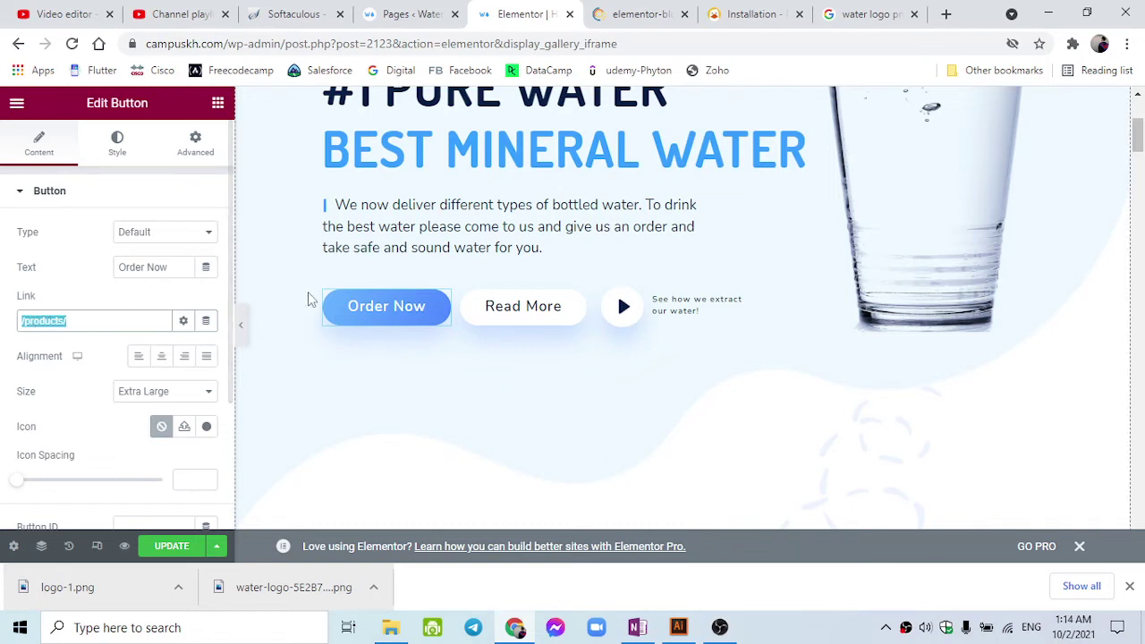
scroll(89, 342, "down", 1)
scroll(90, 349, "up", 1)
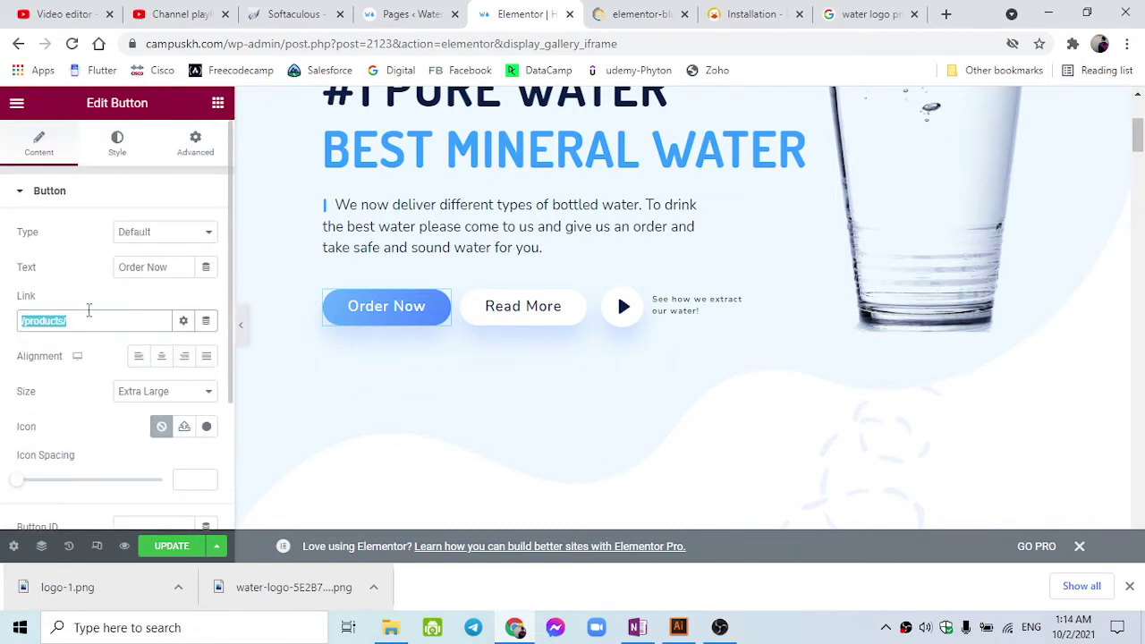
- Review the Order Now button's normal and hover style options and its advanced settings, and return to its content settings
left_click(121, 170)
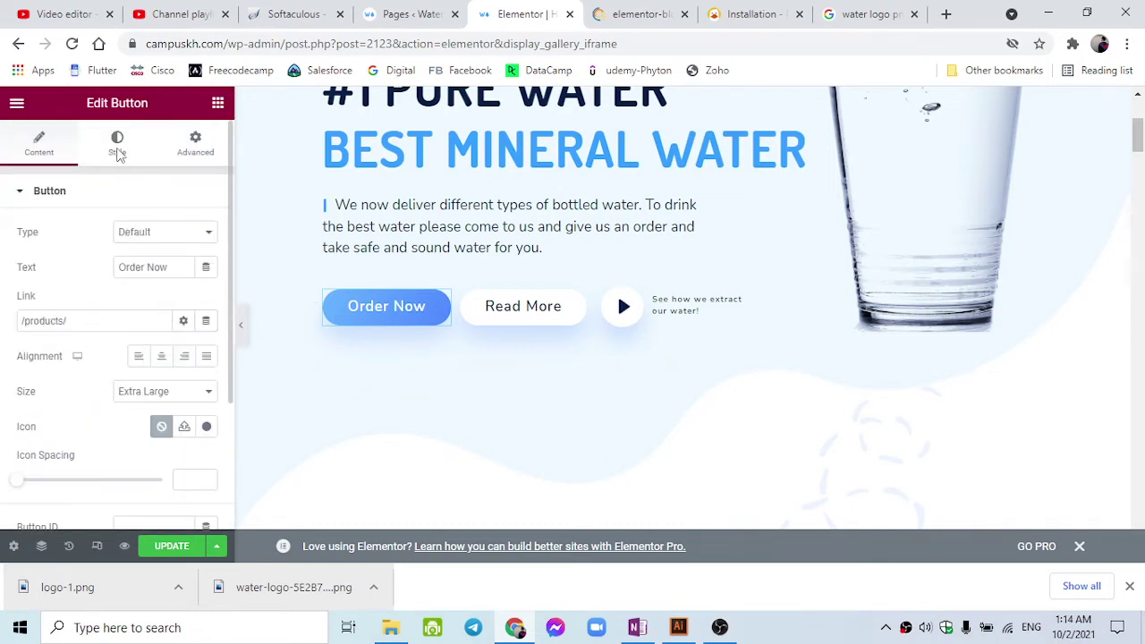
left_click(117, 143)
scroll(108, 332, "down", 3)
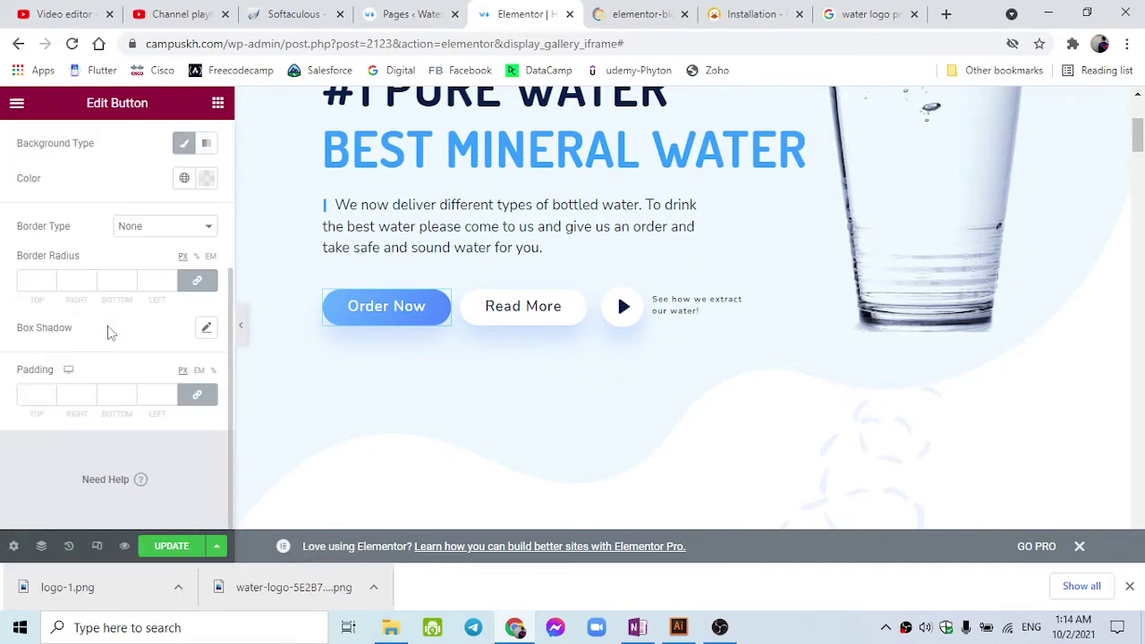
scroll(107, 331, "up", 2)
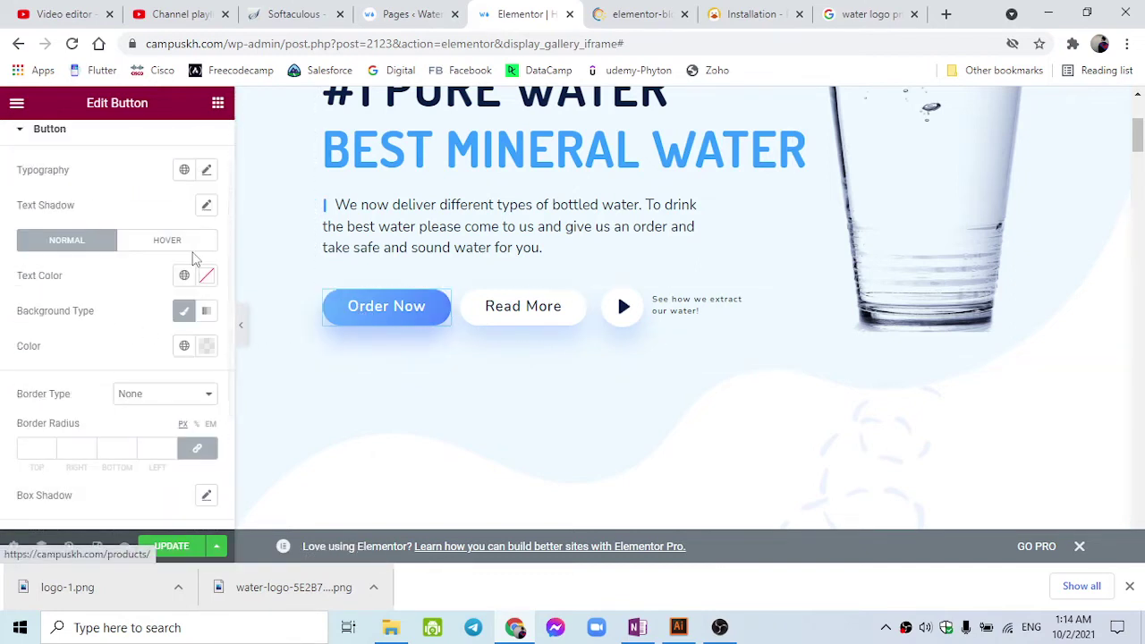
left_click(170, 245)
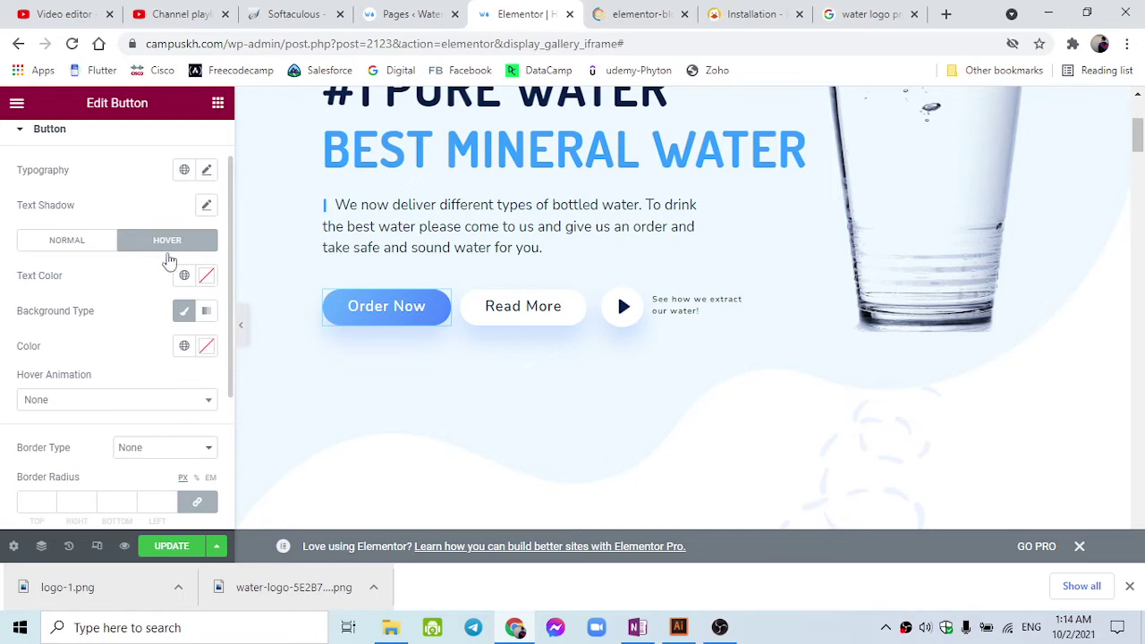
scroll(135, 376, "down", 2)
scroll(134, 376, "up", 3)
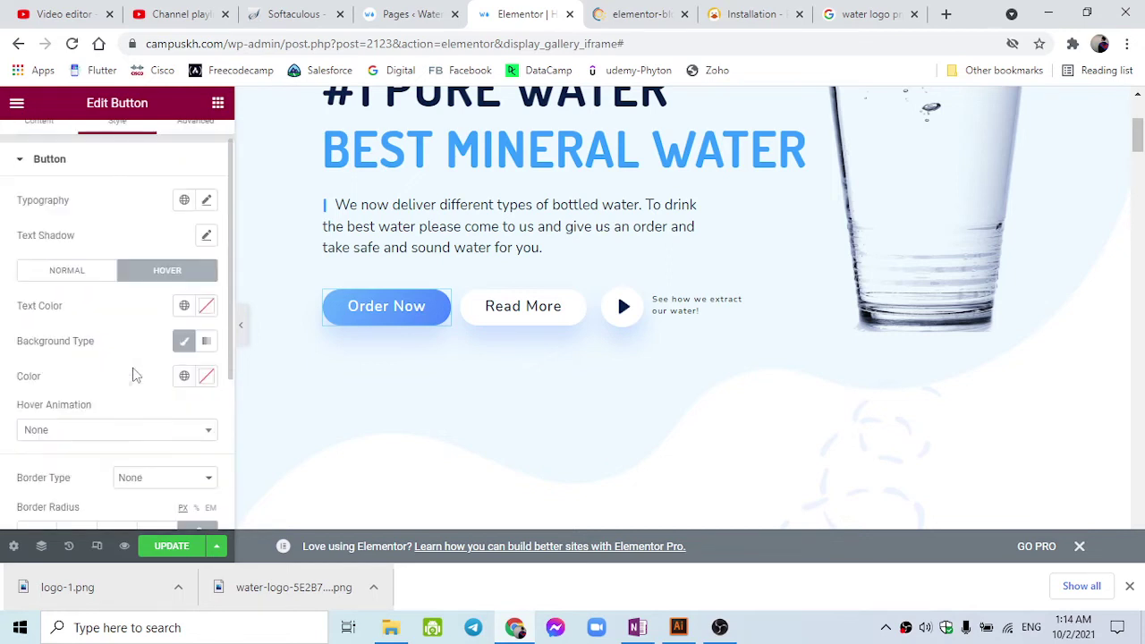
left_click(89, 271)
scroll(103, 284, "up", 1)
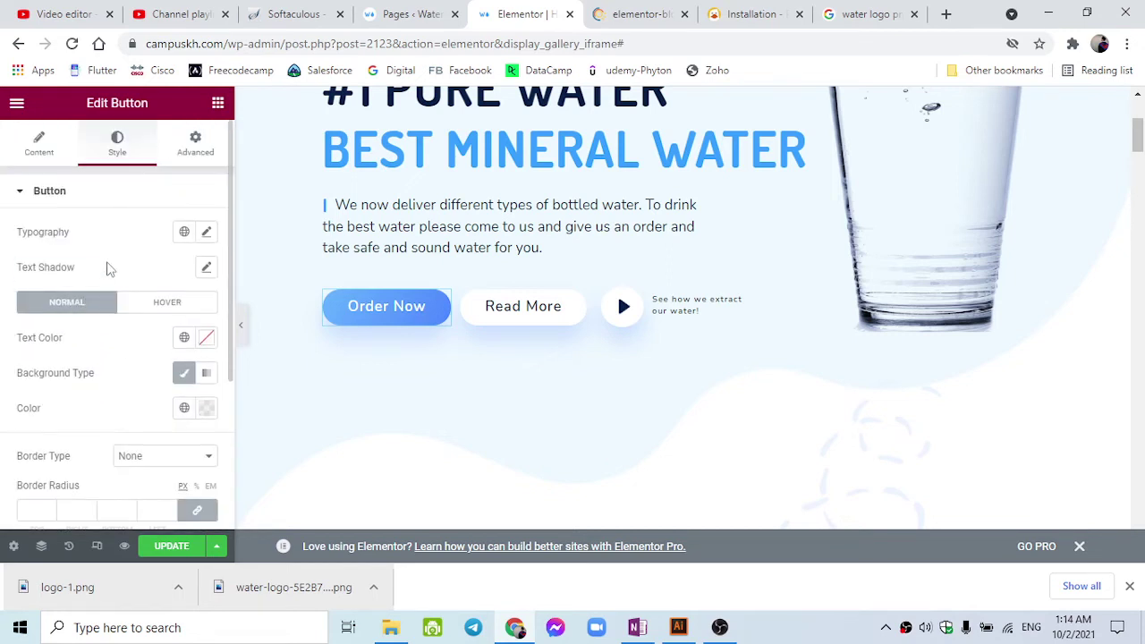
left_click(168, 162)
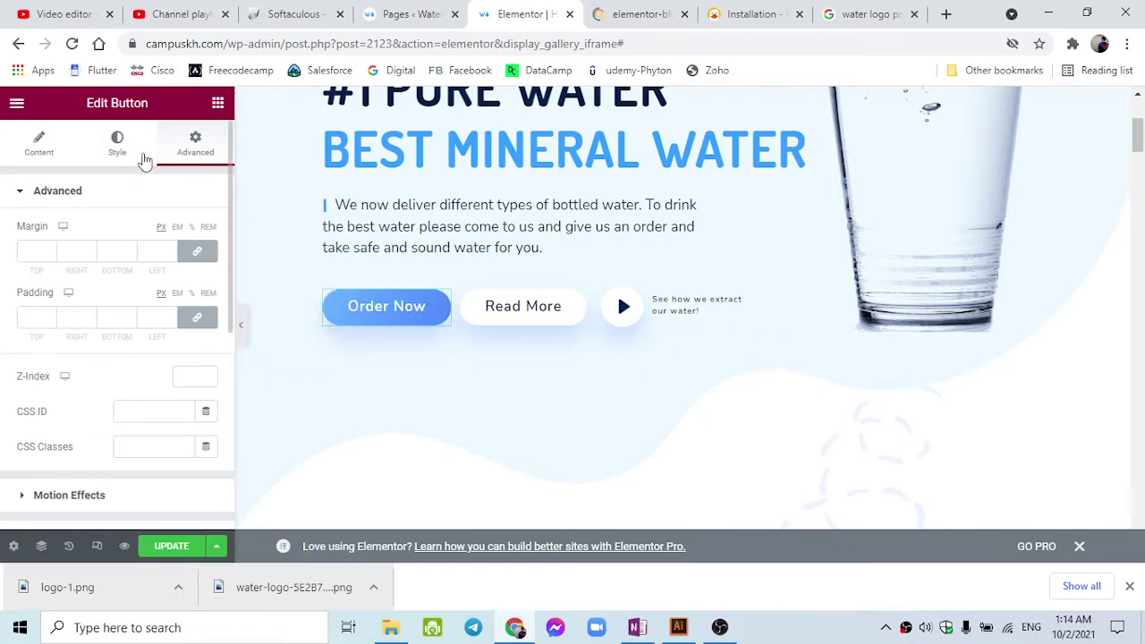
left_click(143, 157)
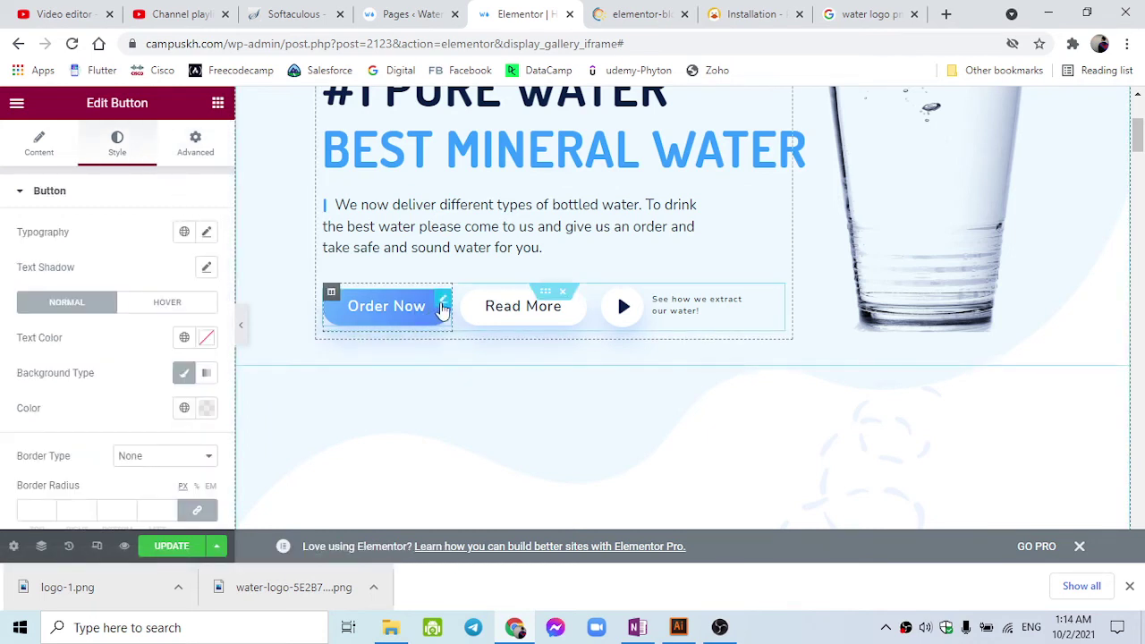
left_click(40, 146)
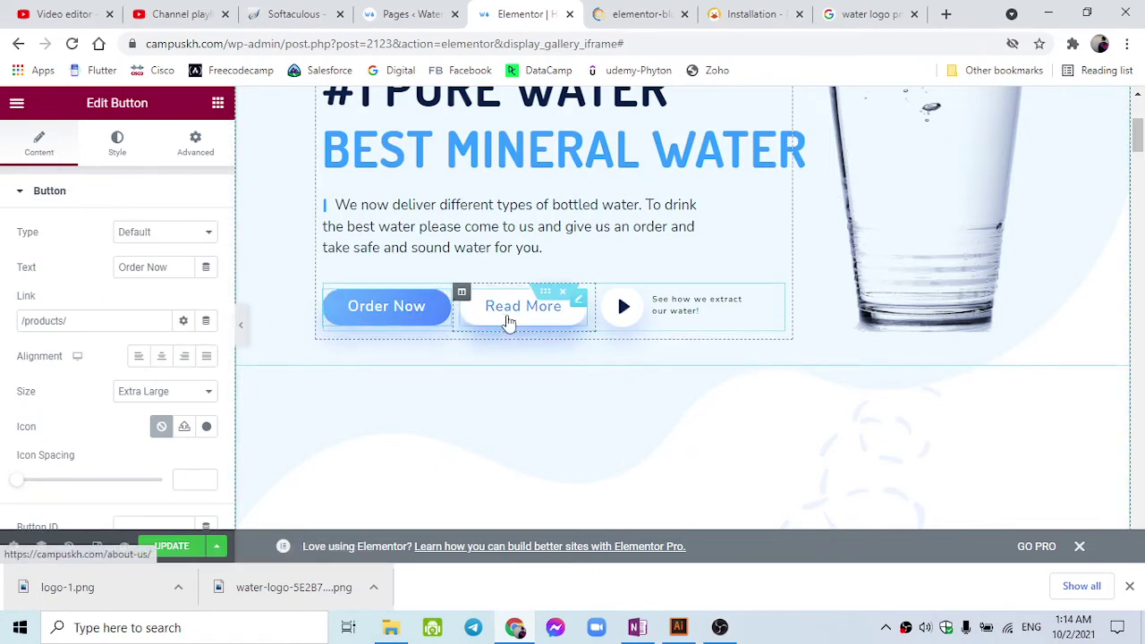
left_click(508, 320)
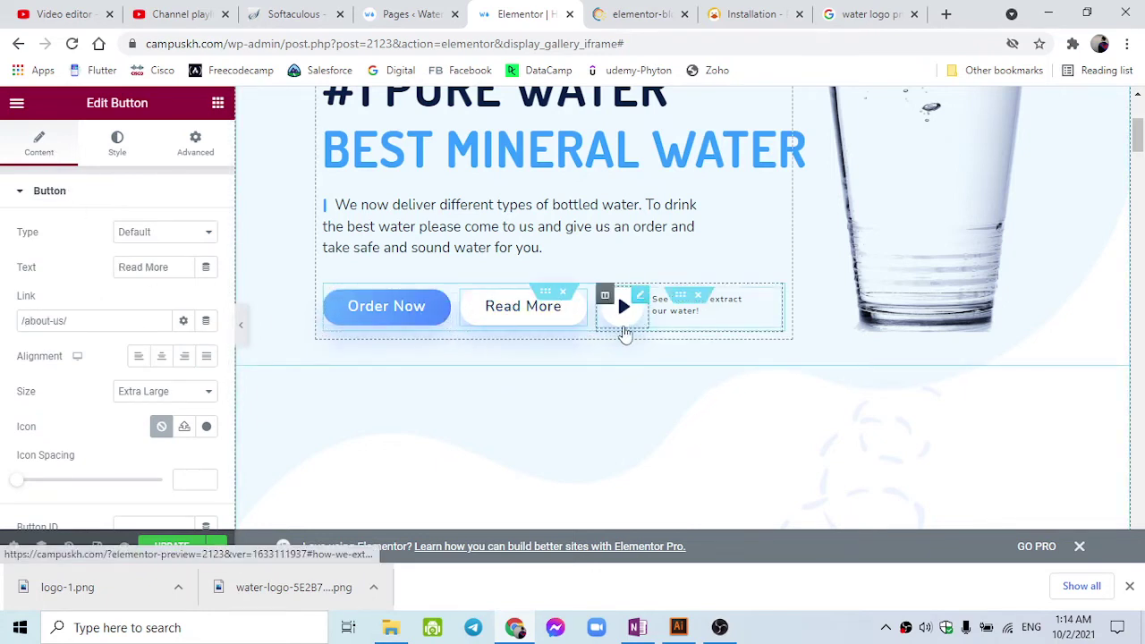
left_click(87, 321)
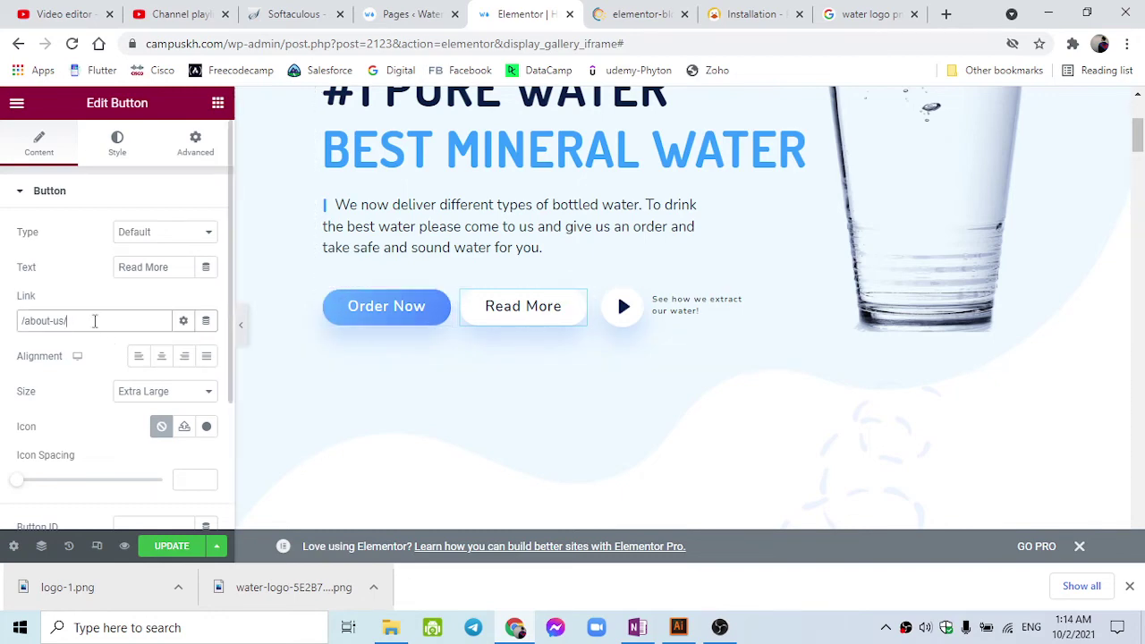
left_click_drag(95, 320, 22, 323)
left_click(729, 9)
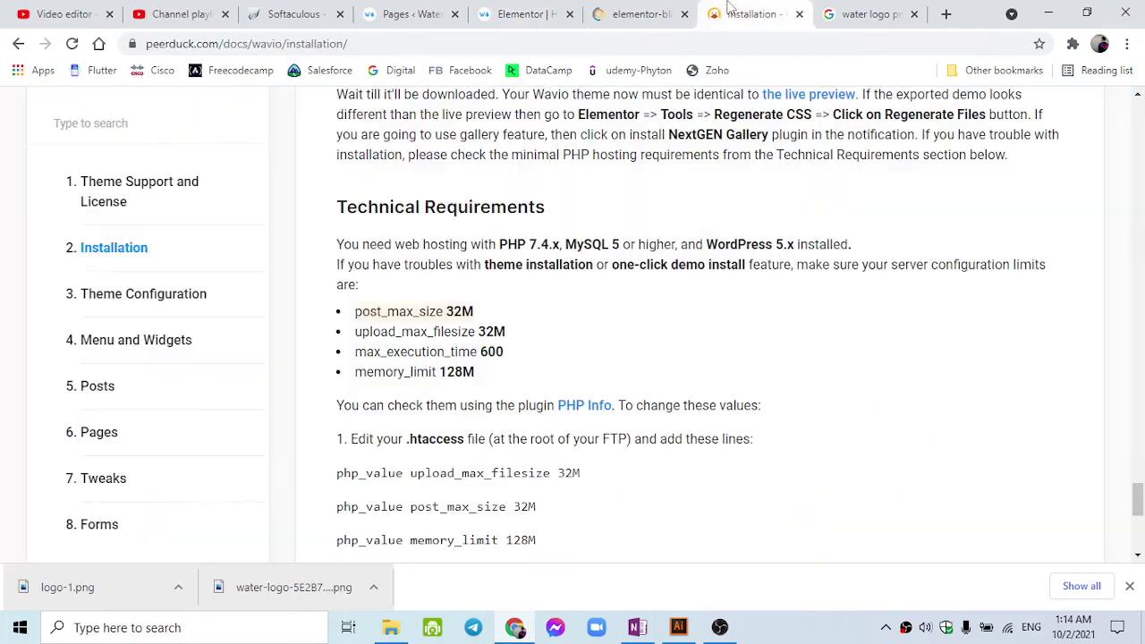
left_click(480, 43)
key("ctrl+c")
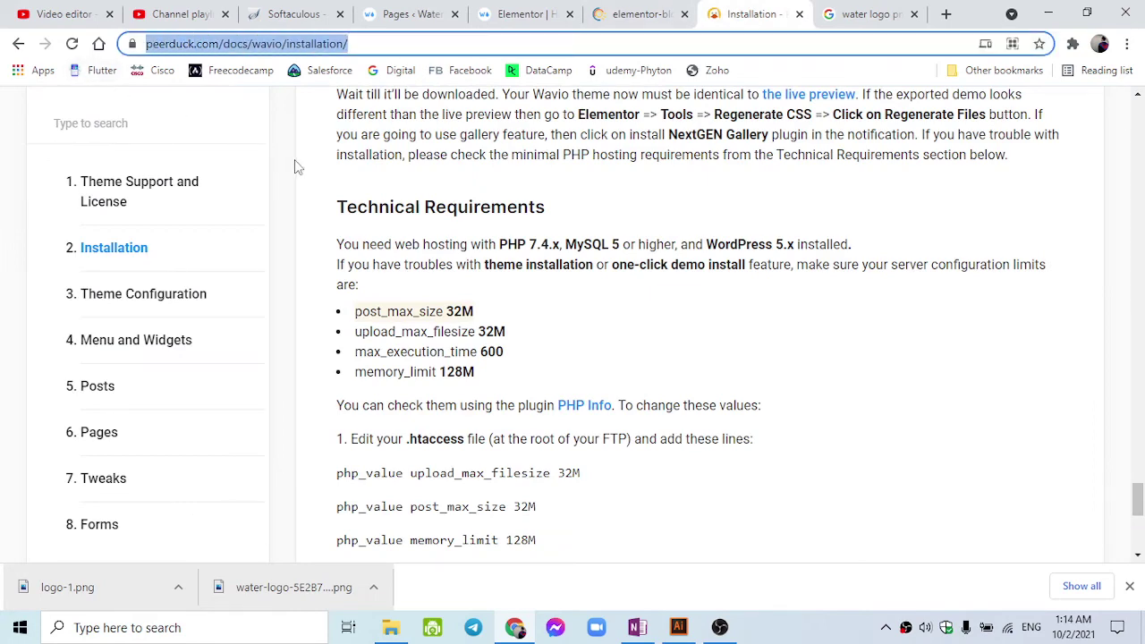
left_click(406, 13)
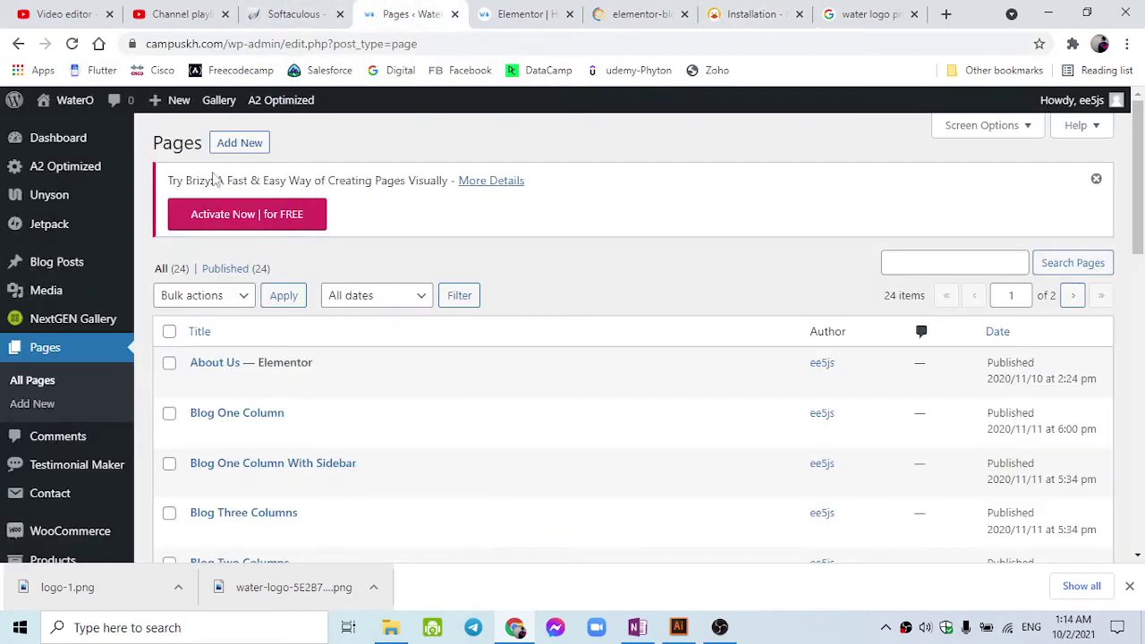
left_click(528, 13)
key("ctrl+v")
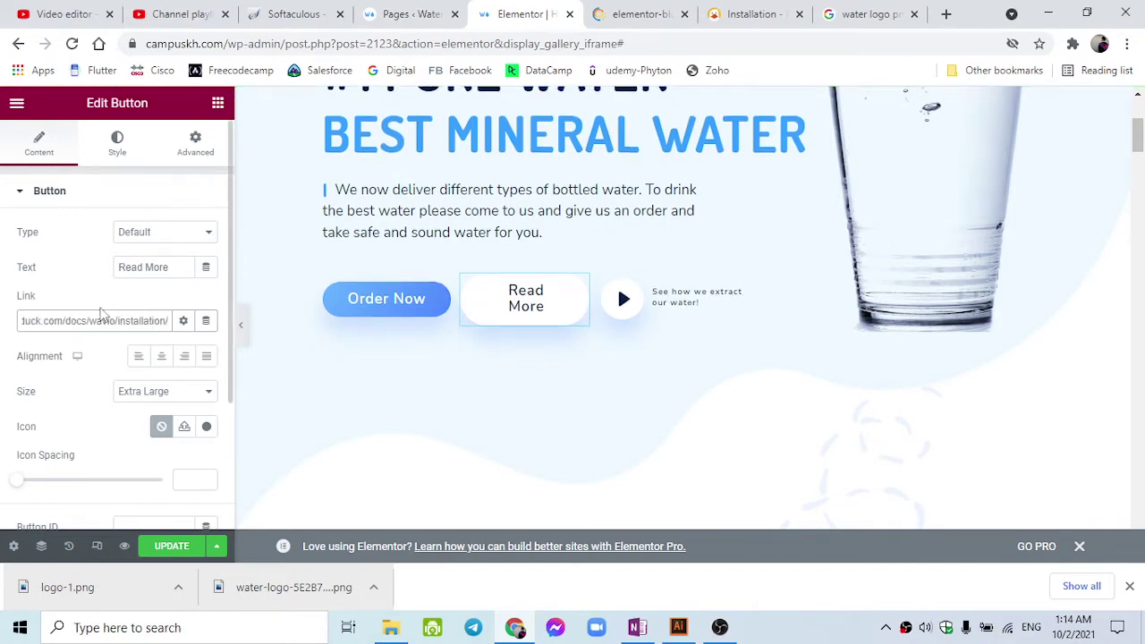
left_click(49, 353)
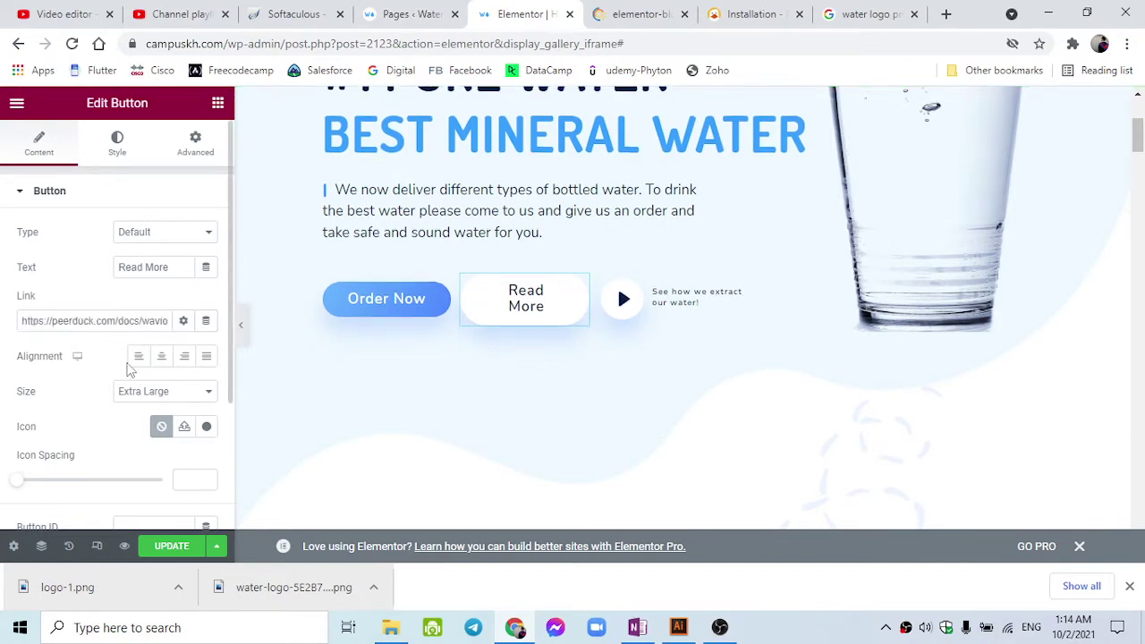
- Select the Read More button's label and look over the page down to the Water Composition section
left_click(524, 309)
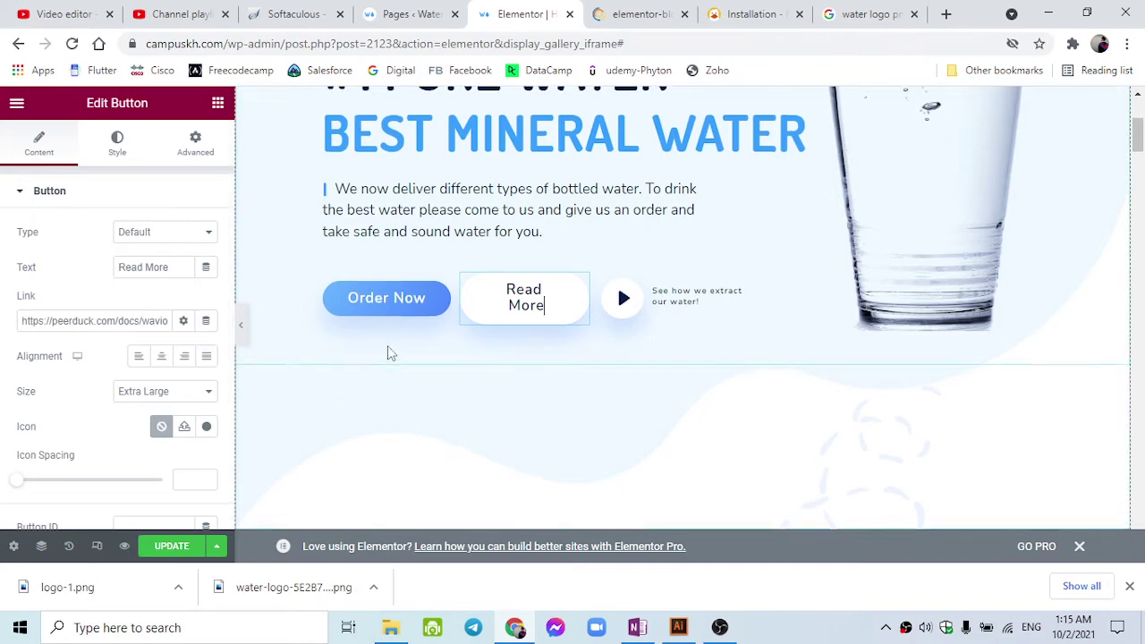
scroll(388, 352, "down", 8)
scroll(387, 353, "up", 4)
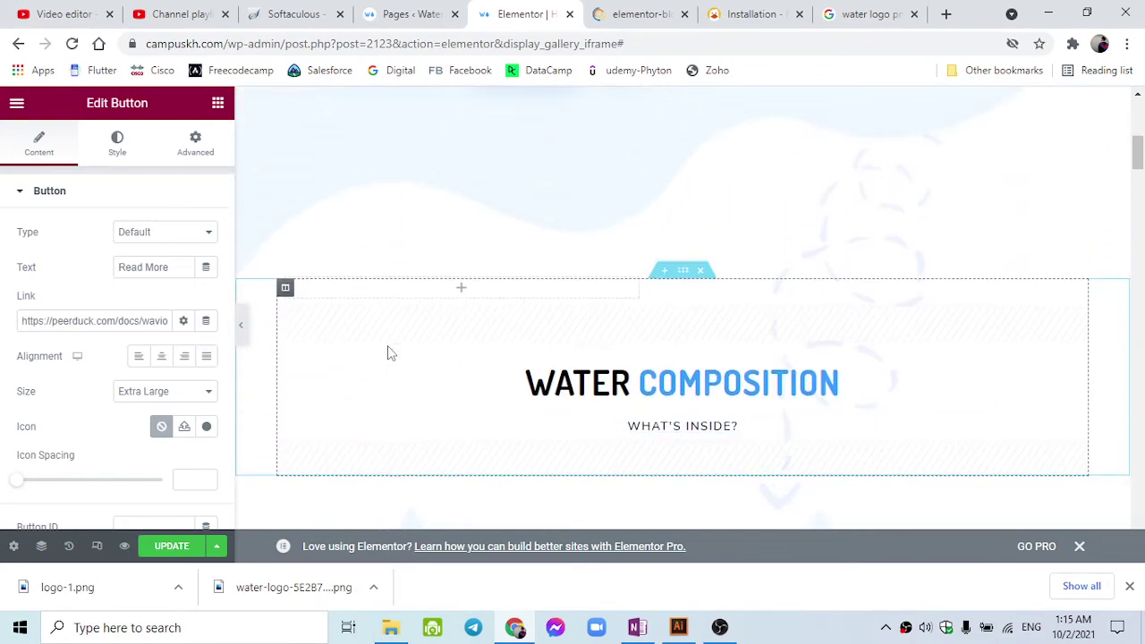
- Show the page structure in the Navigator and save the home page to the library as a template named Demo Home page
scroll(388, 352, "down", 1)
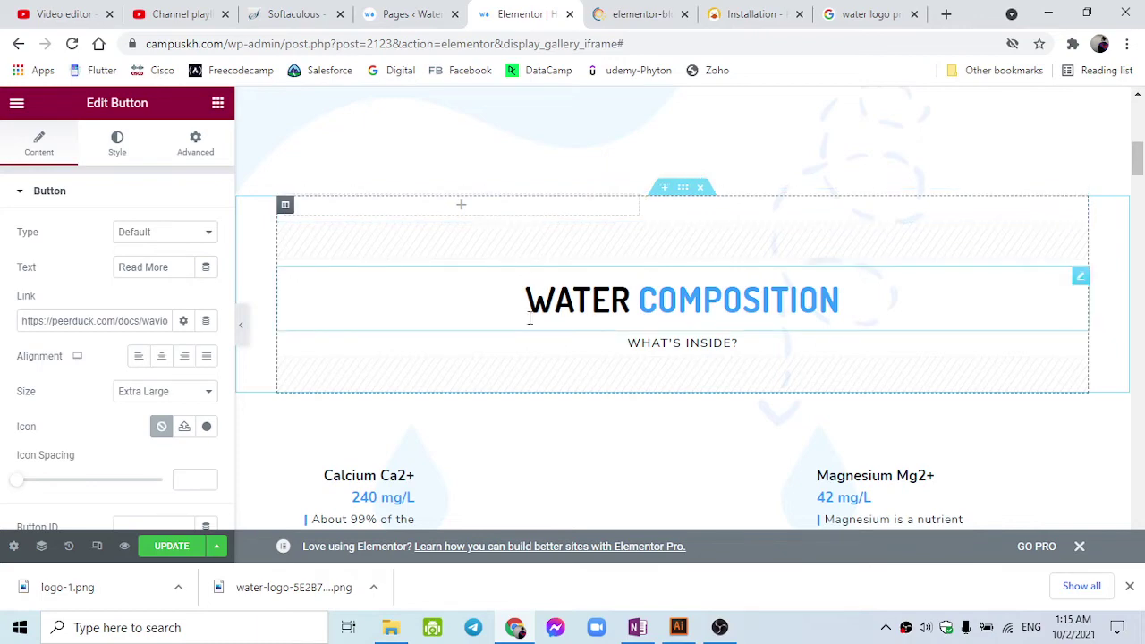
left_click(40, 546)
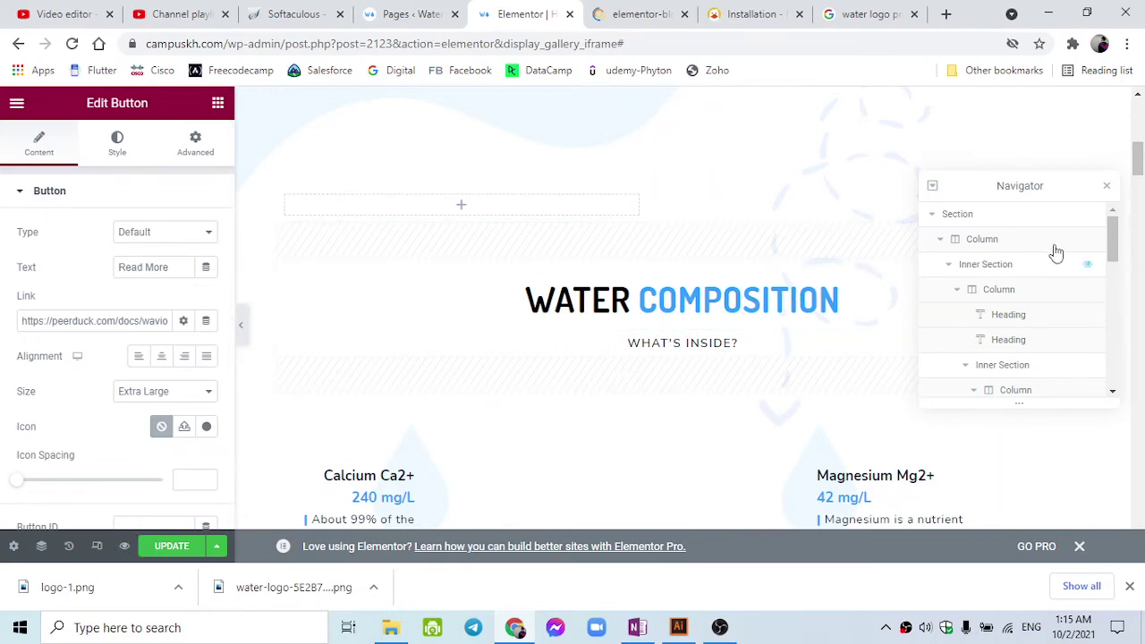
left_click(218, 546)
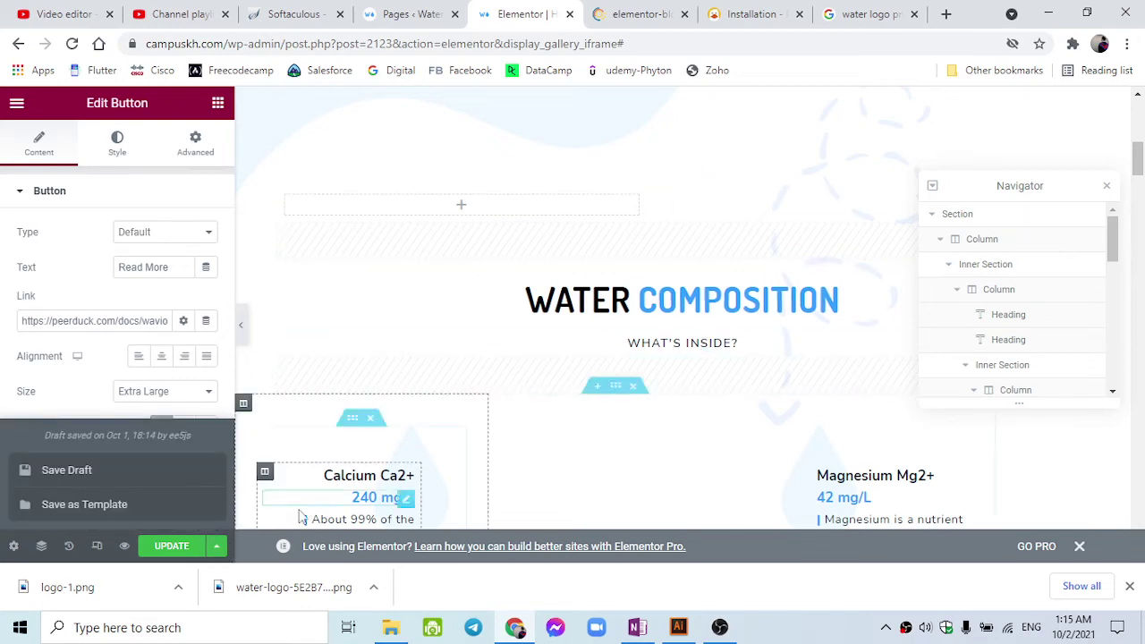
scroll(505, 358, "down", 7)
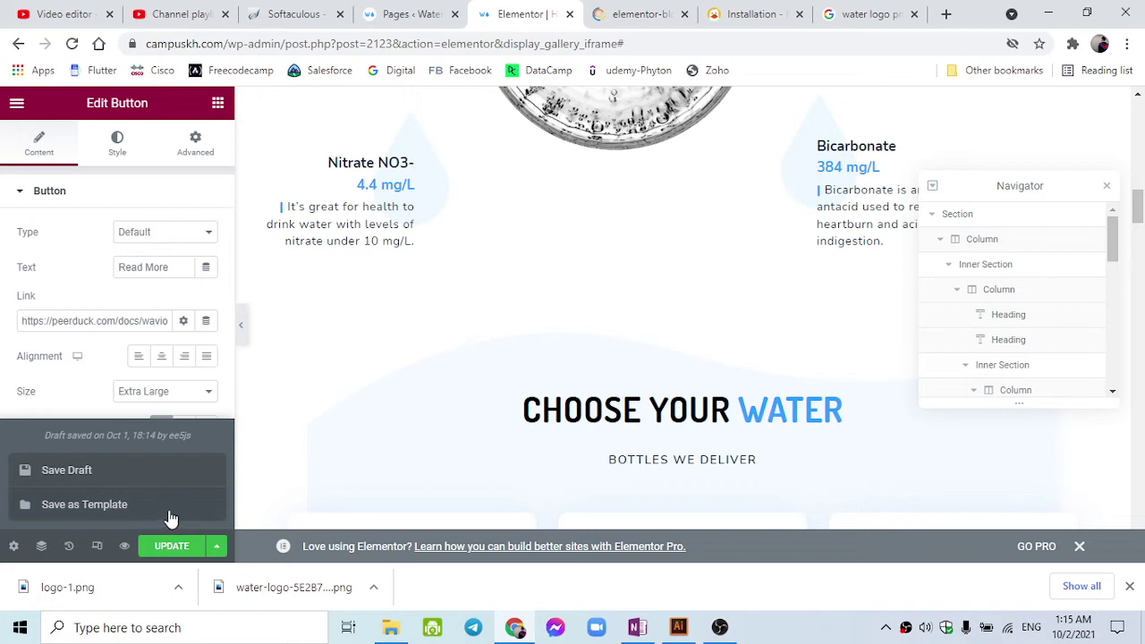
left_click(215, 547)
left_click(215, 547)
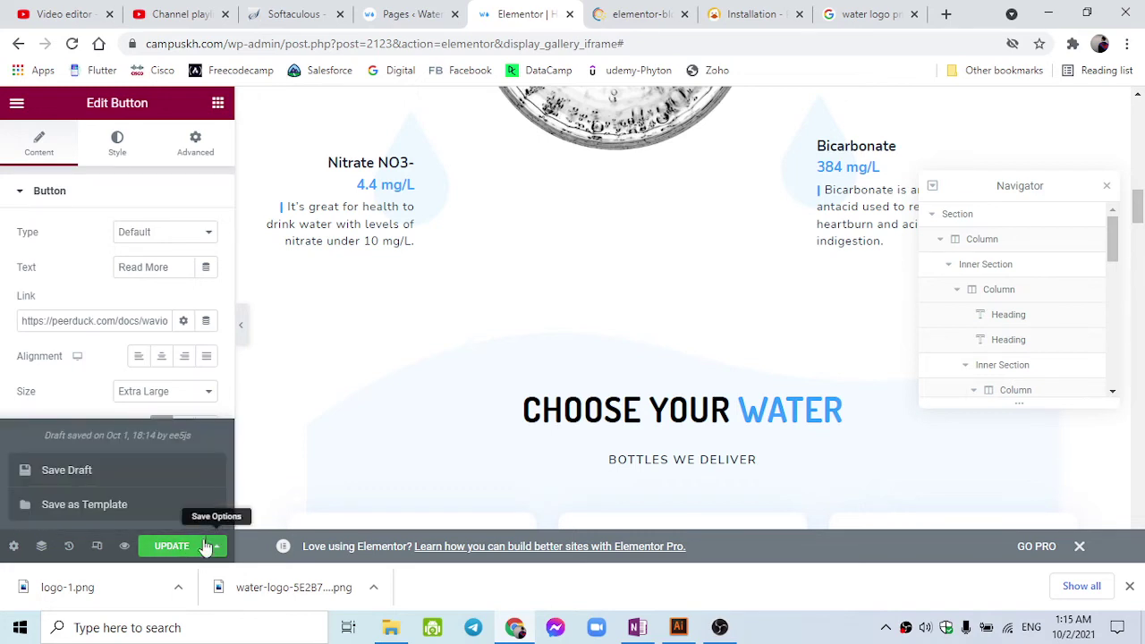
left_click(105, 504)
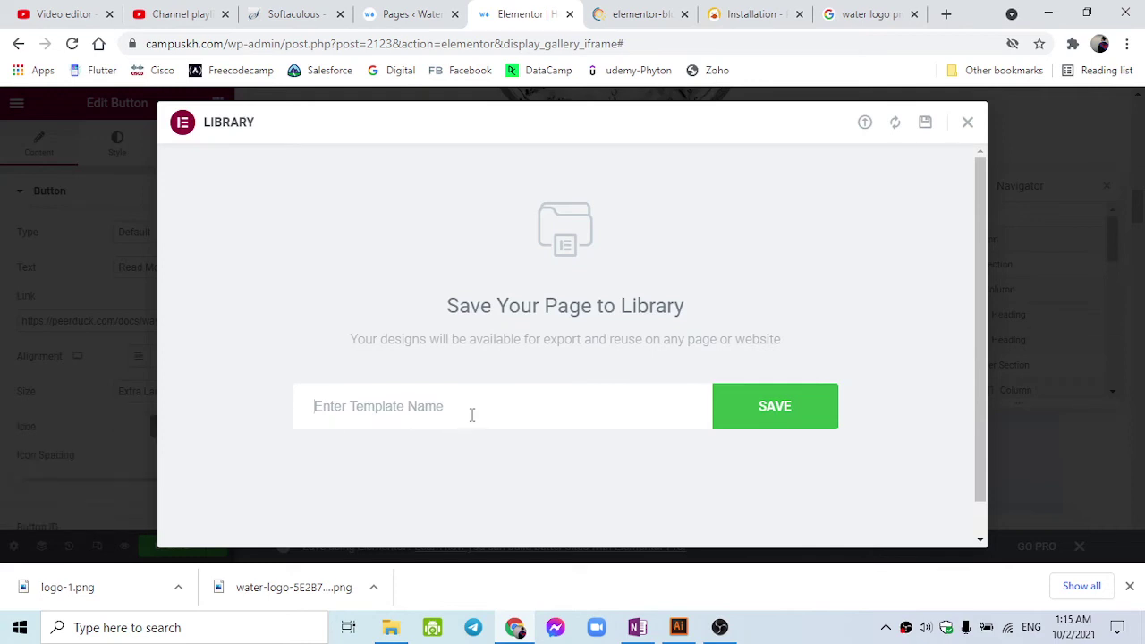
type("Demo H")
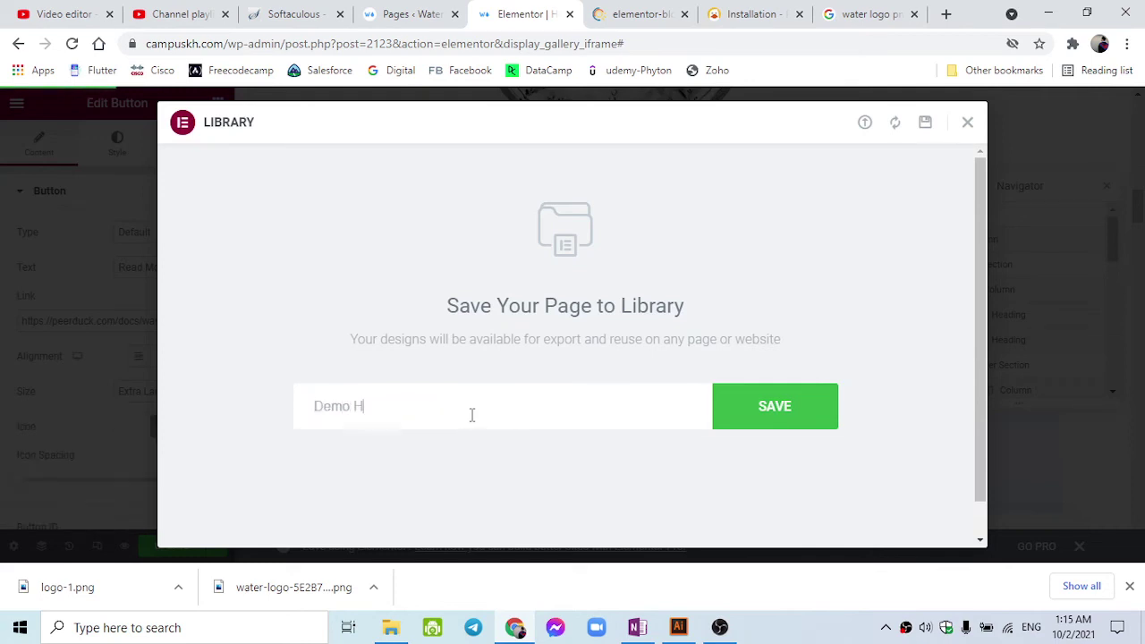
type("ome page")
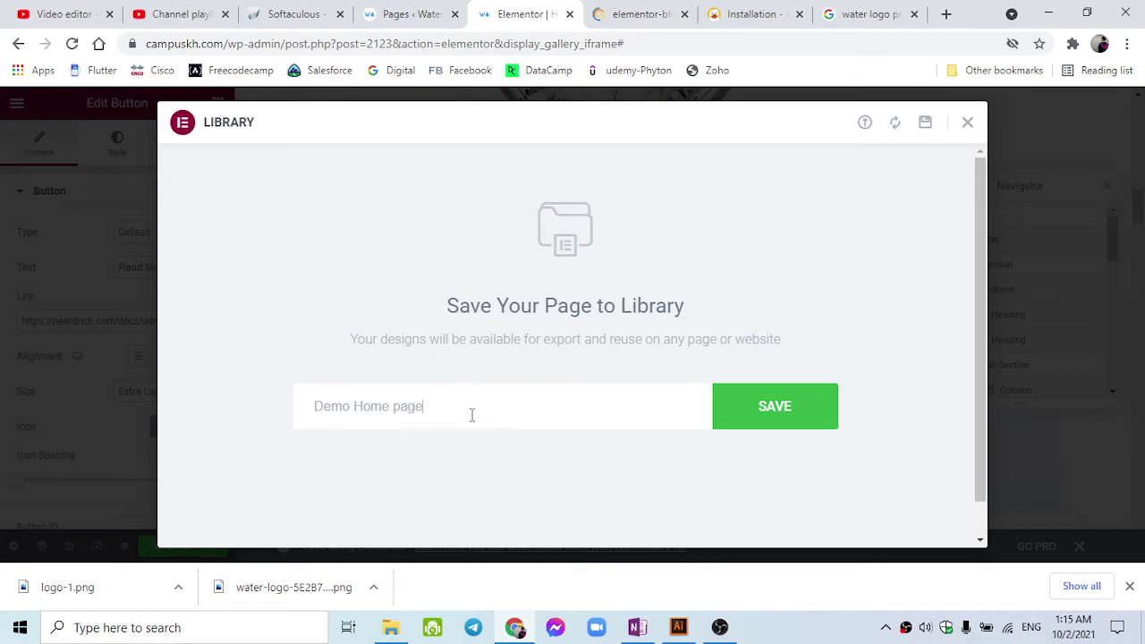
left_click(727, 422)
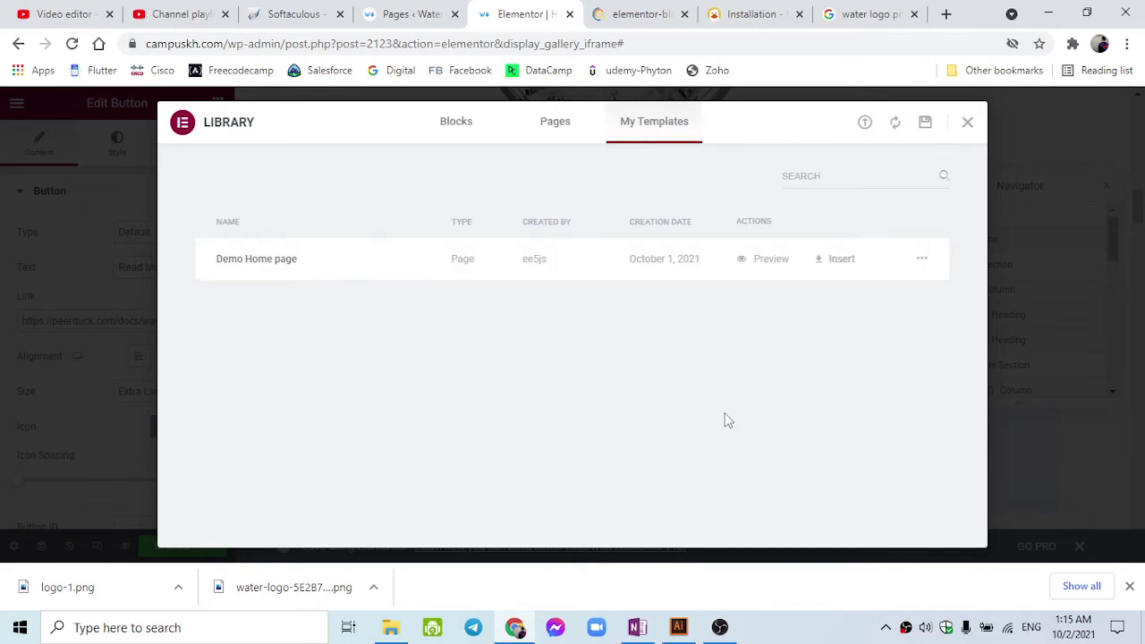
left_click(967, 121)
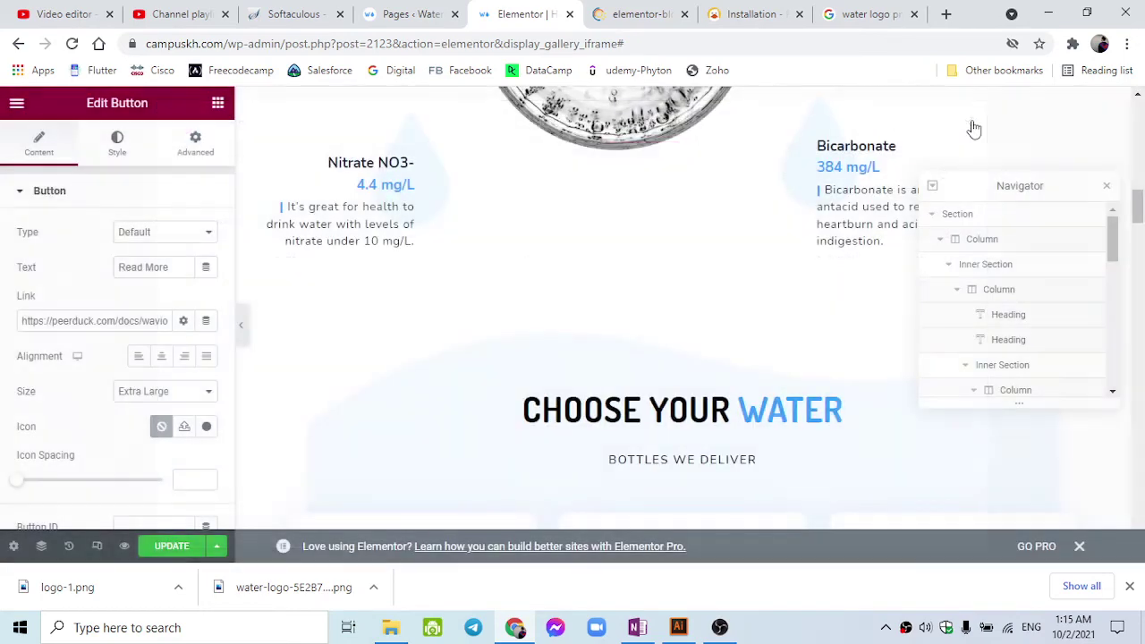
- Create a new WordPress page titled Home 2 and open it for editing with Elementor
left_click(398, 12)
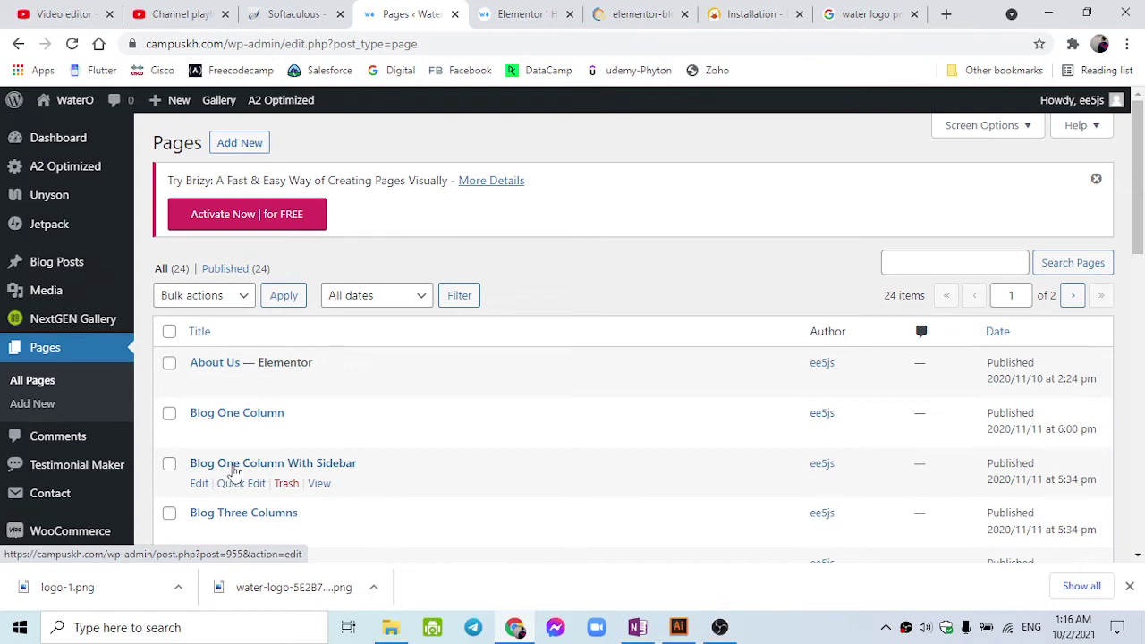
left_click(240, 145)
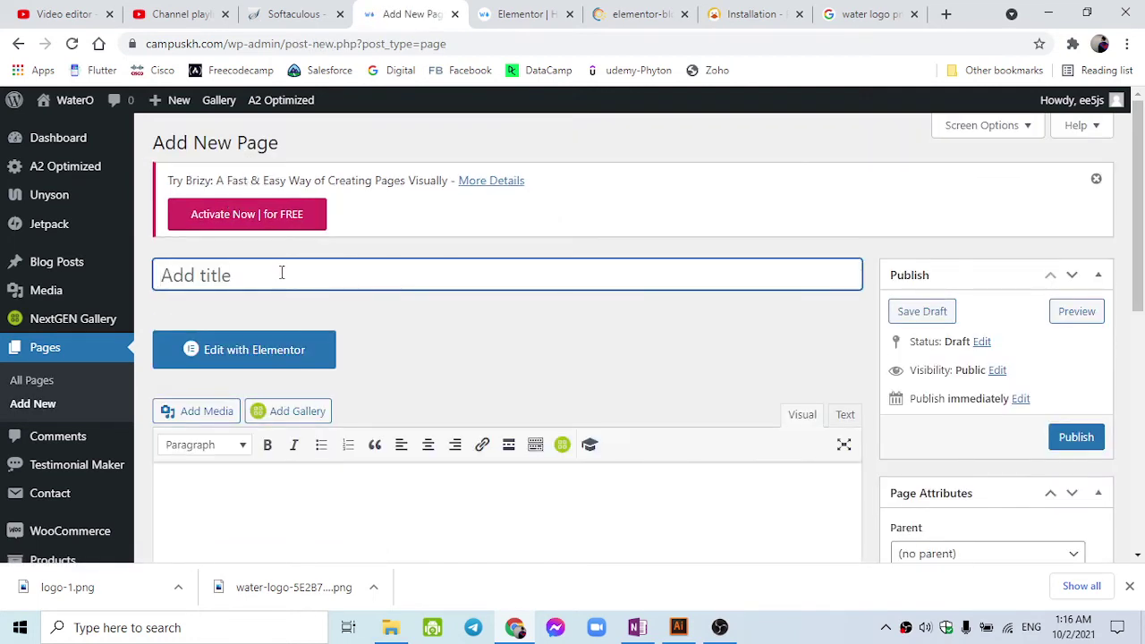
type("Home 2")
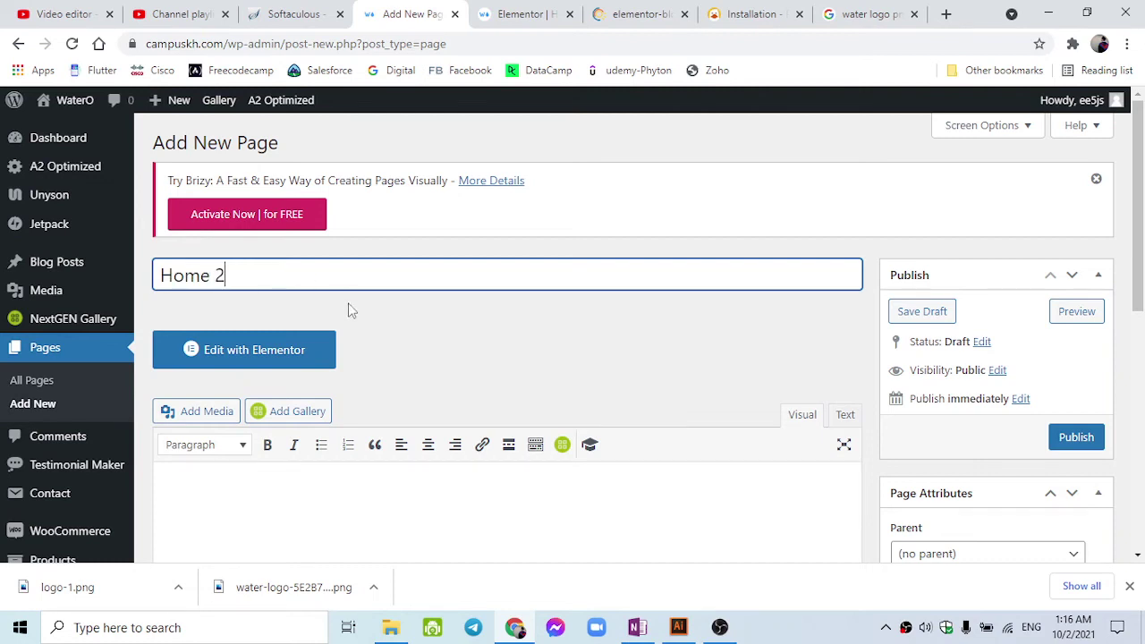
scroll(238, 338, "down", 3)
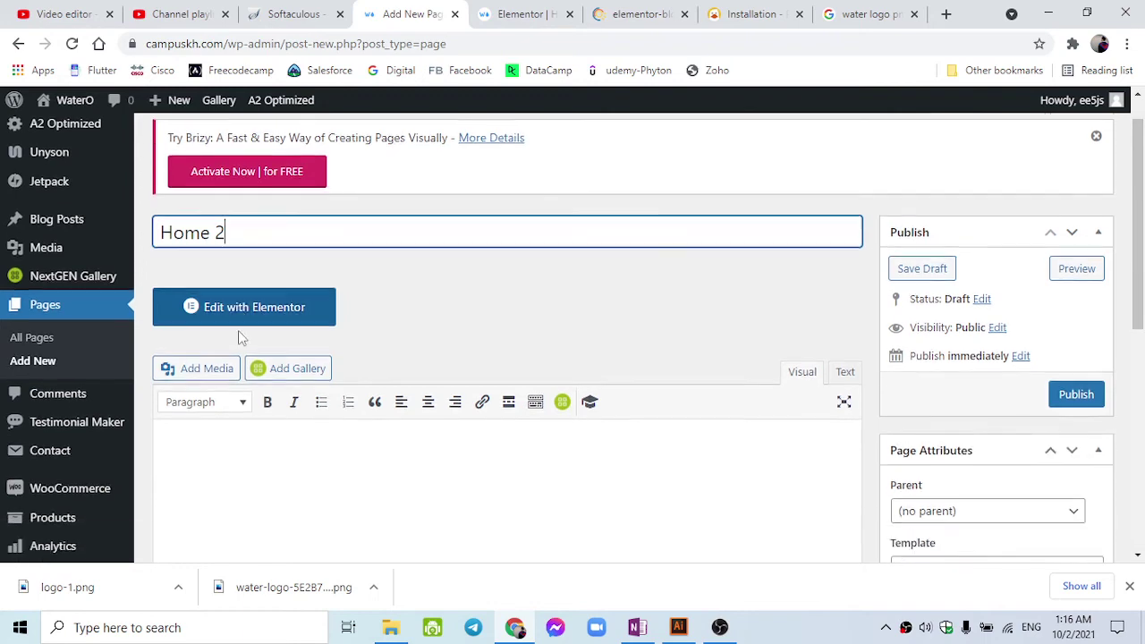
scroll(240, 331, "up", 3)
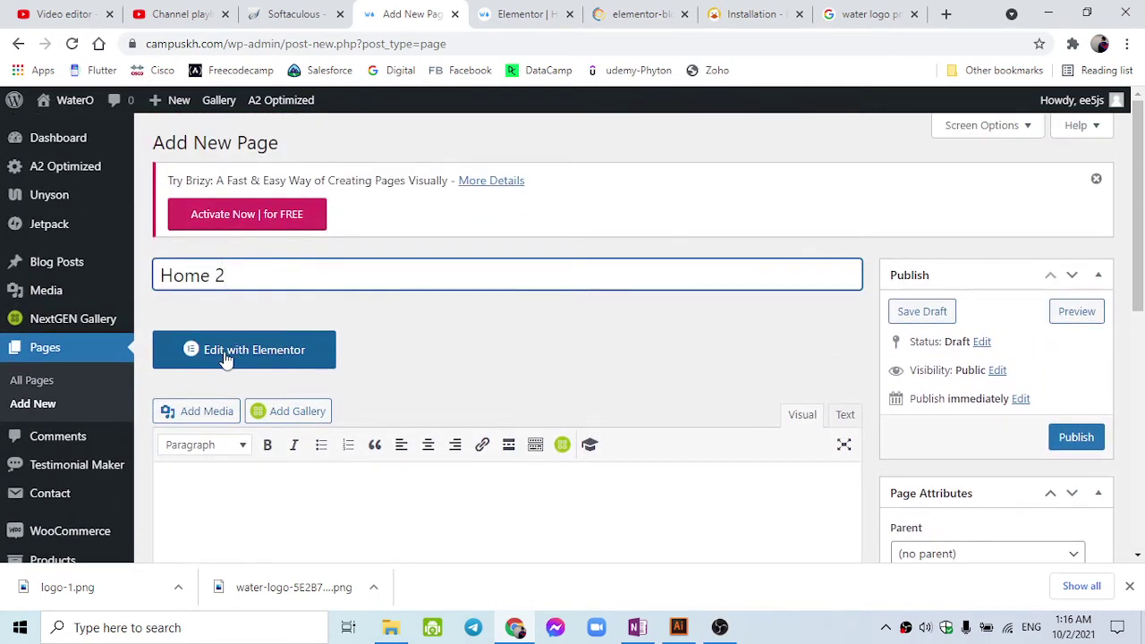
left_click(227, 358)
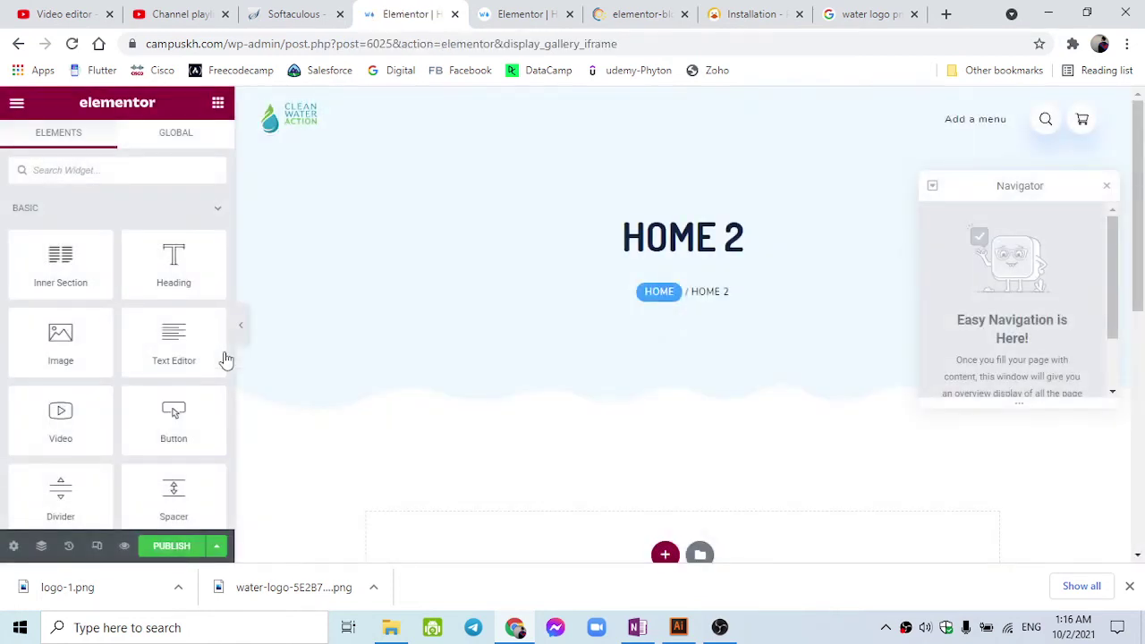
- Look over the blank Home 2 page down to its footer and read the Navigator's introduction
scroll(540, 353, "down", 10)
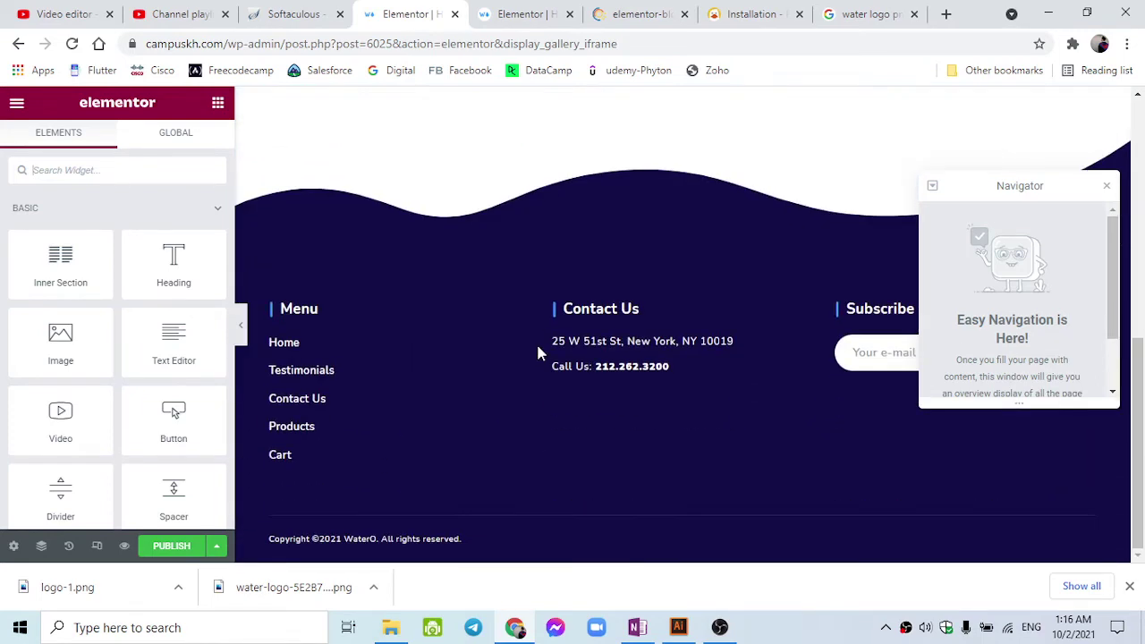
scroll(537, 352, "up", 10)
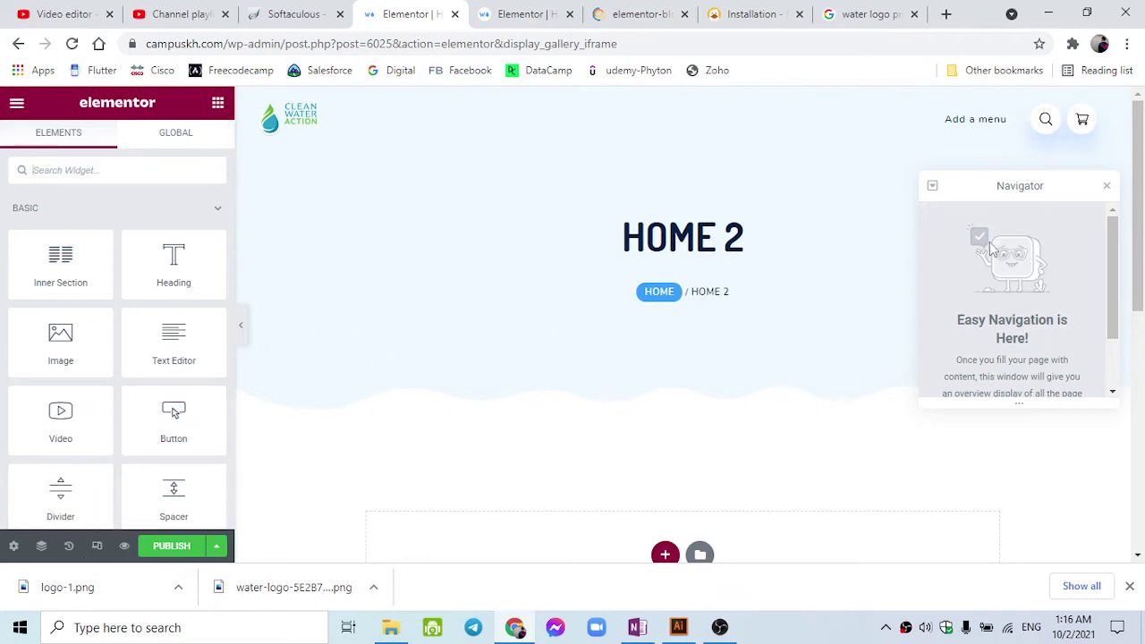
scroll(992, 260, "down", 2)
scroll(997, 286, "up", 2)
scroll(1009, 327, "down", 2)
scroll(1011, 329, "up", 1)
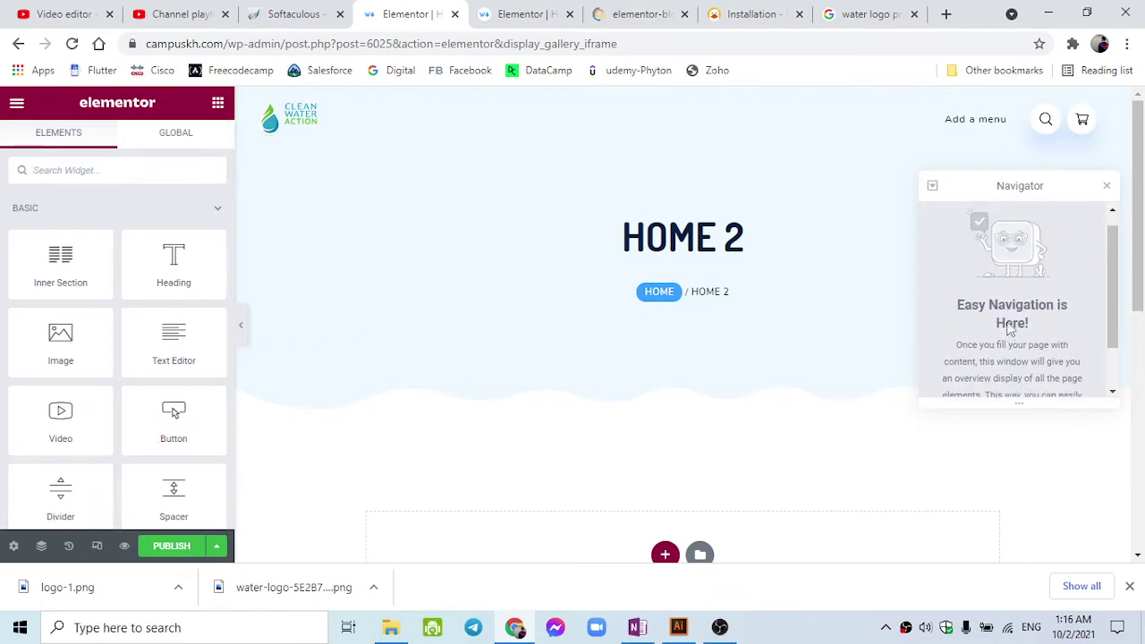
scroll(1009, 330, "down", 2)
scroll(1007, 327, "up", 2)
scroll(1002, 331, "down", 2)
scroll(998, 348, "up", 2)
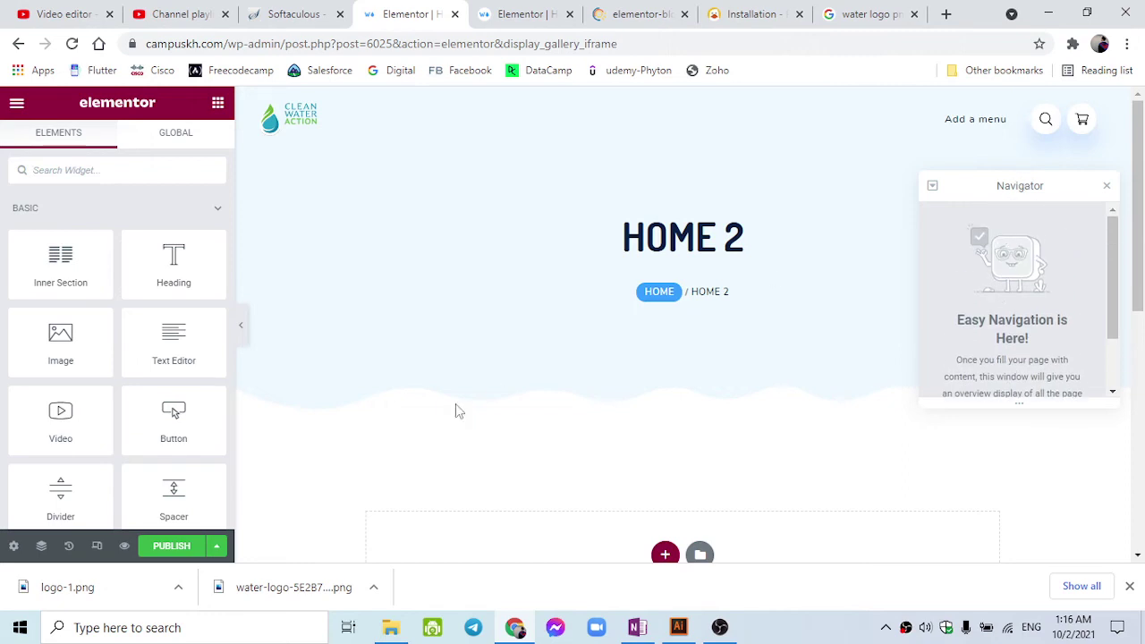
left_click(41, 546)
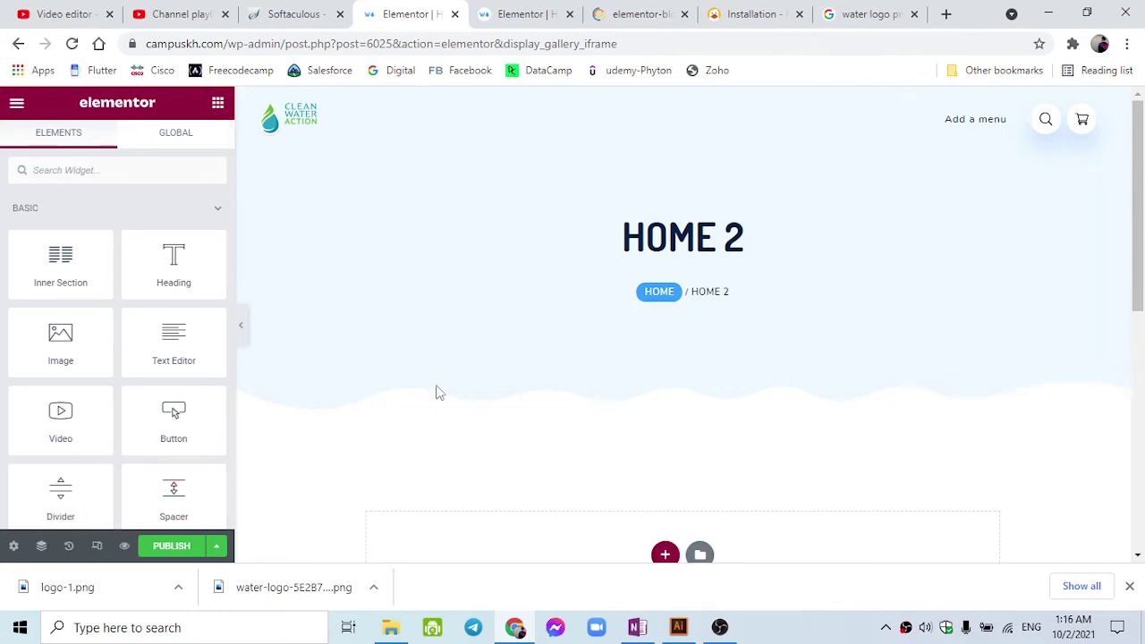
left_click(41, 546)
scroll(1040, 280, "down", 2)
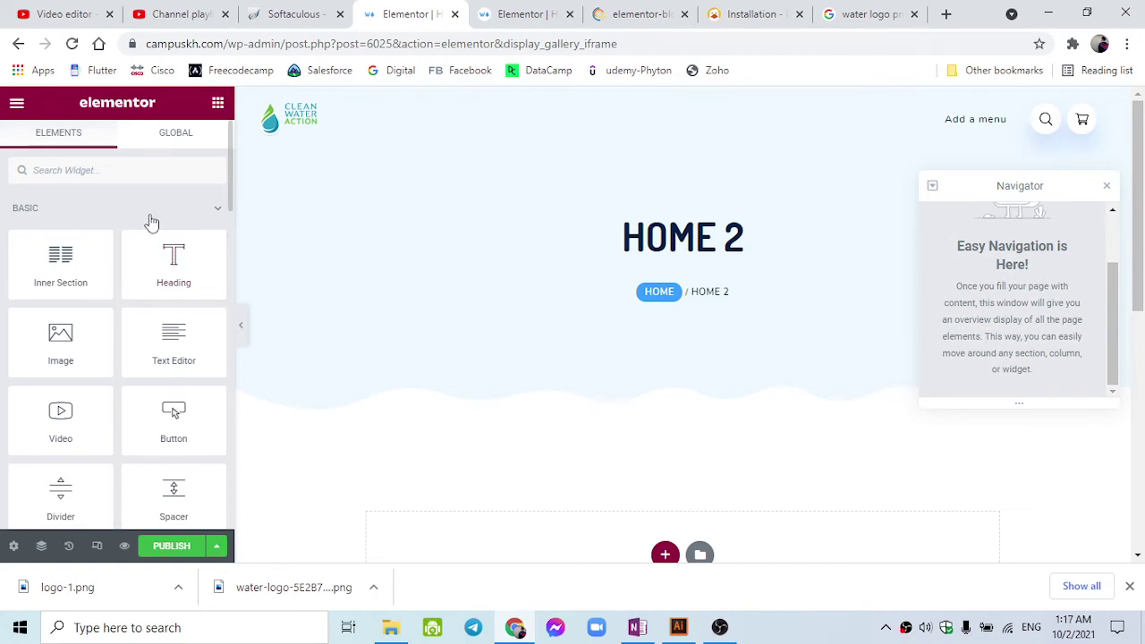
- Insert the saved Demo Home page template into the Home 2 page from the template library
left_click(698, 555)
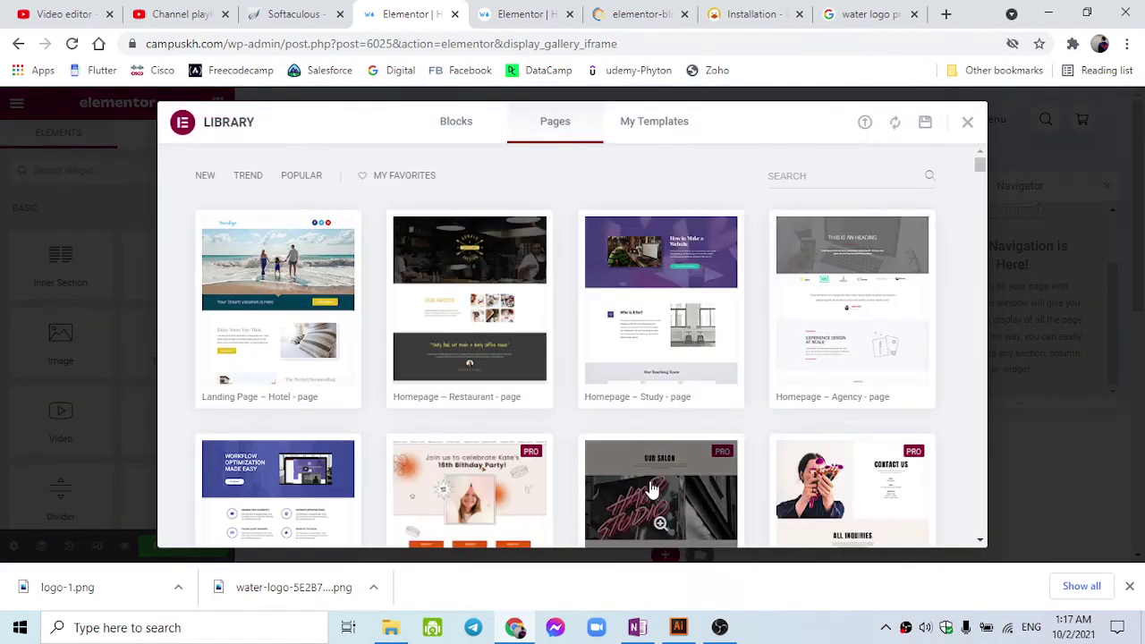
left_click(661, 125)
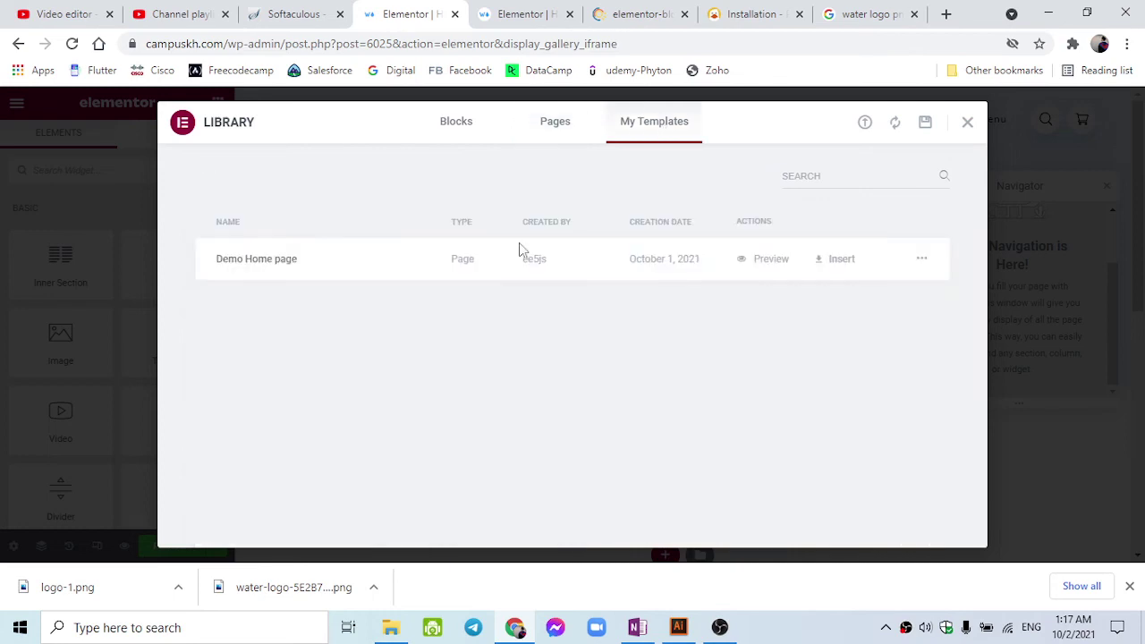
left_click(839, 261)
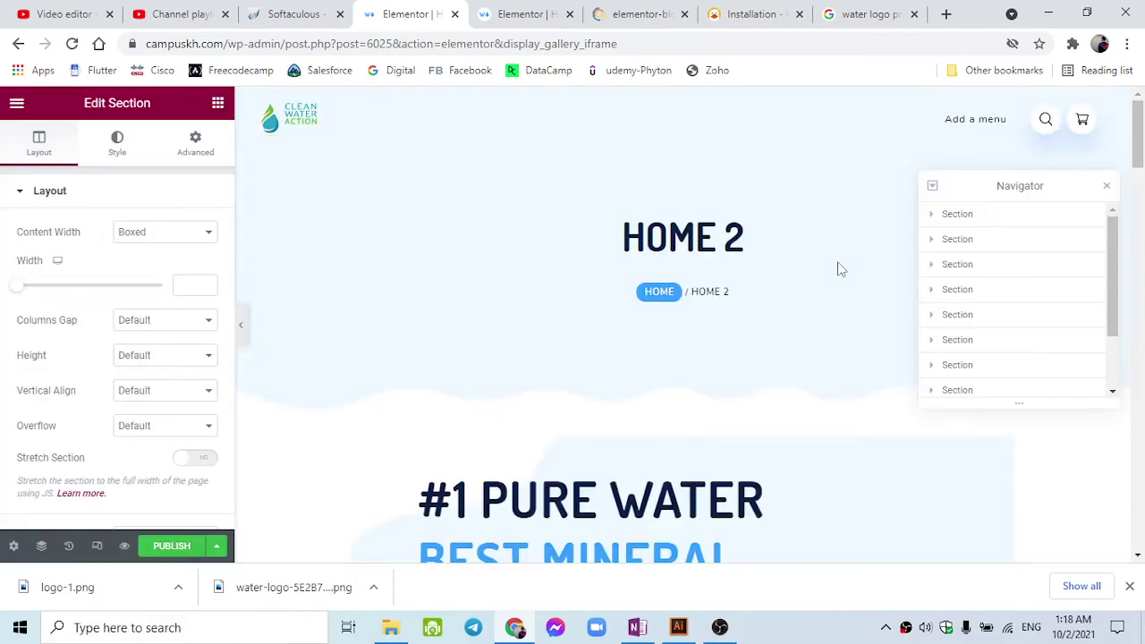
- Examine the inserted template's sections from the page title down to Choose Your Water
scroll(810, 325, "down", 10)
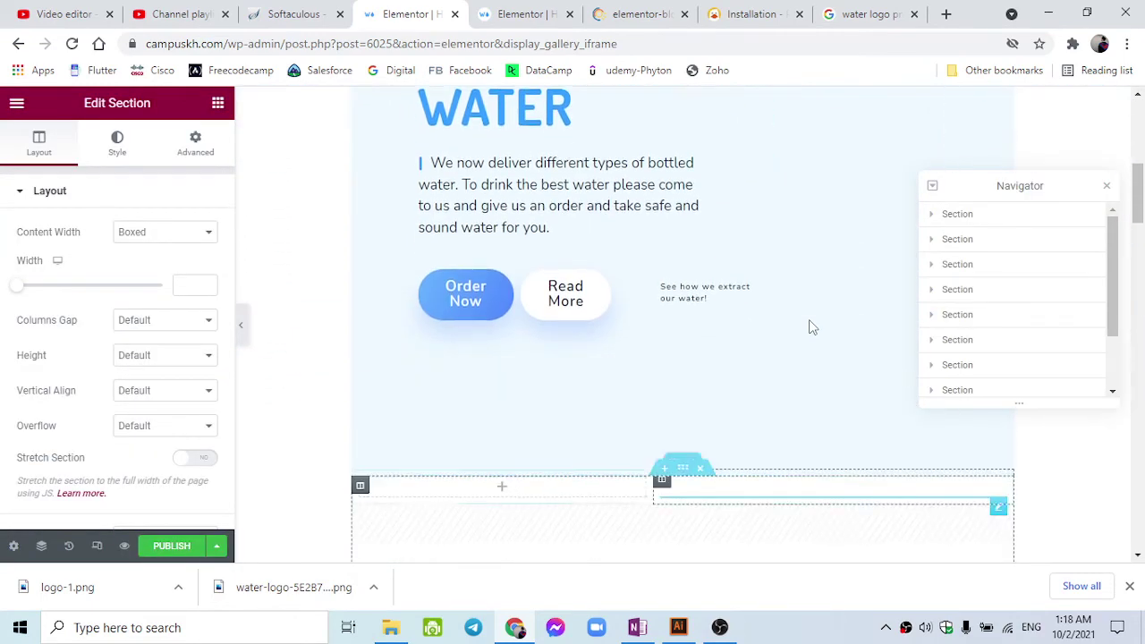
scroll(810, 325, "down", 10)
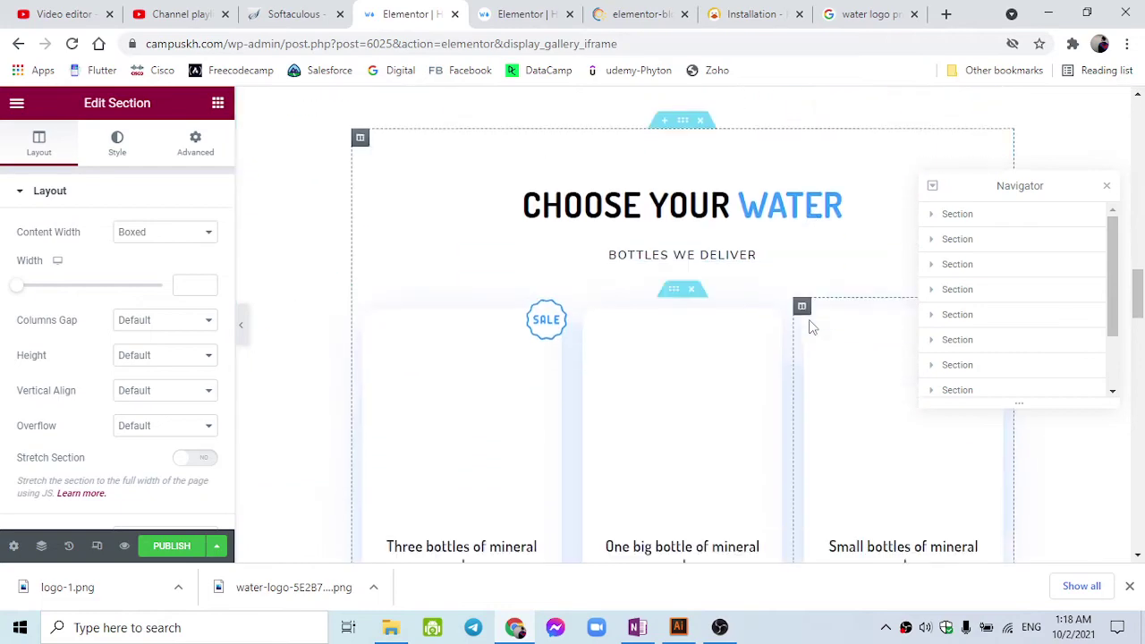
scroll(810, 325, "up", 6)
scroll(1001, 447, "up", 10)
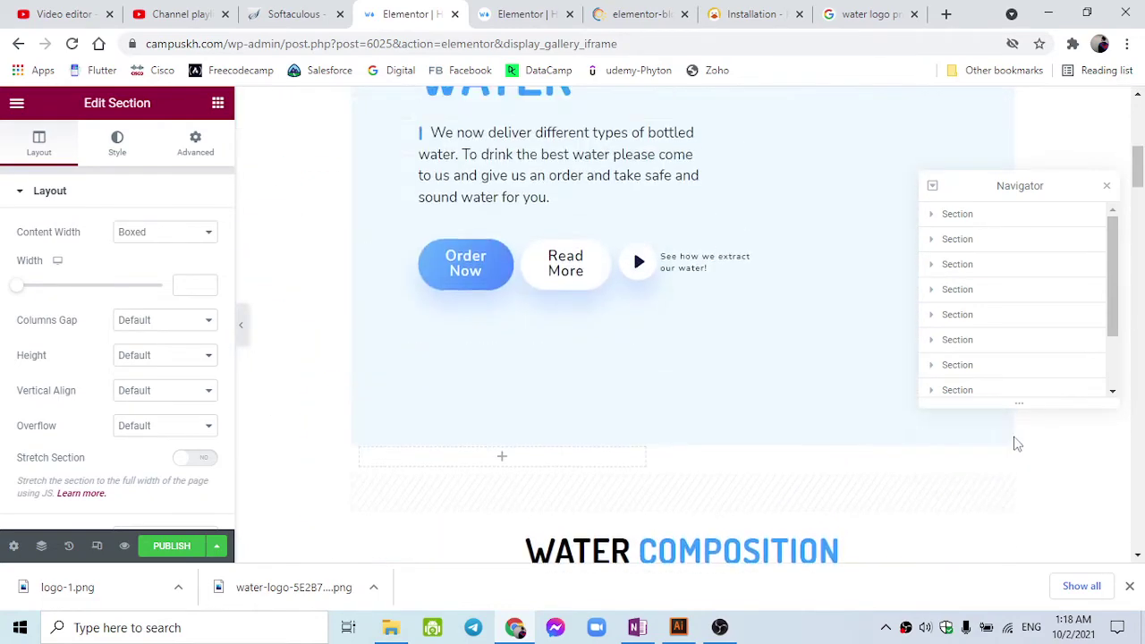
scroll(1012, 428, "up", 1)
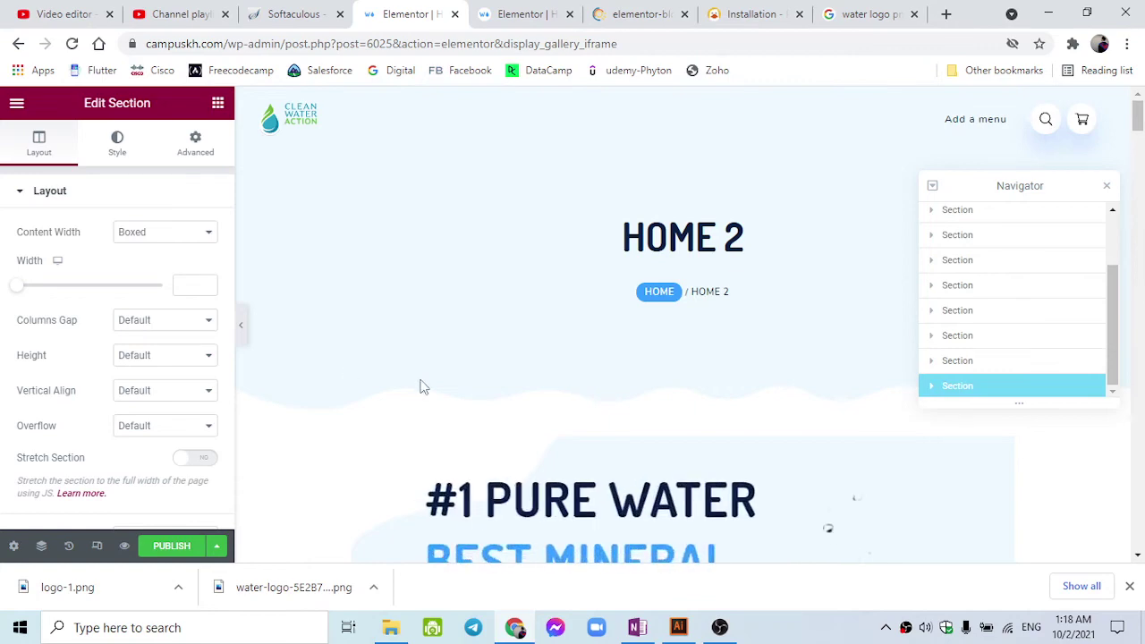
scroll(421, 386, "down", 2)
scroll(422, 386, "down", 9)
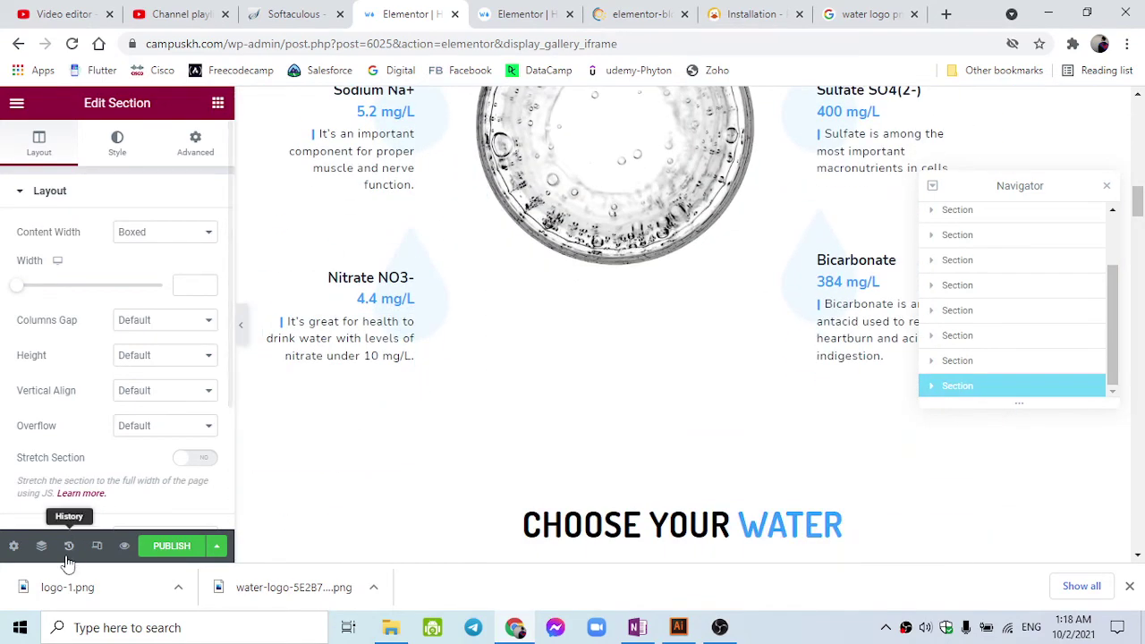
scroll(328, 458, "up", 9)
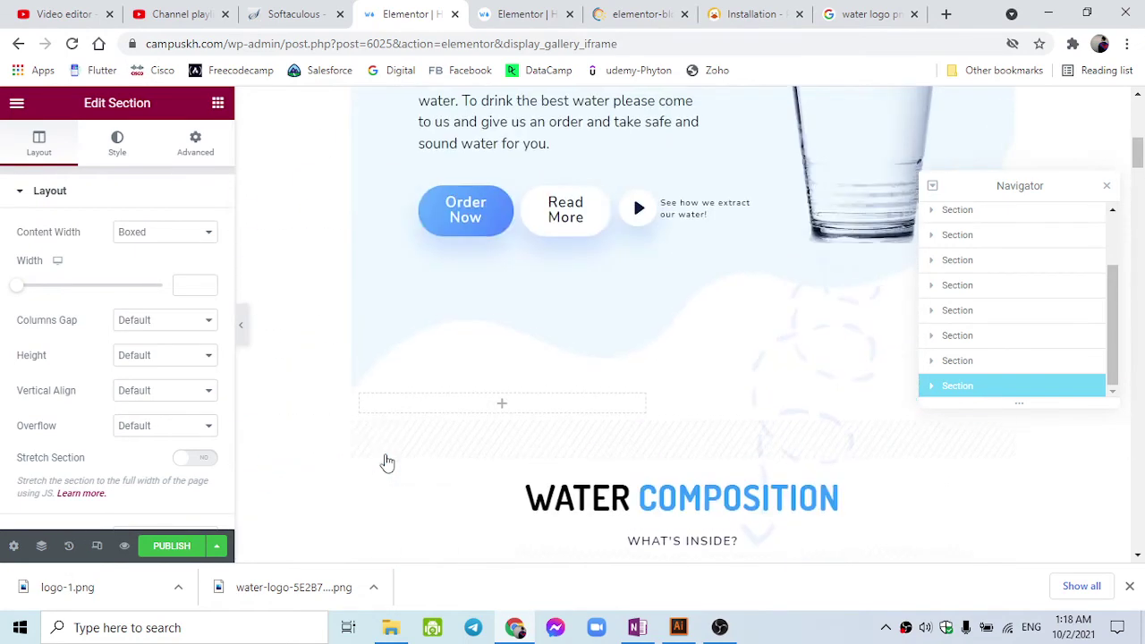
scroll(411, 451, "up", 2)
- Hide the Home 2 page title and set its page layout to Full Width Page without Header Title
left_click(481, 282)
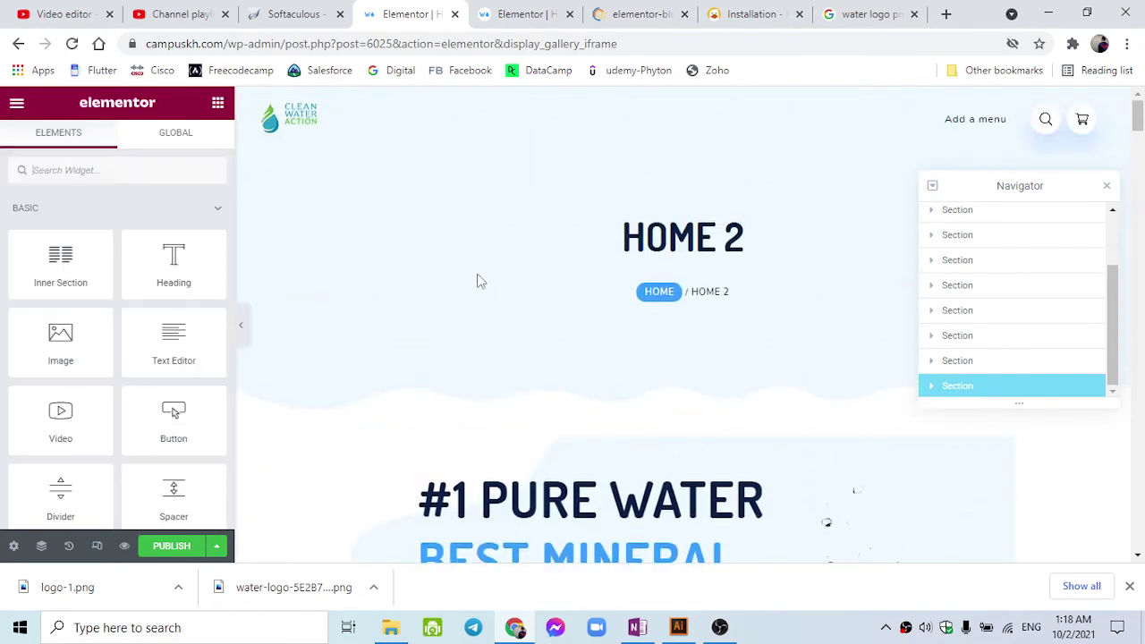
left_click(15, 546)
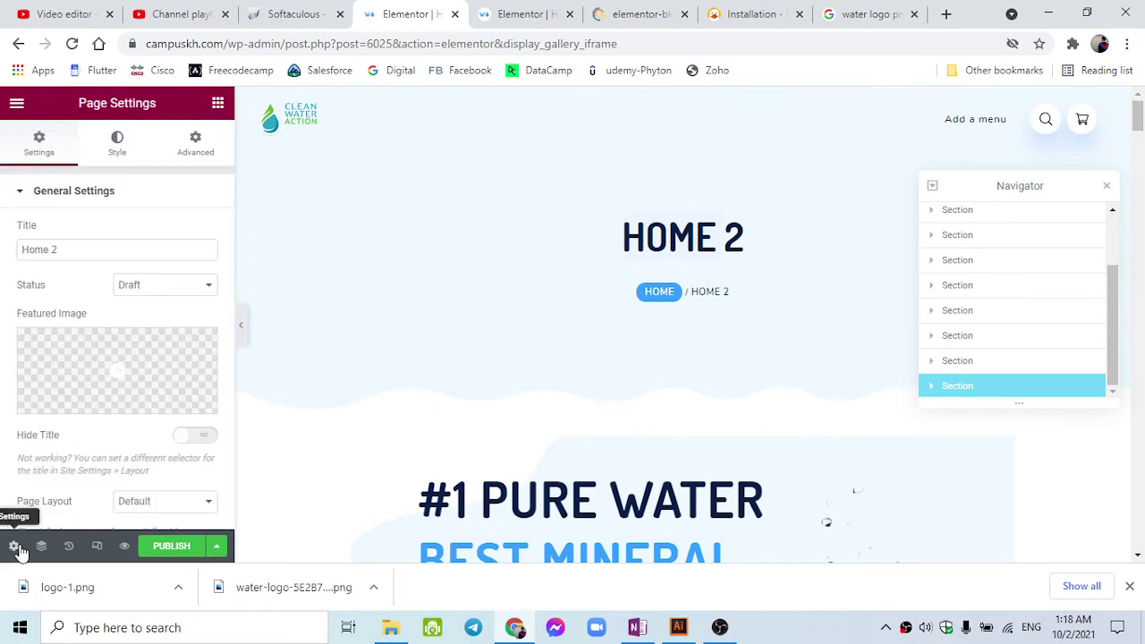
mouse_move(126, 356)
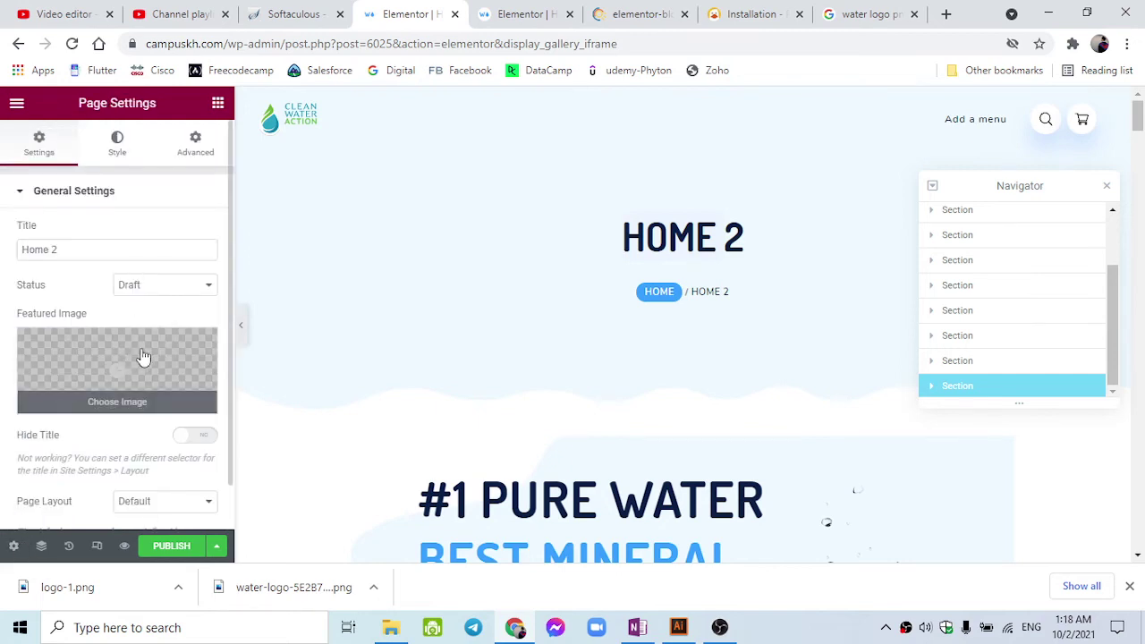
scroll(143, 360, "down", 1)
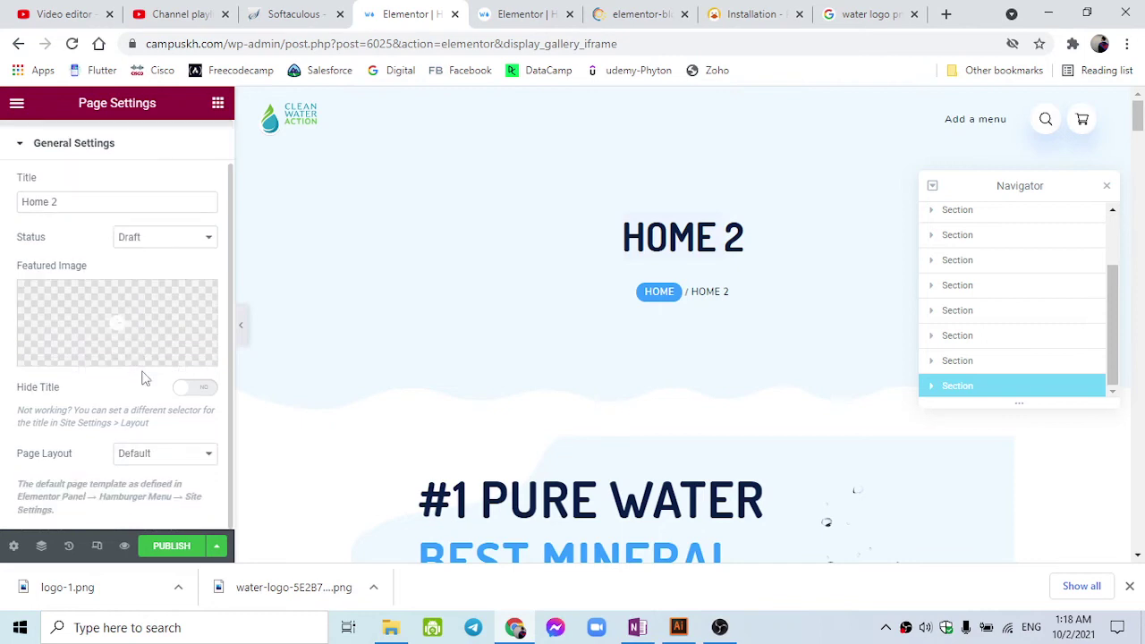
left_click(141, 452)
left_click(164, 331)
left_click(163, 465)
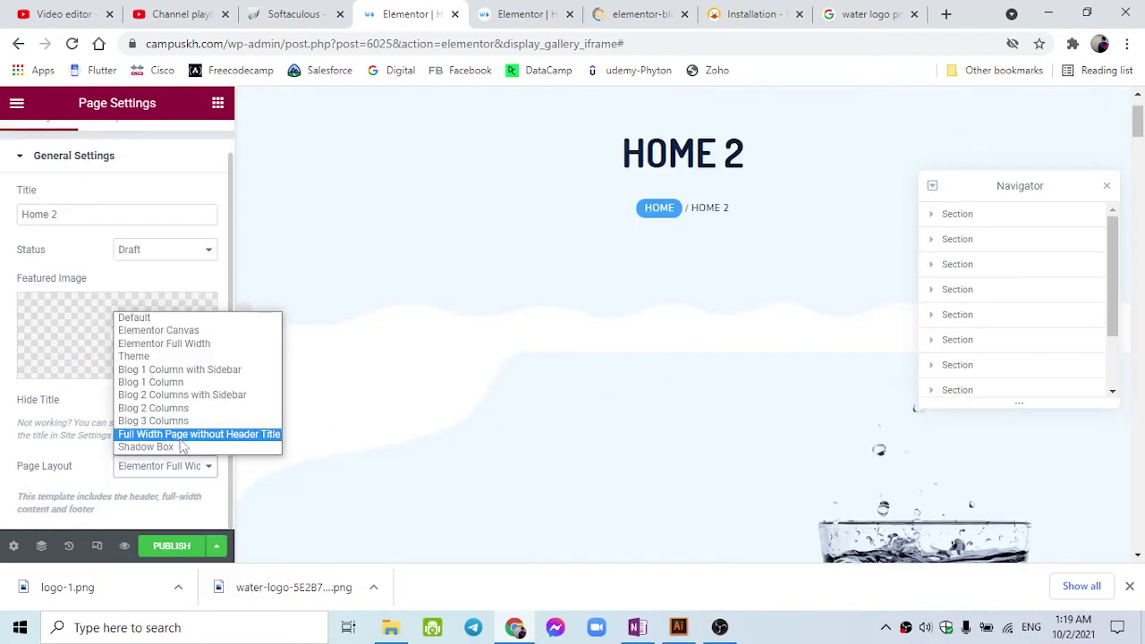
key("Escape")
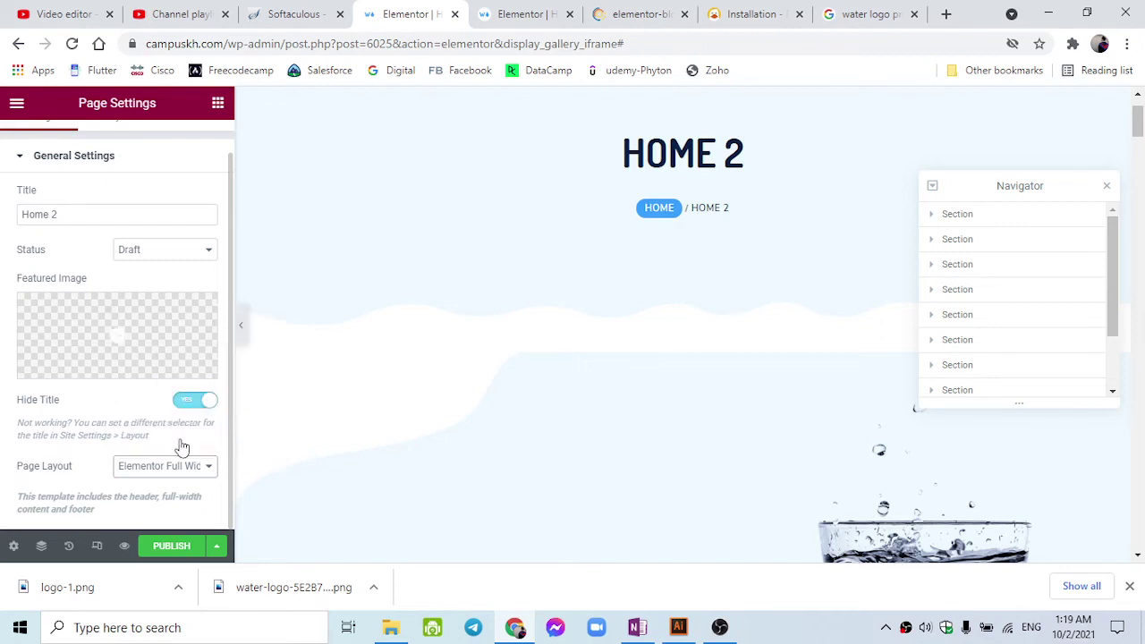
key("Down")
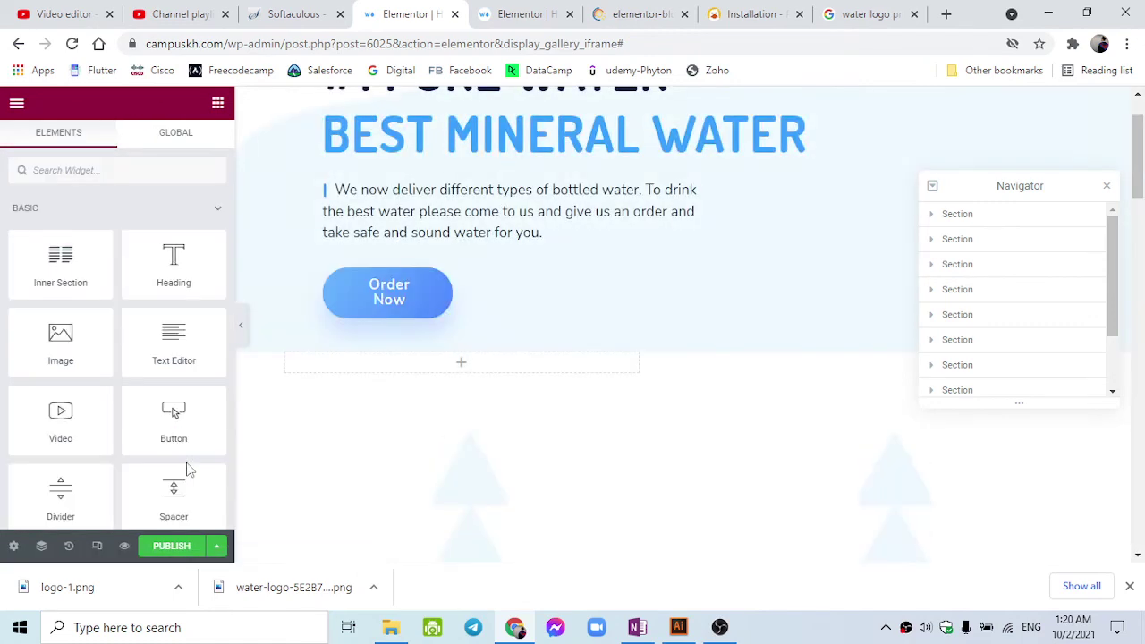
- Check the hero section and Water Composition heading in the changed layout and publish the Home 2 page
scroll(374, 444, "up", 1)
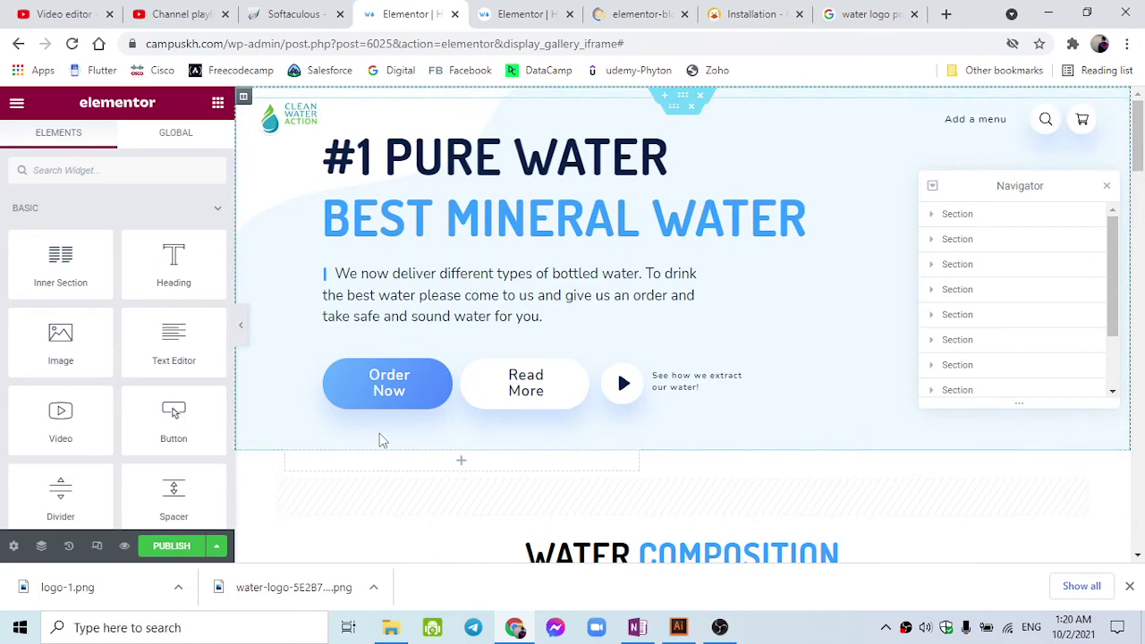
scroll(329, 448, "down", 2)
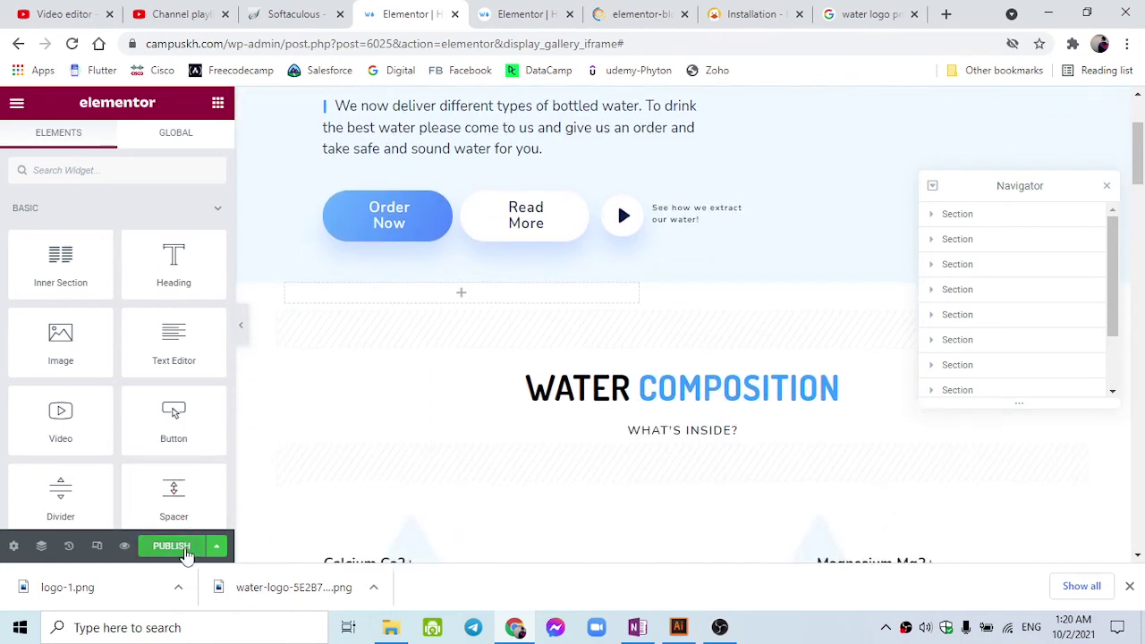
left_click(173, 547)
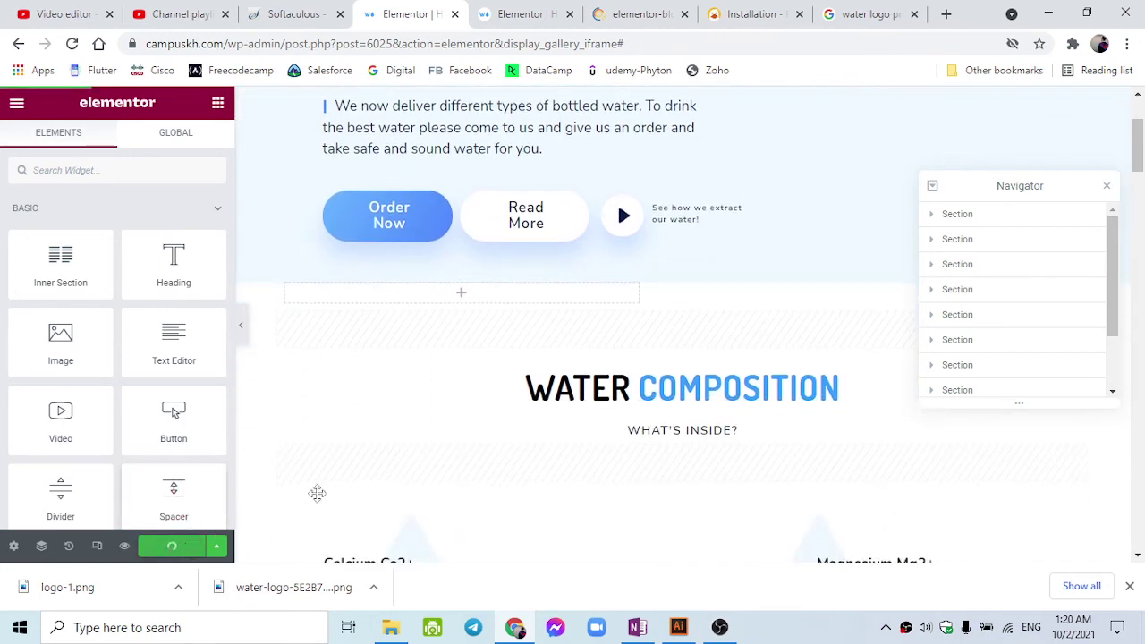
- Examine the published Home 2 page from its hero section down to the delivery counters and back
scroll(421, 460, "up", 2)
scroll(423, 459, "up", 2)
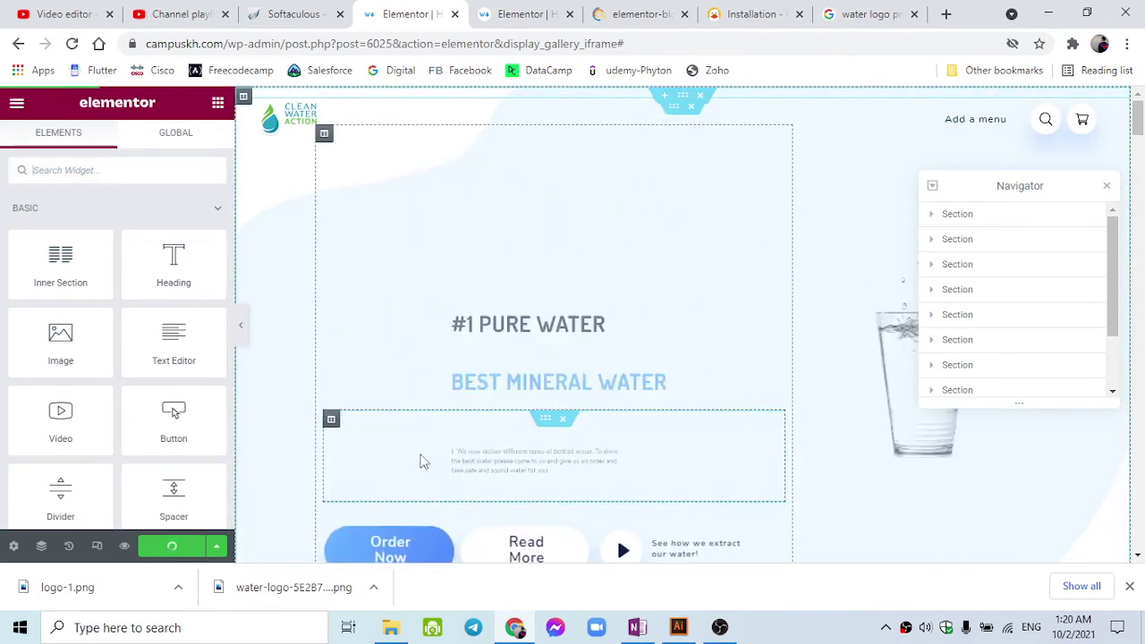
scroll(435, 456, "down", 3)
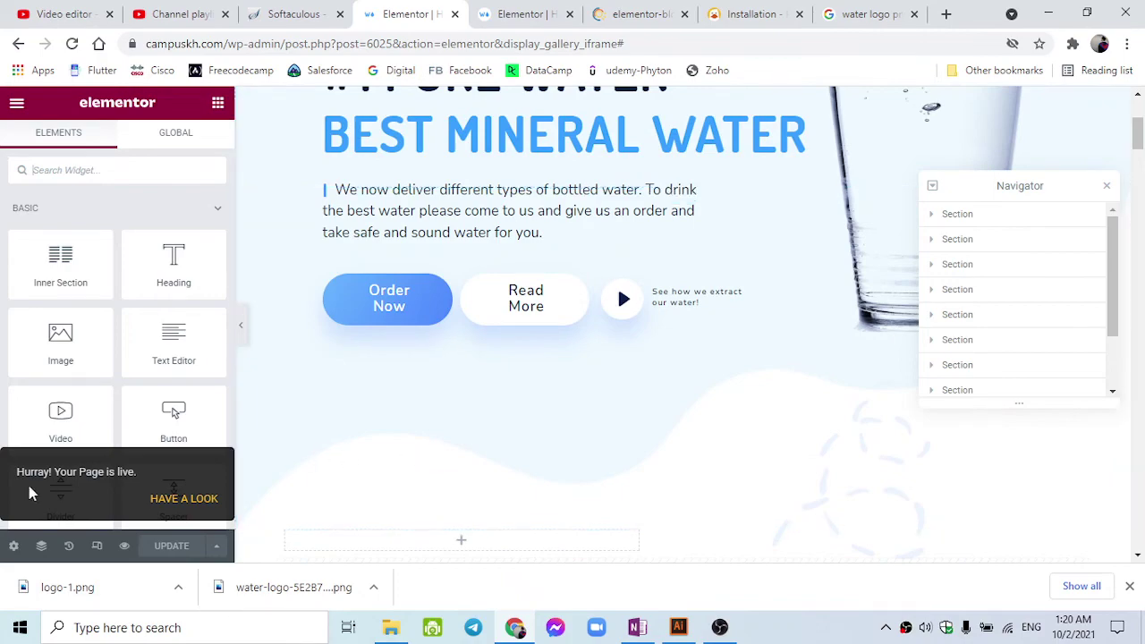
scroll(366, 481, "up", 3)
scroll(404, 472, "down", 5)
scroll(404, 472, "down", 20)
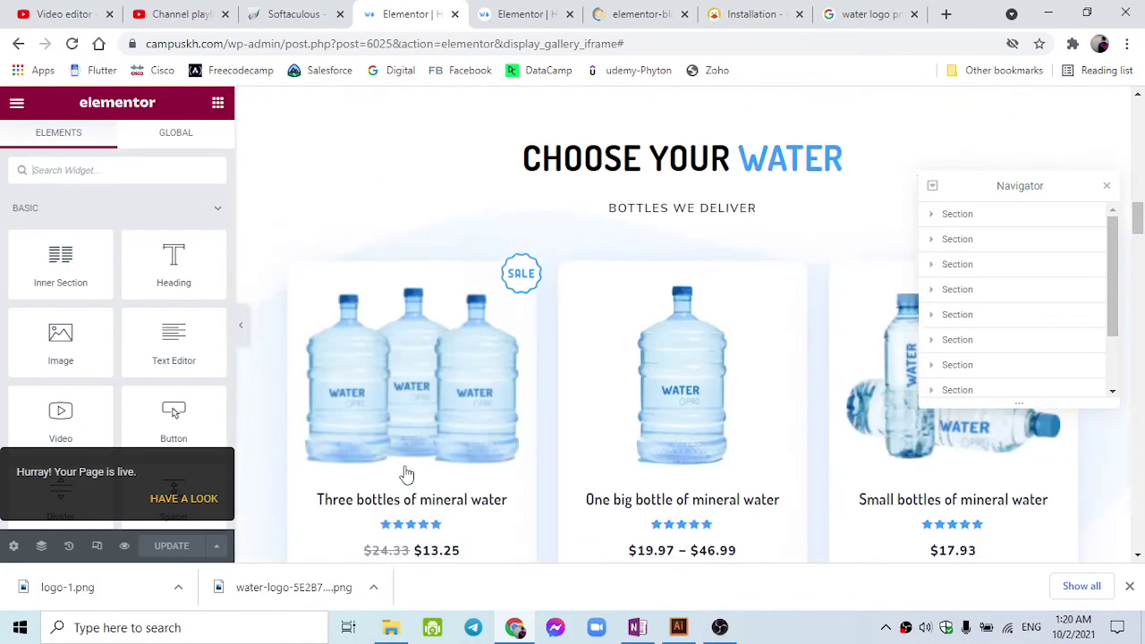
scroll(405, 472, "down", 10)
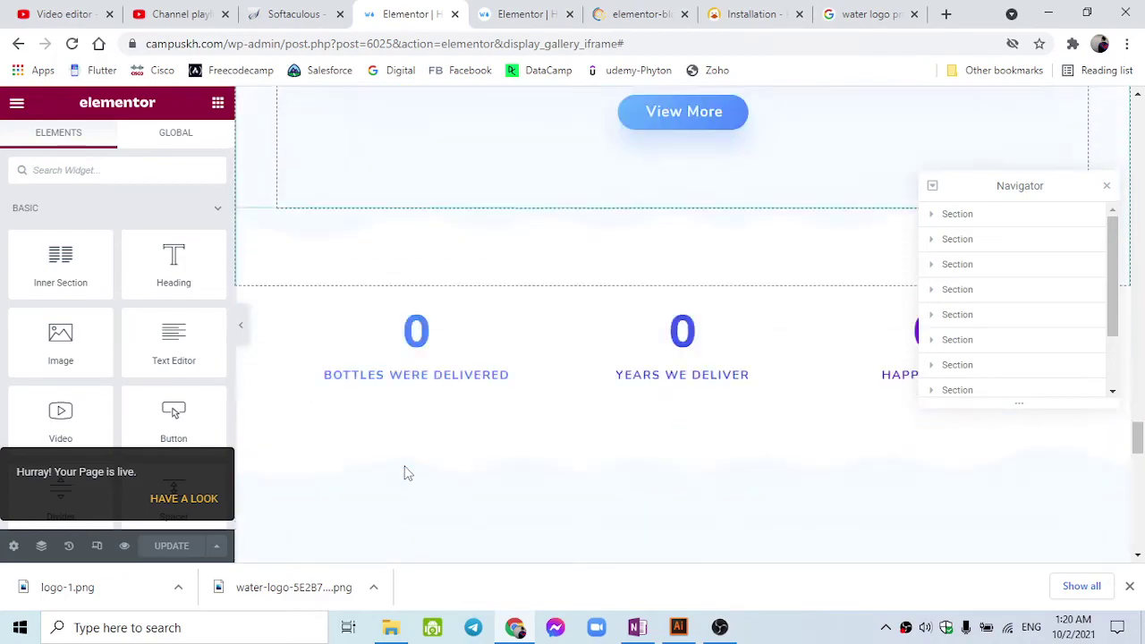
scroll(404, 473, "up", 10)
scroll(404, 472, "up", 20)
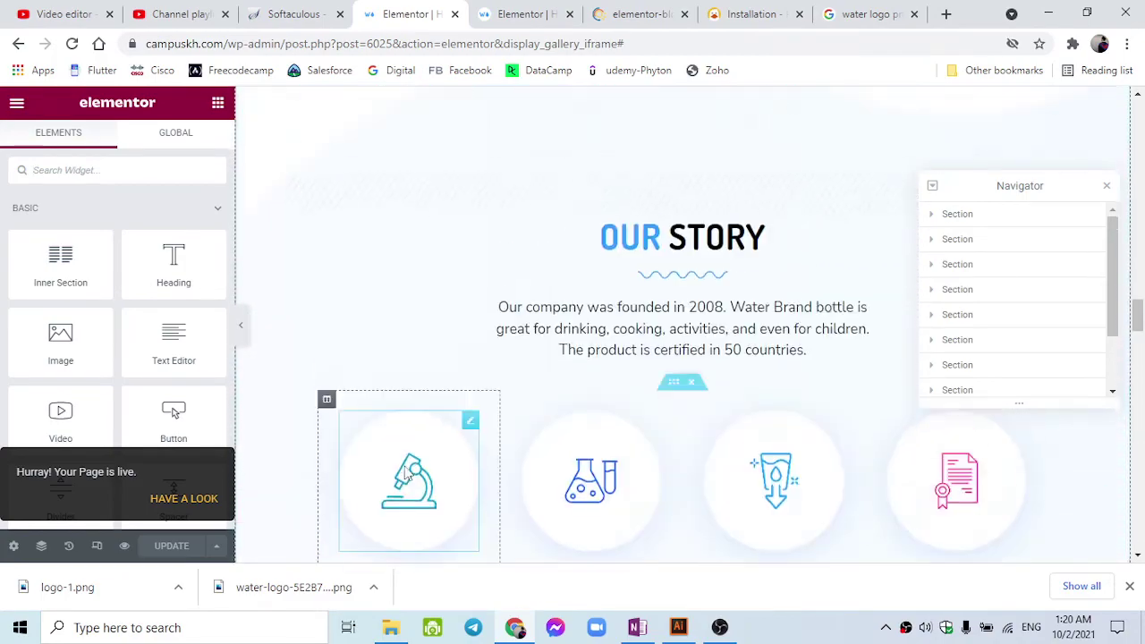
scroll(778, 332, "up", 15)
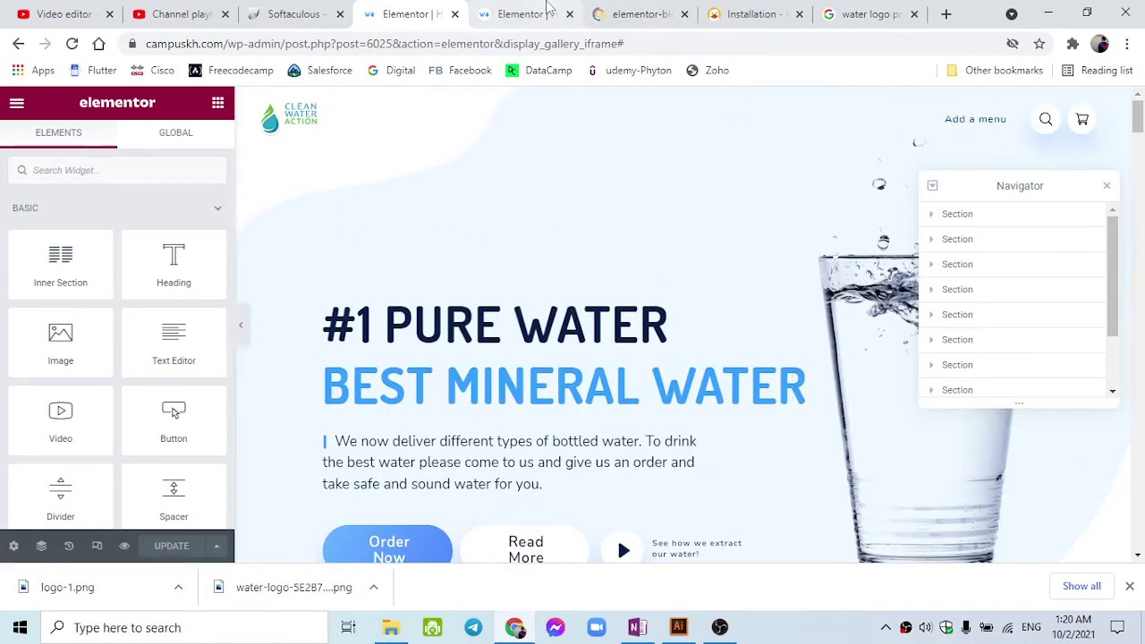
left_click(547, 10)
left_click(376, 11)
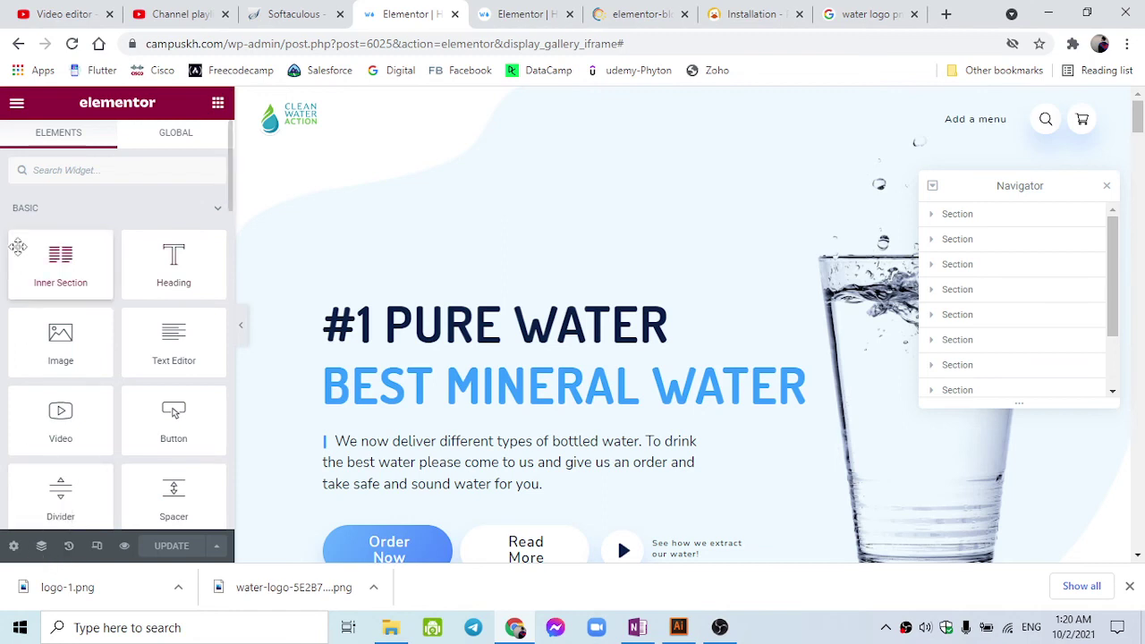
- Review the Home 2 page settings and exit the Elementor editor to the WordPress dashboard
left_click(9, 544)
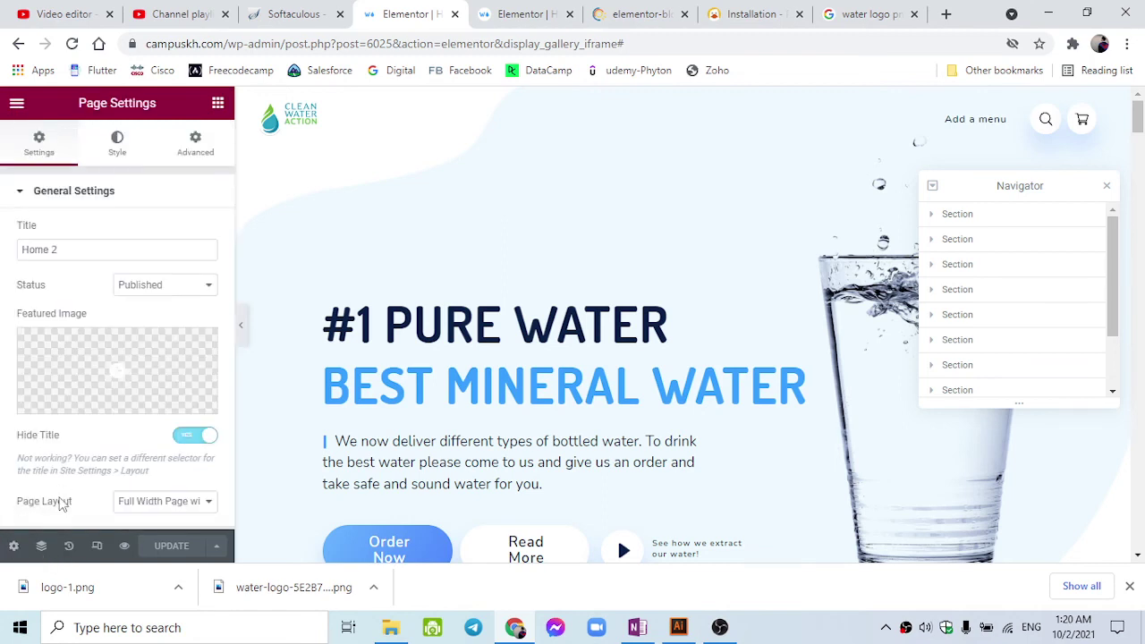
left_click(15, 103)
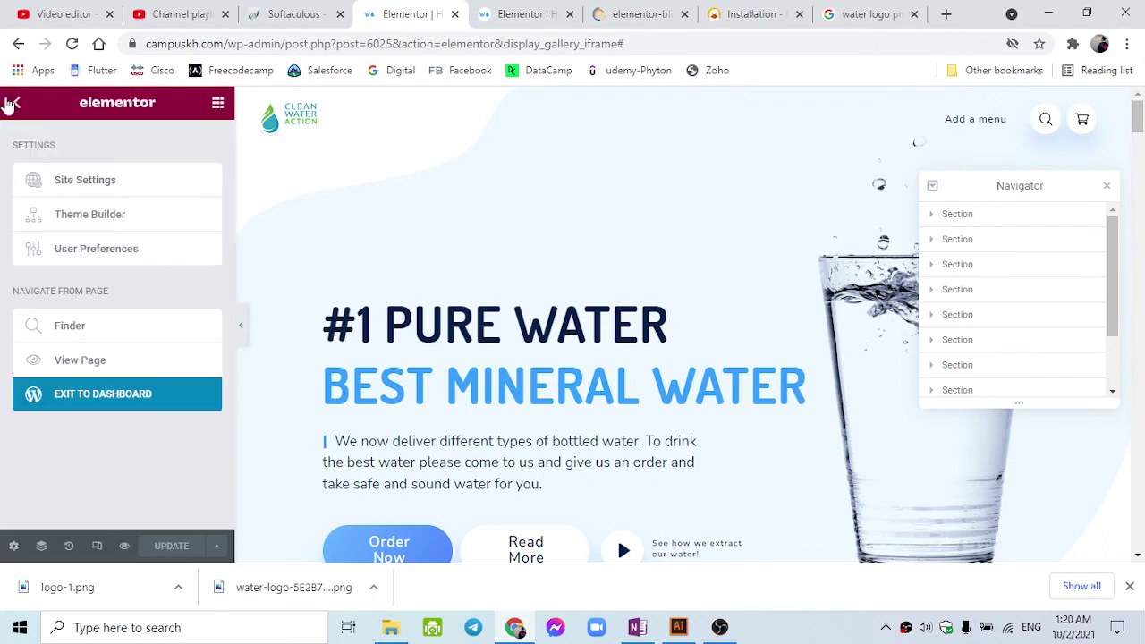
left_click(67, 404)
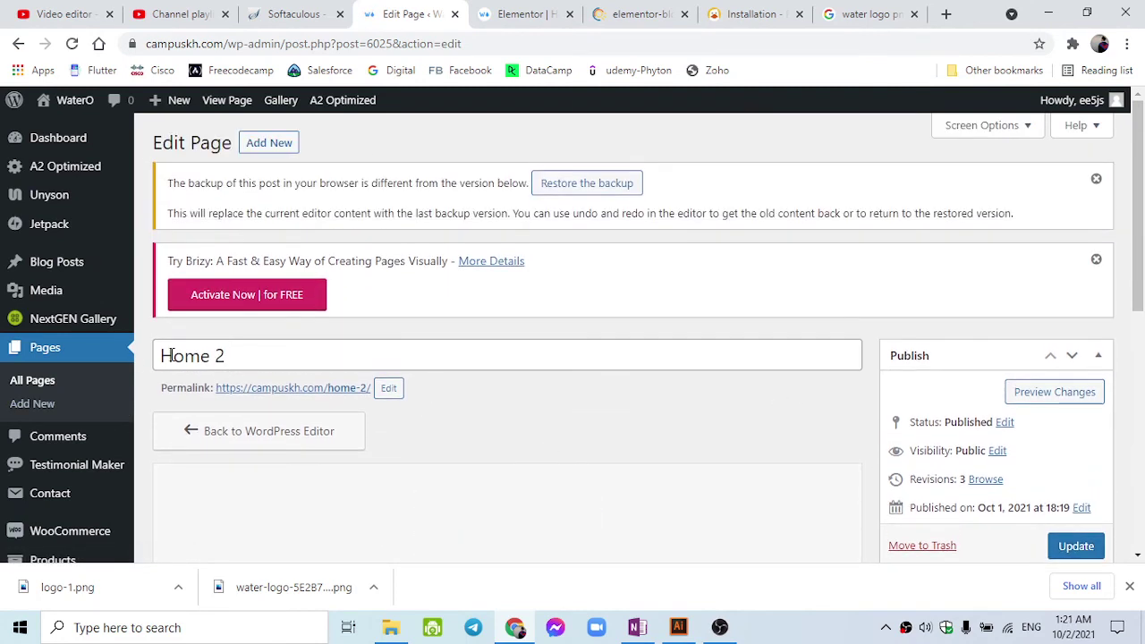
- Look through the dashboard's site management options and view the original home page's hero section in its Elementor editor
scroll(108, 378, "down", 2)
mouse_move(69, 417)
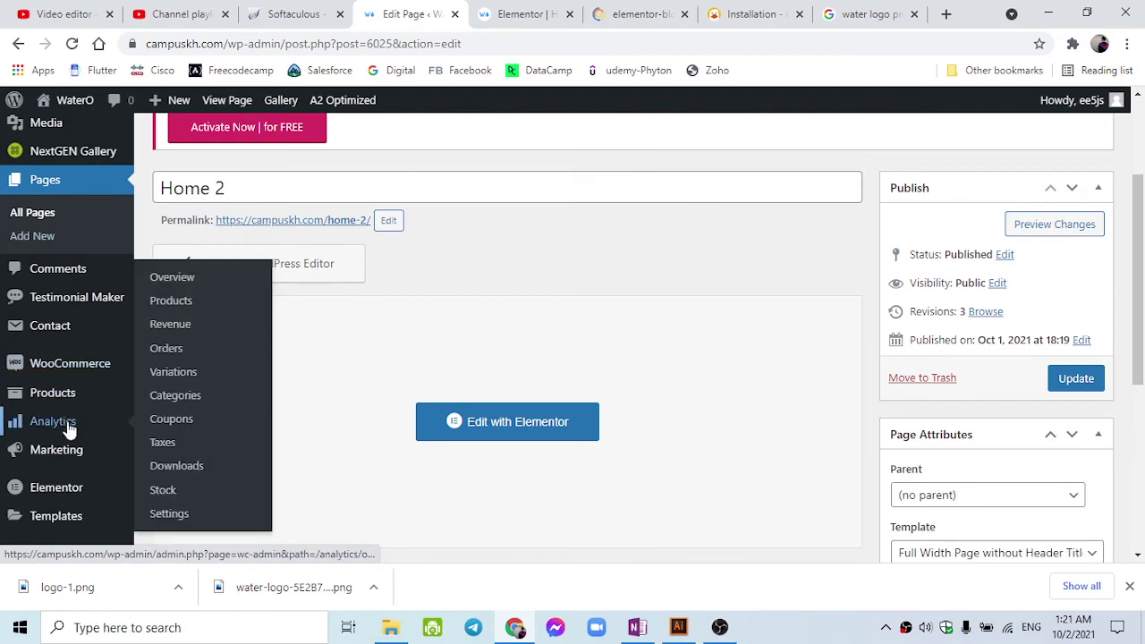
scroll(78, 473, "down", 1)
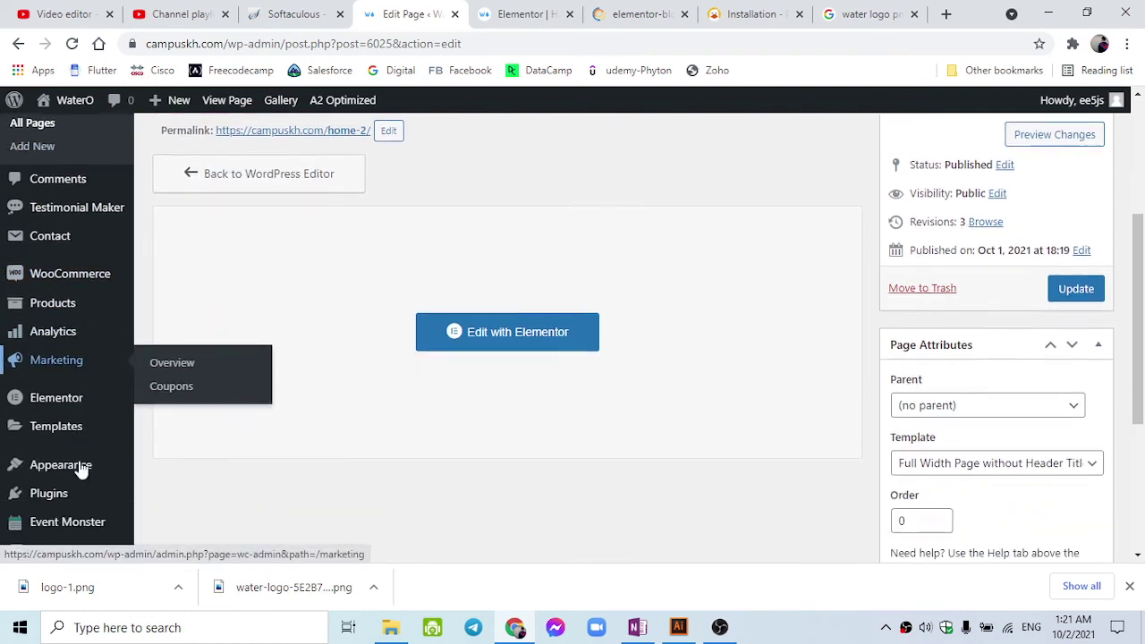
scroll(80, 469, "down", 2)
mouse_move(89, 309)
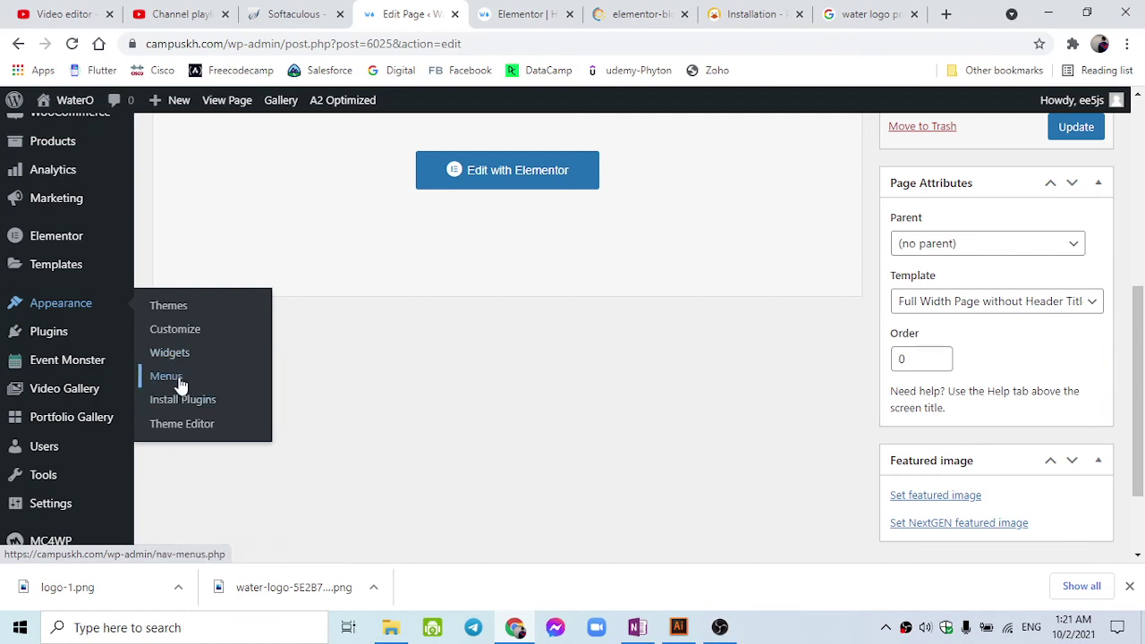
left_click(490, 11)
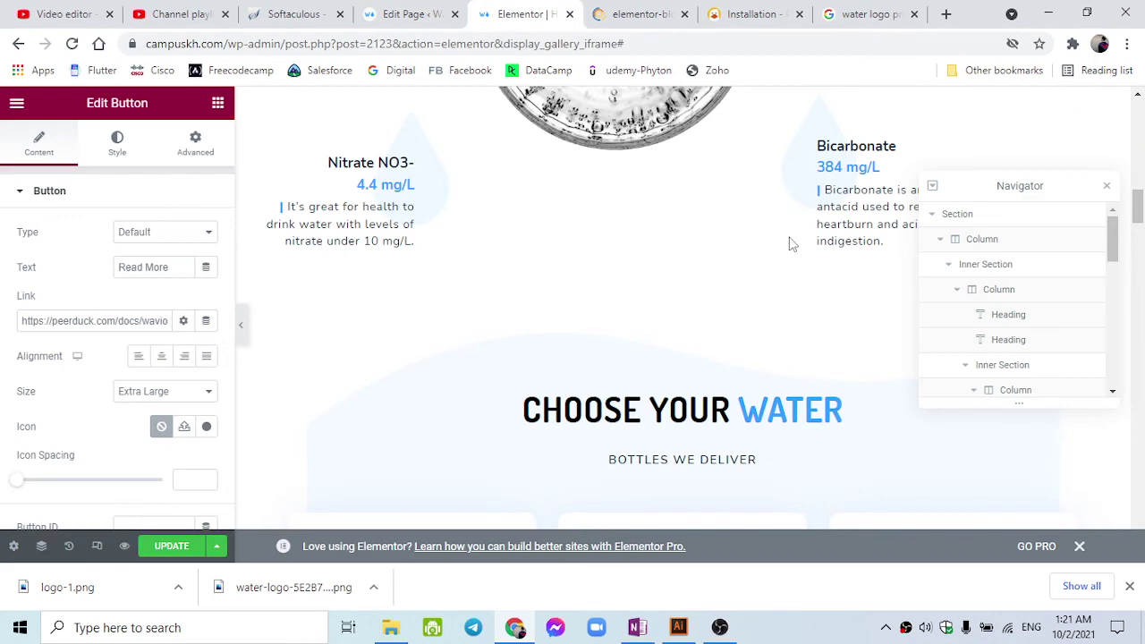
scroll(789, 243, "up", 3)
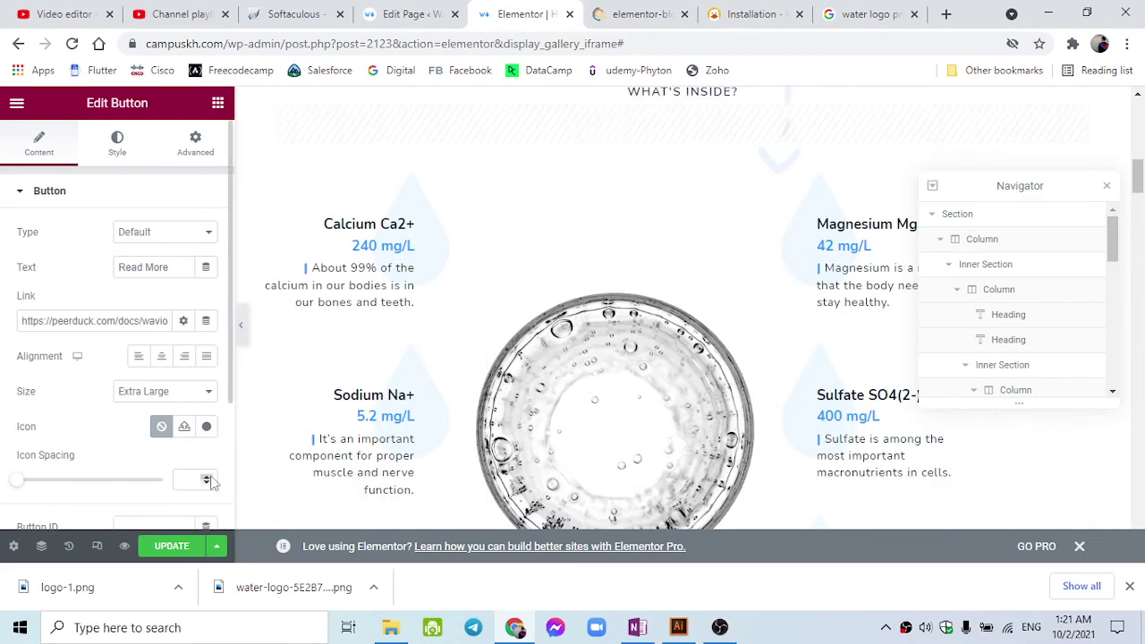
scroll(510, 409, "up", 8)
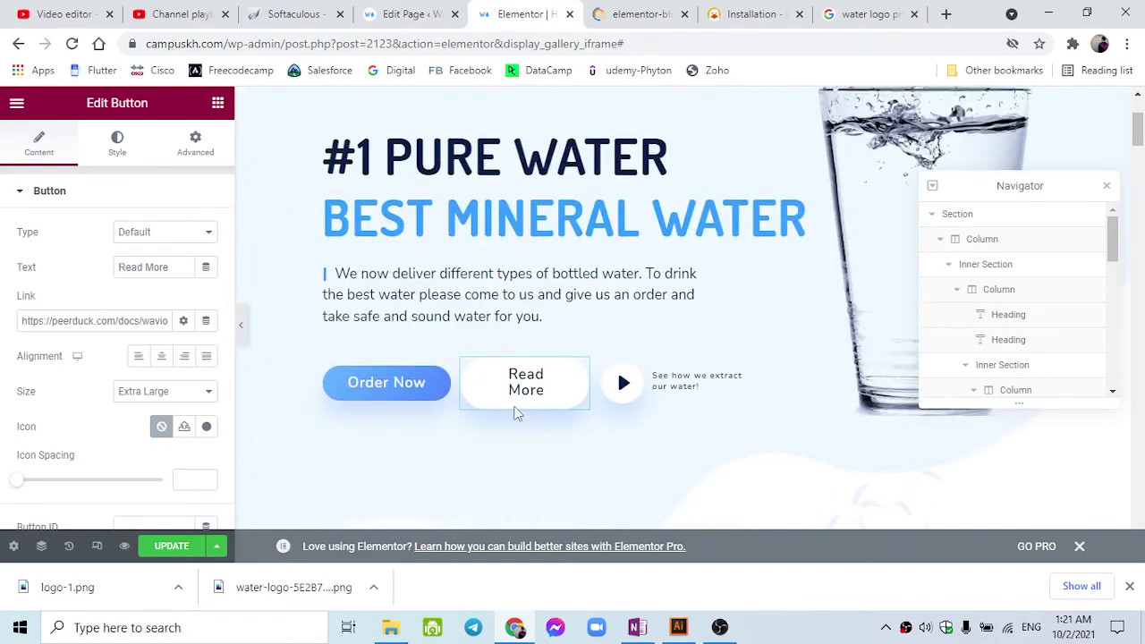
- Open the live WaterO site in a new browser tab from the Home 2 edit page and check its header navigation
left_click(391, 10)
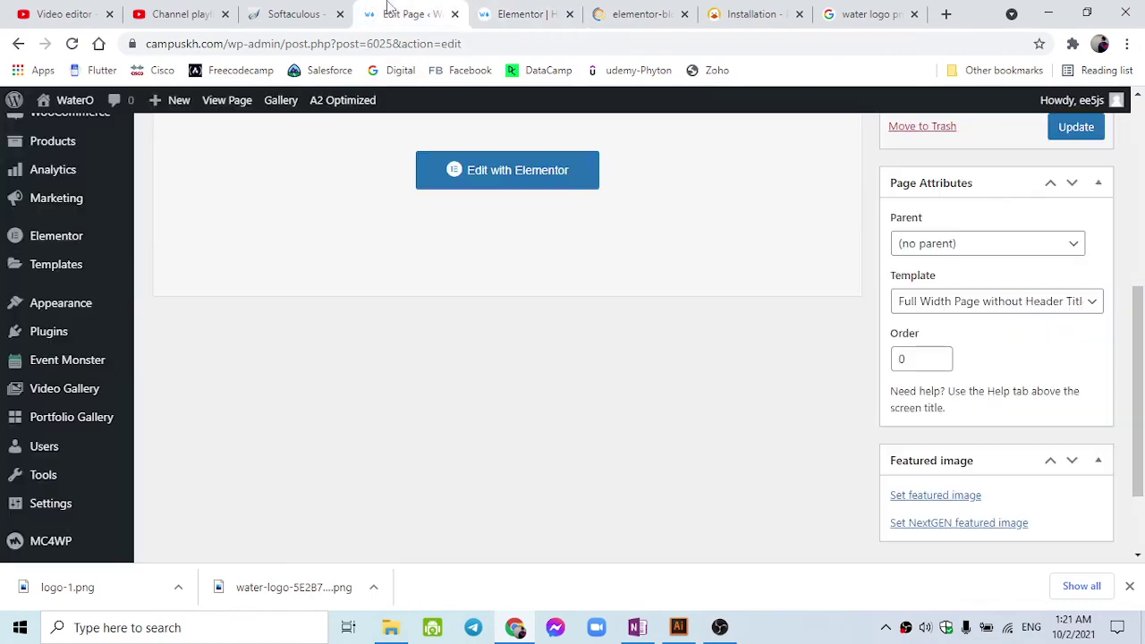
mouse_move(63, 100)
right_click(44, 131)
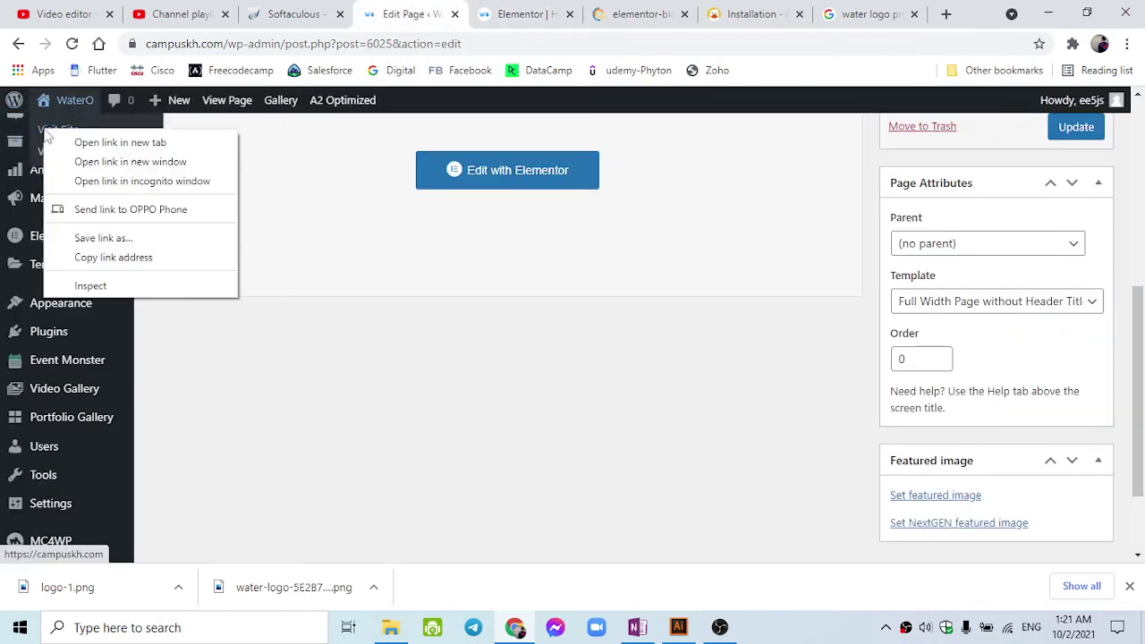
left_click(98, 143)
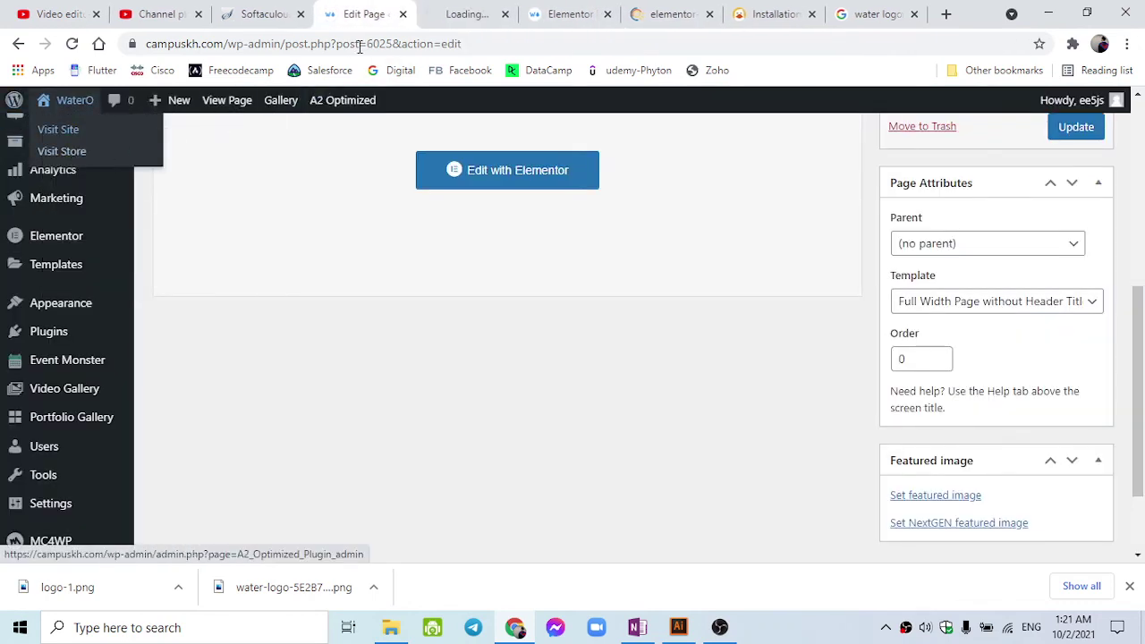
left_click(433, 9)
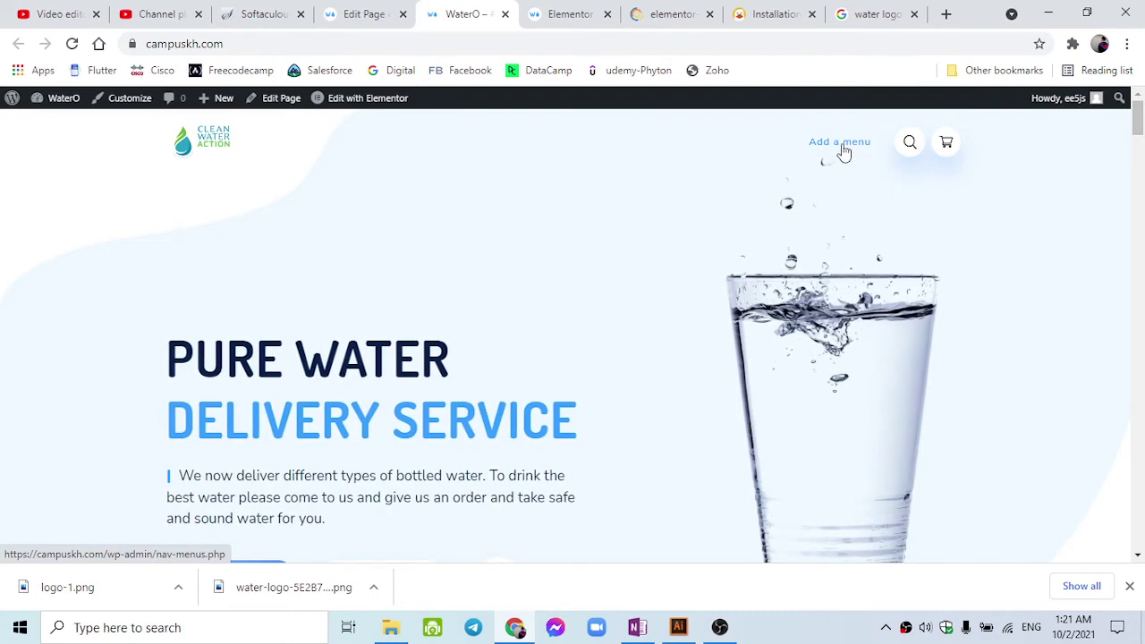
mouse_move(59, 99)
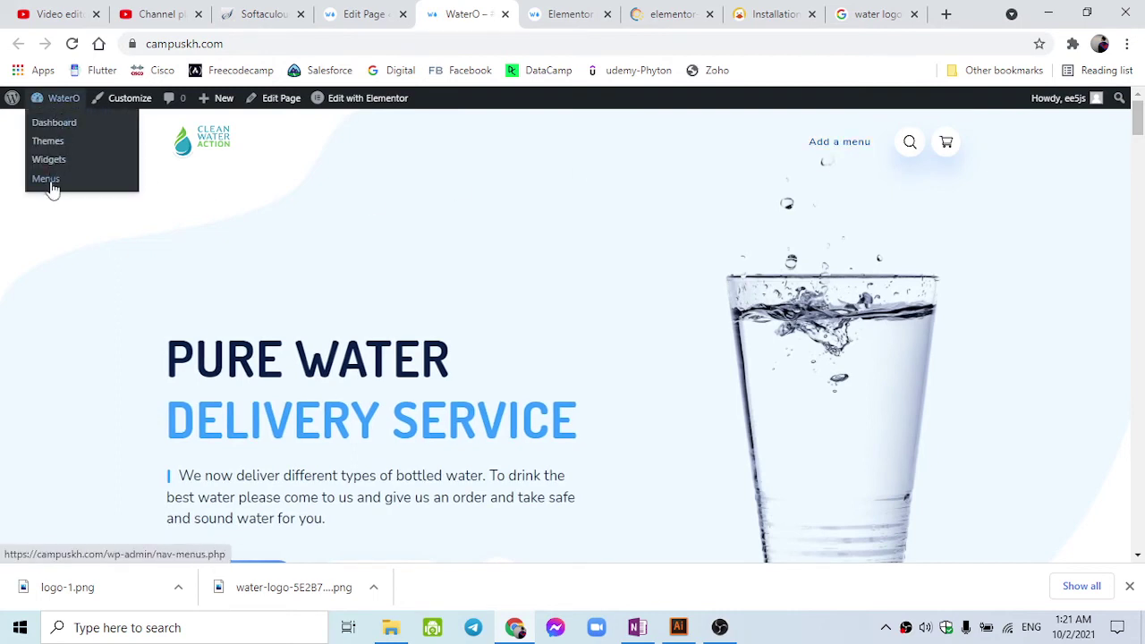
- Return to the dashboard's menu management page and load the Header Menu for editing
key("ctrl+shift+Tab")
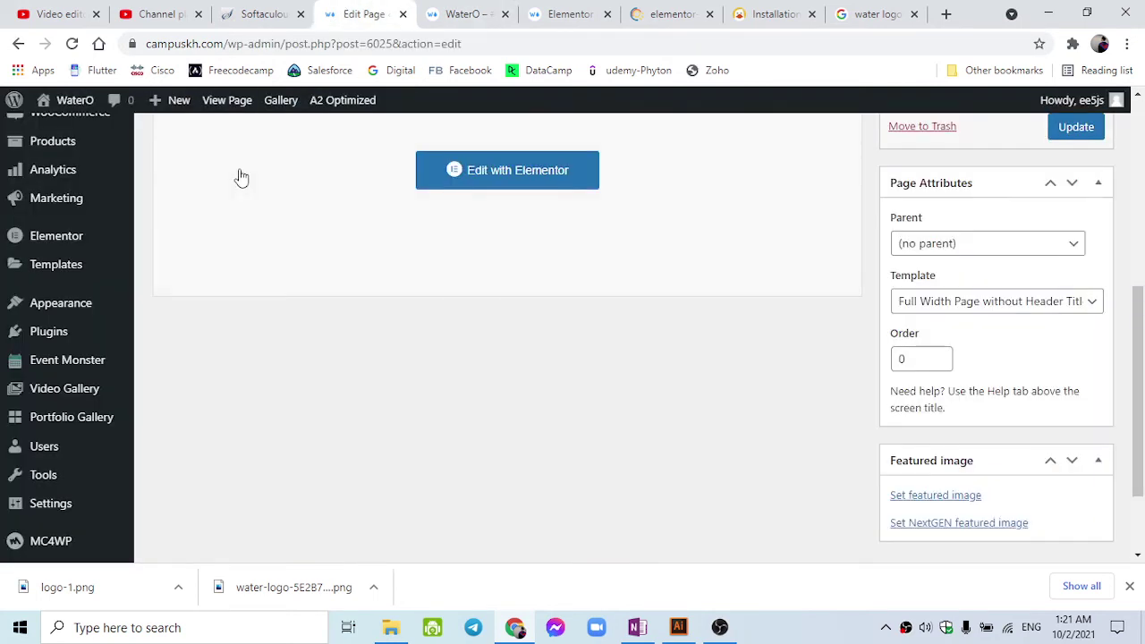
mouse_move(38, 318)
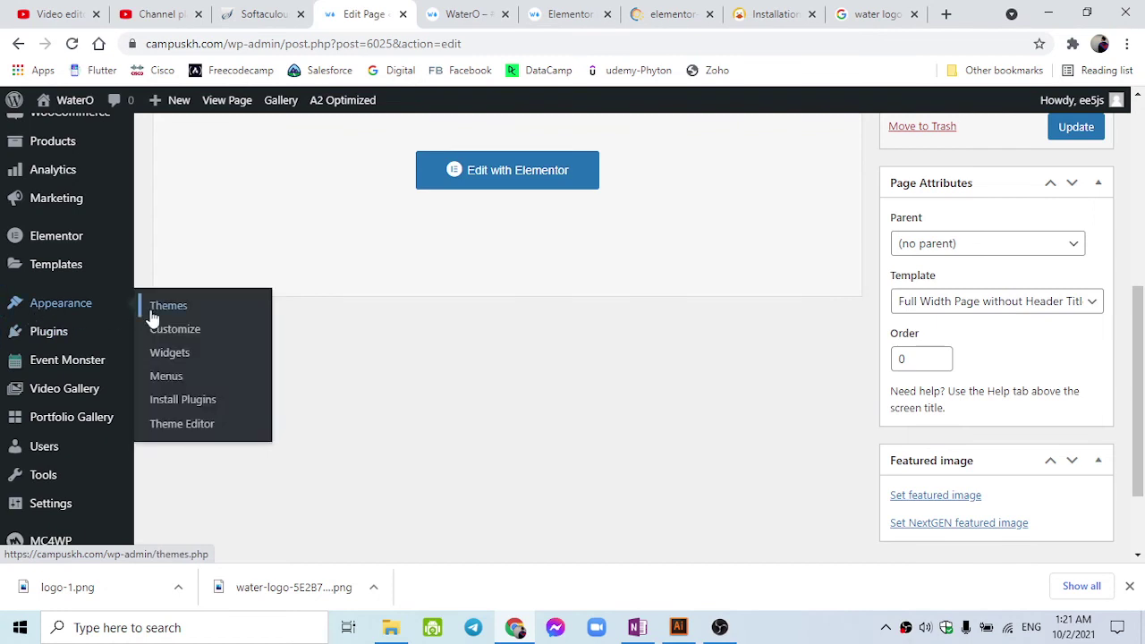
left_click(169, 383)
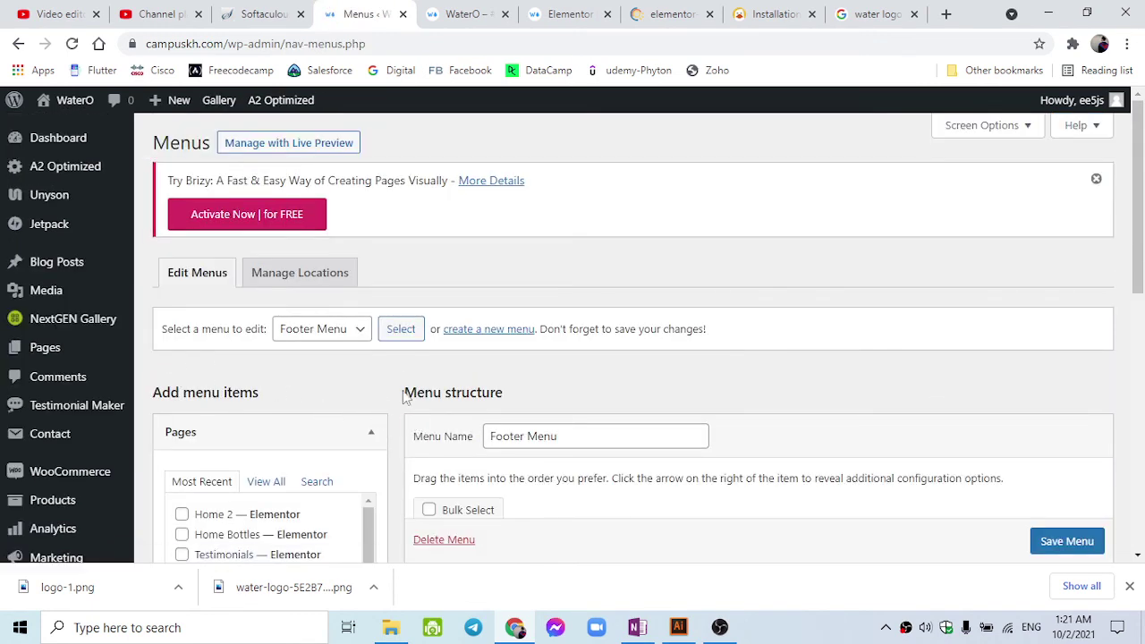
left_click(356, 336)
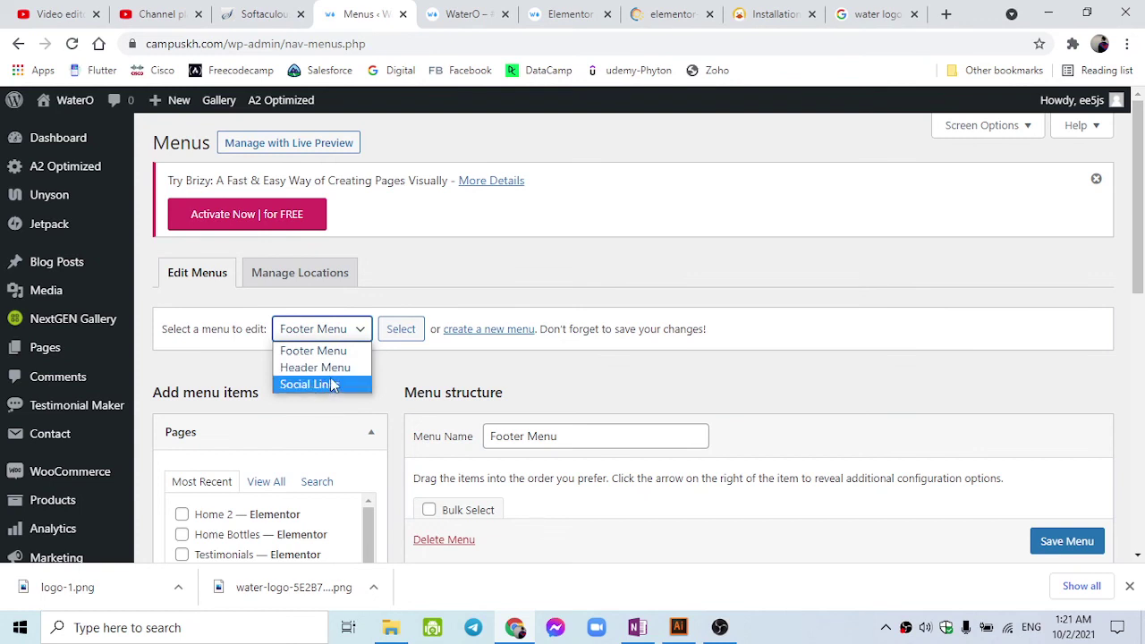
left_click(327, 367)
left_click(393, 331)
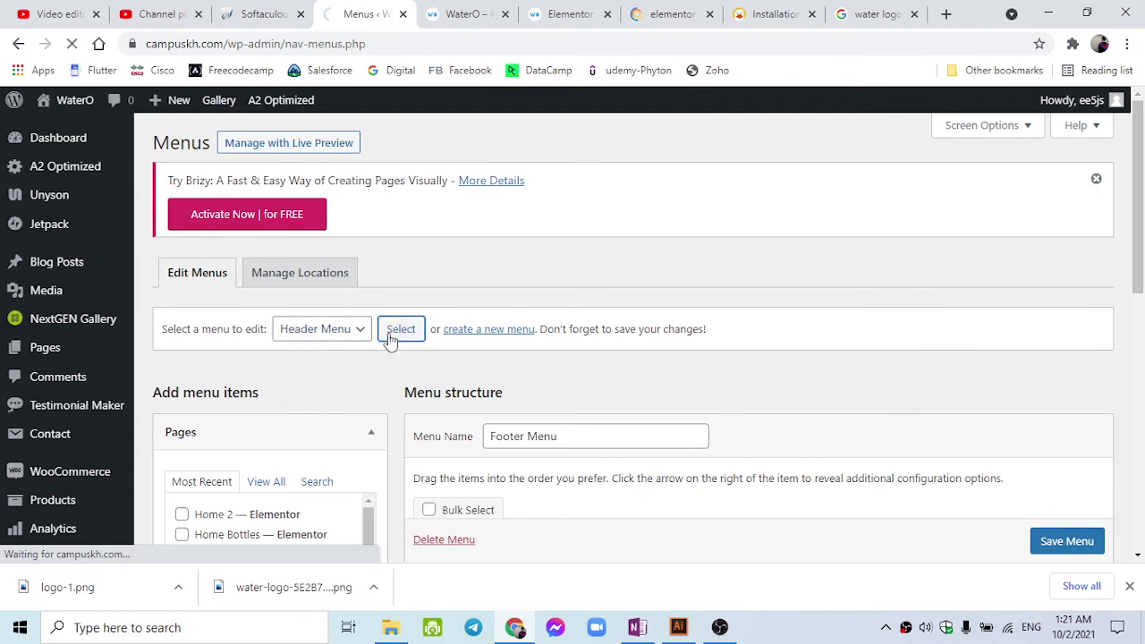
- Go through the Header Menu's items and settings, and permanently delete the menu
scroll(402, 357, "down", 4)
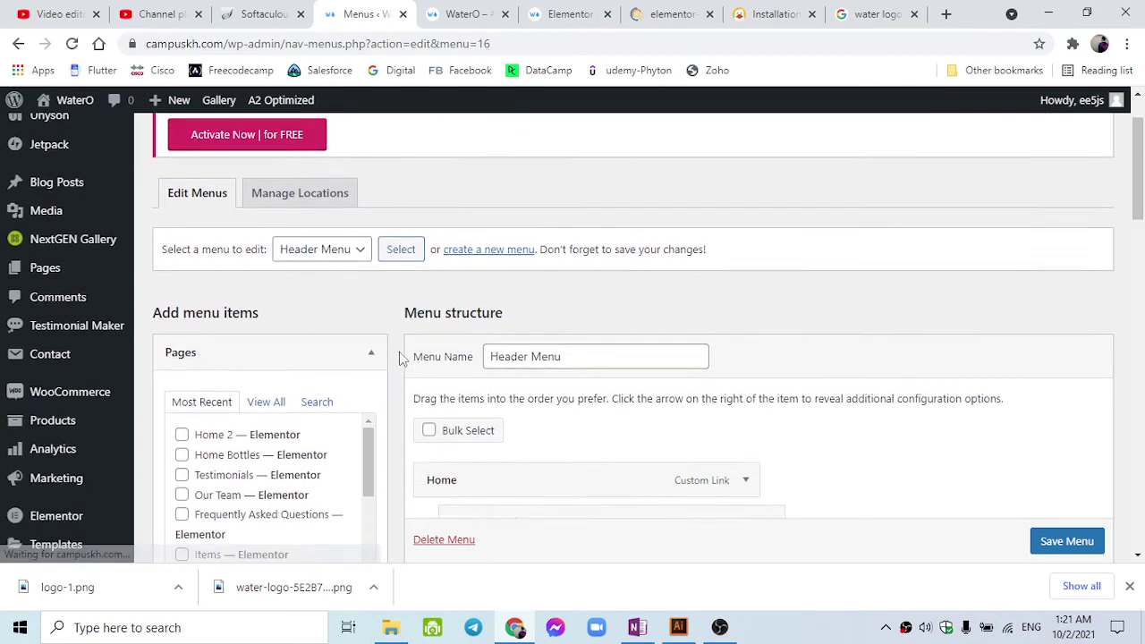
scroll(413, 377, "down", 1)
scroll(430, 376, "down", 5)
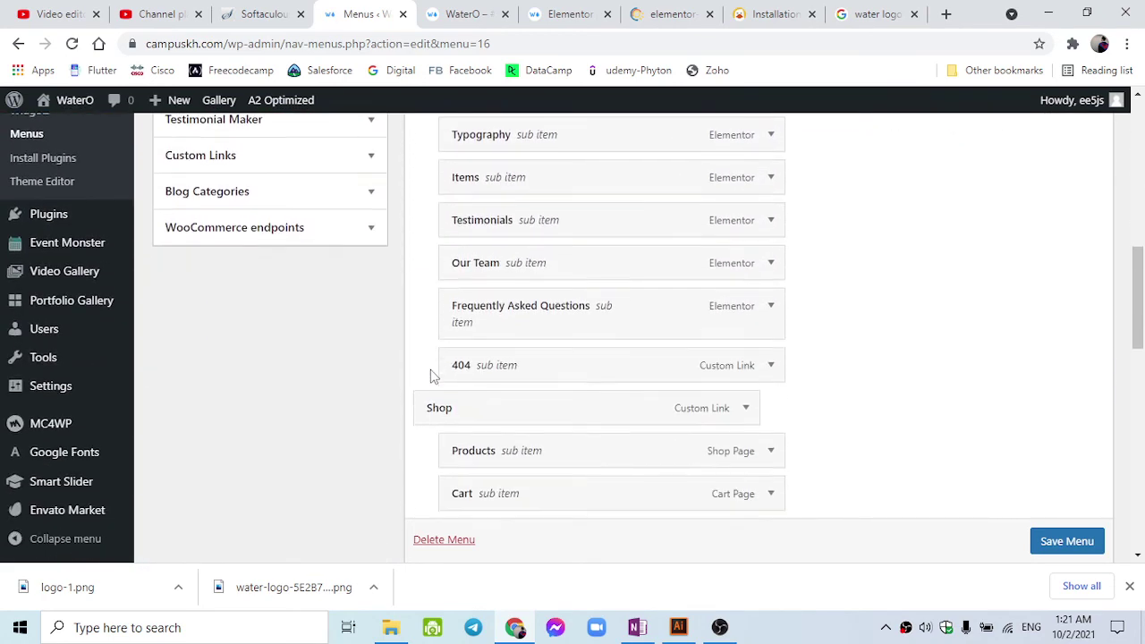
scroll(430, 376, "up", 2)
scroll(430, 375, "down", 6)
scroll(430, 376, "down", 2)
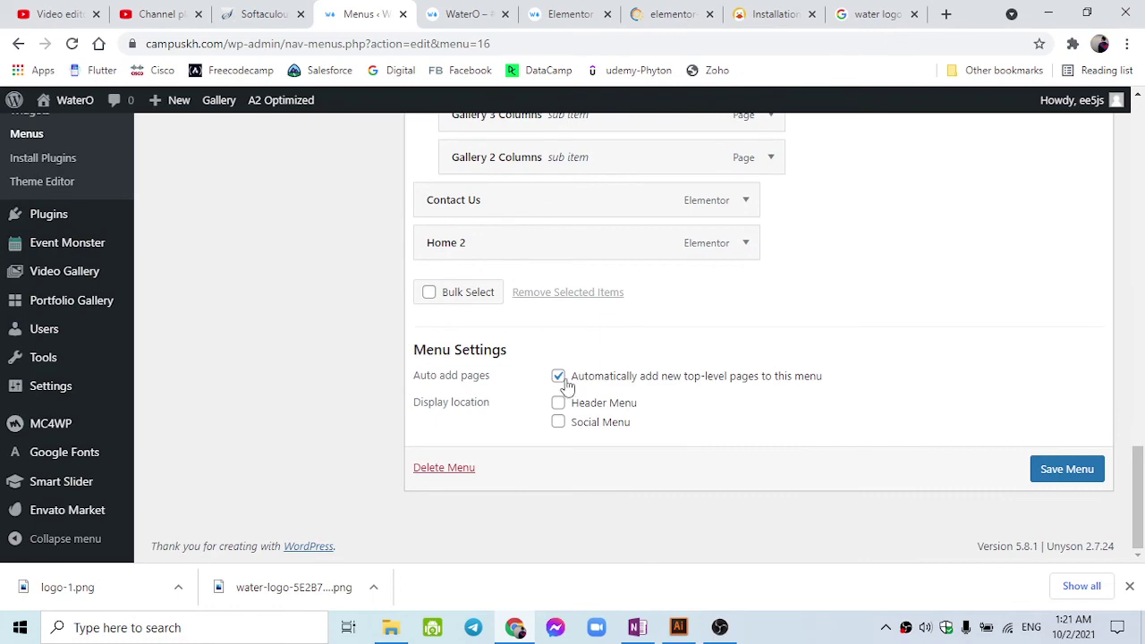
scroll(536, 406, "up", 4)
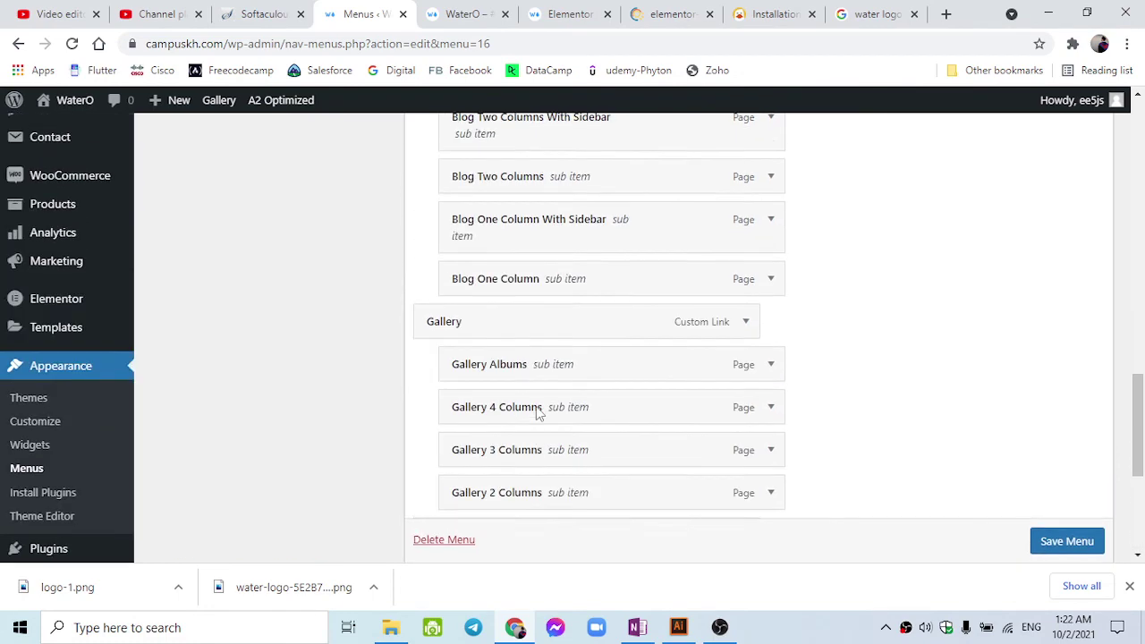
scroll(538, 411, "down", 3)
scroll(447, 537, "down", 1)
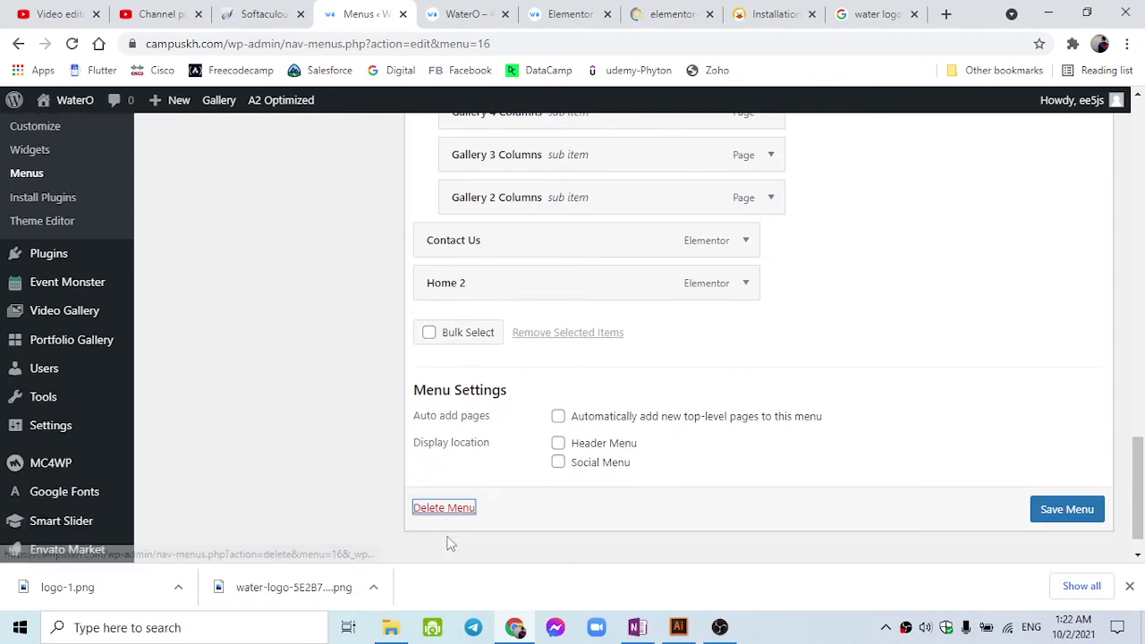
left_click(446, 517)
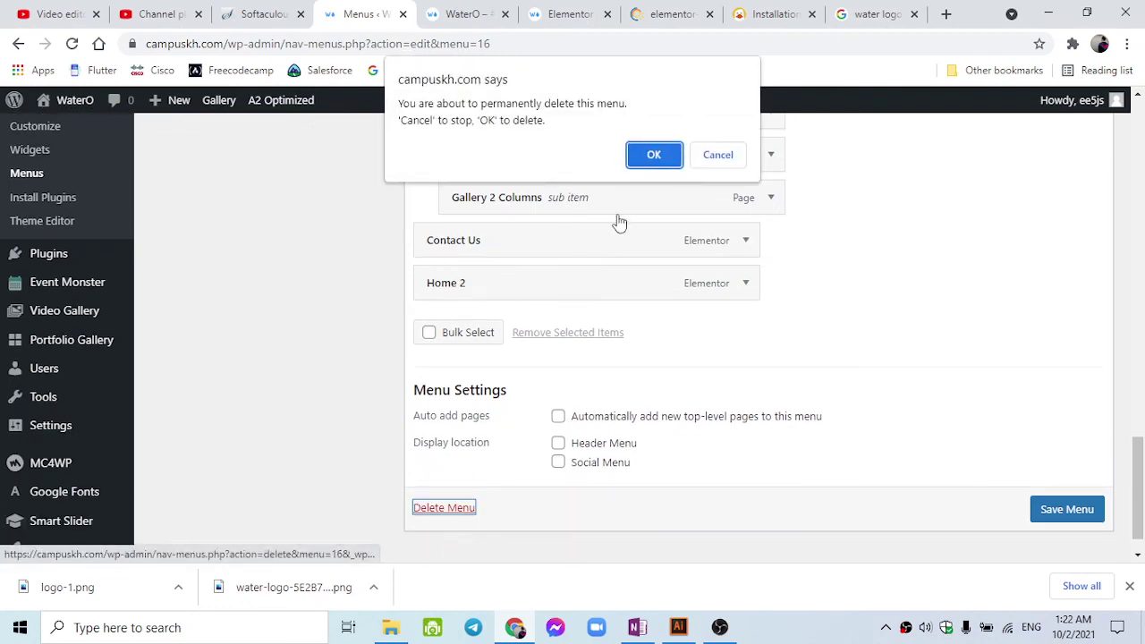
left_click(655, 154)
scroll(576, 261, "up", 15)
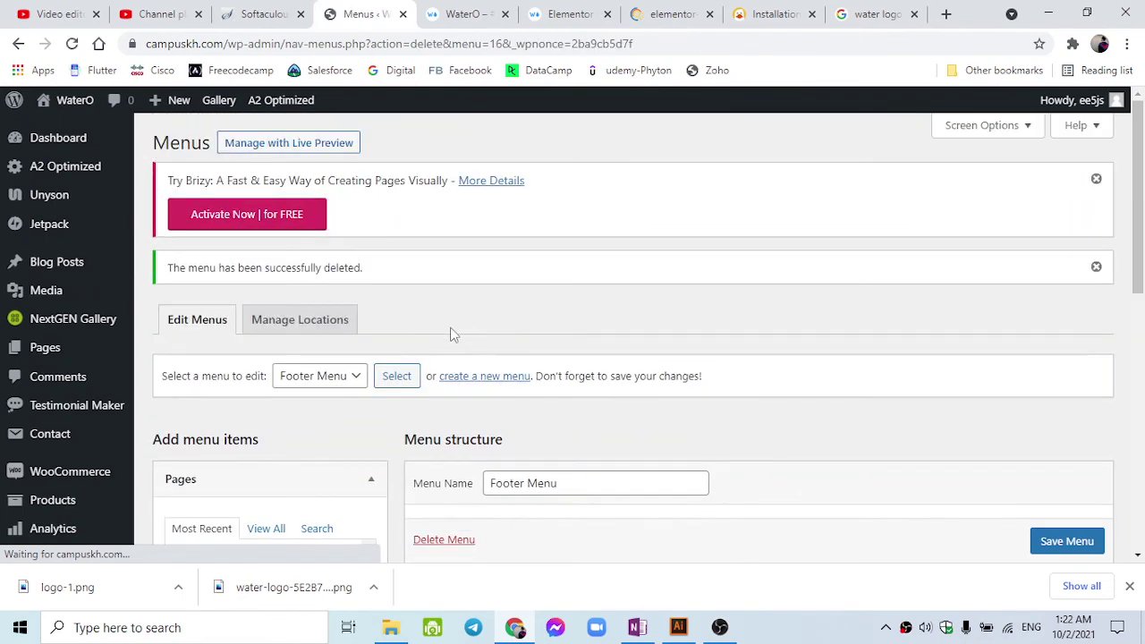
- Create a new menu named "main menu" with Header Menu as its display location
scroll(426, 347, "down", 1)
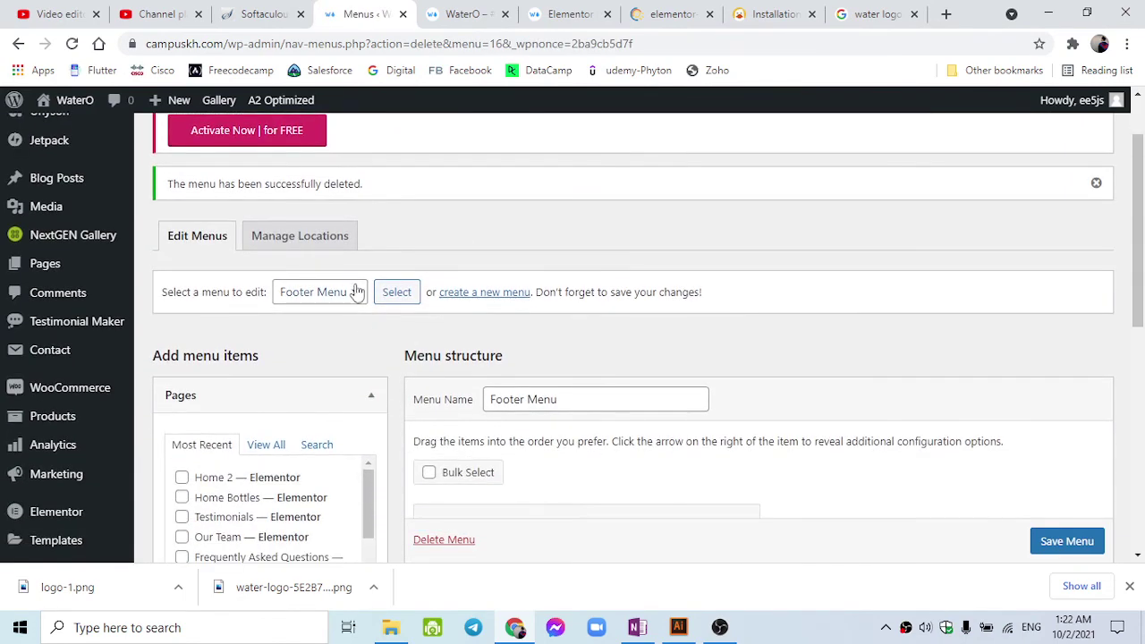
left_click(459, 299)
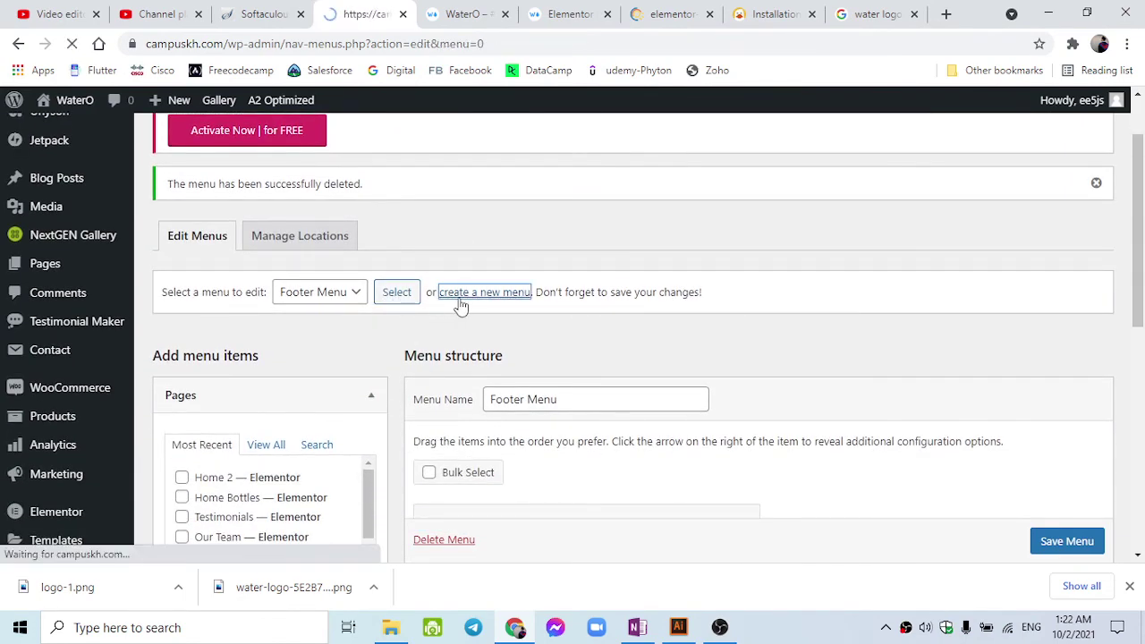
left_click(514, 436)
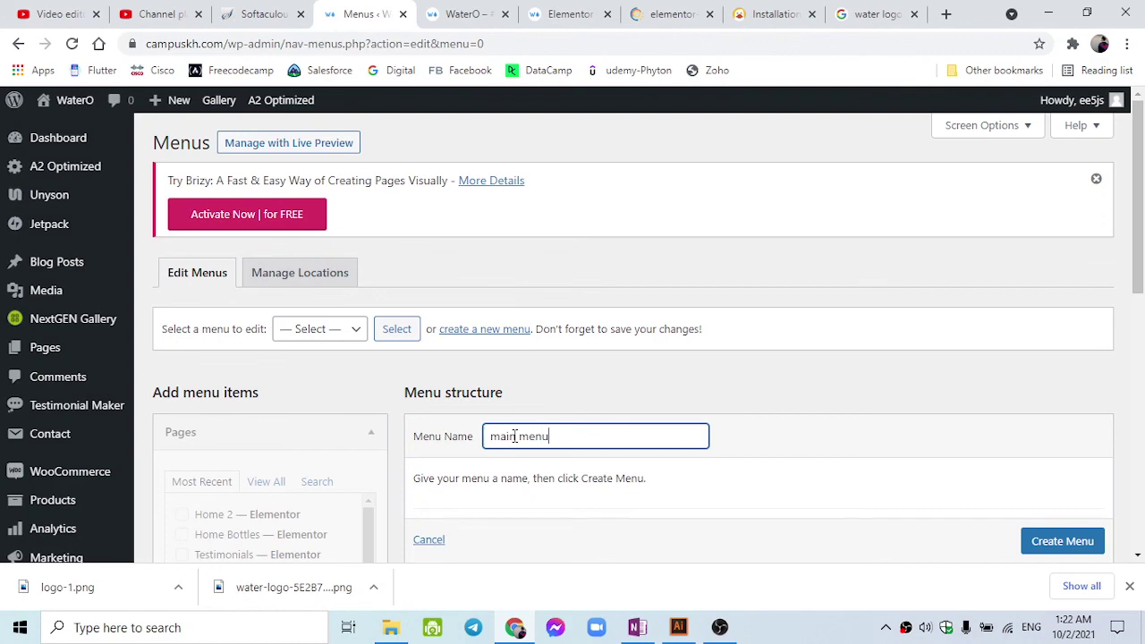
scroll(515, 438, "down", 4)
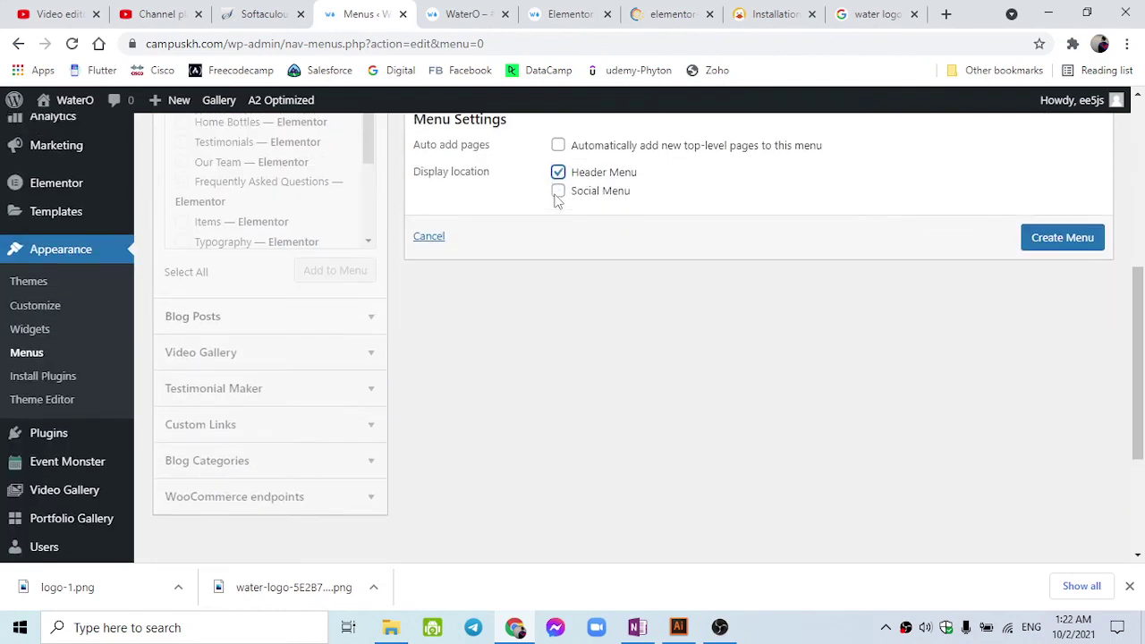
scroll(556, 175, "up", 4)
scroll(526, 398, "down", 1)
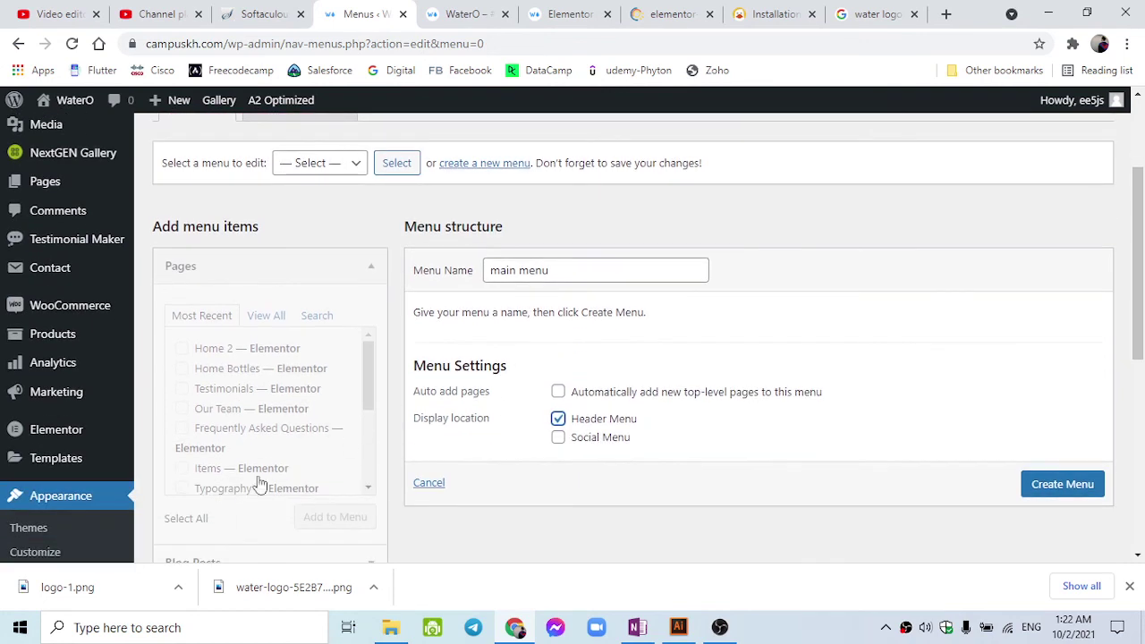
scroll(255, 465, "down", 5)
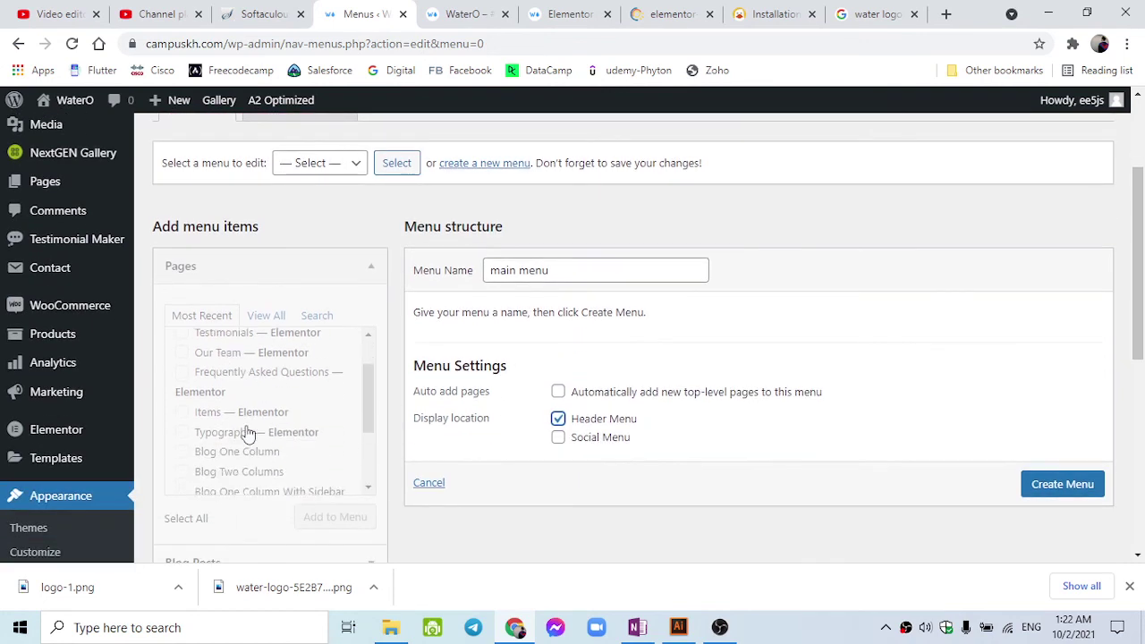
left_click(277, 322)
left_click(1046, 488)
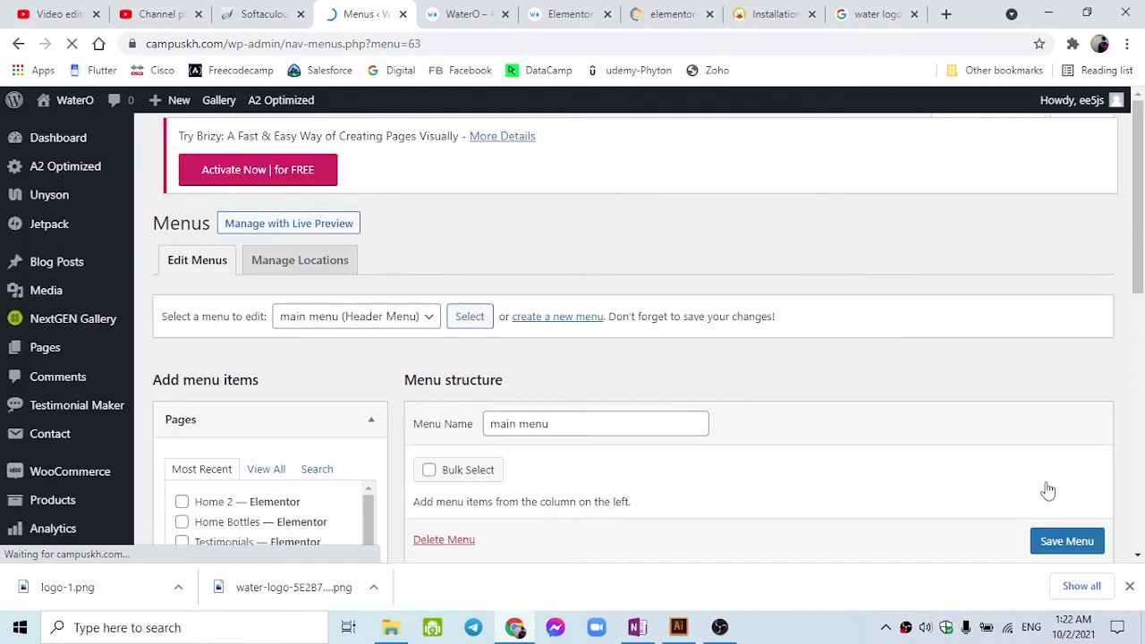
- Add the Home 2 page to the main menu and save the menu
scroll(742, 484, "down", 2)
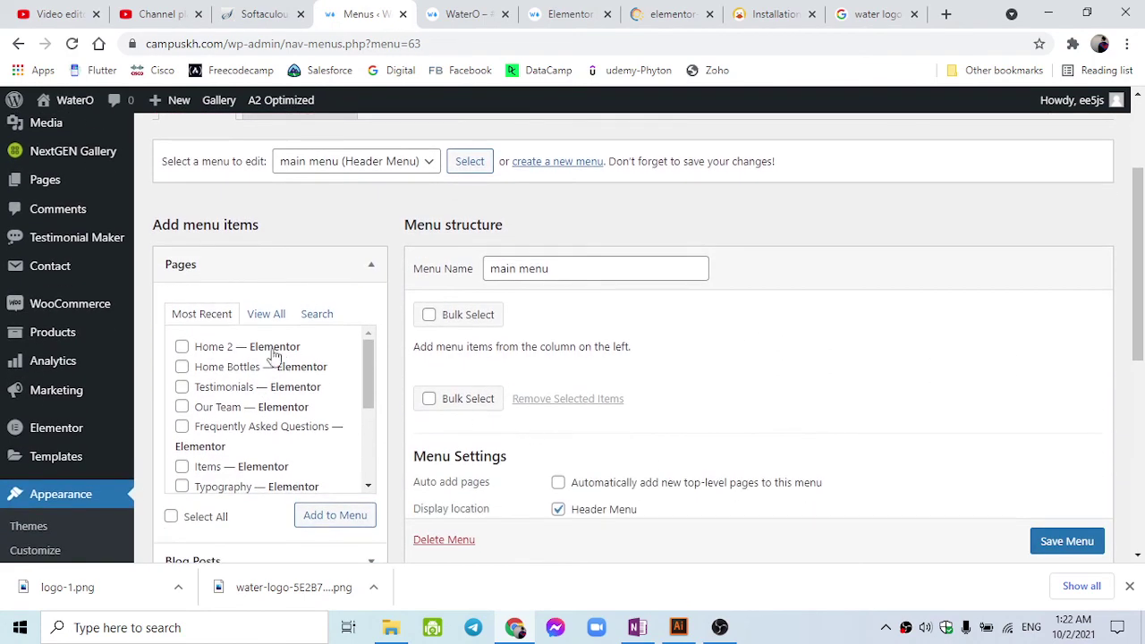
left_click(216, 350)
left_click(315, 520)
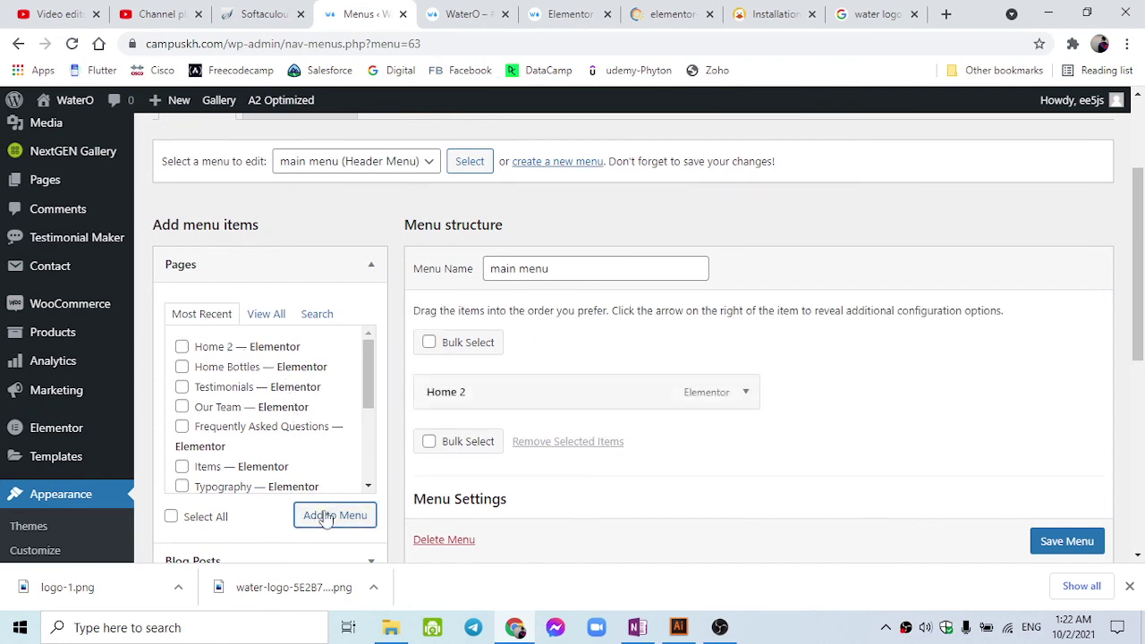
scroll(1089, 554, "down", 1)
left_click(1066, 541)
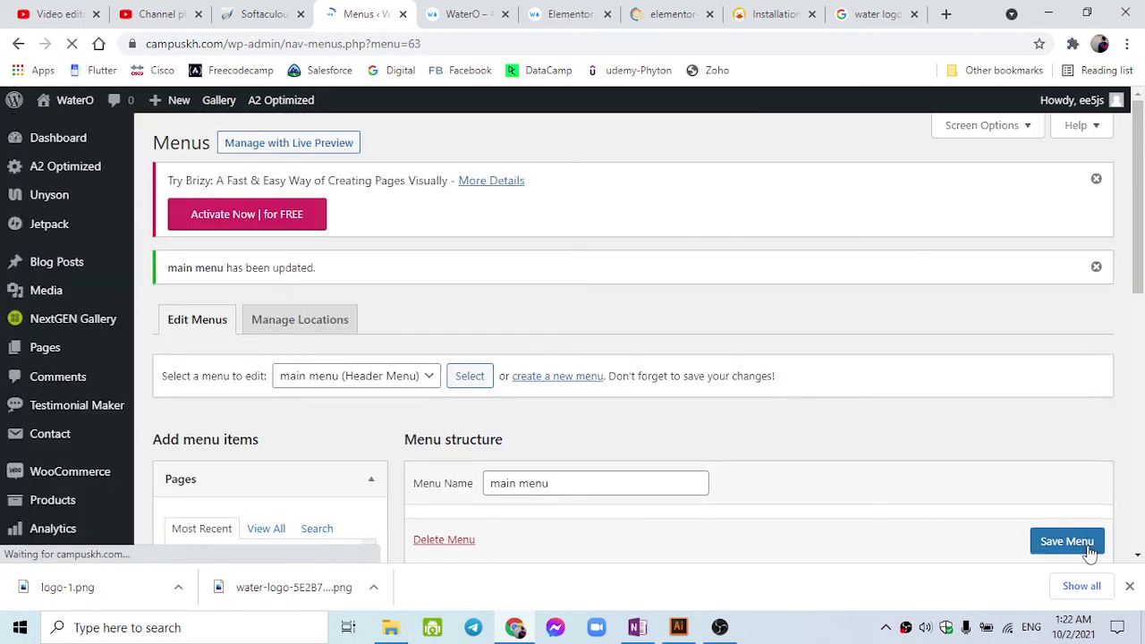
scroll(945, 511, "down", 4)
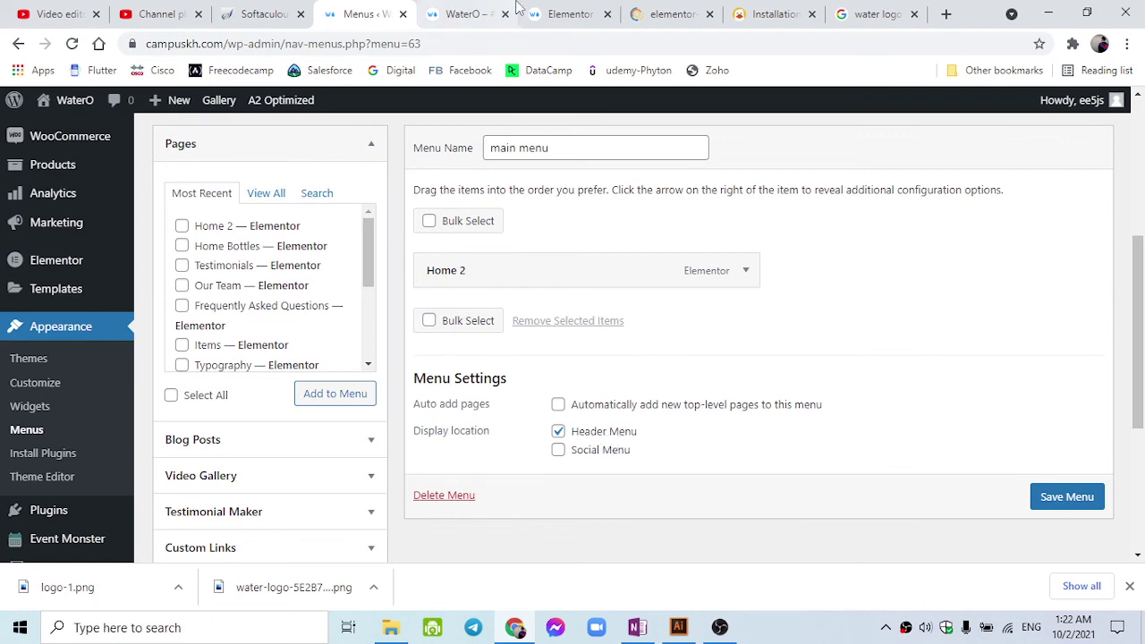
- Switch to the live WaterO site, reload it and check its header navigation for the new menu item
left_click(552, 15)
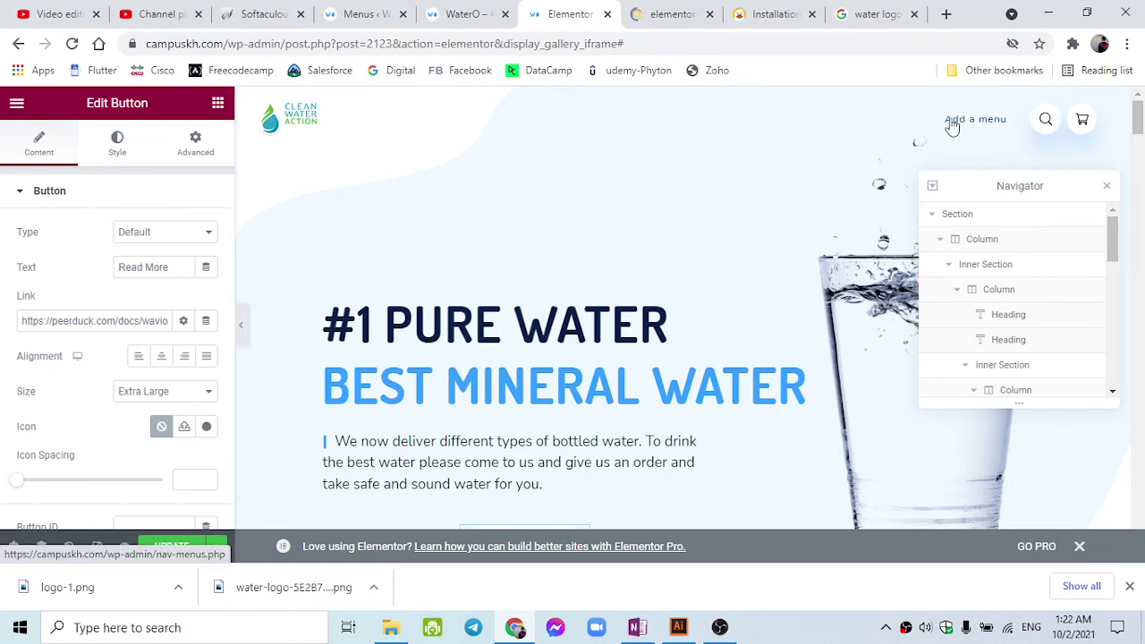
left_click(477, 10)
left_click(380, 13)
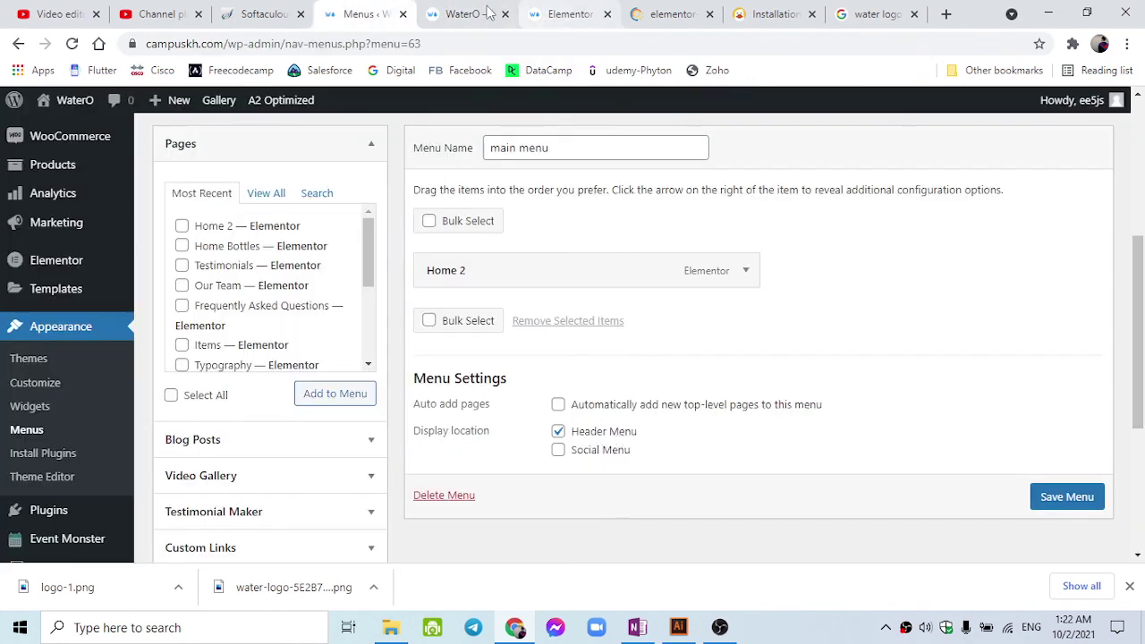
left_click(440, 7)
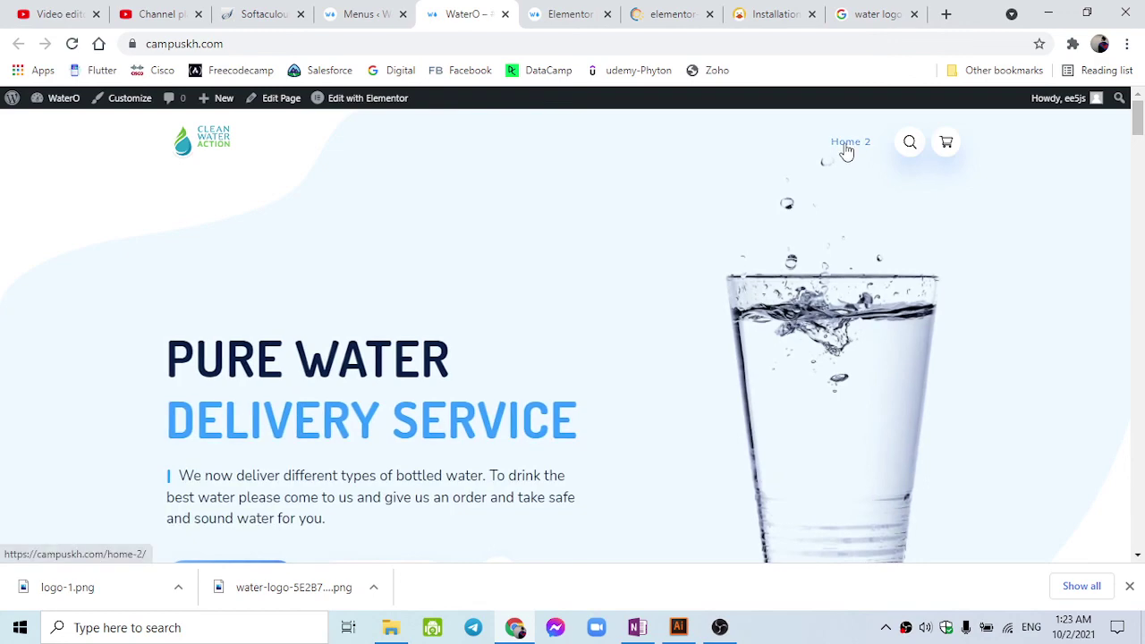
- Examine the live home page from the hero section through the delivery, testimonial and counter sections to the blog, and return to the hero
scroll(716, 358, "down", 10)
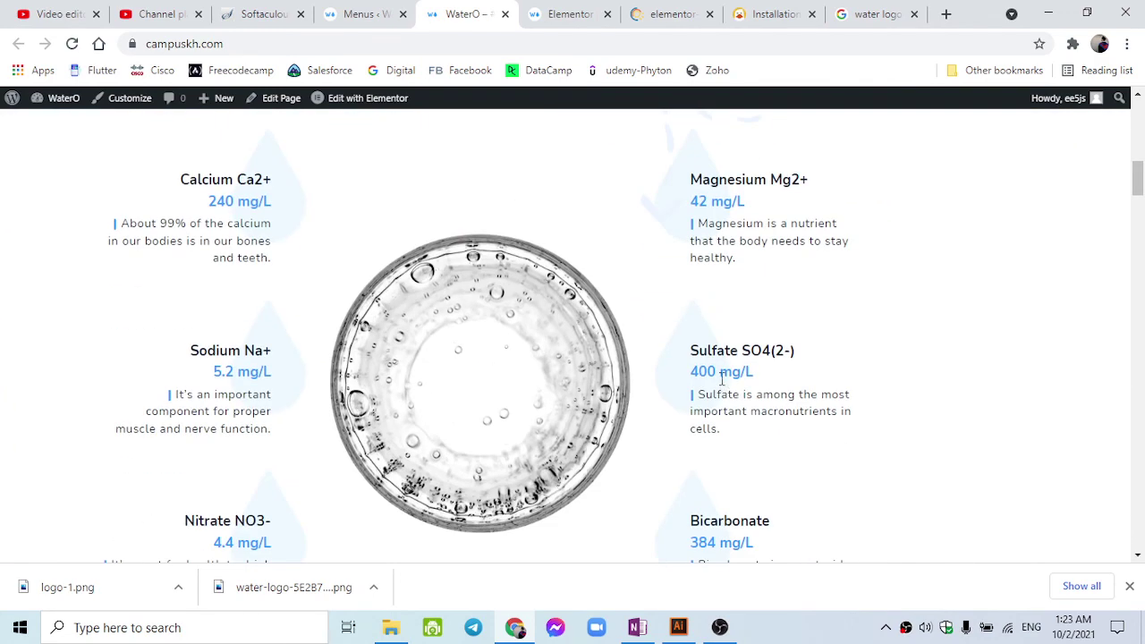
scroll(721, 379, "down", 12)
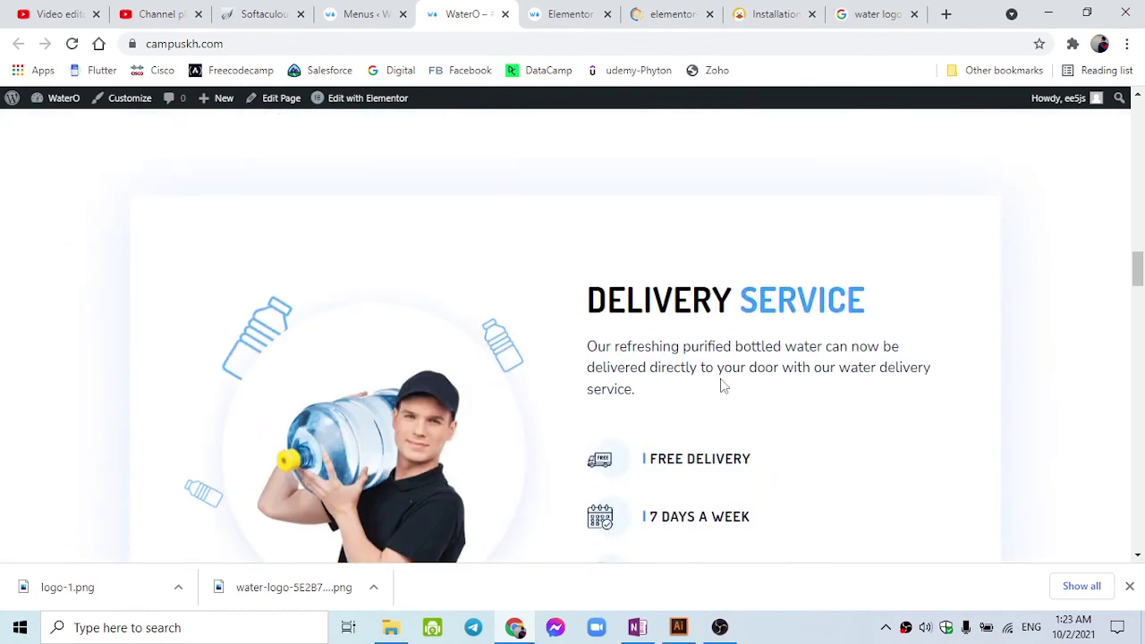
scroll(724, 385, "down", 10)
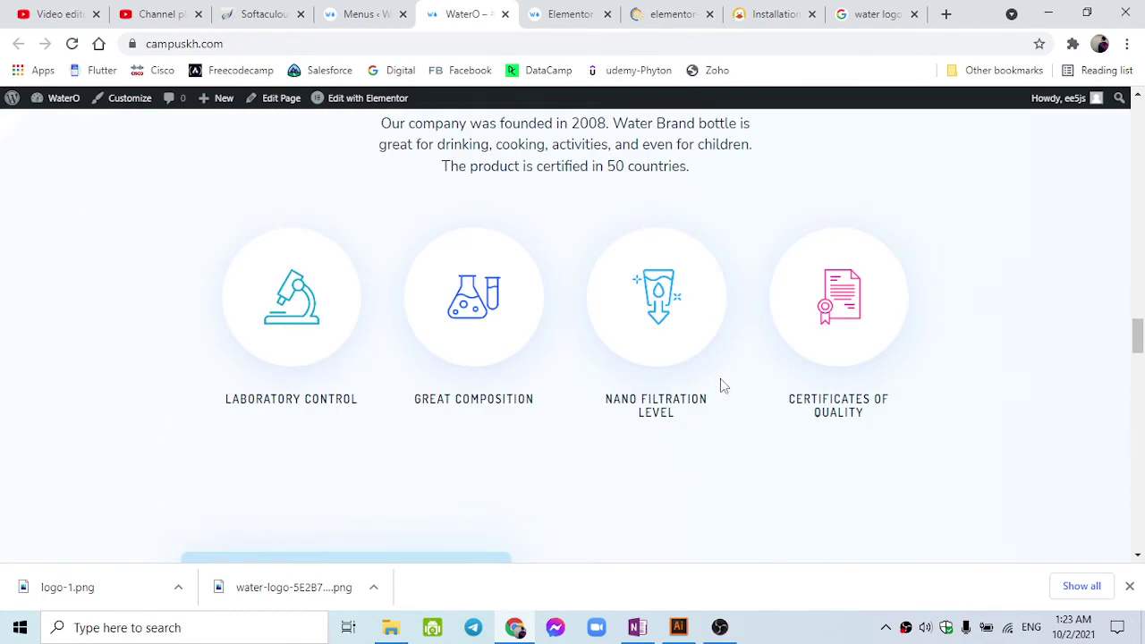
scroll(724, 385, "down", 10)
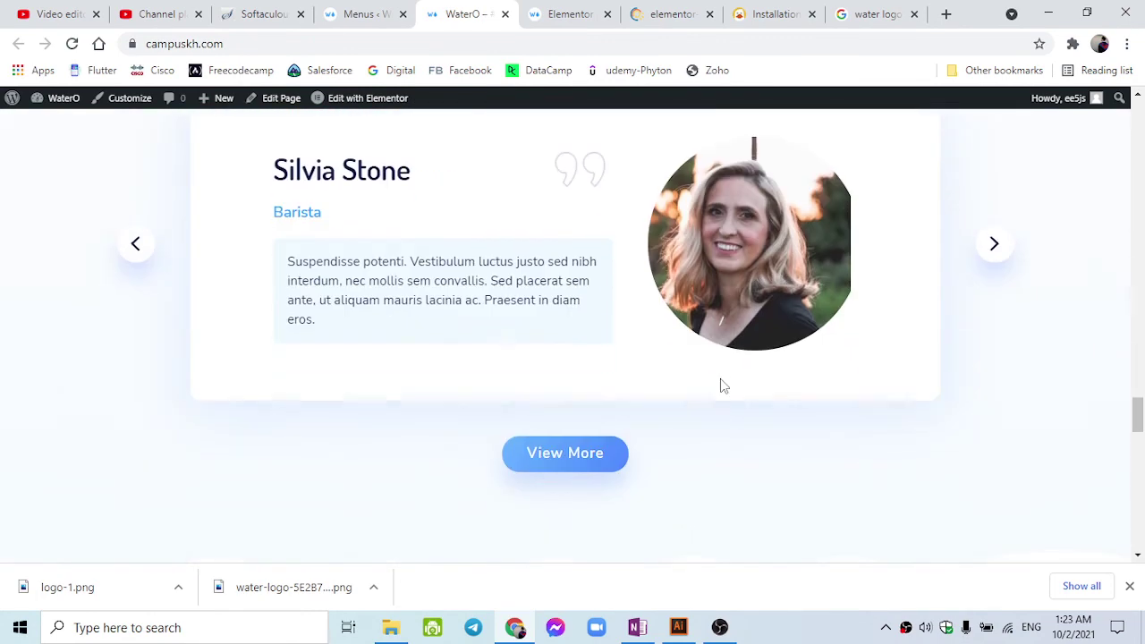
scroll(724, 384, "down", 4)
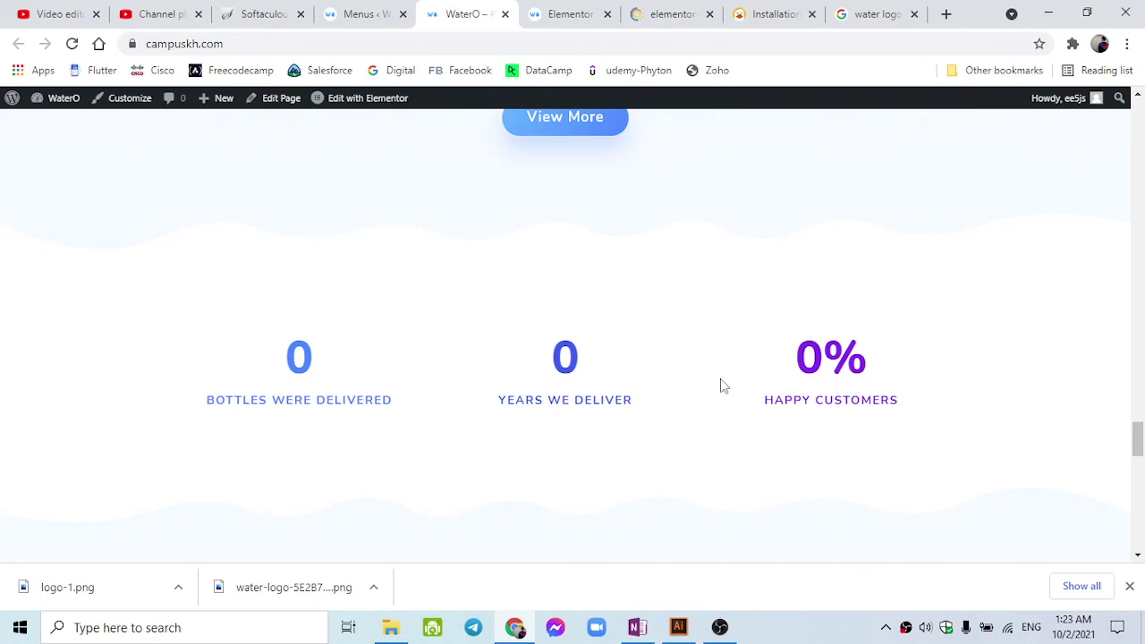
scroll(723, 384, "down", 8)
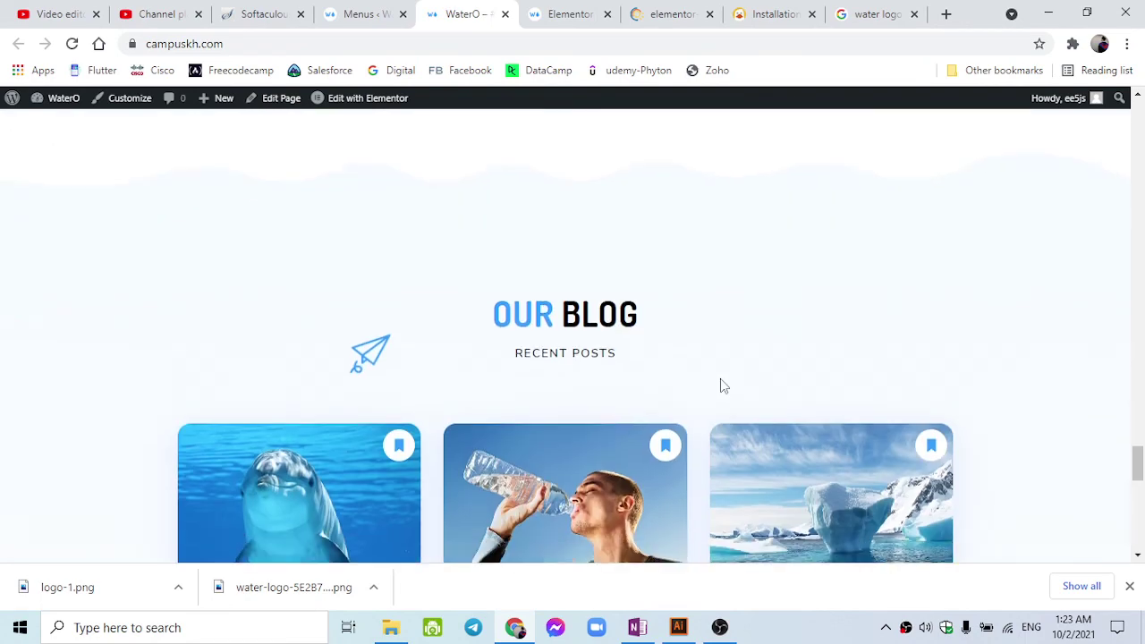
key("Home")
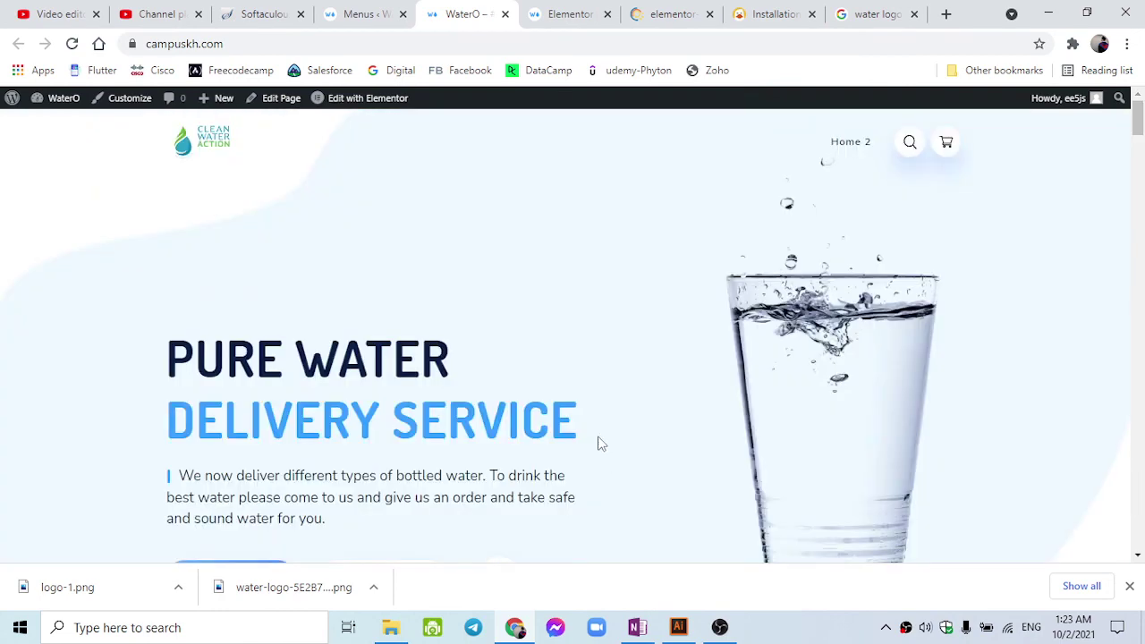
scroll(601, 444, "down", 1)
scroll(601, 444, "up", 1)
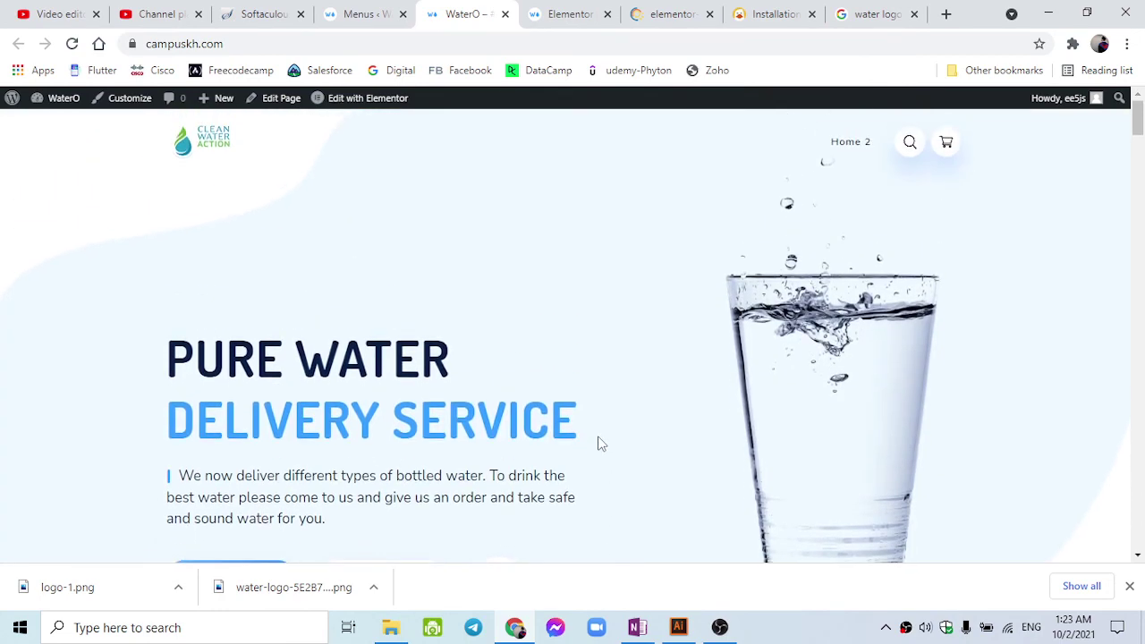